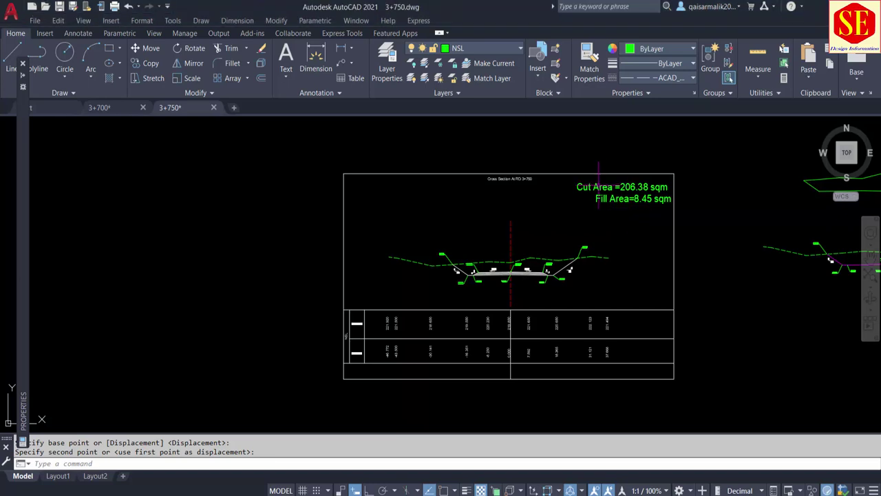
Recentre the current section, then view the RD 3+700 cross-section drawing
{"action": "scroll", "coordinate": [592, 188], "scroll_direction": "up", "scroll_amount": 2}
{"action": "scroll", "coordinate": [432, 319], "scroll_direction": "up", "scroll_amount": 2}
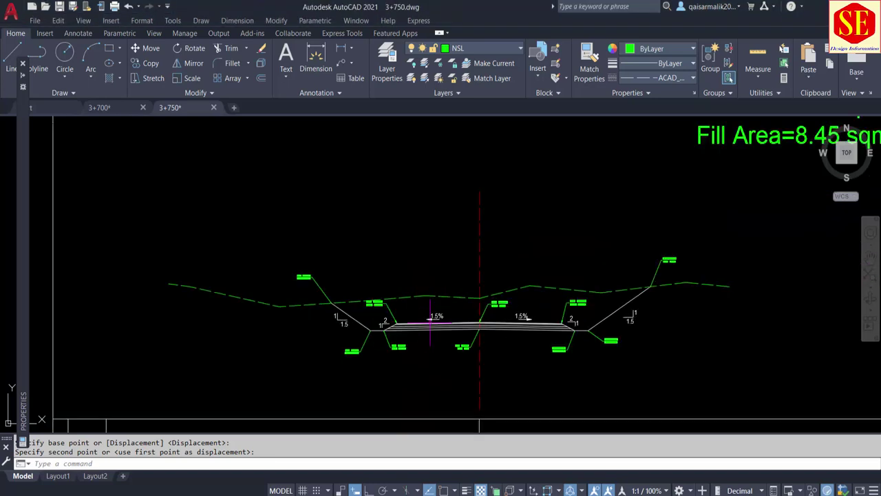
{"action": "scroll", "coordinate": [431, 320], "scroll_direction": "down", "scroll_amount": 2}
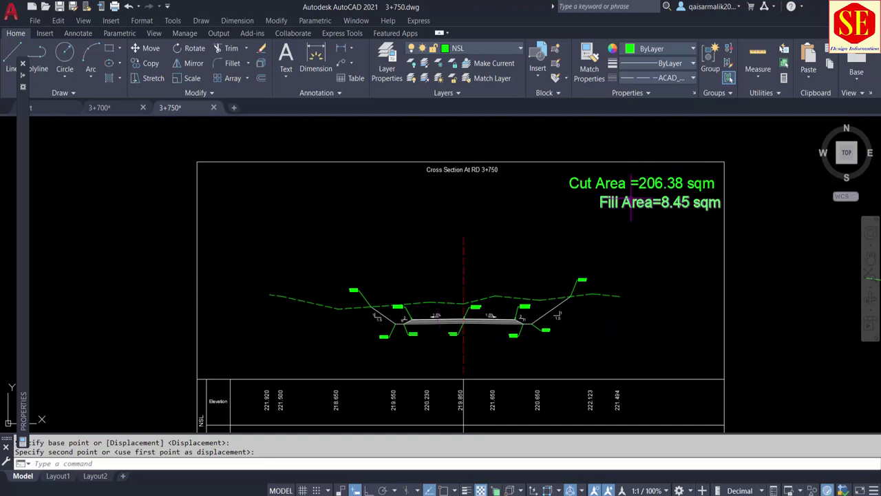
{"action": "scroll", "coordinate": [631, 199], "scroll_direction": "up", "scroll_amount": 2}
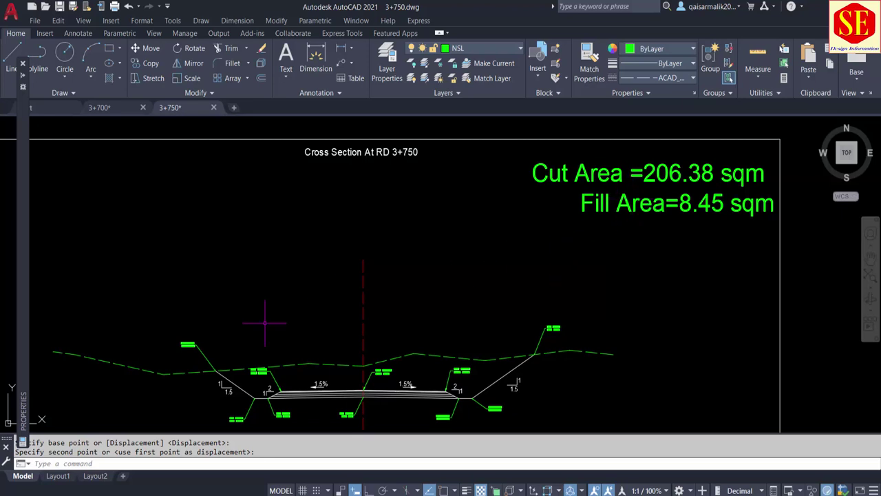
{"action": "middle_click_drag", "start_coordinate": [363, 377], "coordinate": [423, 323]}
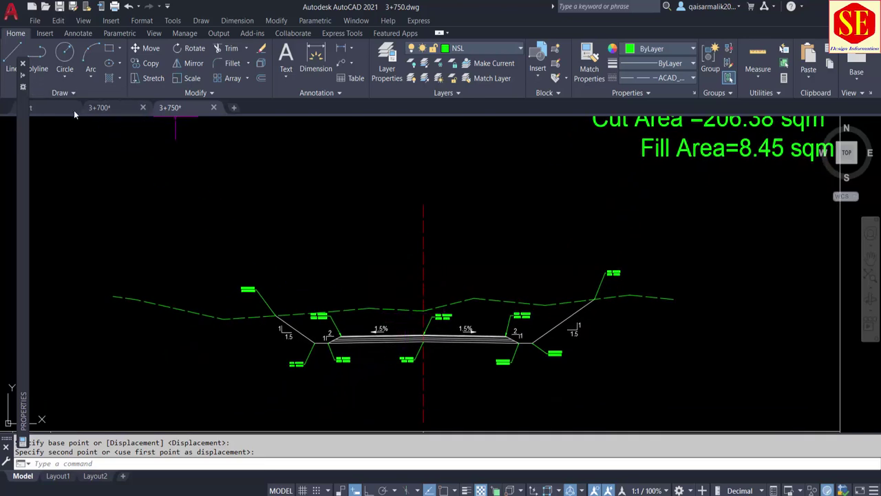
{"action": "left_click", "coordinate": [100, 108]}
{"action": "scroll", "coordinate": [441, 221], "scroll_direction": "up", "scroll_amount": 4}
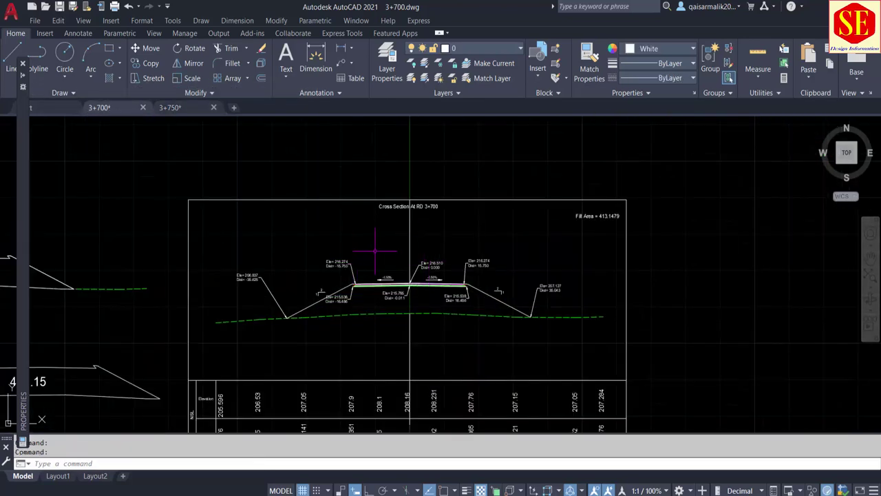
{"action": "scroll", "coordinate": [401, 277], "scroll_direction": "up", "scroll_amount": 2}
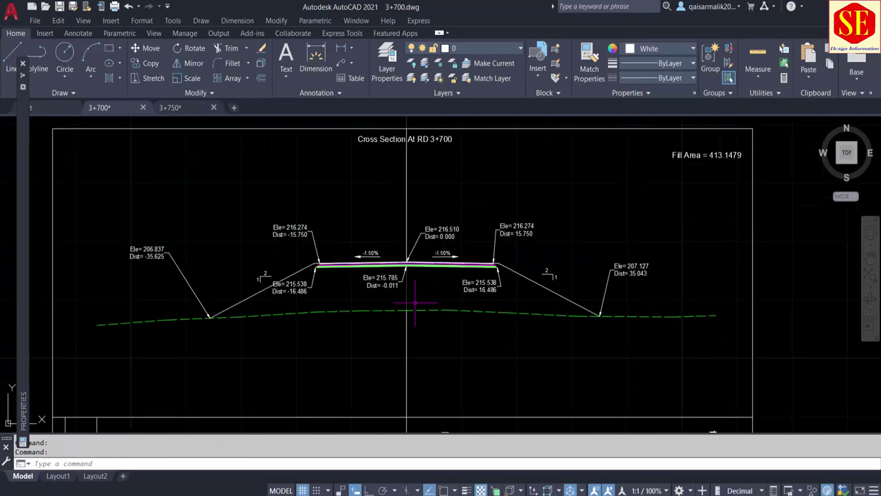
{"action": "scroll", "coordinate": [478, 248], "scroll_direction": "down", "scroll_amount": 4}
{"action": "scroll", "coordinate": [434, 369], "scroll_direction": "up", "scroll_amount": 2}
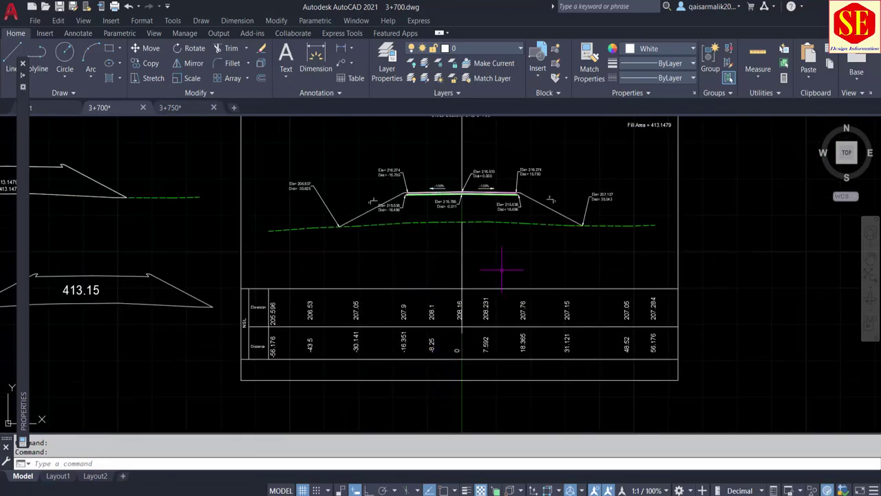
Return to the 3+750 drawing and bring its section frame back into view
{"action": "left_click", "coordinate": [170, 107]}
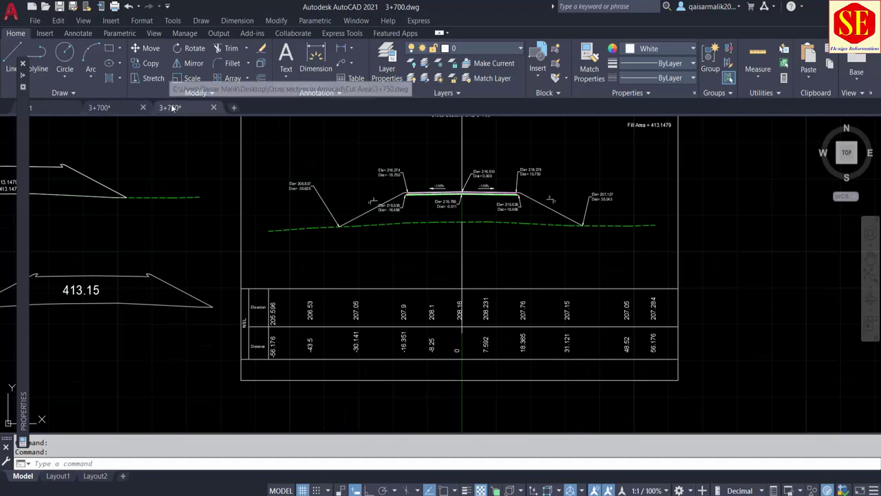
{"action": "scroll", "coordinate": [295, 245], "scroll_direction": "down", "scroll_amount": 2}
{"action": "scroll", "coordinate": [319, 196], "scroll_direction": "down", "scroll_amount": 4}
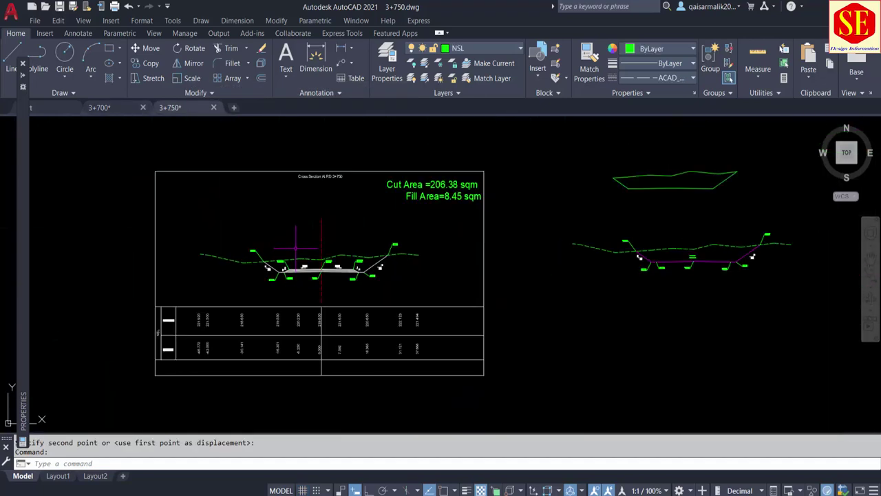
{"action": "scroll", "coordinate": [515, 245], "scroll_direction": "down", "scroll_amount": 3}
{"action": "scroll", "coordinate": [496, 247], "scroll_direction": "up", "scroll_amount": 5}
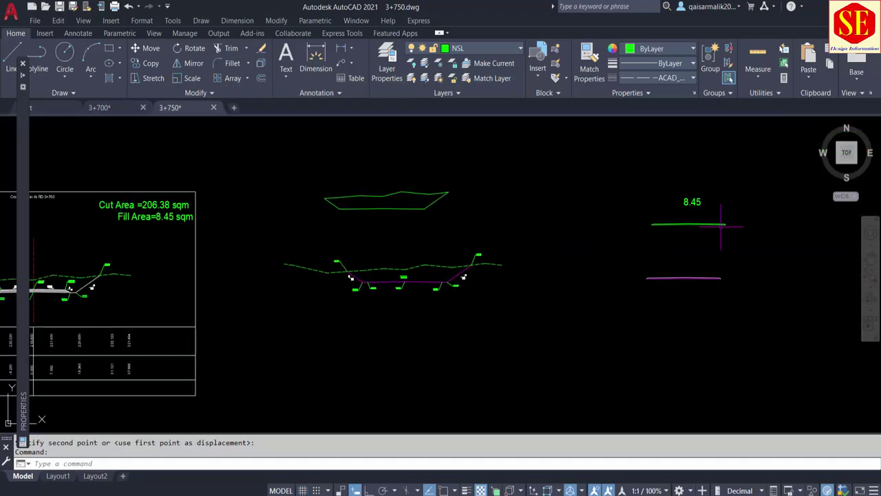
{"action": "middle_click_drag", "start_coordinate": [134, 281], "coordinate": [677, 288]}
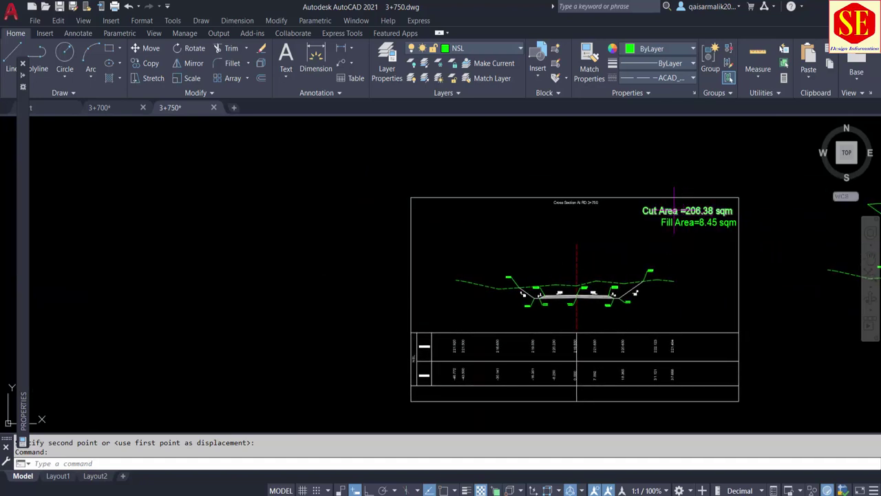
{"action": "scroll", "coordinate": [669, 218], "scroll_direction": "up", "scroll_amount": 2}
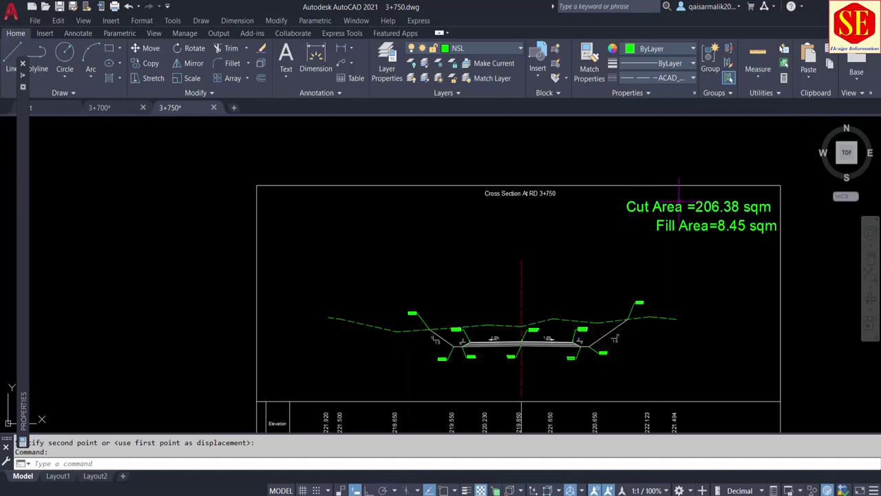
{"action": "scroll", "coordinate": [563, 269], "scroll_direction": "down", "scroll_amount": 8}
{"action": "scroll", "coordinate": [564, 269], "scroll_direction": "up", "scroll_amount": 4}
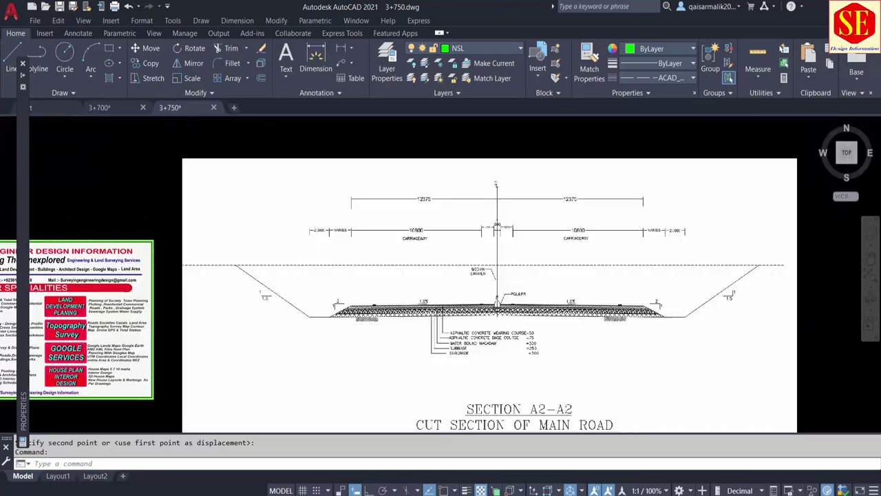
{"action": "scroll", "coordinate": [413, 248], "scroll_direction": "up", "scroll_amount": 3}
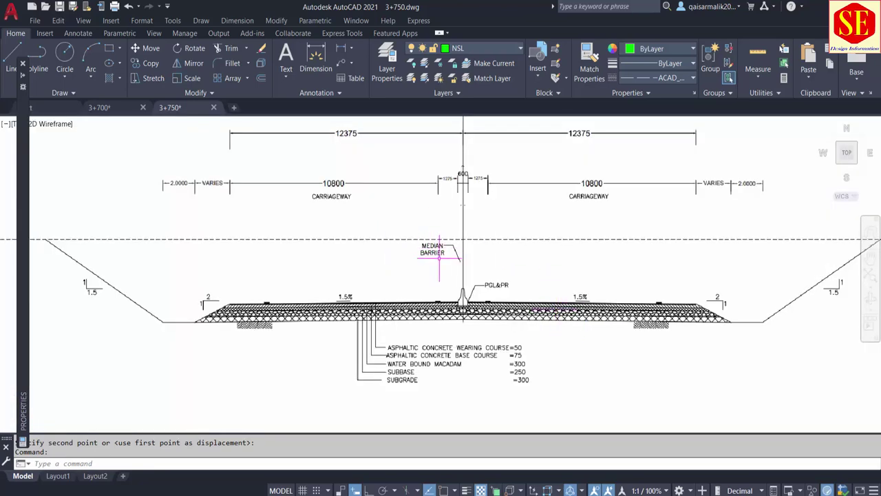
Bring up the Excel NSL FORMAT sheet scrolled to its top-left corner
{"action": "key", "text": "alt+Tab"}
{"action": "scroll", "coordinate": [292, 269], "scroll_direction": "up", "scroll_amount": 2}
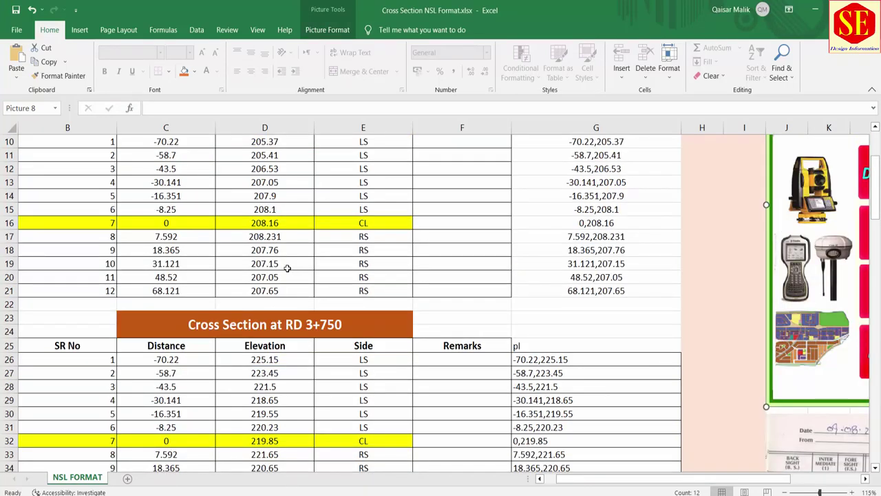
{"action": "scroll", "coordinate": [625, 481], "scroll_direction": "left", "scroll_amount": 1}
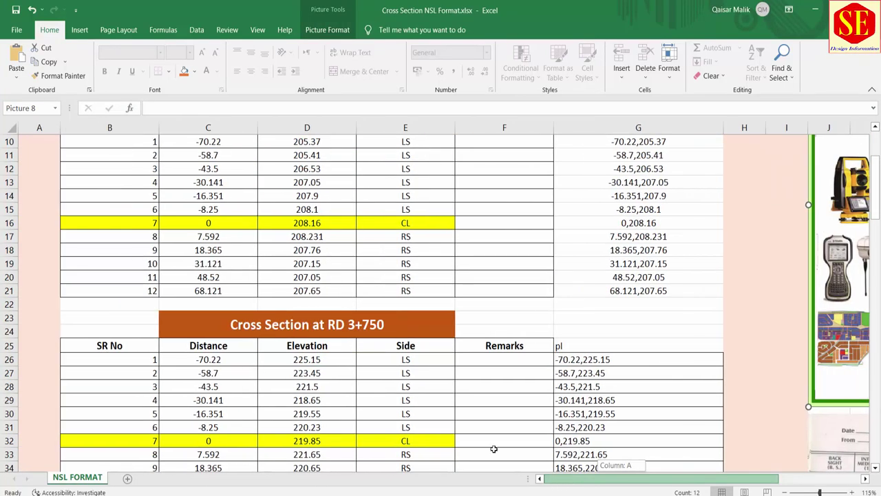
{"action": "scroll", "coordinate": [494, 449], "scroll_direction": "up", "scroll_amount": 1}
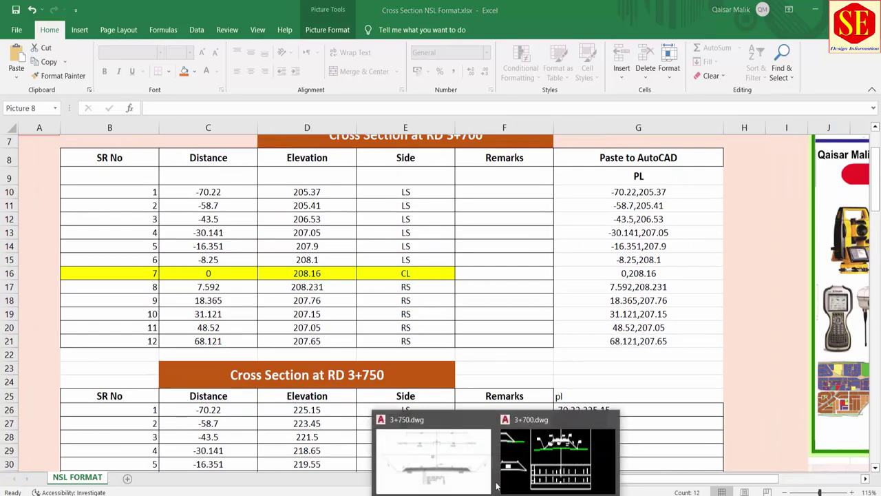
Go back to 3+750.dwg and zoom into the Section A2-A2 main road reference
{"action": "left_click", "coordinate": [432, 458]}
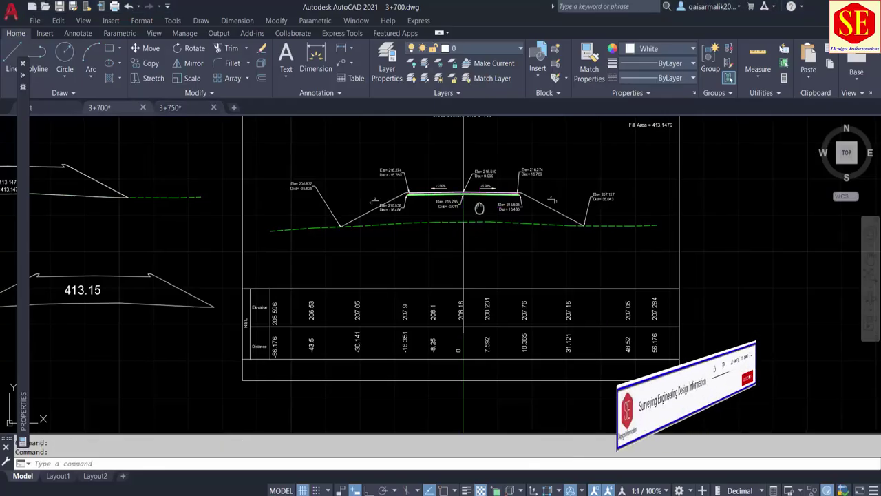
{"action": "left_click", "coordinate": [181, 111]}
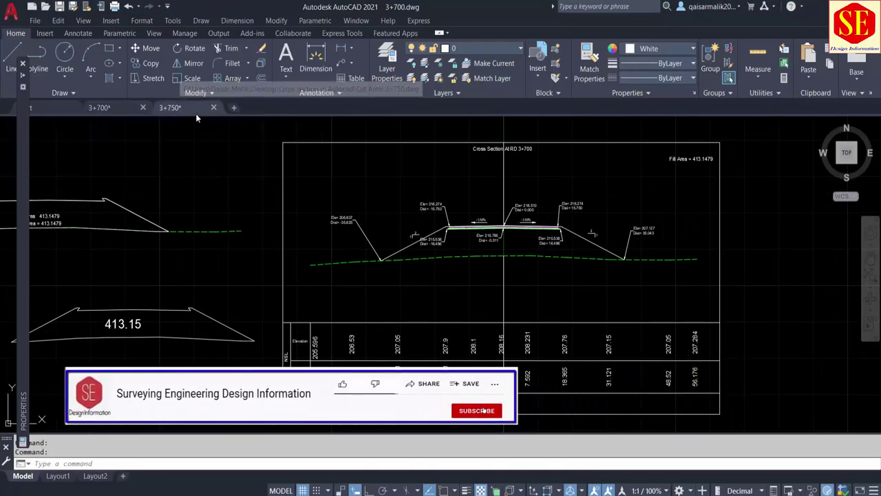
{"action": "scroll", "coordinate": [530, 249], "scroll_direction": "down", "scroll_amount": 4}
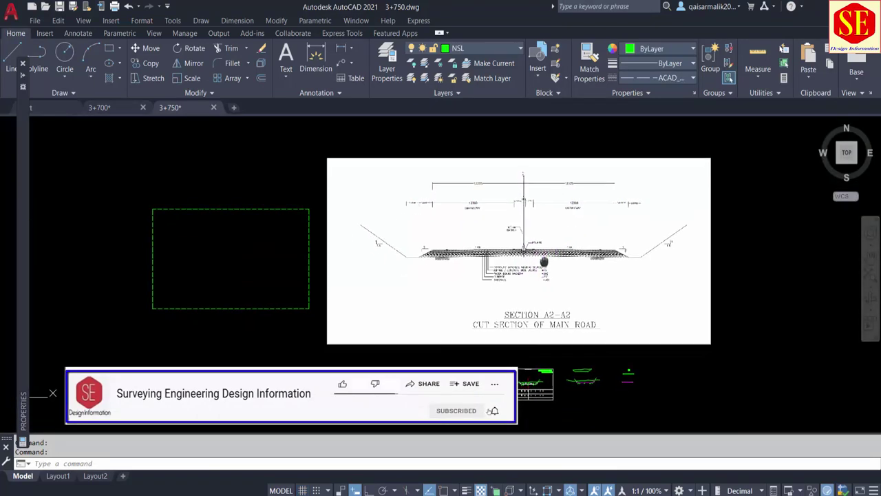
{"action": "scroll", "coordinate": [535, 266], "scroll_direction": "up", "scroll_amount": 4}
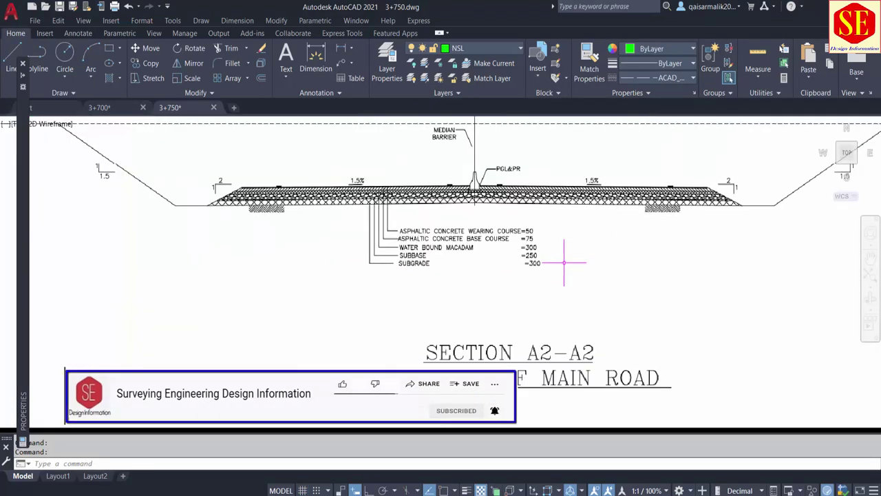
{"action": "scroll", "coordinate": [564, 262], "scroll_direction": "down", "scroll_amount": 2}
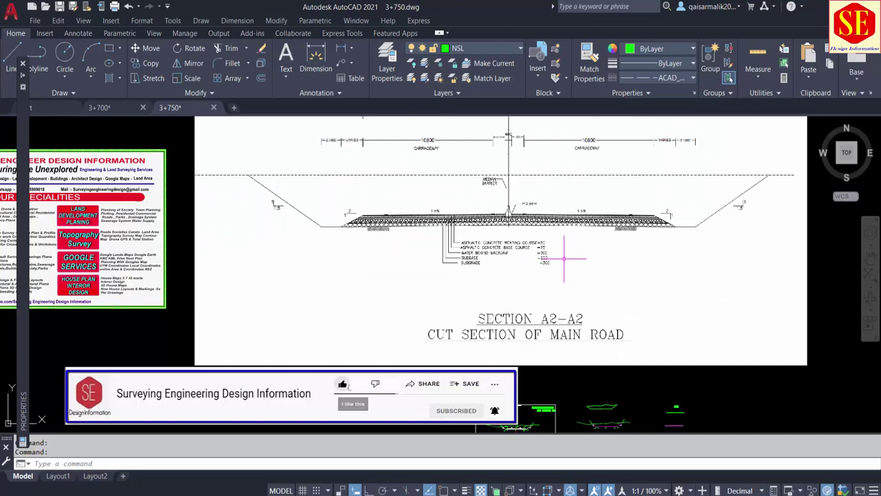
{"action": "middle_click_drag", "start_coordinate": [386, 265], "coordinate": [698, 271]}
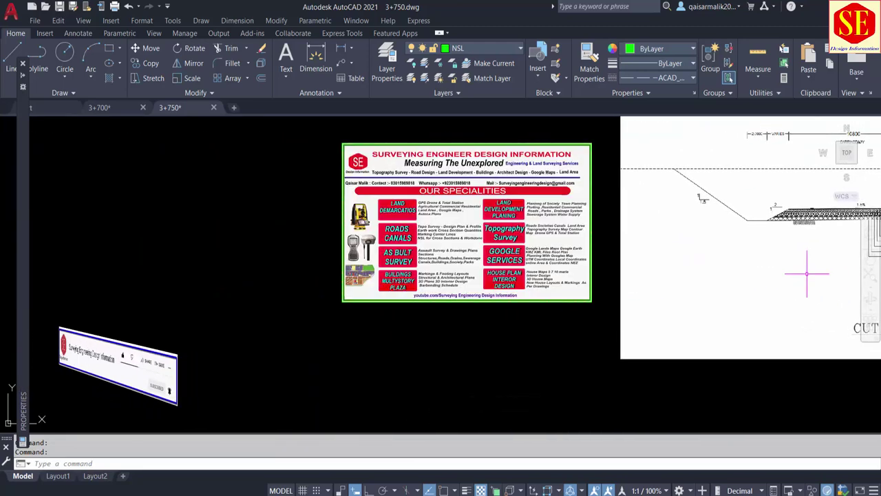
{"action": "scroll", "coordinate": [555, 180], "scroll_direction": "up", "scroll_amount": 5}
{"action": "scroll", "coordinate": [544, 218], "scroll_direction": "down", "scroll_amount": 2}
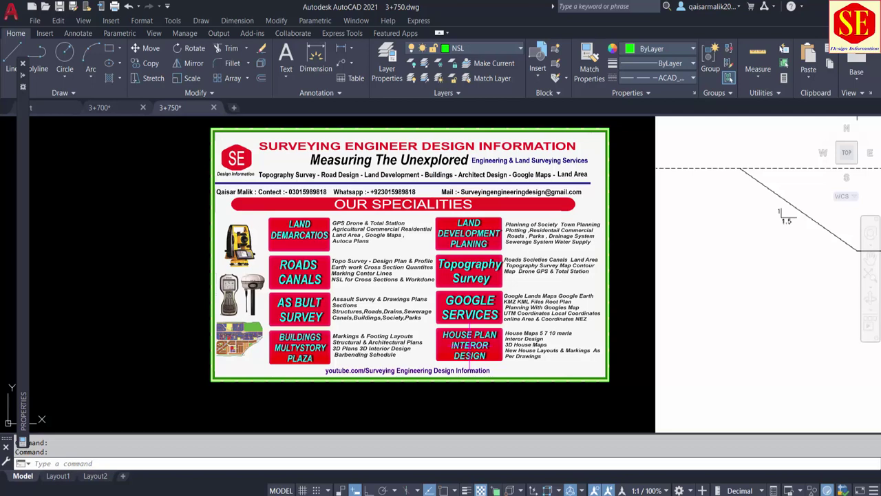
{"action": "scroll", "coordinate": [420, 273], "scroll_direction": "up", "scroll_amount": 2}
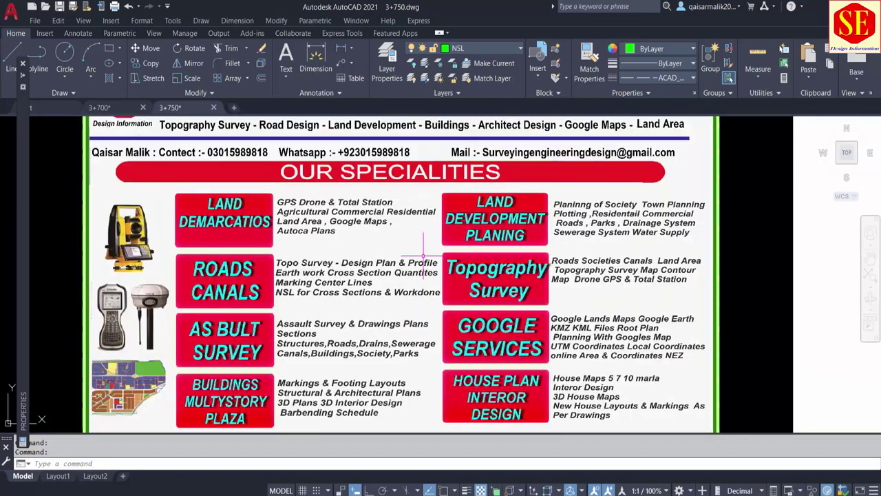
{"action": "scroll", "coordinate": [563, 271], "scroll_direction": "down", "scroll_amount": 2}
{"action": "scroll", "coordinate": [446, 206], "scroll_direction": "up", "scroll_amount": 2}
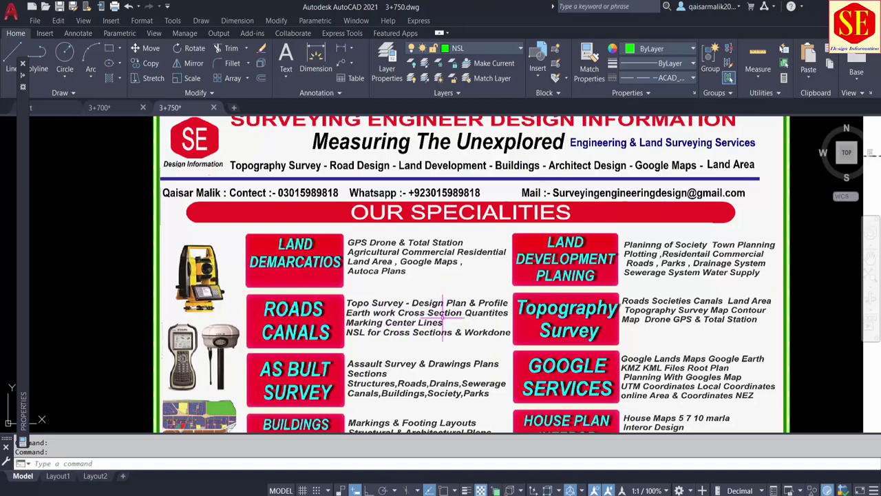
{"action": "scroll", "coordinate": [348, 311], "scroll_direction": "down", "scroll_amount": 2}
{"action": "scroll", "coordinate": [327, 364], "scroll_direction": "up", "scroll_amount": 2}
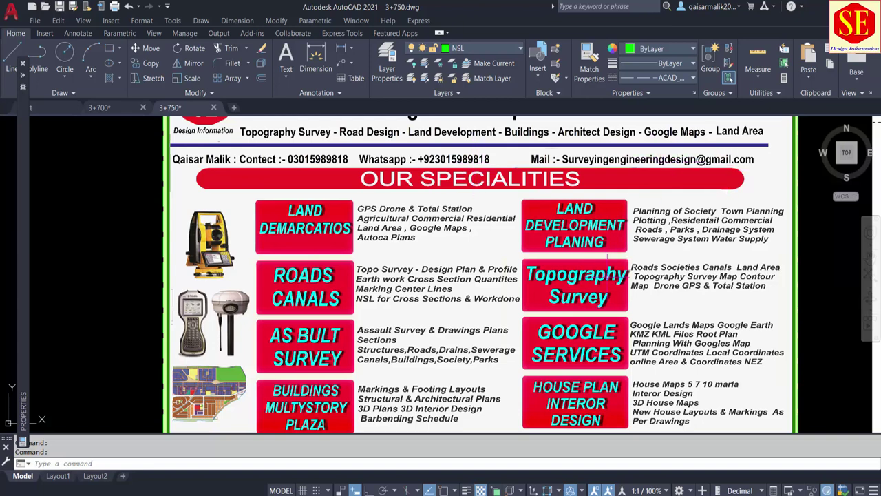
{"action": "scroll", "coordinate": [608, 275], "scroll_direction": "down", "scroll_amount": 3}
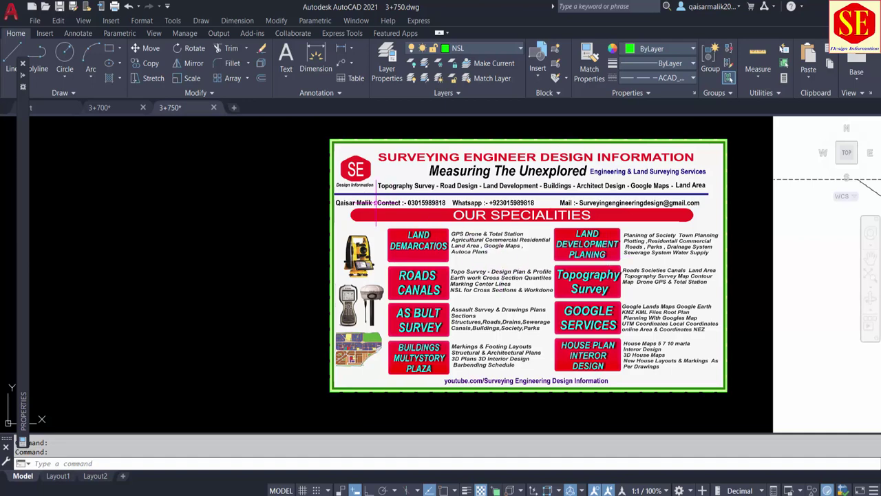
{"action": "scroll", "coordinate": [305, 203], "scroll_direction": "down", "scroll_amount": 2}
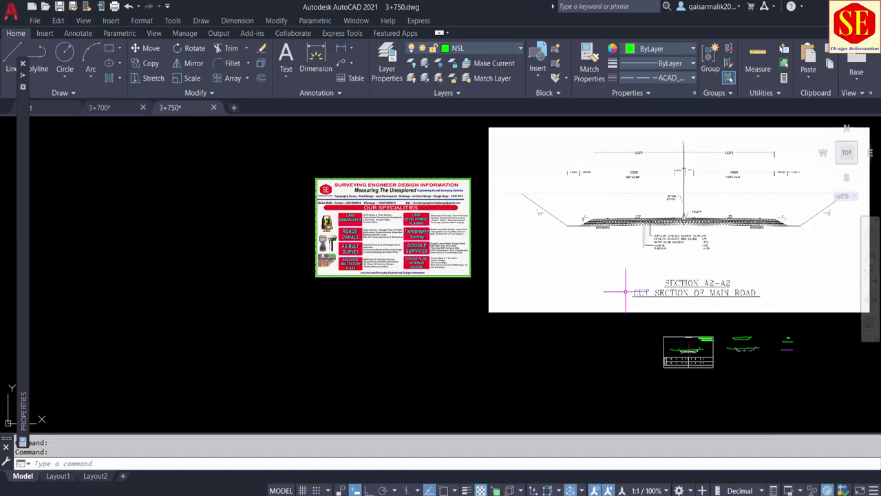
{"action": "middle_click_drag", "start_coordinate": [799, 362], "coordinate": [691, 323]}
{"action": "scroll", "coordinate": [599, 324], "scroll_direction": "up", "scroll_amount": 6}
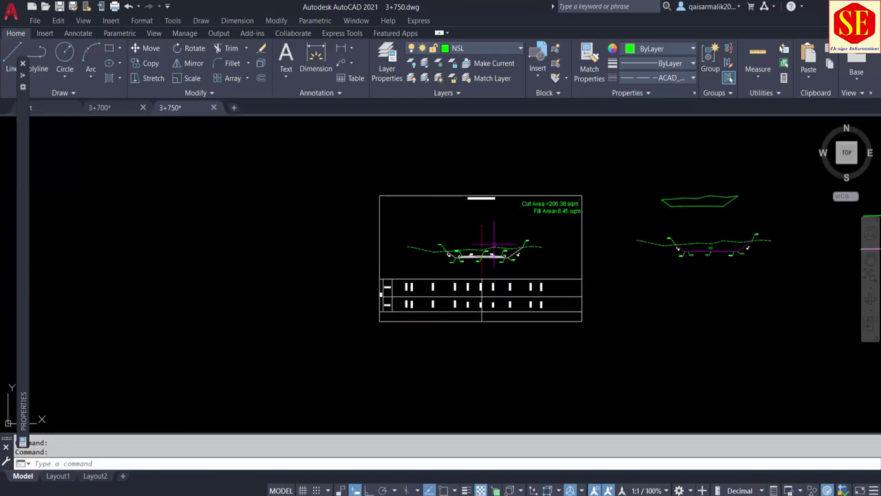
{"action": "scroll", "coordinate": [493, 244], "scroll_direction": "up", "scroll_amount": 3}
{"action": "scroll", "coordinate": [481, 247], "scroll_direction": "up", "scroll_amount": 1}
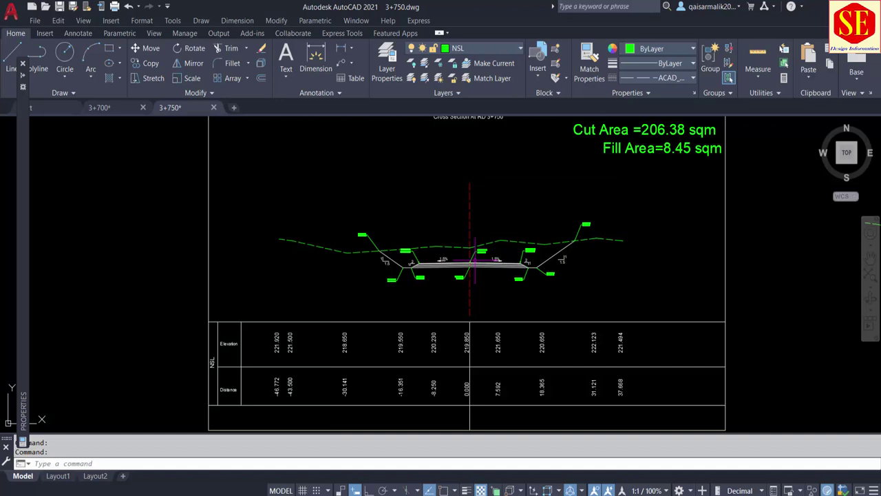
{"action": "key", "text": "ctrl+F4"}
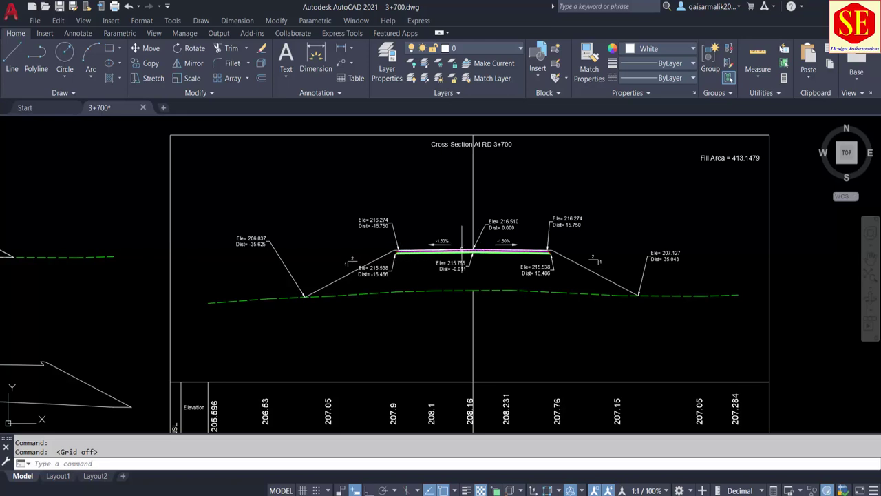
{"action": "scroll", "coordinate": [438, 269], "scroll_direction": "down", "scroll_amount": 2}
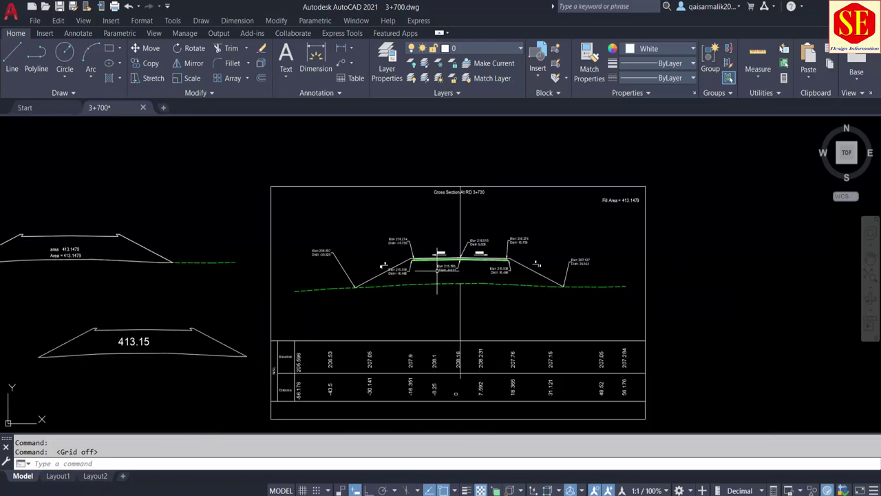
{"action": "middle_click_drag", "start_coordinate": [462, 275], "coordinate": [585, 266]}
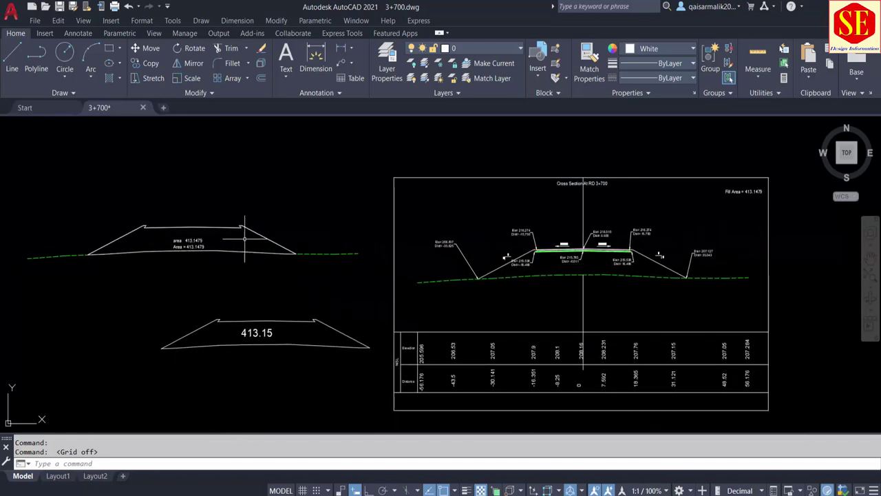
{"action": "scroll", "coordinate": [592, 246], "scroll_direction": "up", "scroll_amount": 2}
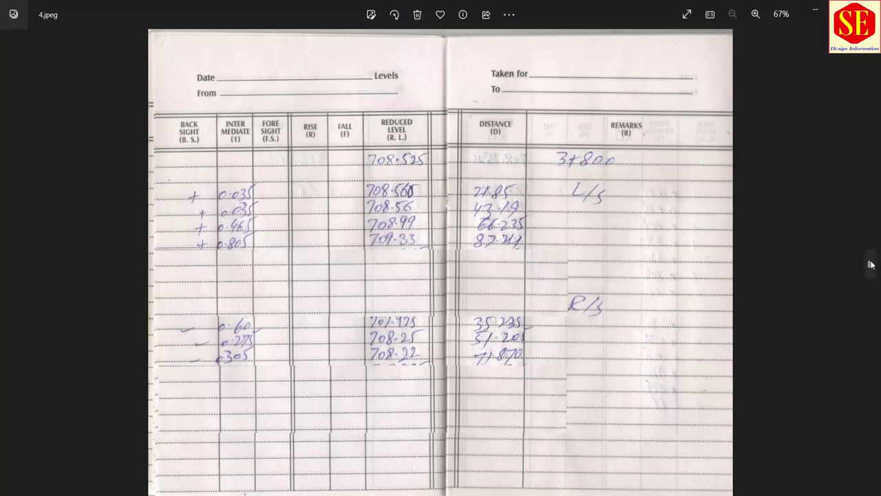
Advance past 5.jpeg and 6.jpeg to the A22 A22.jpg elevated road section
{"action": "left_click", "coordinate": [870, 264]}
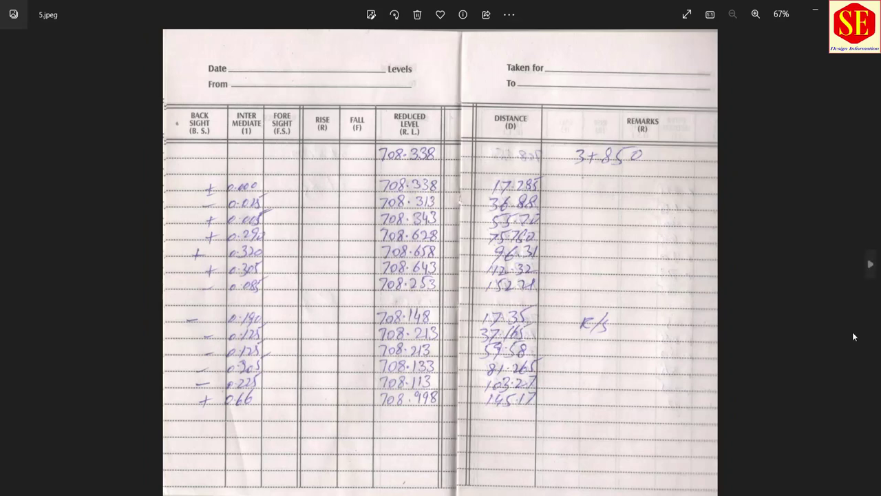
{"action": "left_click", "coordinate": [870, 265]}
{"action": "left_click", "coordinate": [870, 267]}
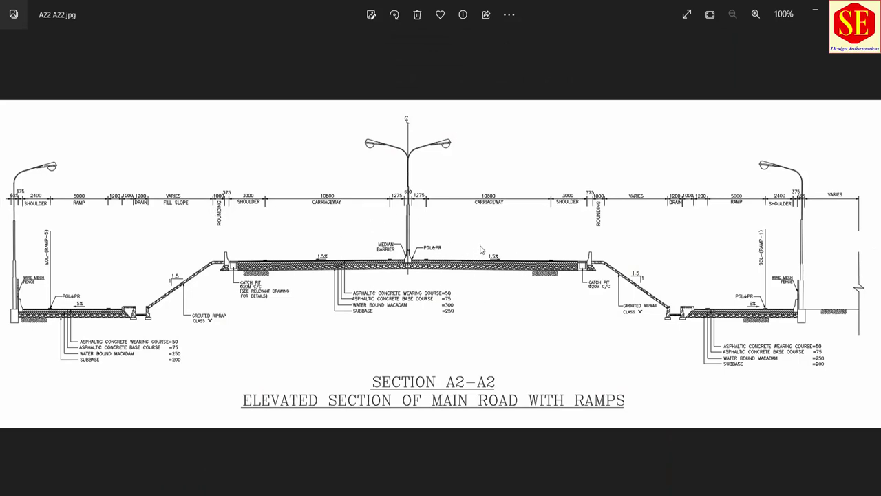
Open A33 A33CUT.png and inspect the main road cut section and its left slope
{"action": "left_click", "coordinate": [871, 264]}
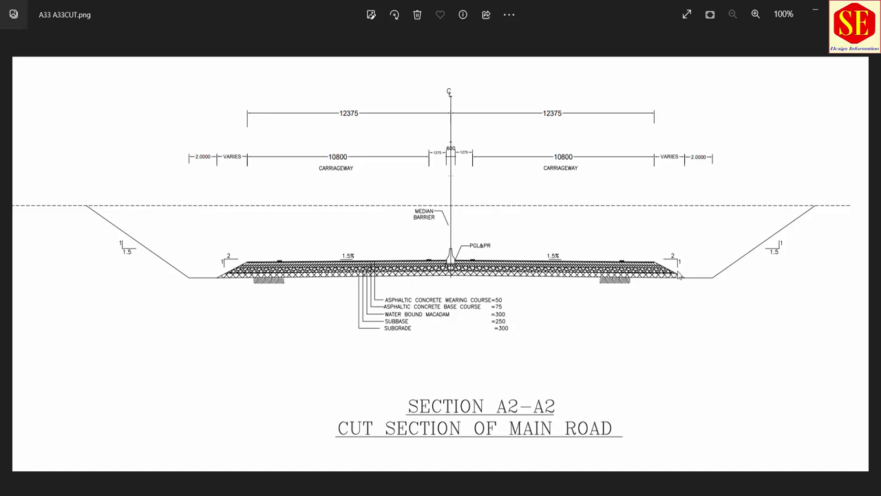
{"action": "scroll", "coordinate": [664, 269], "scroll_direction": "up", "scroll_amount": 2}
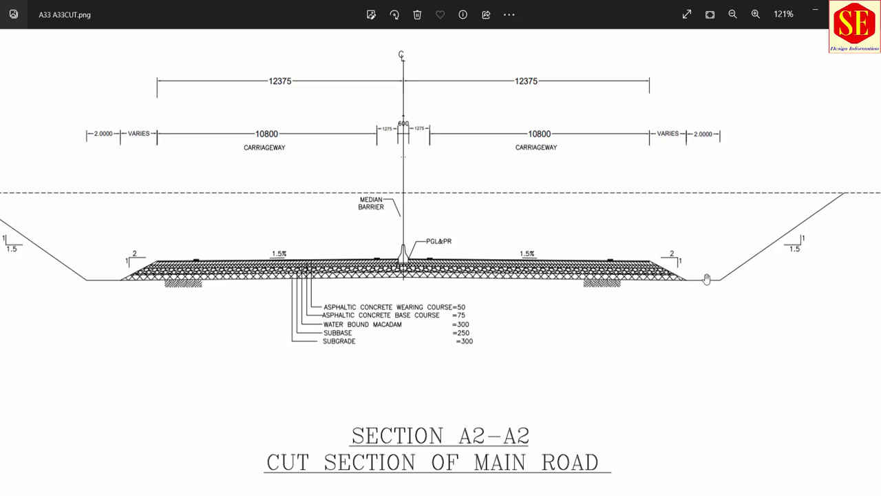
{"action": "left_click_drag", "start_coordinate": [735, 279], "coordinate": [708, 296]}
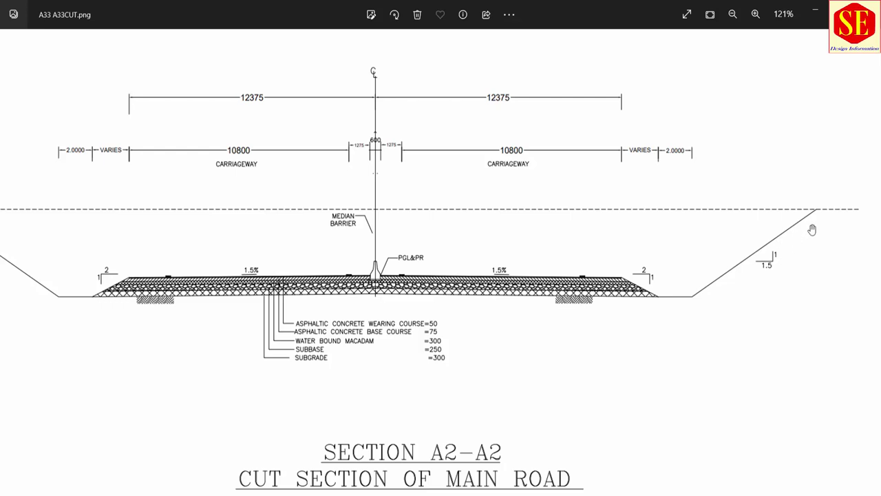
{"action": "left_click_drag", "start_coordinate": [283, 243], "coordinate": [435, 245]}
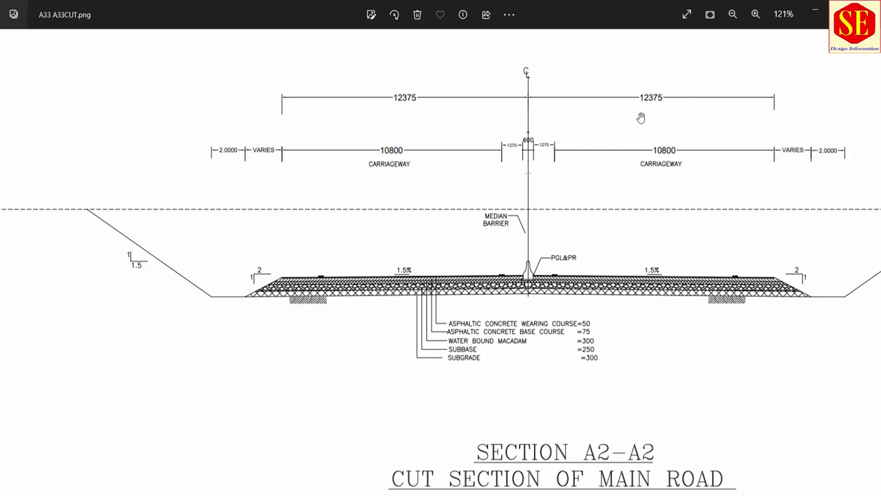
{"action": "left_click_drag", "start_coordinate": [609, 169], "coordinate": [579, 163]}
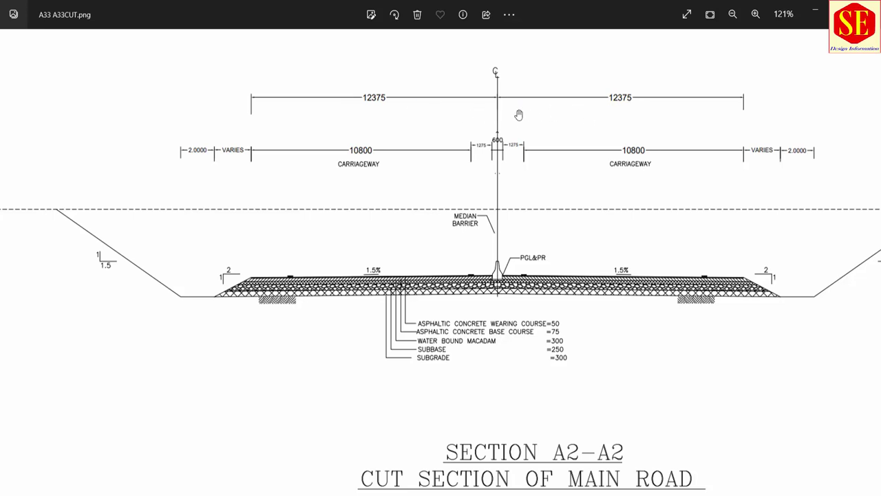
{"action": "scroll", "coordinate": [517, 182], "scroll_direction": "down", "scroll_amount": 2}
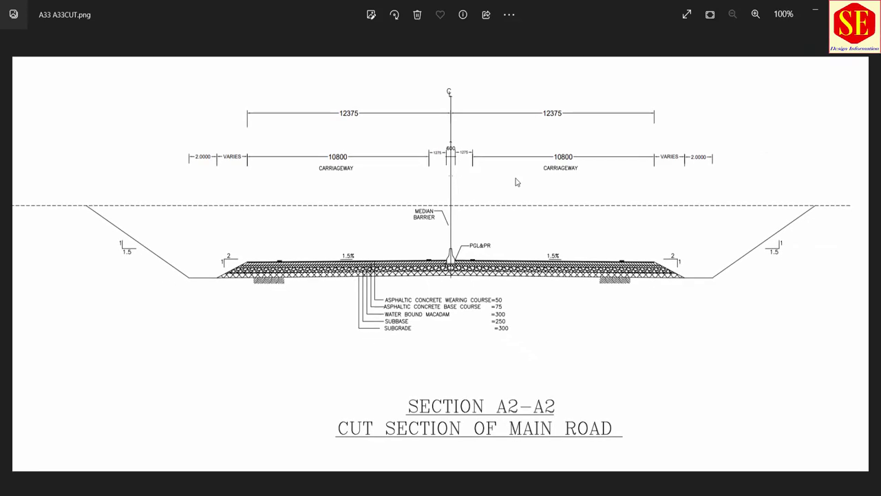
Inspect the ACCESS ROAD1.jpg plan and profile, then return to A33 A33CUT.png
{"action": "left_click", "coordinate": [867, 265]}
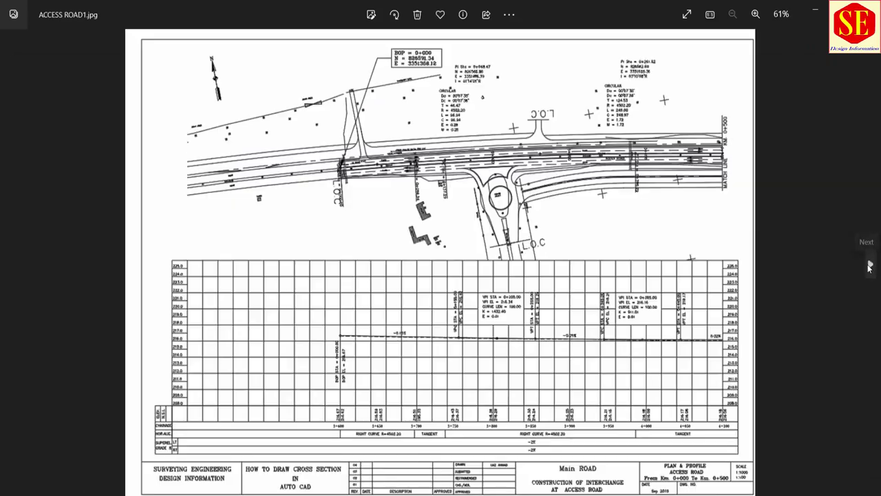
{"action": "scroll", "coordinate": [491, 426], "scroll_direction": "up", "scroll_amount": 3}
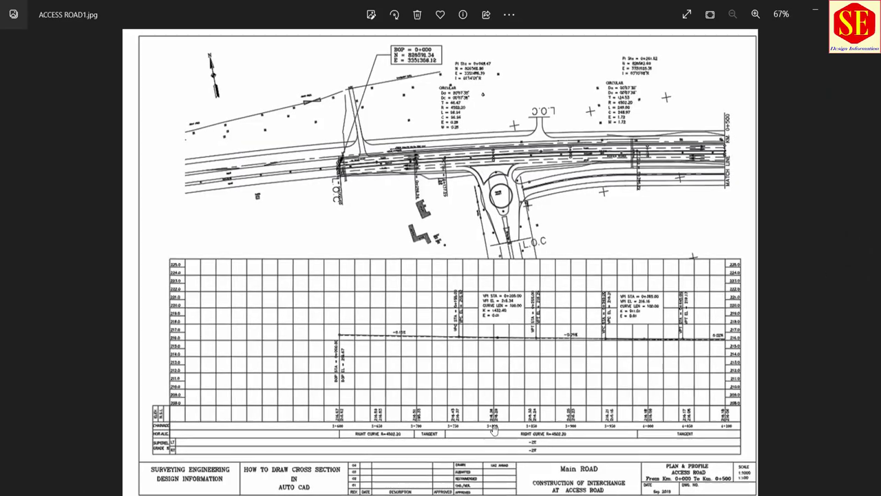
{"action": "scroll", "coordinate": [494, 430], "scroll_direction": "up", "scroll_amount": 1}
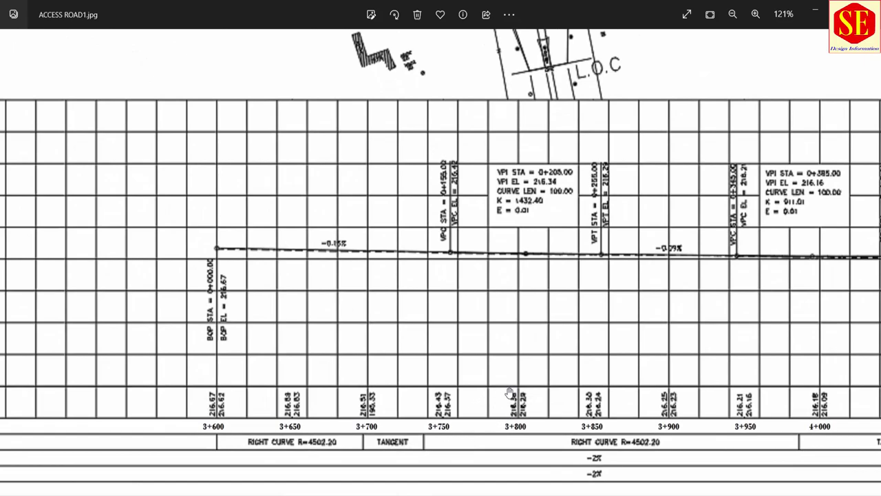
{"action": "scroll", "coordinate": [535, 336], "scroll_direction": "down", "scroll_amount": 2}
{"action": "scroll", "coordinate": [535, 335], "scroll_direction": "down", "scroll_amount": 1}
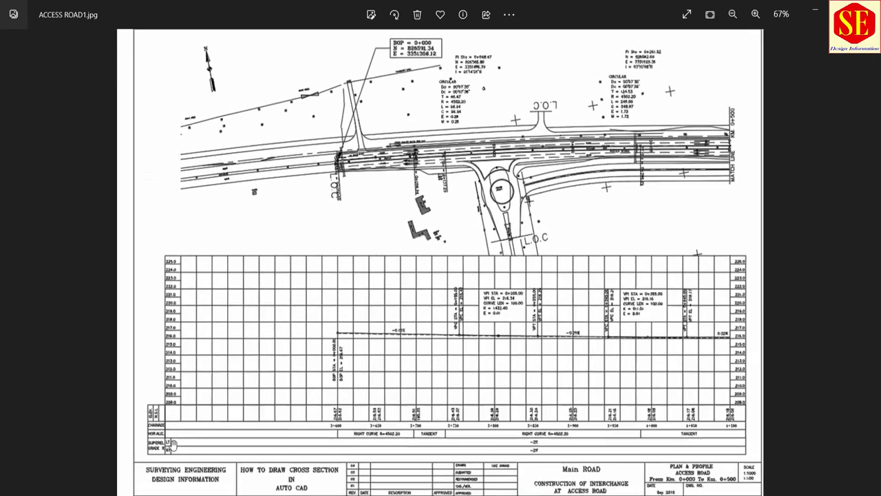
{"action": "scroll", "coordinate": [61, 416], "scroll_direction": "up", "scroll_amount": 2}
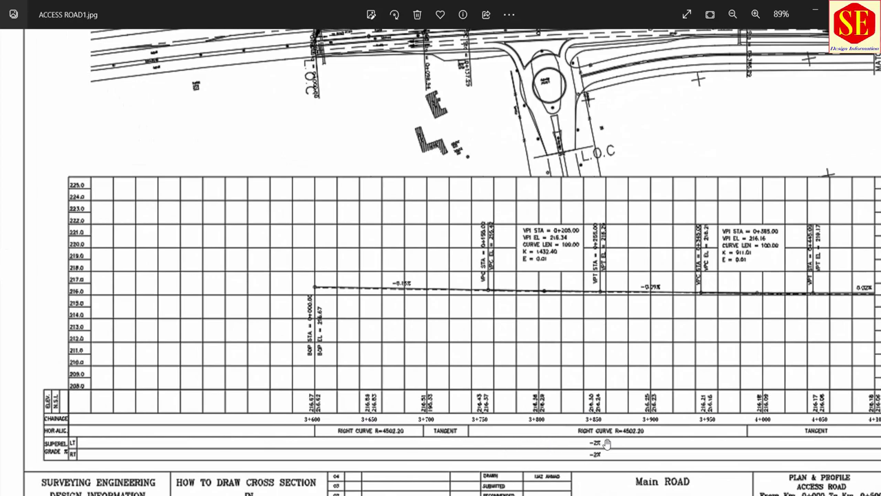
{"action": "left_click_drag", "start_coordinate": [560, 447], "coordinate": [519, 438]}
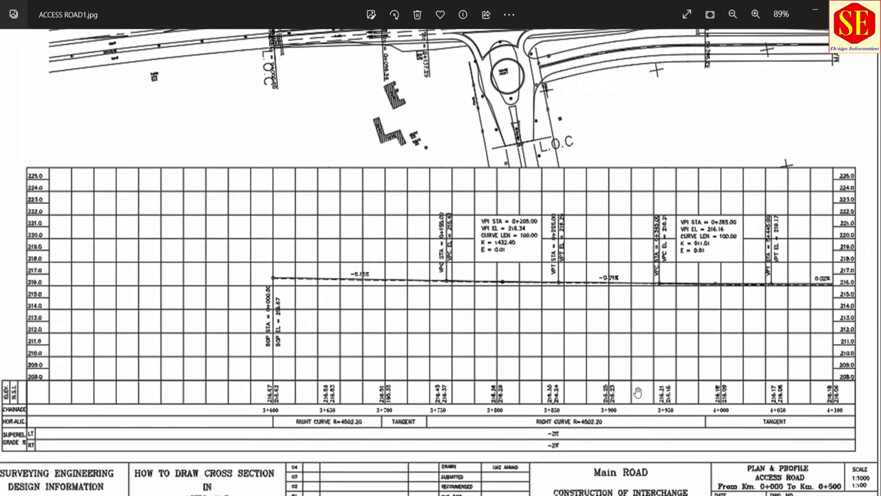
{"action": "scroll", "coordinate": [623, 320], "scroll_direction": "down", "scroll_amount": 1}
{"action": "scroll", "coordinate": [623, 321], "scroll_direction": "down", "scroll_amount": 2}
{"action": "scroll", "coordinate": [623, 319], "scroll_direction": "down", "scroll_amount": 1}
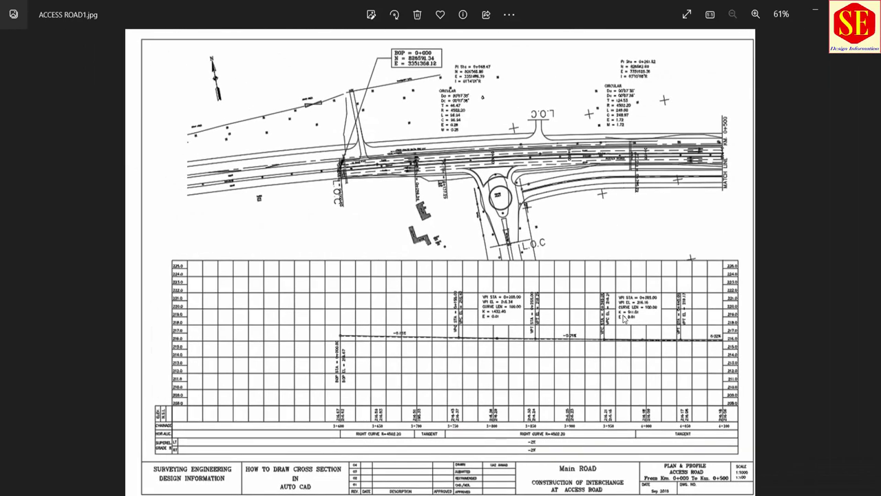
{"action": "left_click", "coordinate": [10, 267]}
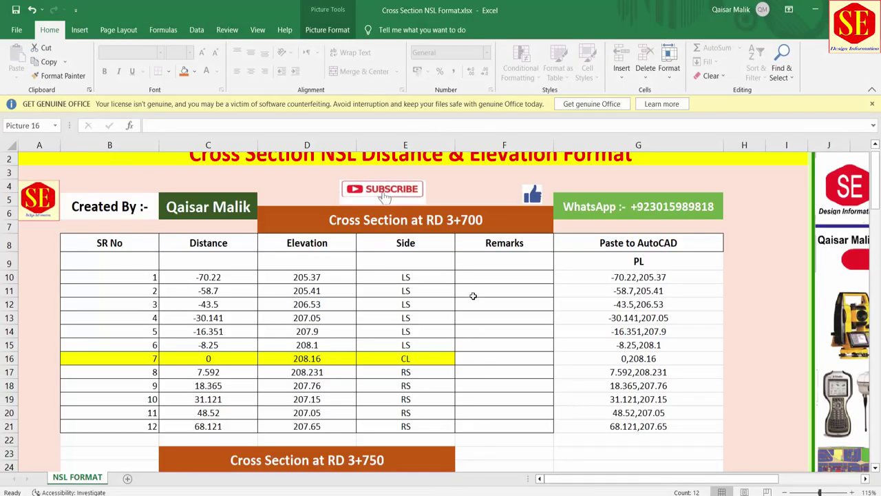
{"action": "scroll", "coordinate": [473, 295], "scroll_direction": "up", "scroll_amount": 1}
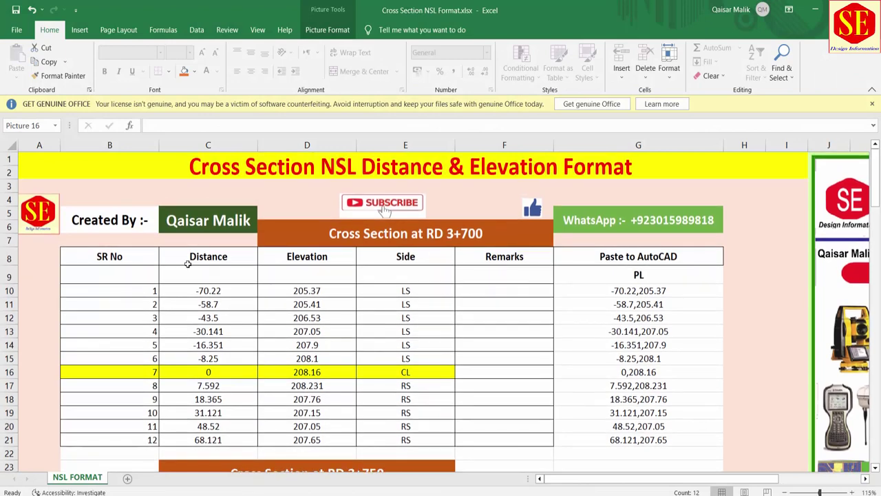
Select the RD 3+700 and 3+750 level data and move the field-book photo beside the tables
{"action": "left_click_drag", "start_coordinate": [159, 274], "coordinate": [523, 441]}
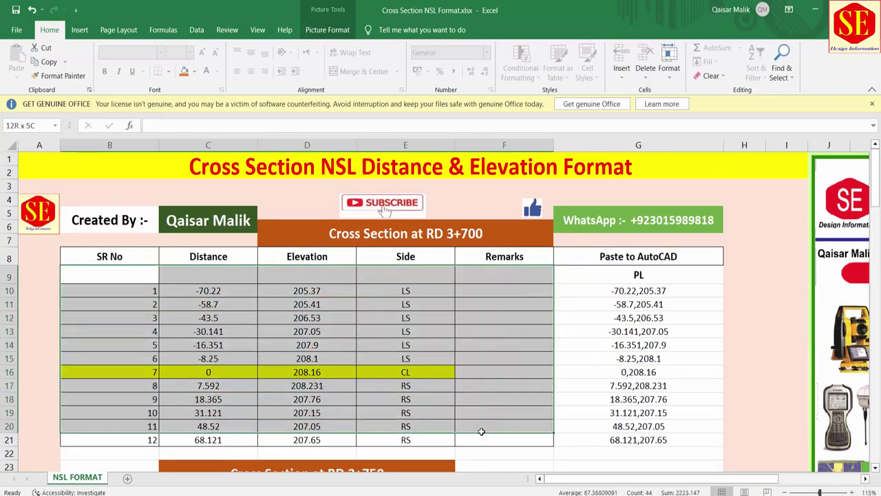
{"action": "scroll", "coordinate": [787, 412], "scroll_direction": "down", "scroll_amount": 6}
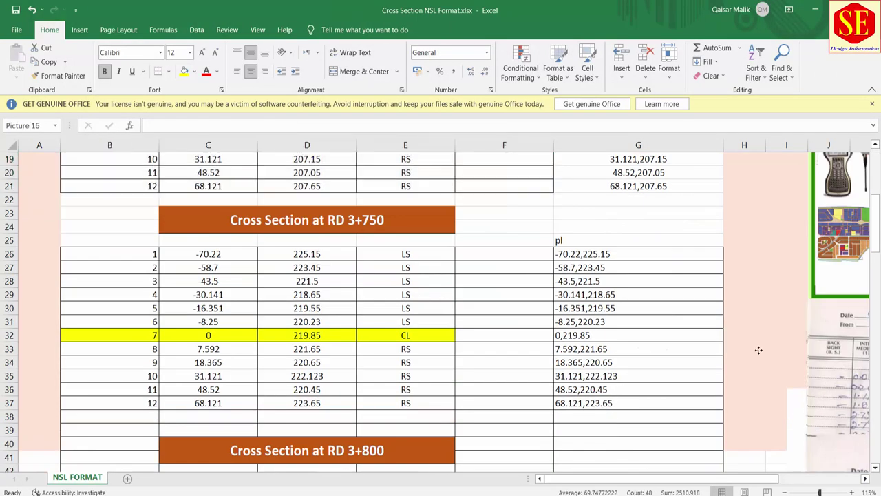
{"action": "left_click_drag", "start_coordinate": [806, 413], "coordinate": [640, 285]}
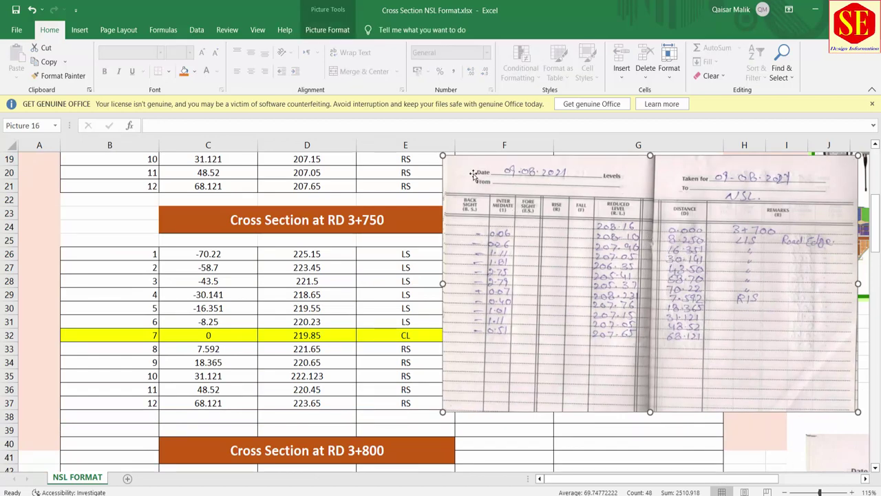
{"action": "left_click_drag", "start_coordinate": [473, 176], "coordinate": [633, 284]}
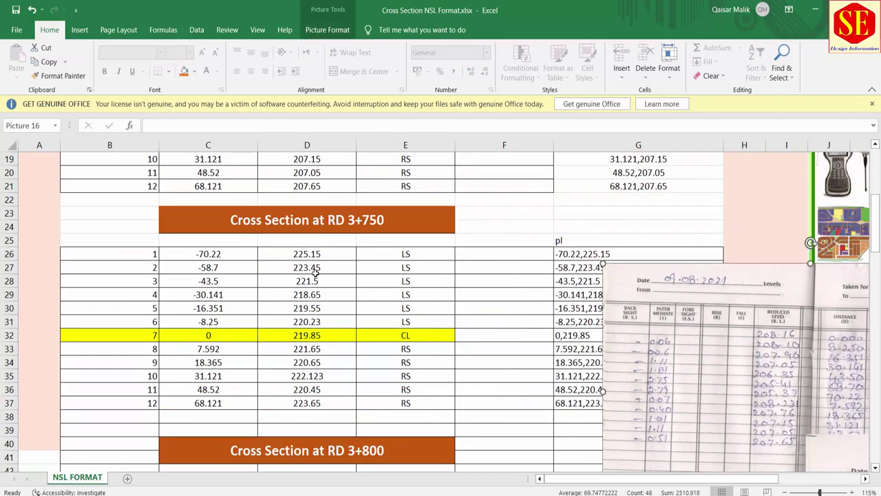
{"action": "scroll", "coordinate": [314, 273], "scroll_direction": "up", "scroll_amount": 4}
{"action": "scroll", "coordinate": [436, 246], "scroll_direction": "down", "scroll_amount": 4}
{"action": "left_click", "coordinate": [208, 254]}
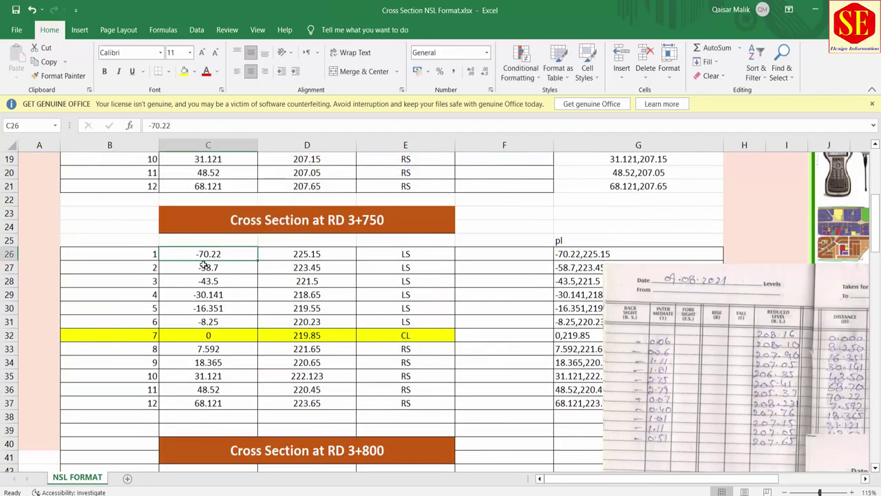
{"action": "mouse_move", "coordinate": [205, 266]}
{"action": "left_mouse_down"}
{"action": "mouse_move", "coordinate": [214, 409]}
{"action": "mouse_move", "coordinate": [299, 251]}
{"action": "mouse_move", "coordinate": [313, 398]}
{"action": "left_mouse_up"}
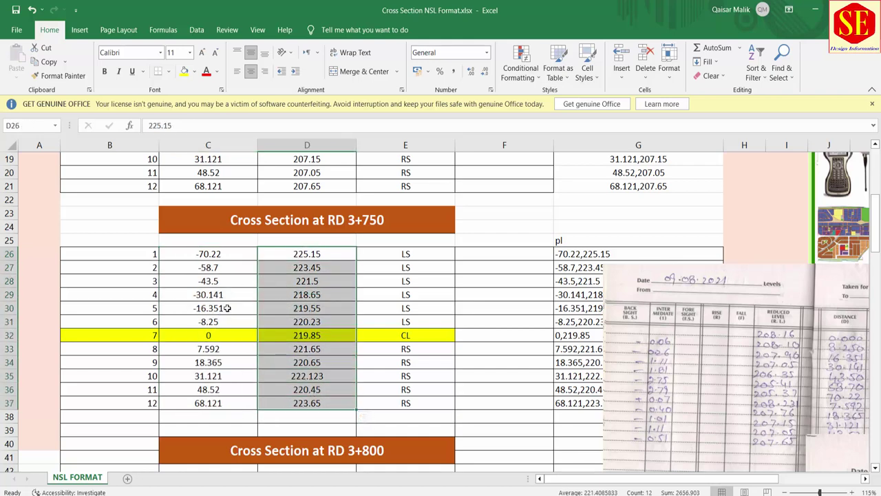
{"action": "scroll", "coordinate": [227, 309], "scroll_direction": "up", "scroll_amount": 2}
{"action": "scroll", "coordinate": [219, 199], "scroll_direction": "up", "scroll_amount": 1}
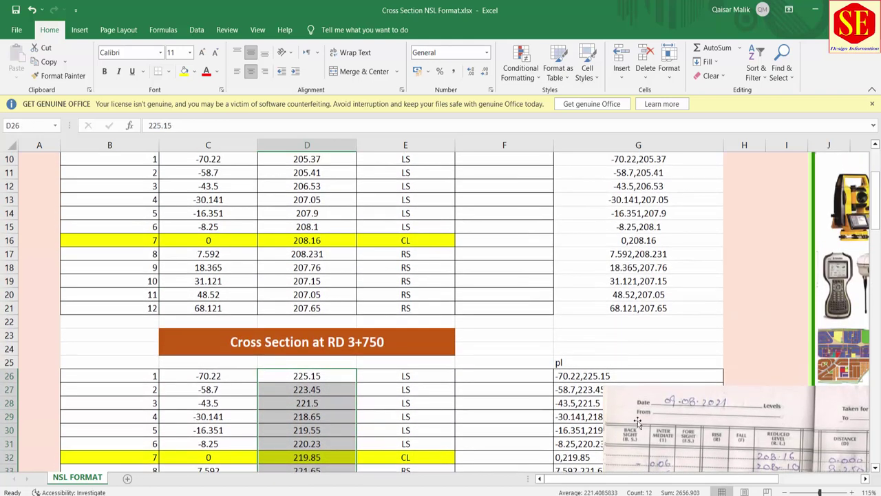
{"action": "mouse_move", "coordinate": [637, 421]}
{"action": "left_mouse_down"}
{"action": "mouse_move", "coordinate": [544, 321]}
{"action": "mouse_move", "coordinate": [446, 259]}
{"action": "mouse_move", "coordinate": [781, 418]}
{"action": "left_mouse_up"}
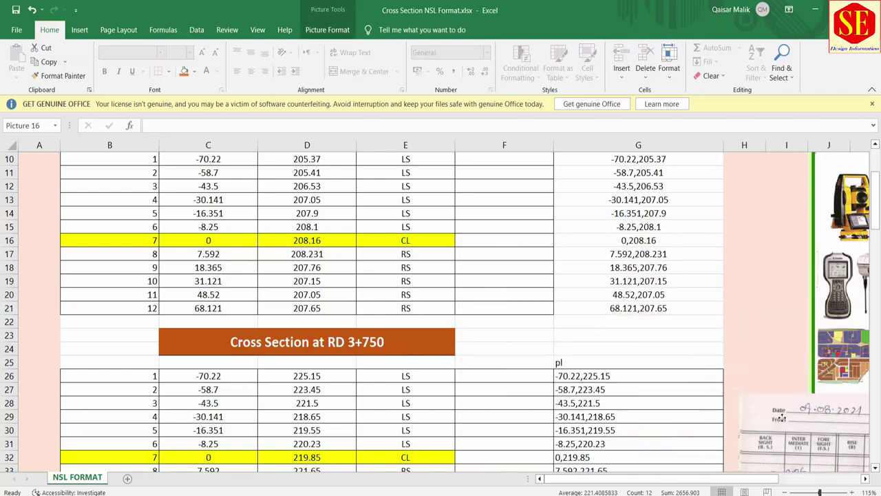
{"action": "scroll", "coordinate": [303, 365], "scroll_direction": "down", "scroll_amount": 3}
Select the RD 3+750 distances, elevations and side labels, then cell G26
{"action": "left_click", "coordinate": [199, 254]}
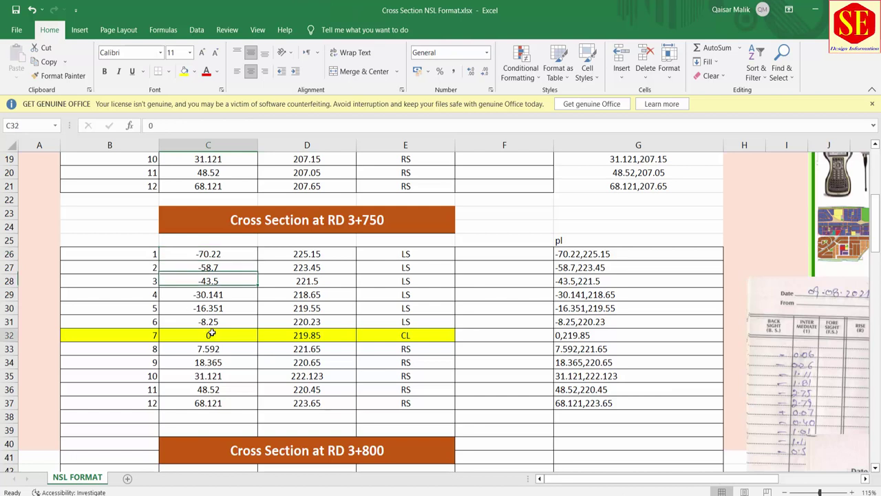
{"action": "left_click_drag", "start_coordinate": [208, 348], "coordinate": [211, 403]}
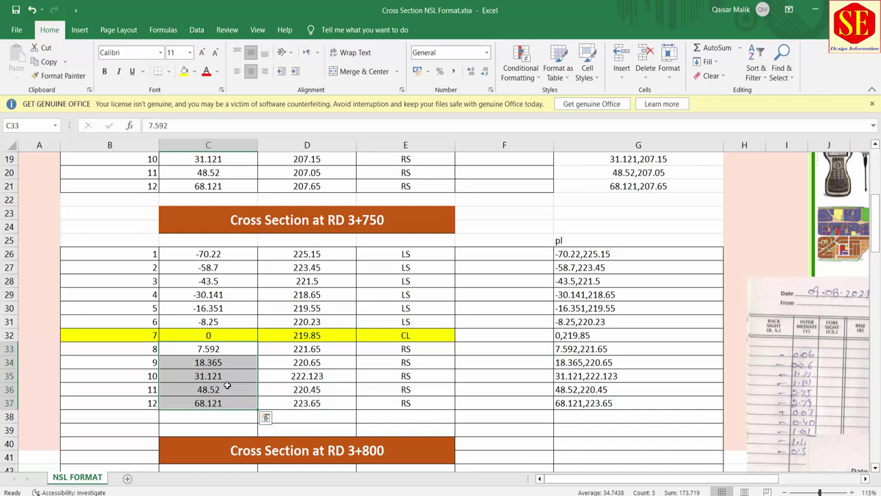
{"action": "left_click_drag", "start_coordinate": [415, 254], "coordinate": [426, 406]}
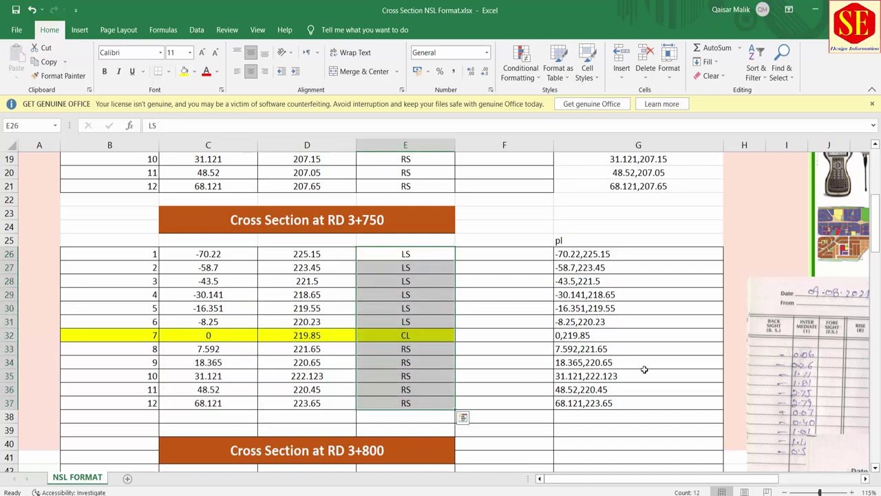
{"action": "scroll", "coordinate": [458, 412], "scroll_direction": "up", "scroll_amount": 3}
{"action": "left_click", "coordinate": [580, 294]}
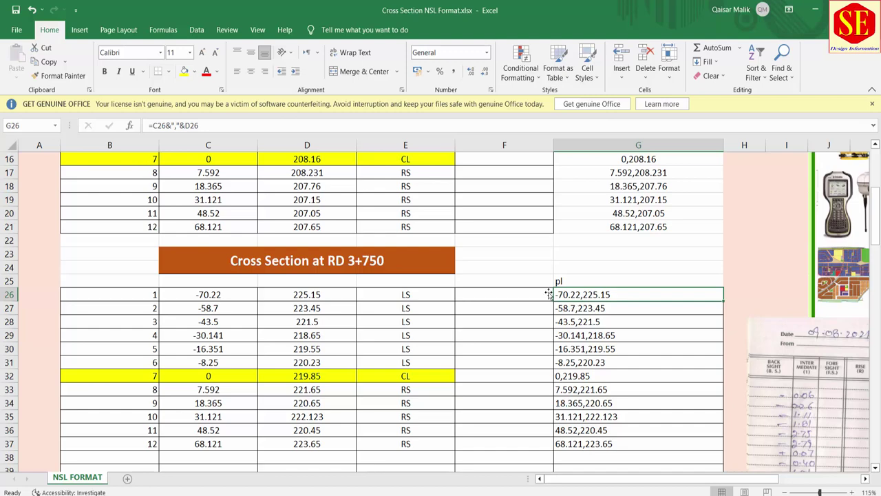
{"action": "mouse_move", "coordinate": [206, 294]}
{"action": "left_mouse_down"}
{"action": "mouse_move", "coordinate": [246, 295]}
{"action": "mouse_move", "coordinate": [406, 442]}
{"action": "left_mouse_up"}
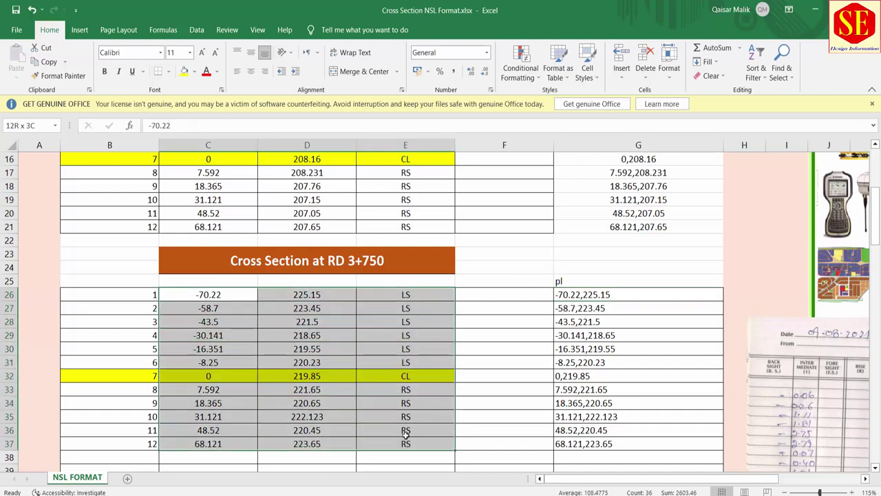
{"action": "left_click", "coordinate": [619, 294]}
{"action": "scroll", "coordinate": [324, 303], "scroll_direction": "up", "scroll_amount": 3}
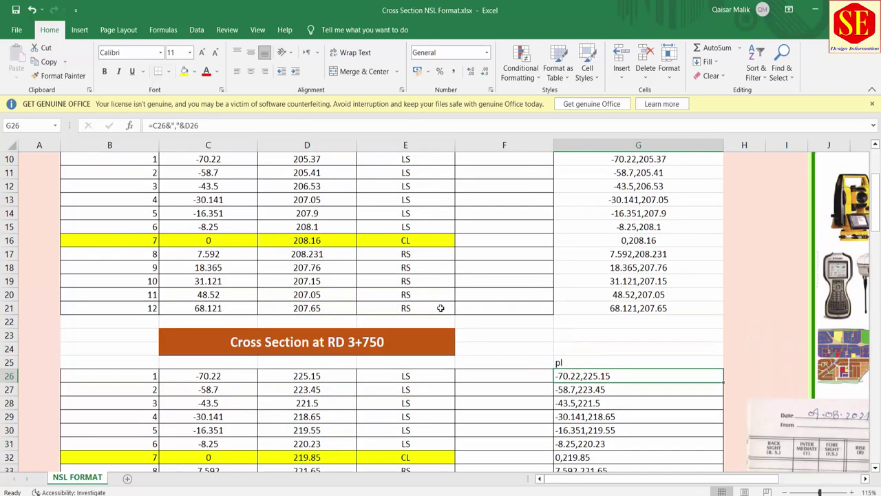
{"action": "scroll", "coordinate": [308, 267], "scroll_direction": "up", "scroll_amount": 1}
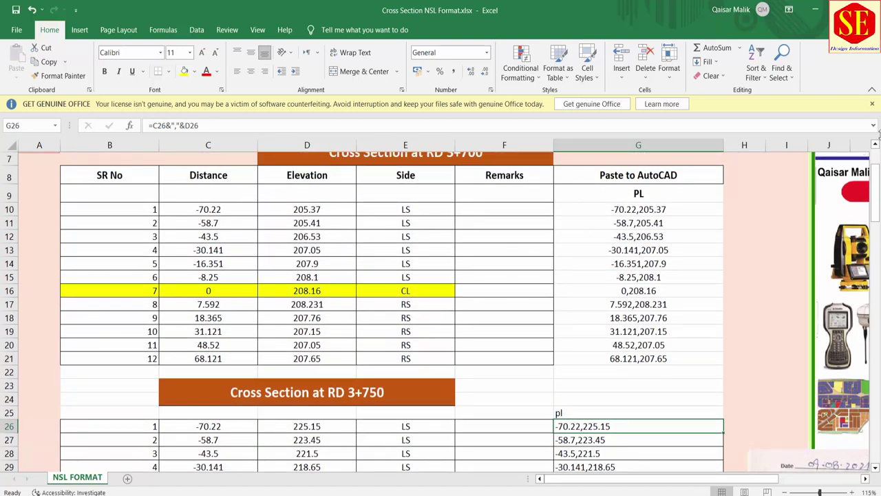
Close the Get Genuine Office warning bar
{"action": "left_click", "coordinate": [873, 104]}
{"action": "scroll", "coordinate": [302, 282], "scroll_direction": "down", "scroll_amount": 1}
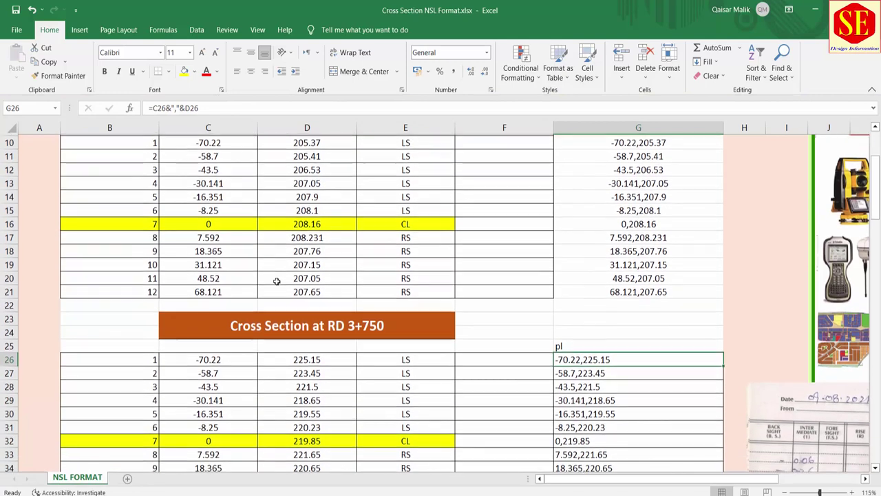
{"action": "scroll", "coordinate": [289, 283], "scroll_direction": "down", "scroll_amount": 2}
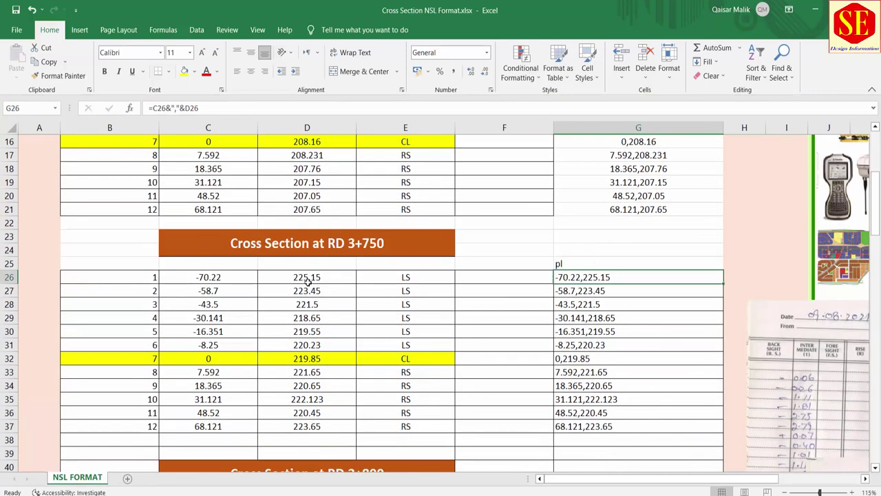
Clear G26:G37 and enter the joining formula =C26&","&D26 in G26
{"action": "left_click_drag", "start_coordinate": [619, 278], "coordinate": [609, 427]}
{"action": "key", "text": "Delete"}
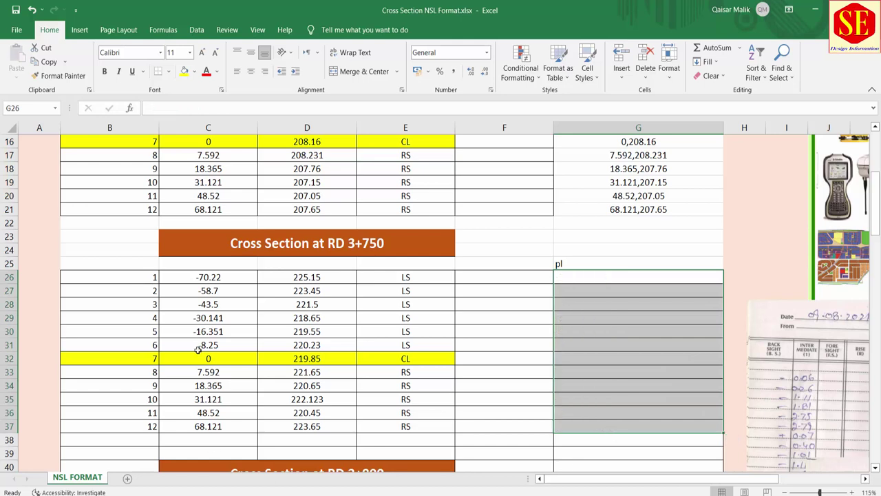
{"action": "left_click", "coordinate": [578, 276]}
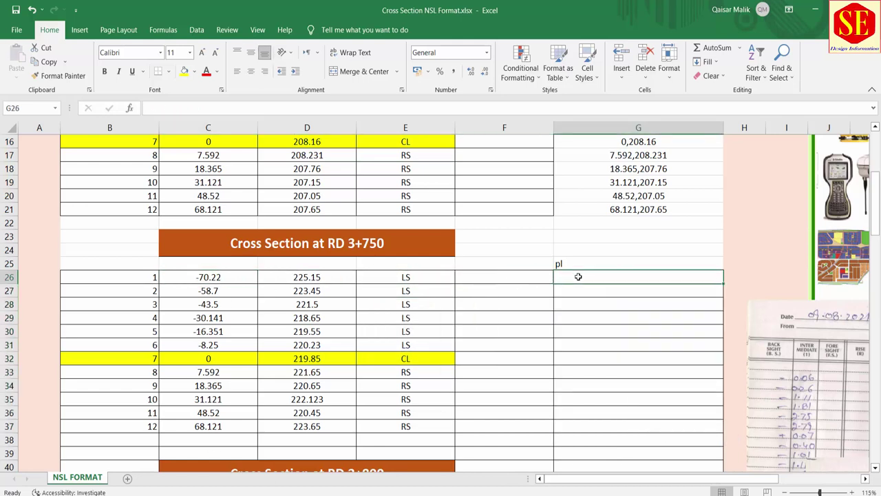
{"action": "type", "text": "="}
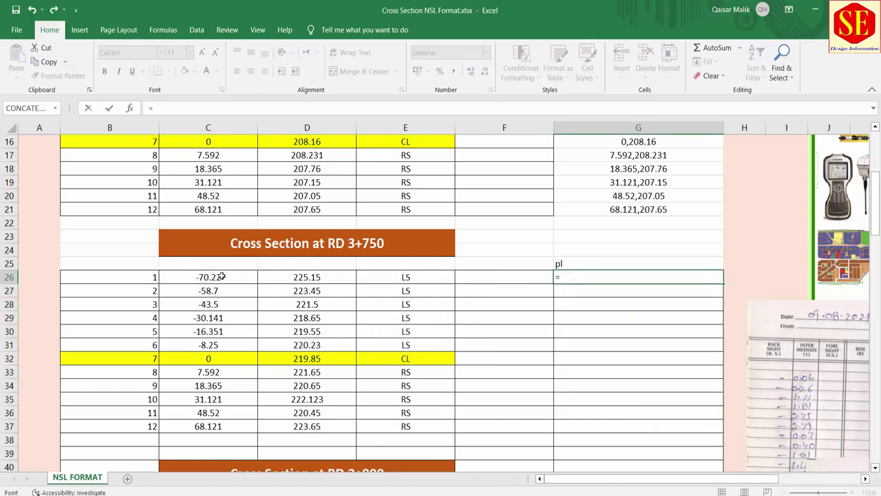
{"action": "left_click", "coordinate": [223, 276]}
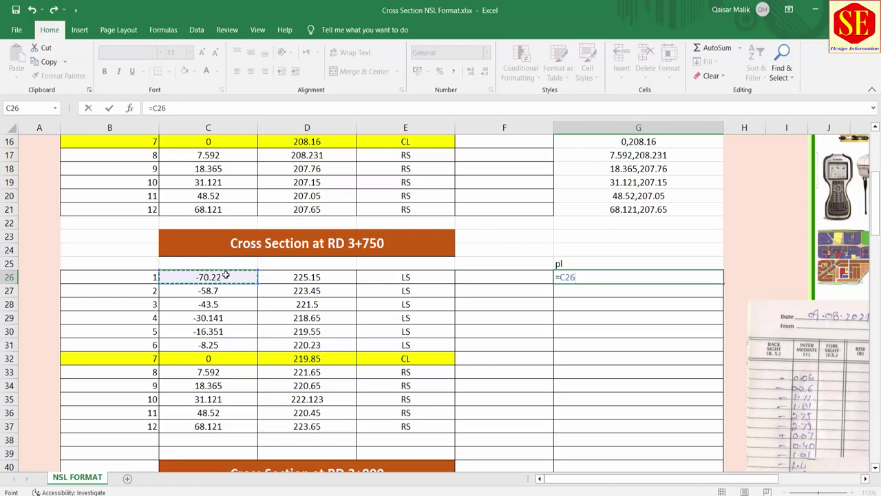
{"action": "type", "text": "&\",\"&"}
{"action": "left_click", "coordinate": [308, 276]}
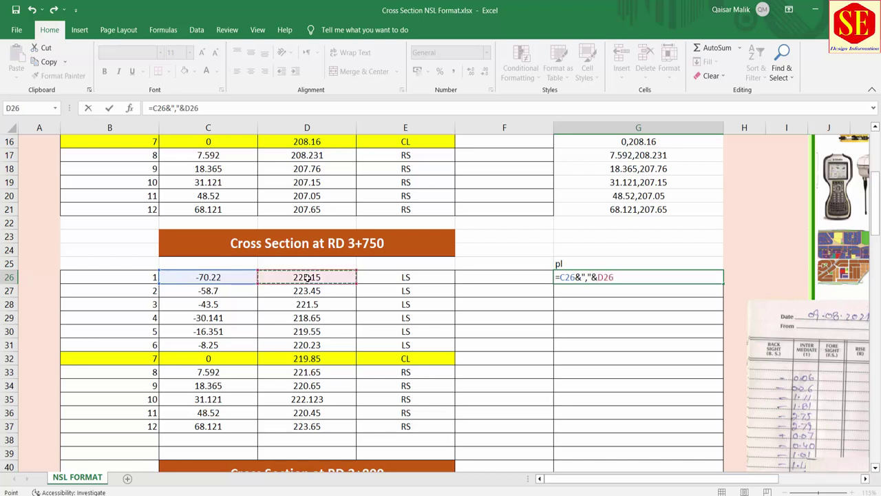
{"action": "key", "text": "Return"}
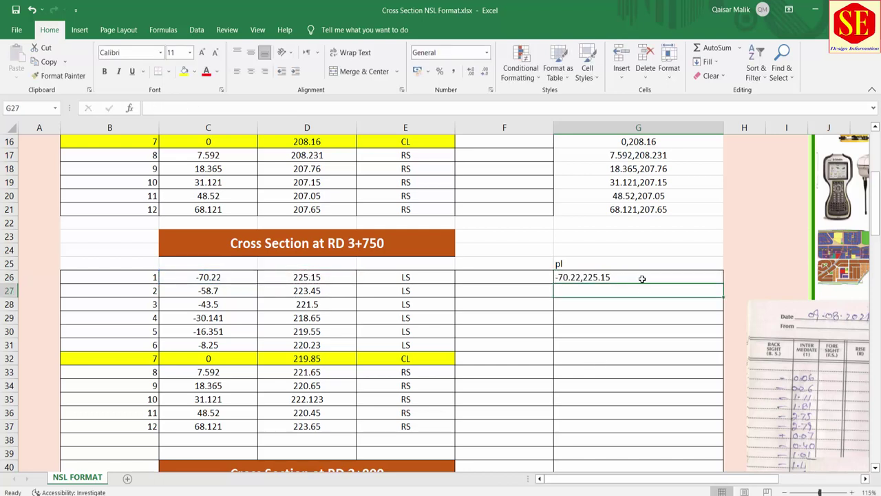
Fill the formula down to G37 and retype the pl header in G25
{"action": "left_click", "coordinate": [641, 279]}
{"action": "left_click_drag", "start_coordinate": [723, 286], "coordinate": [728, 432]}
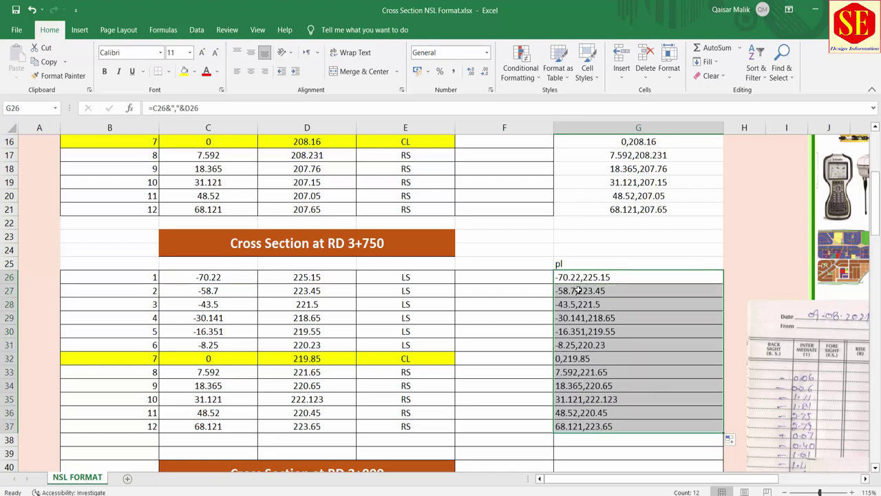
{"action": "left_click", "coordinate": [577, 263]}
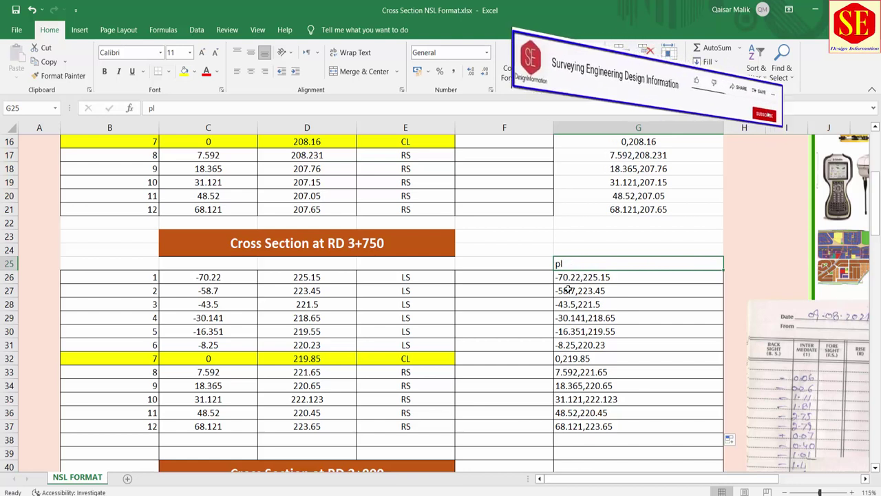
{"action": "key", "text": "Down"}
{"action": "key", "text": "Down"}
{"action": "key", "text": "Down"}
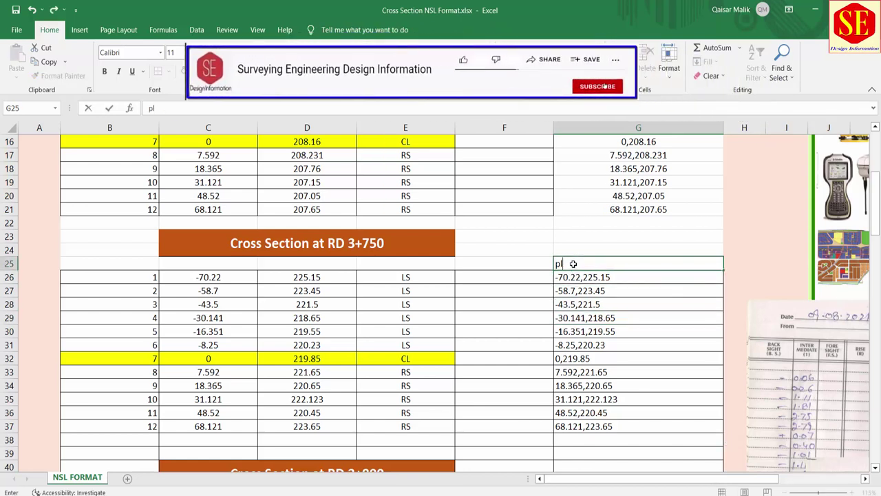
{"action": "left_click", "coordinate": [573, 264]}
{"action": "type", "text": "l"}
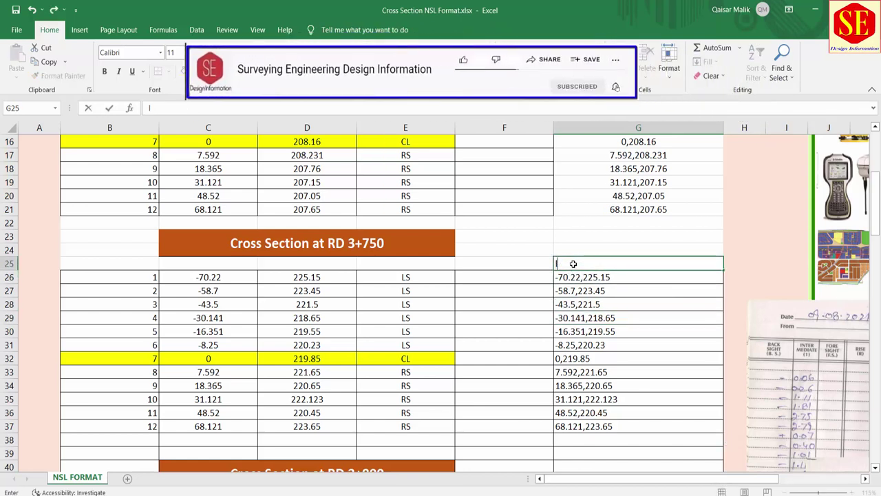
{"action": "left_click", "coordinate": [572, 264]}
{"action": "type", "text": "sp"}
{"action": "type", "text": "pl"}
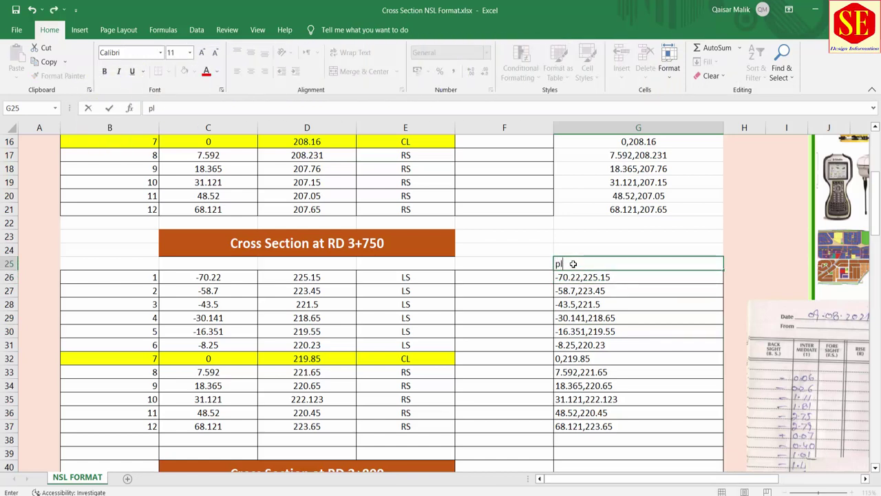
{"action": "left_click", "coordinate": [588, 329]}
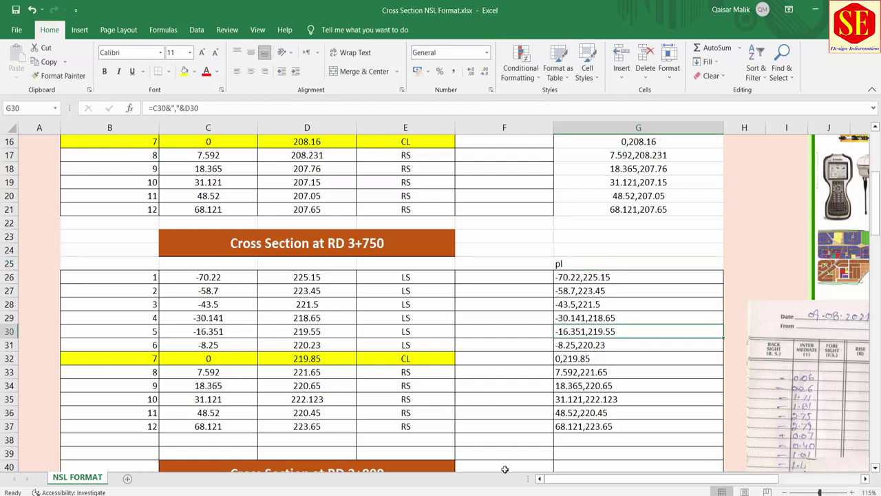
{"action": "key", "text": "alt+Tab"}
Review the existing cd.lsp, pr1.lsp and q.lsp entries in the Startup Suite
{"action": "type", "text": "a"}
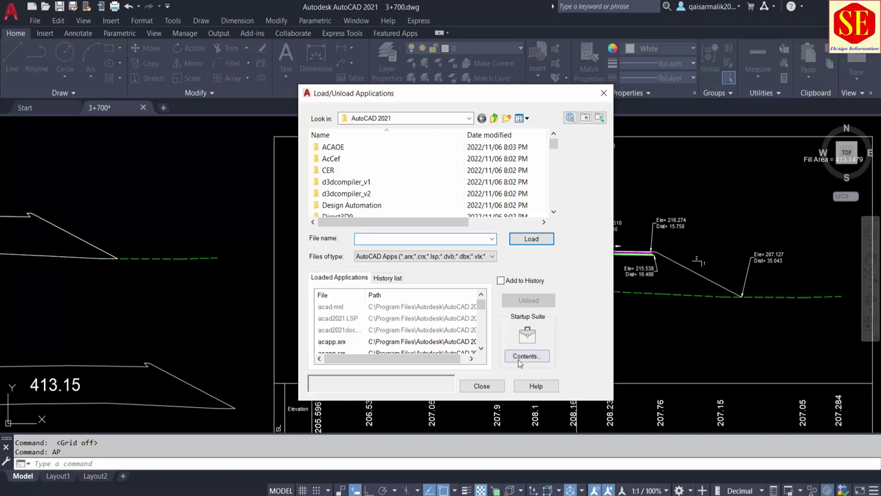
{"action": "left_click", "coordinate": [520, 359]}
{"action": "left_click", "coordinate": [360, 231]}
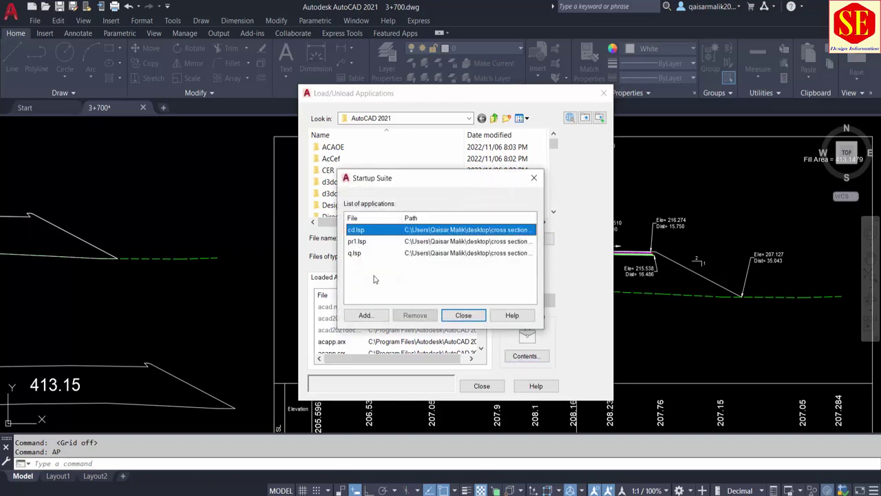
{"action": "left_click", "coordinate": [355, 253]}
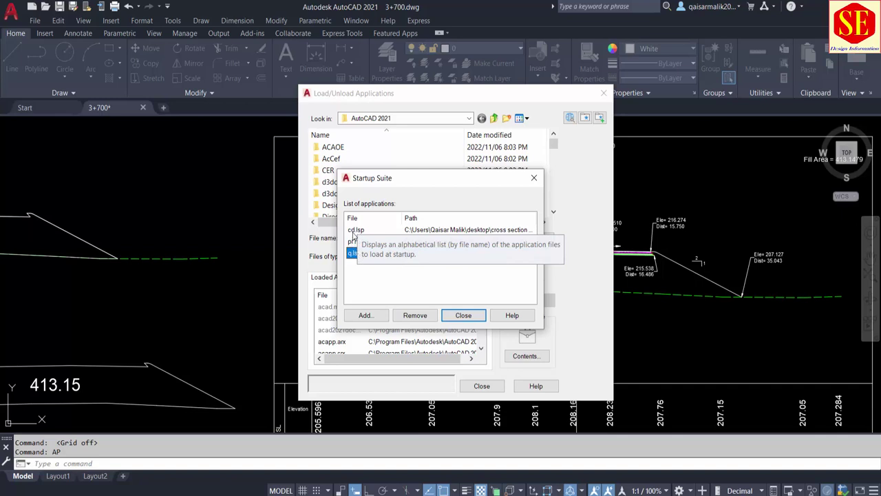
{"action": "left_click", "coordinate": [353, 241]}
{"action": "left_click", "coordinate": [355, 253]}
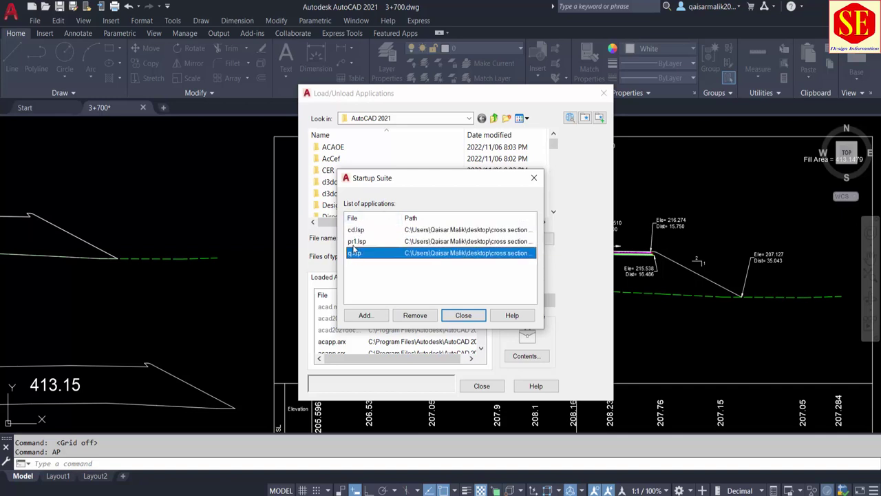
{"action": "key", "text": "Up"}
{"action": "key", "text": "Up"}
{"action": "left_click", "coordinate": [355, 242]}
{"action": "left_click", "coordinate": [356, 254]}
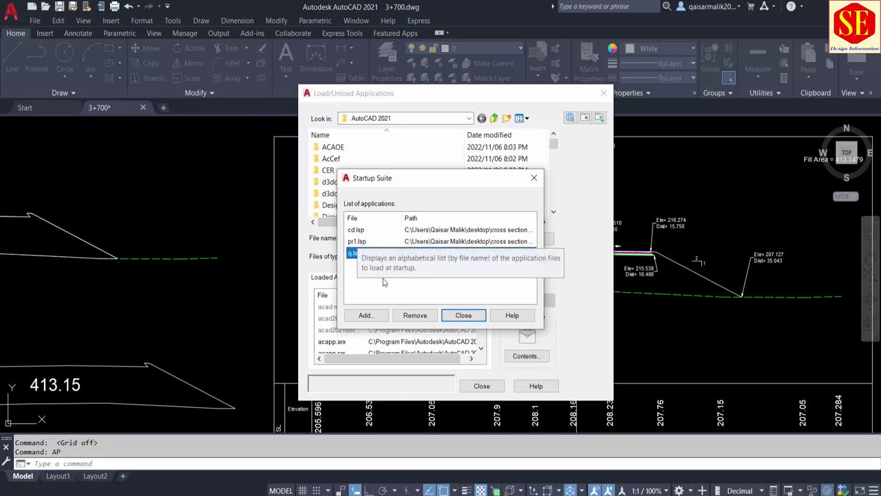
{"action": "left_click", "coordinate": [474, 316]}
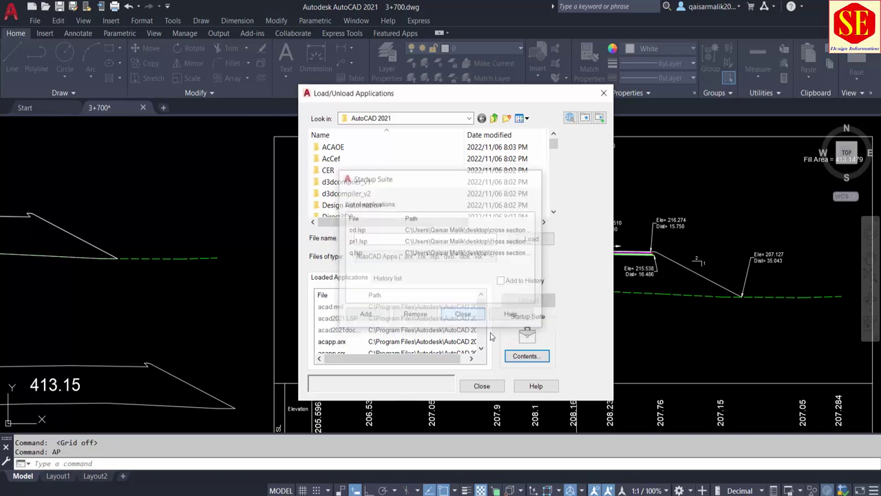
{"action": "left_click", "coordinate": [482, 385]}
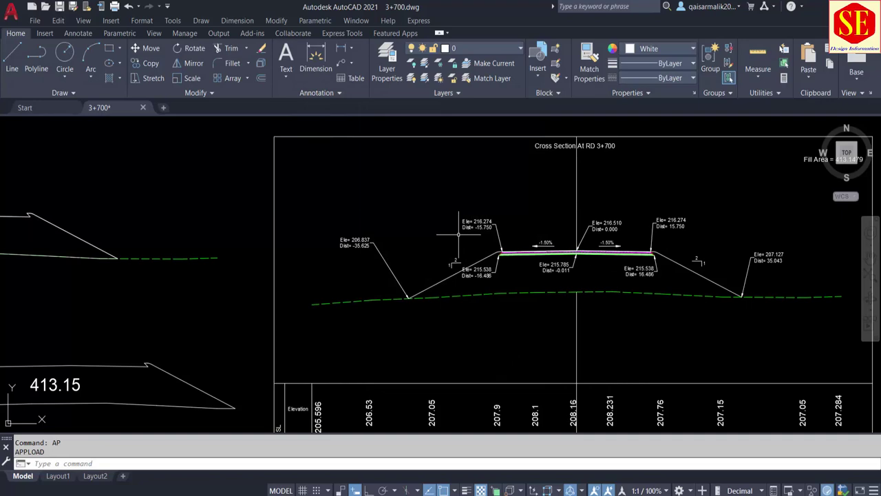
Add CD.lsp, PR1.LSP and Q.LSP to the Startup Suite via APPLOAD
{"action": "type", "text": "AP"}
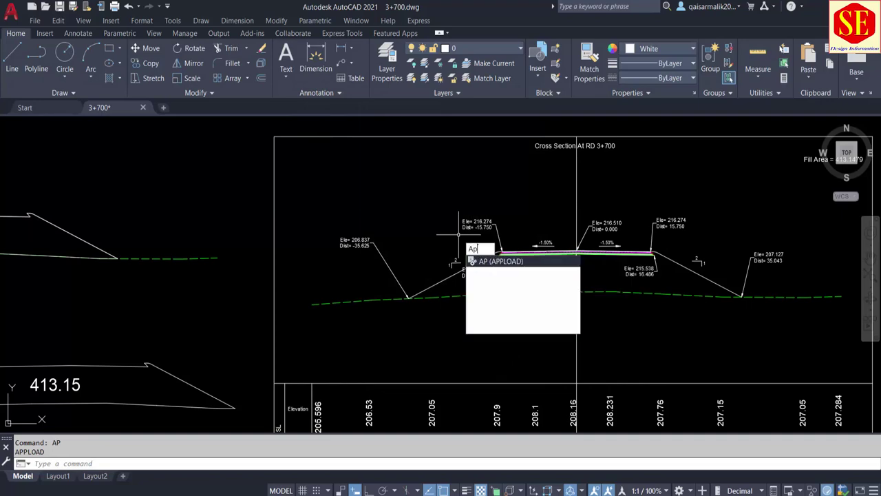
{"action": "key", "text": "Return"}
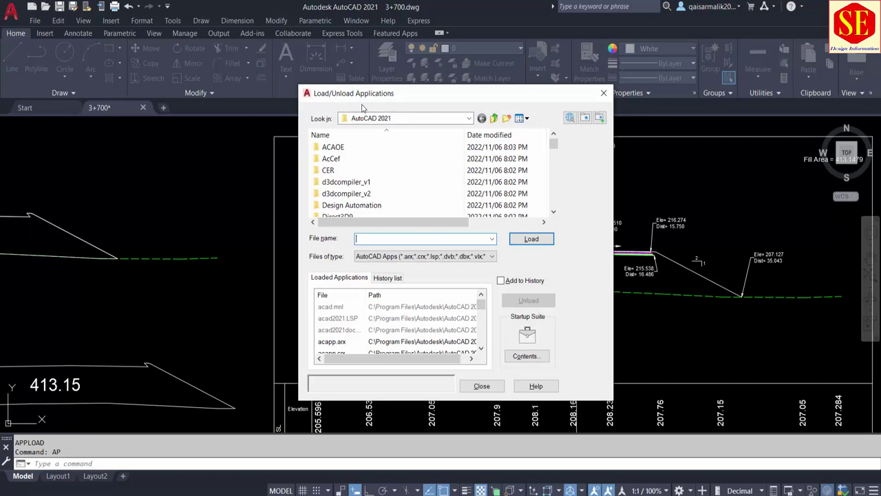
{"action": "left_click", "coordinate": [525, 356]}
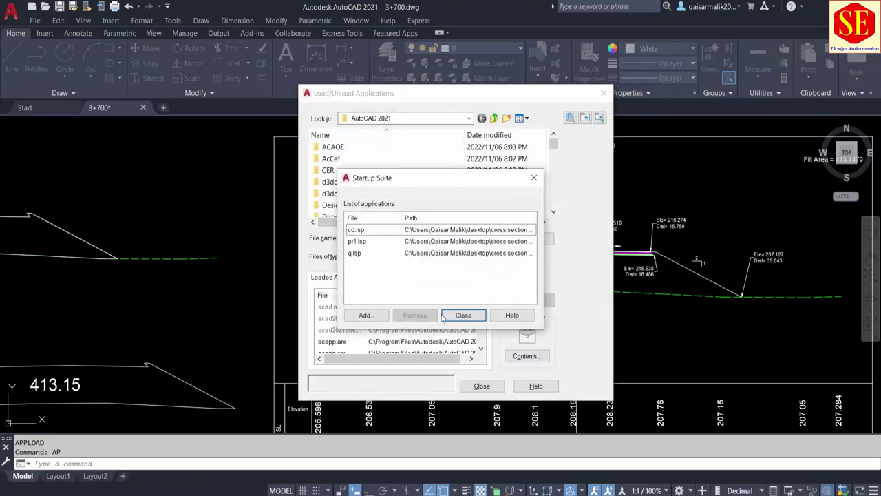
{"action": "left_click", "coordinate": [364, 315]}
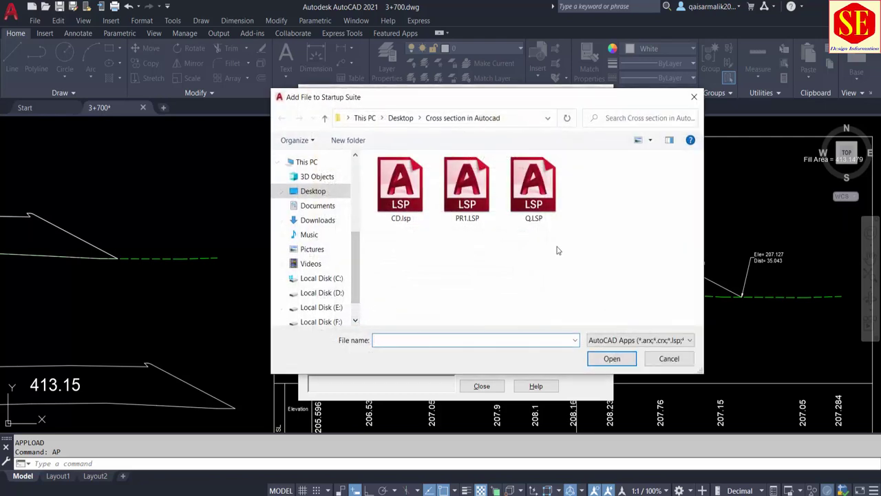
{"action": "mouse_move", "coordinate": [591, 195]}
{"action": "left_mouse_down"}
{"action": "mouse_move", "coordinate": [372, 222]}
{"action": "mouse_move", "coordinate": [411, 219]}
{"action": "left_mouse_up"}
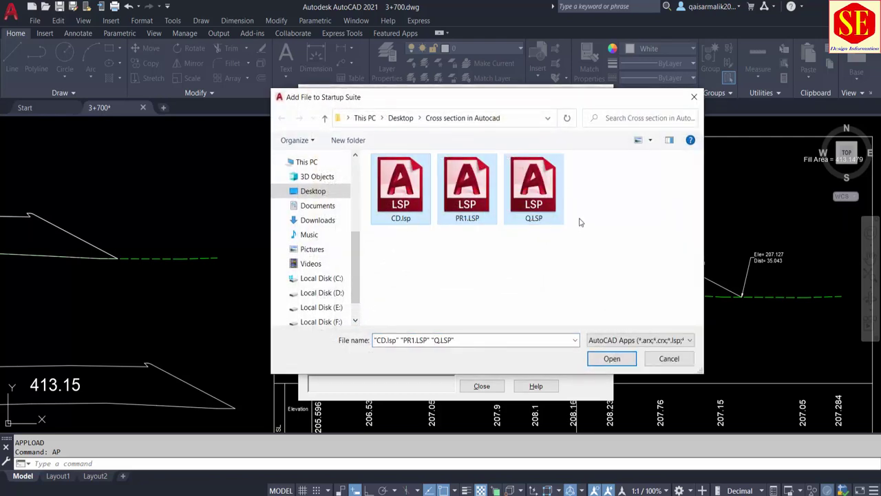
{"action": "left_click", "coordinate": [563, 266]}
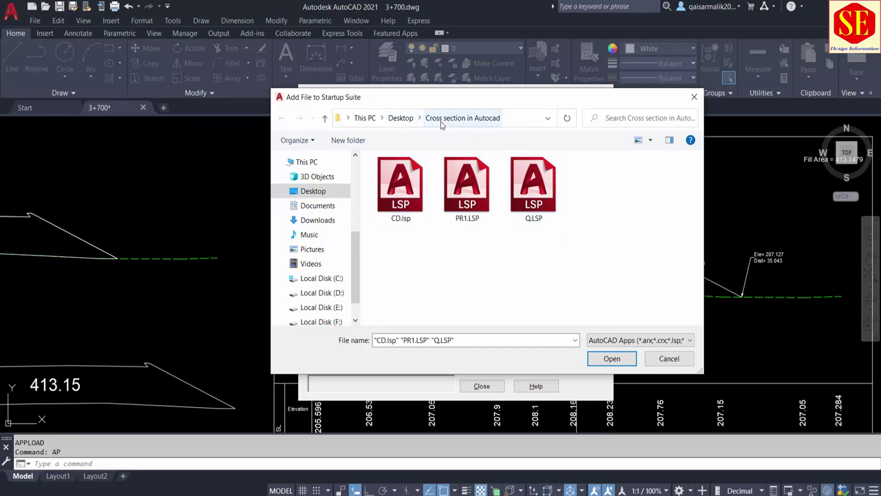
{"action": "left_click_drag", "start_coordinate": [632, 154], "coordinate": [372, 225]}
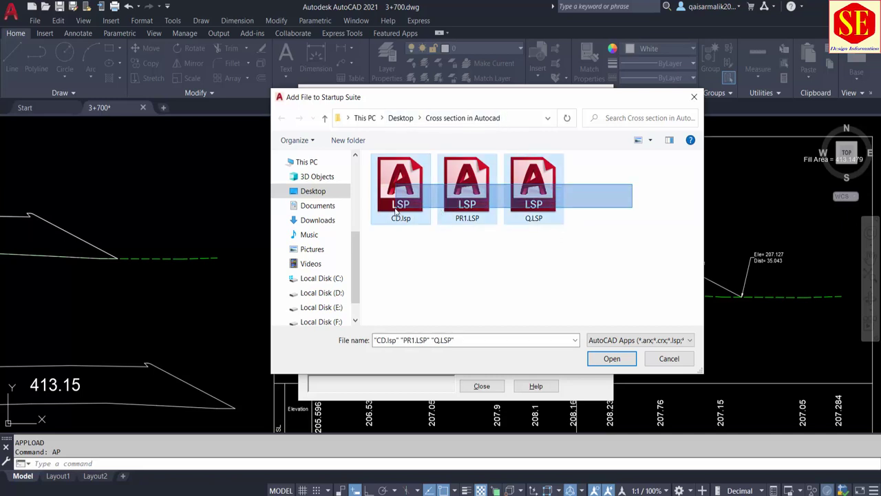
{"action": "left_click", "coordinate": [611, 358]}
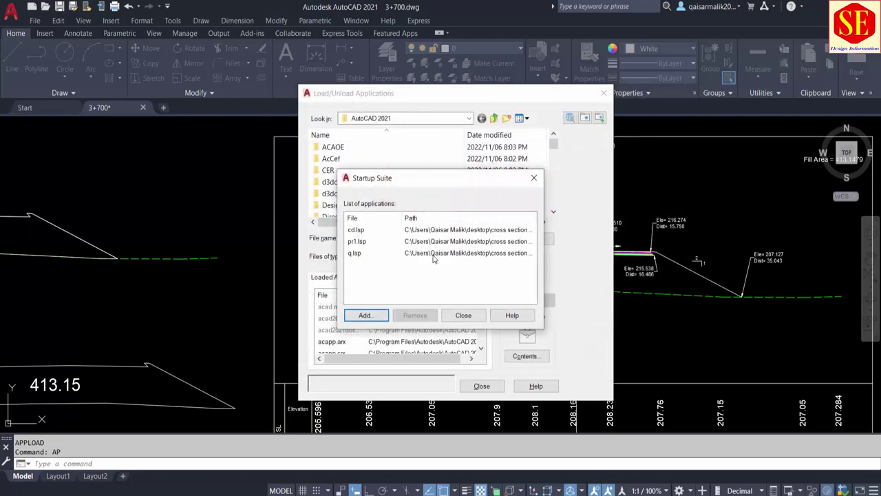
{"action": "left_click", "coordinate": [463, 316]}
{"action": "left_click", "coordinate": [481, 385]}
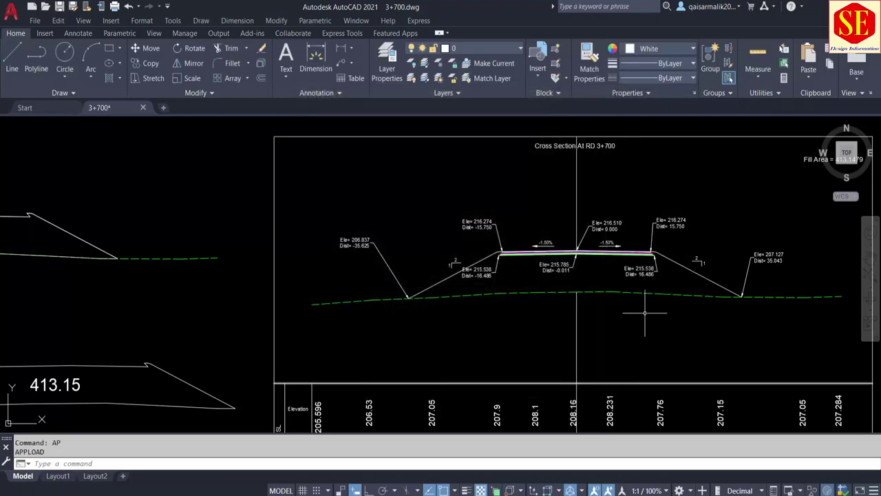
{"action": "middle_click_drag", "start_coordinate": [560, 248], "coordinate": [462, 234]}
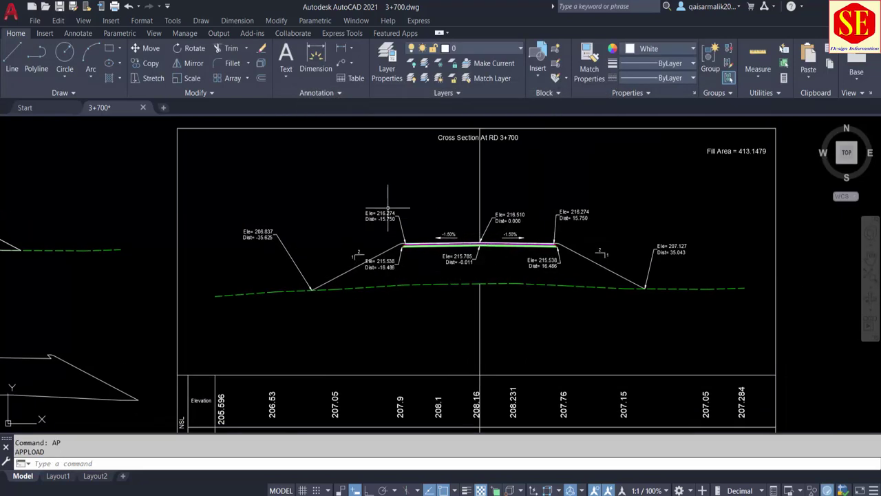
{"action": "scroll", "coordinate": [394, 204], "scroll_direction": "down", "scroll_amount": 2}
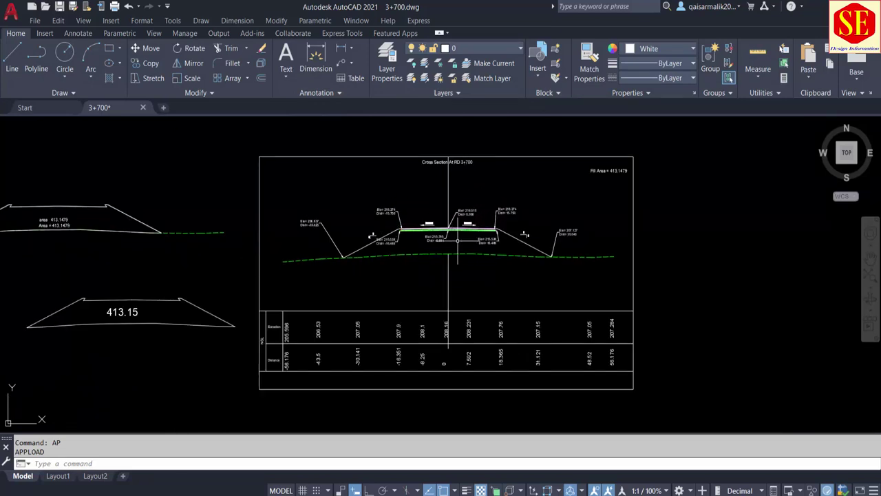
{"action": "scroll", "coordinate": [459, 236], "scroll_direction": "up", "scroll_amount": 1}
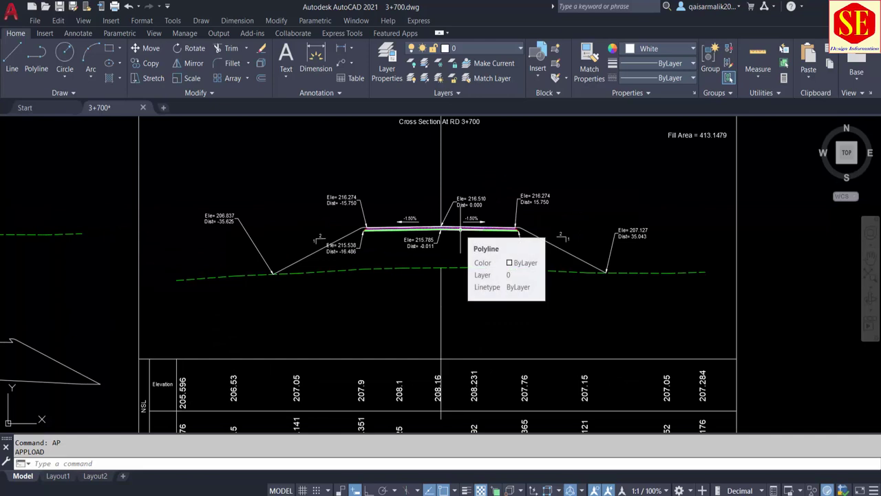
{"action": "scroll", "coordinate": [497, 244], "scroll_direction": "down", "scroll_amount": 2}
{"action": "key", "text": "Escape"}
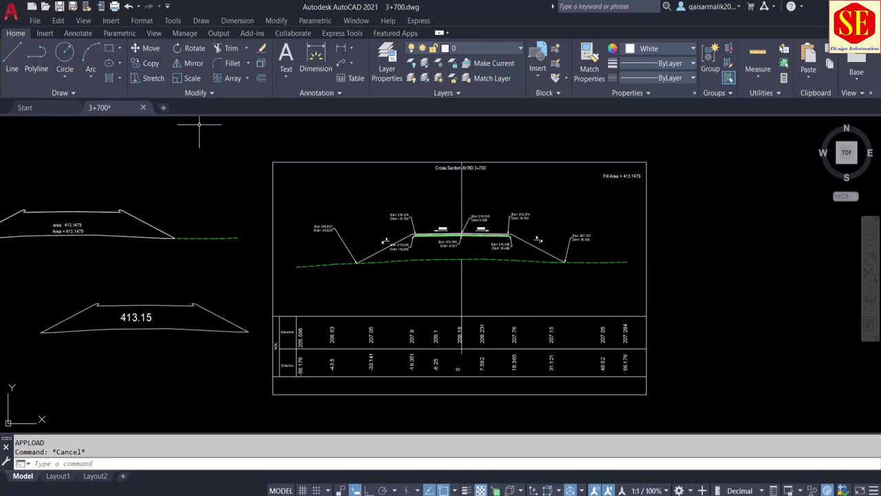
Create a new Cut Area folder in the Save As dialog and open it
{"action": "key", "text": "ctrl+shift+s"}
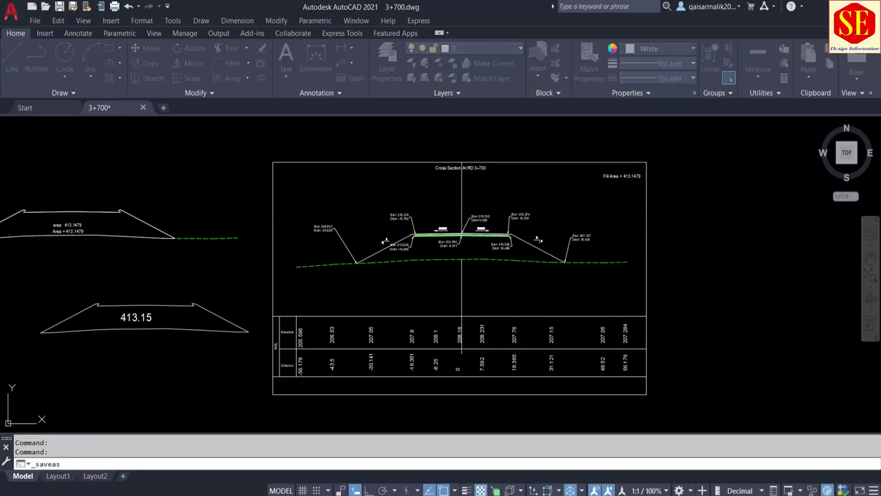
{"action": "key", "text": "Escape"}
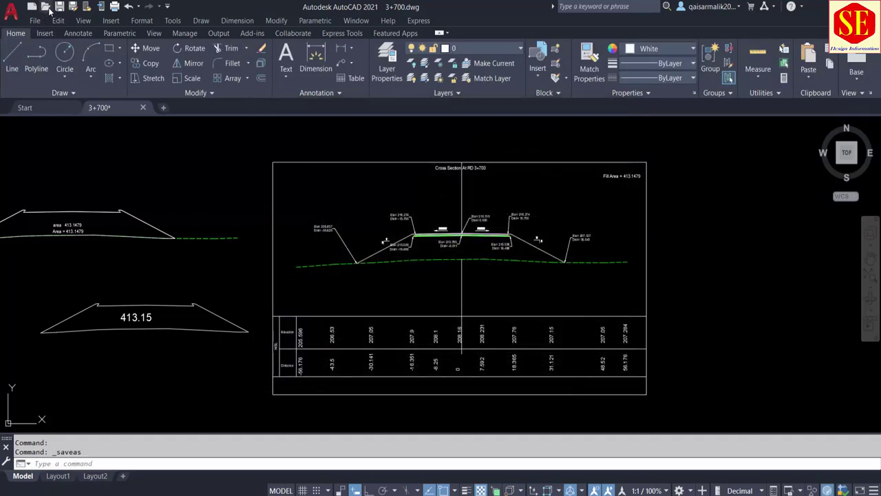
{"action": "left_click", "coordinate": [73, 7]}
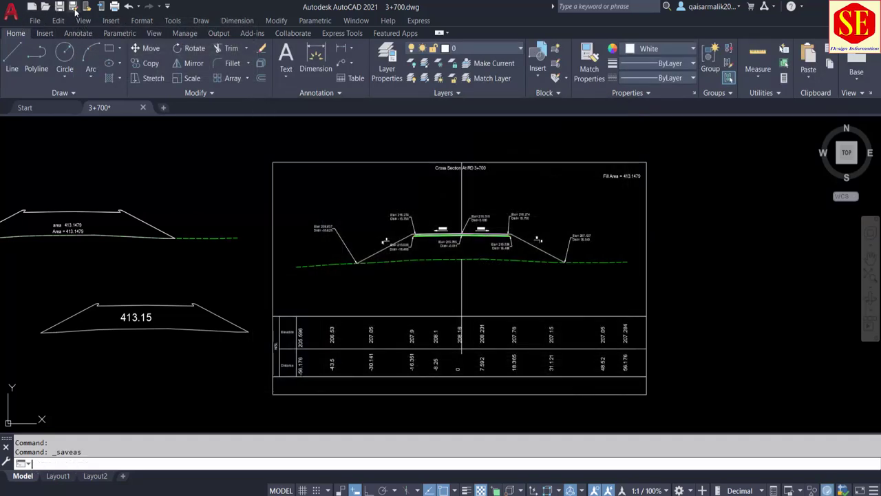
{"action": "right_click", "coordinate": [347, 225]}
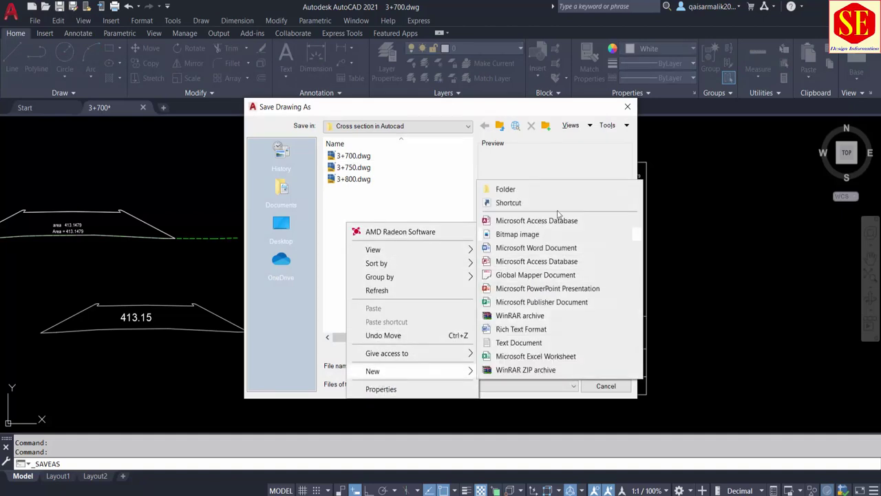
{"action": "left_click", "coordinate": [508, 189]}
{"action": "type", "text": "Cut Area"}
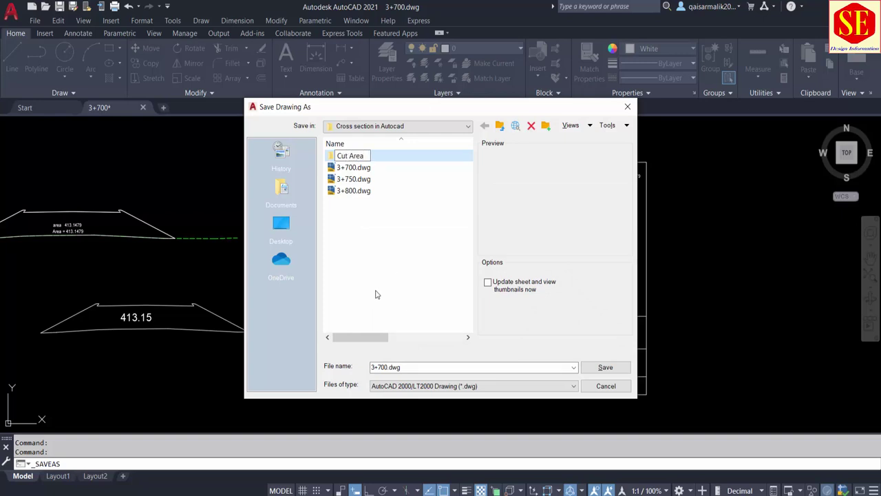
{"action": "key", "text": "Return"}
{"action": "key", "text": "Return"}
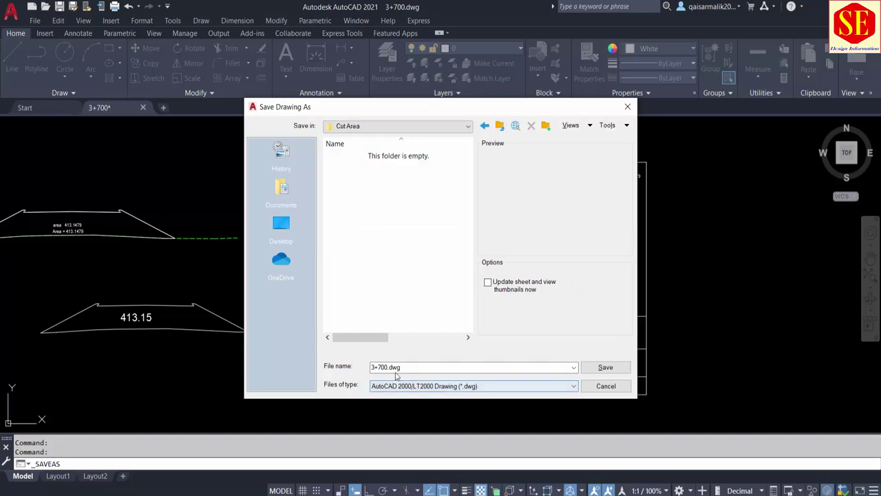
Save the drawing there as 3+750.dwg
{"action": "left_click", "coordinate": [416, 370]}
{"action": "type", "text": "3+750"}
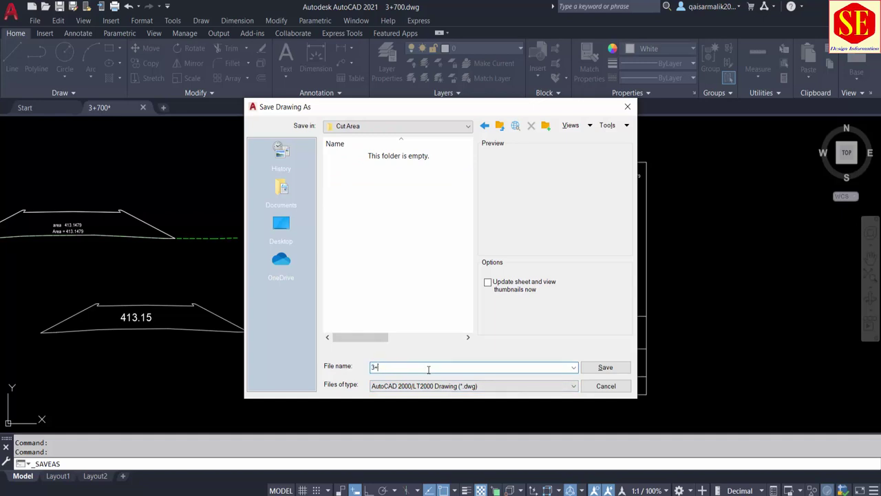
{"action": "left_click", "coordinate": [605, 367]}
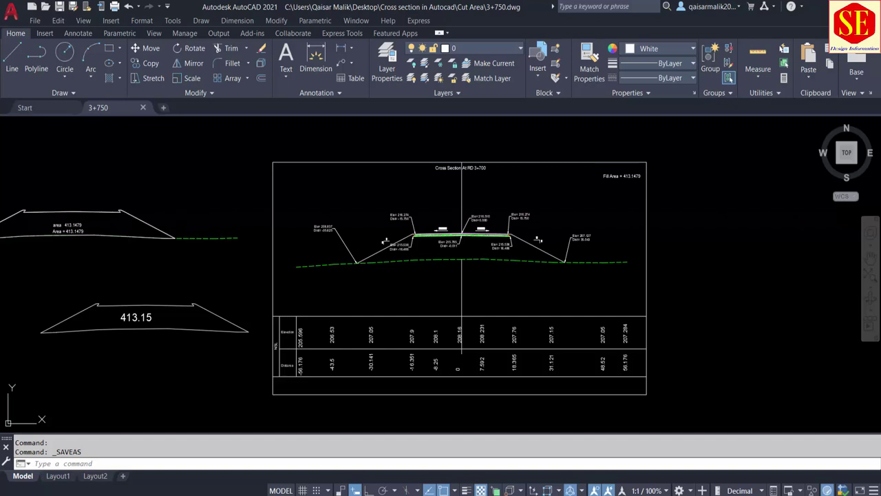
{"action": "middle_click_drag", "start_coordinate": [187, 201], "coordinate": [295, 202]}
Erase the old left sections and the old section lines and labels with crossing windows
{"action": "left_click", "coordinate": [307, 169]}
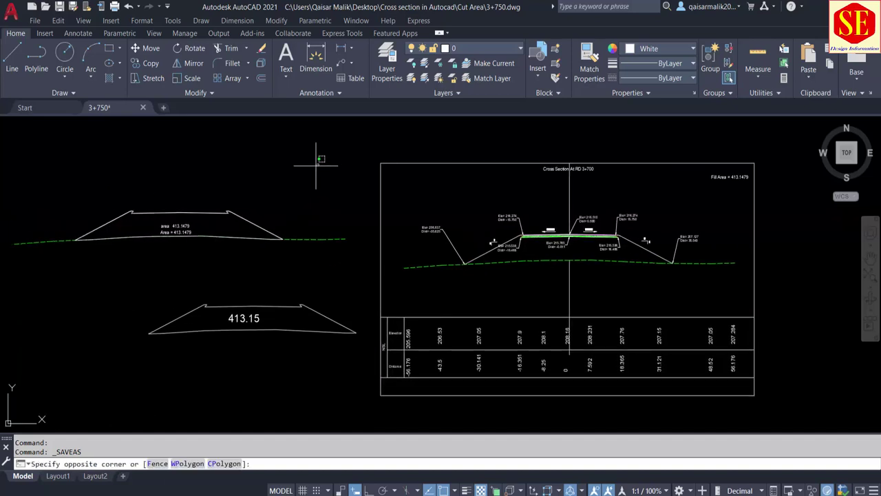
{"action": "left_click", "coordinate": [102, 365]}
{"action": "type", "text": "e"}
{"action": "key", "text": "Return"}
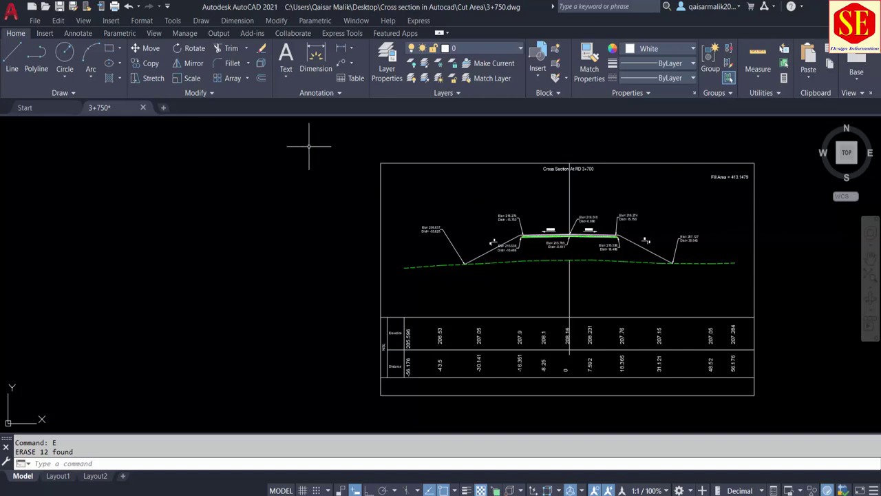
{"action": "left_click", "coordinate": [697, 198]}
{"action": "left_click", "coordinate": [403, 276]}
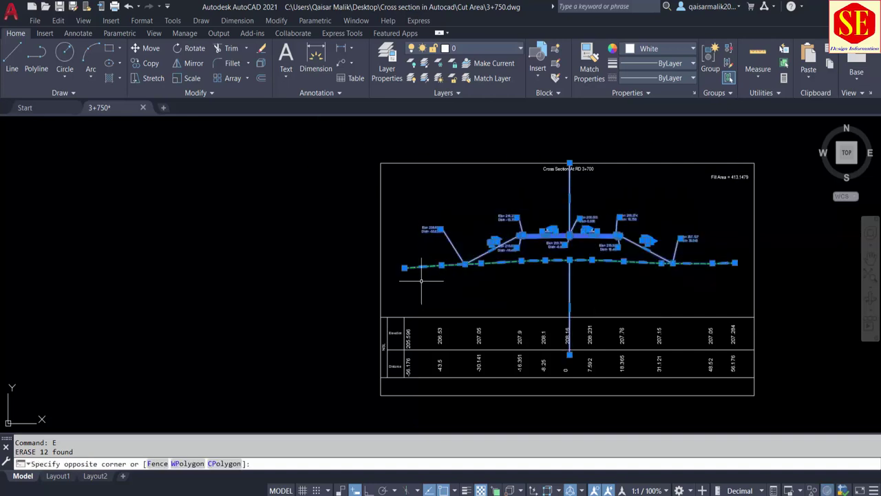
{"action": "key", "text": "Return"}
Delete the table's old elevation and distance values and the Fill Area label
{"action": "left_click", "coordinate": [404, 304]}
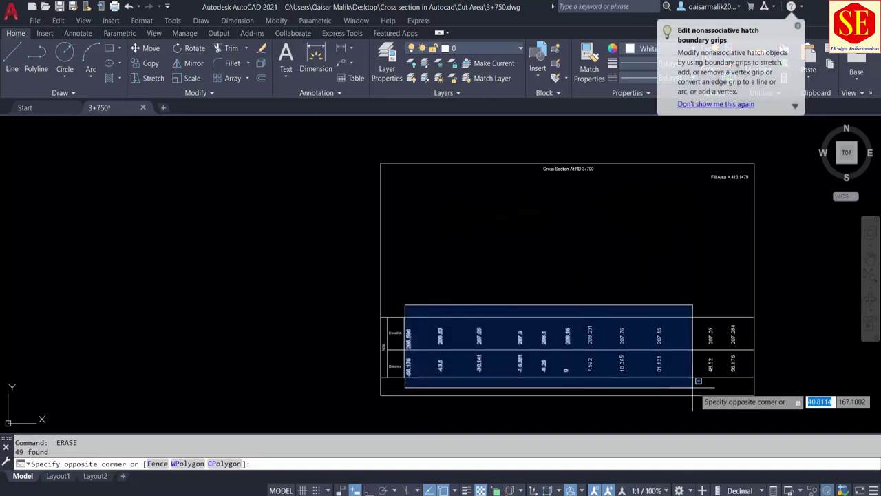
{"action": "left_click", "coordinate": [791, 385]}
{"action": "key", "text": "Delete"}
{"action": "middle_click_drag", "start_coordinate": [665, 246], "coordinate": [603, 288]}
{"action": "scroll", "coordinate": [669, 245], "scroll_direction": "up", "scroll_amount": 2}
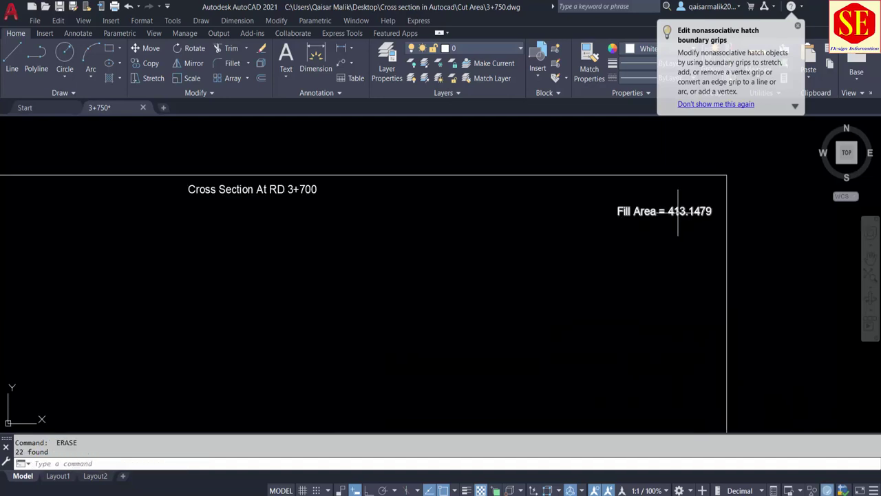
{"action": "left_click", "coordinate": [678, 211]}
{"action": "key", "text": "Delete"}
{"action": "scroll", "coordinate": [677, 211], "scroll_direction": "down", "scroll_amount": 2}
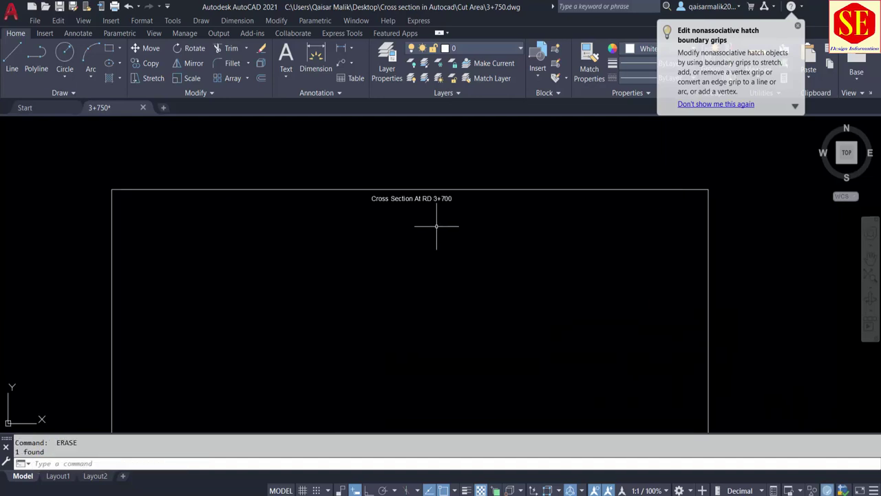
Change the frame title from 3+700 to Cross Section At RD 3+750
{"action": "left_click", "coordinate": [441, 199]}
{"action": "double_click", "coordinate": [441, 200]}
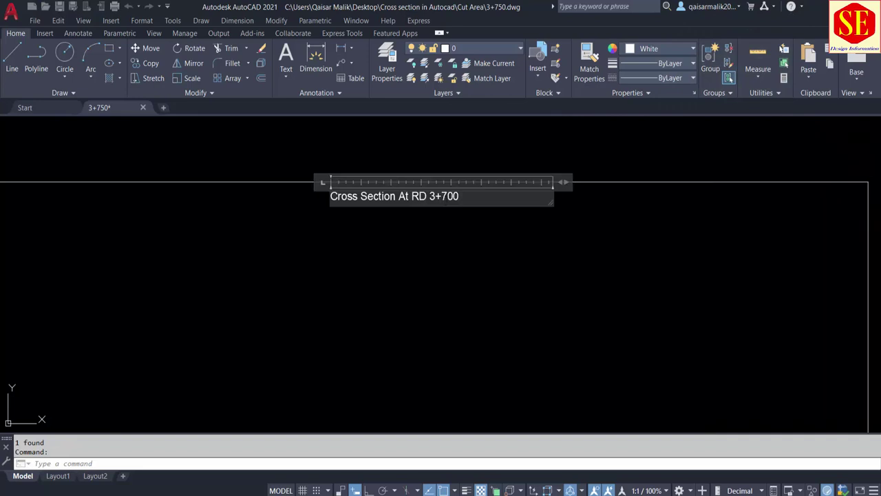
{"action": "type", "text": "5"}
{"action": "left_click", "coordinate": [466, 216]}
{"action": "scroll", "coordinate": [482, 221], "scroll_direction": "down", "scroll_amount": 3}
{"action": "scroll", "coordinate": [419, 292], "scroll_direction": "up", "scroll_amount": 4}
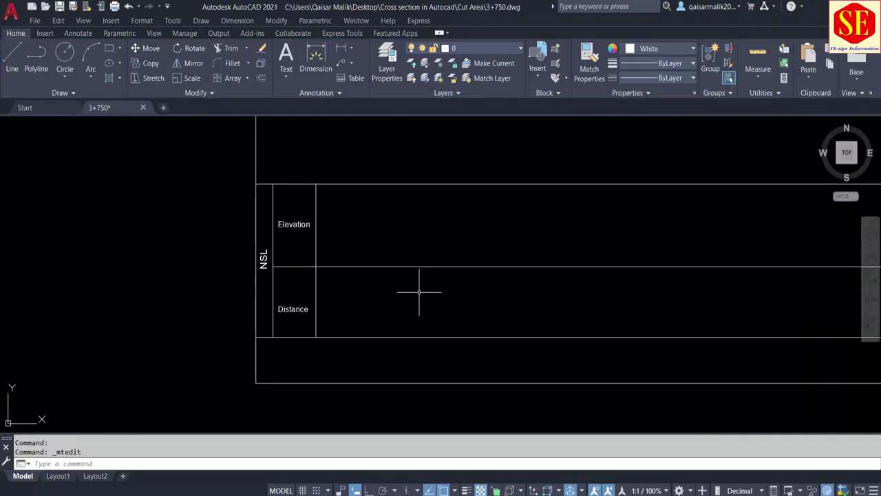
{"action": "scroll", "coordinate": [295, 318], "scroll_direction": "down", "scroll_amount": 4}
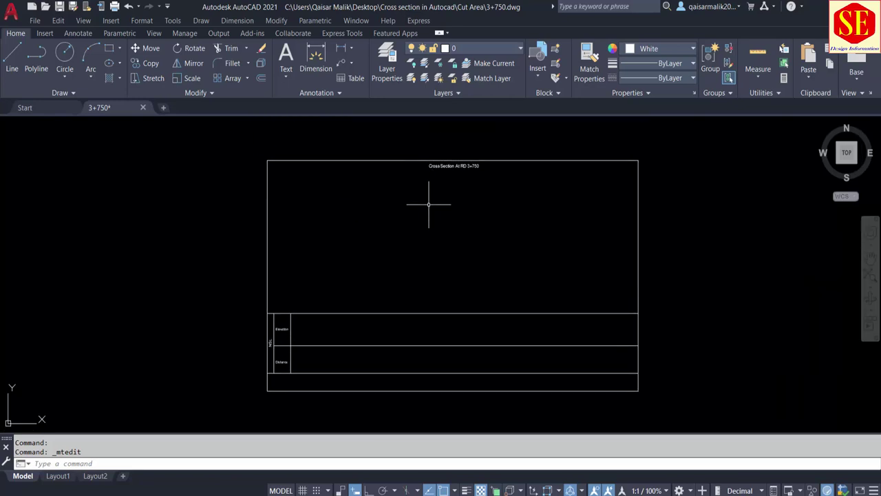
Attach A33 A33CUT.png as a raster image right of the frame at scale 1
{"action": "left_click", "coordinate": [103, 25]}
{"action": "left_click", "coordinate": [154, 86]}
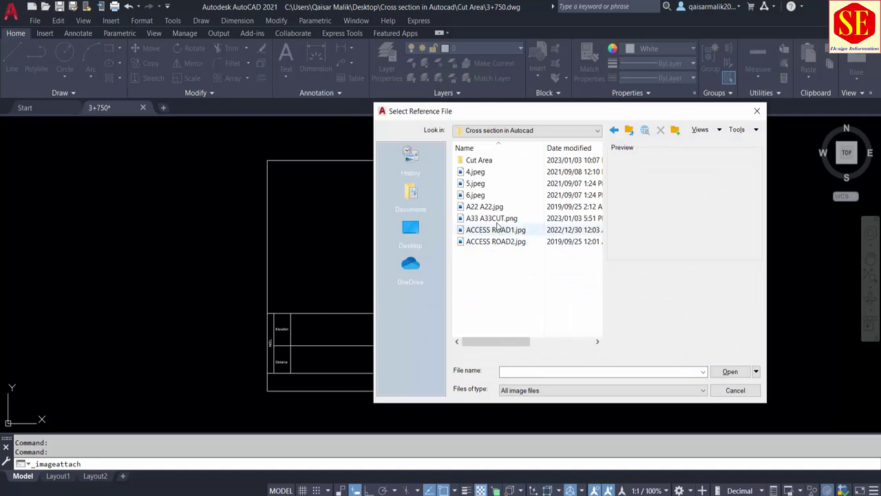
{"action": "left_click", "coordinate": [495, 218]}
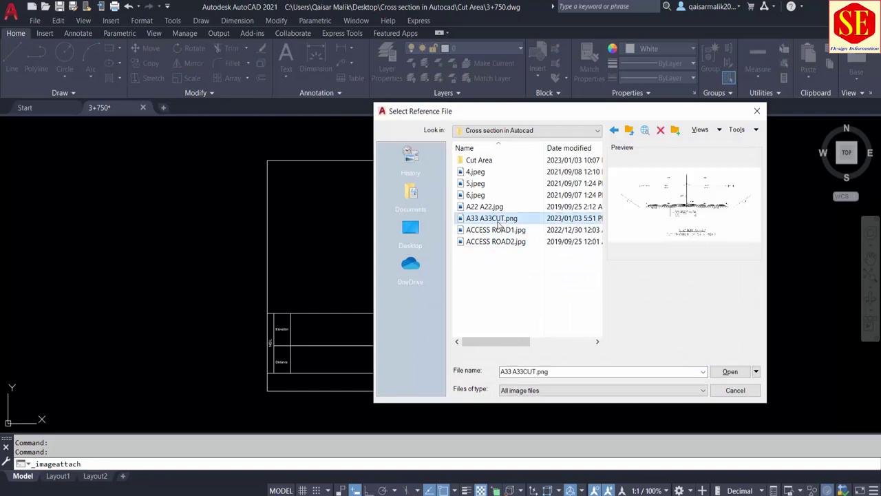
{"action": "left_click", "coordinate": [731, 373]}
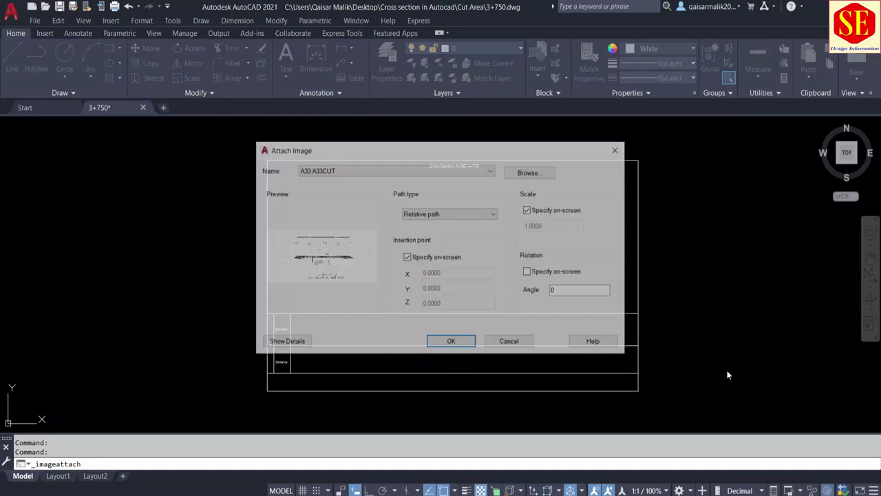
{"action": "left_click", "coordinate": [451, 342]}
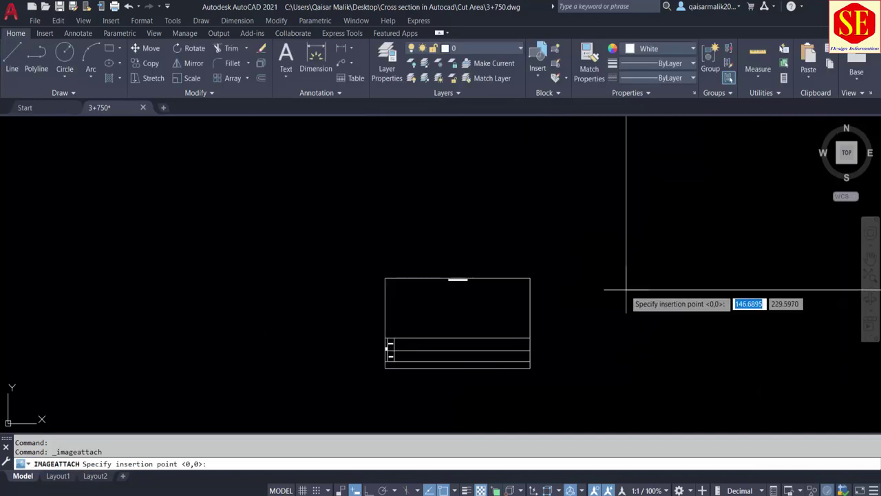
{"action": "left_click", "coordinate": [586, 274]}
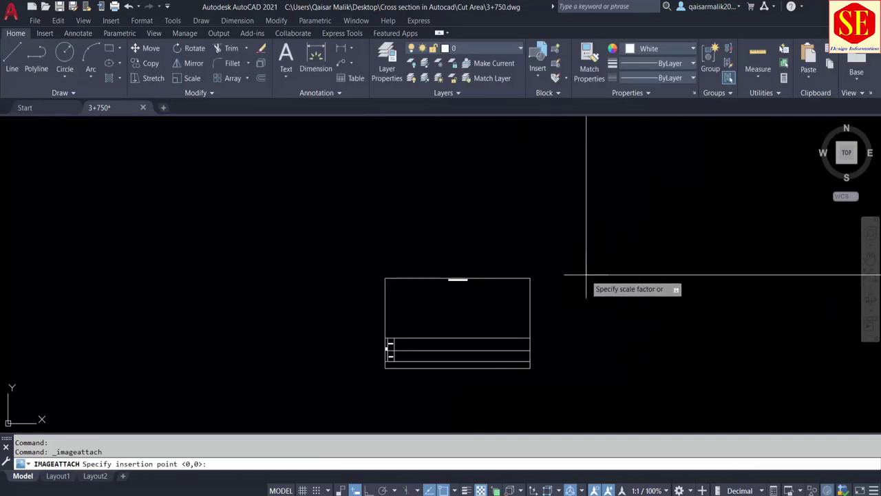
{"action": "left_click", "coordinate": [621, 228]}
{"action": "scroll", "coordinate": [571, 344], "scroll_direction": "down", "scroll_amount": 3}
{"action": "middle_click_drag", "start_coordinate": [636, 318], "coordinate": [479, 338]}
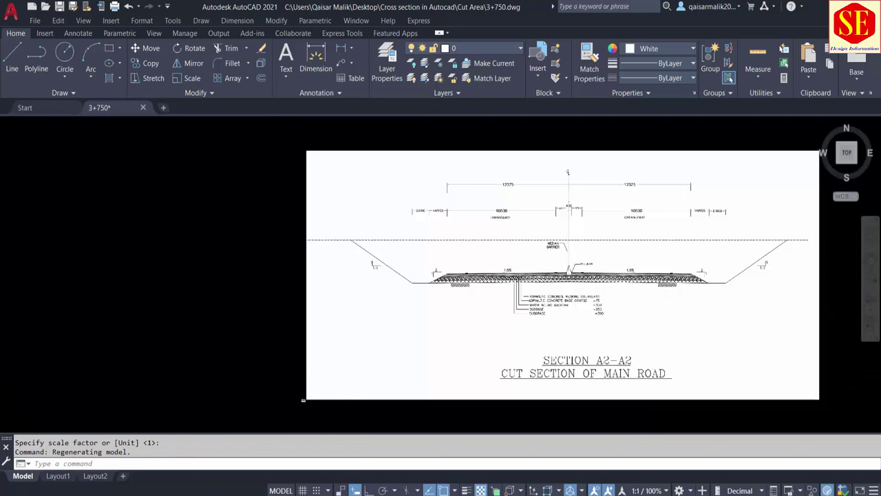
Scale the section image down by a factor of 0.45 using SC
{"action": "scroll", "coordinate": [538, 258], "scroll_direction": "up", "scroll_amount": 3}
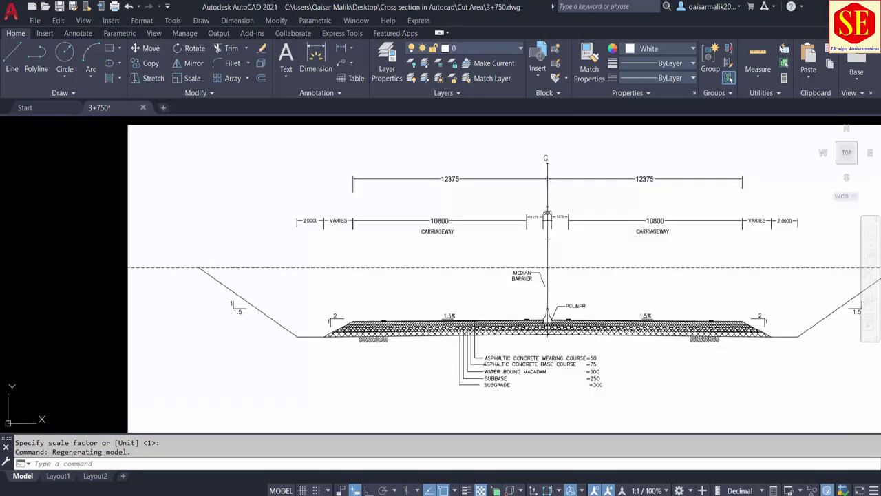
{"action": "type", "text": "SC"}
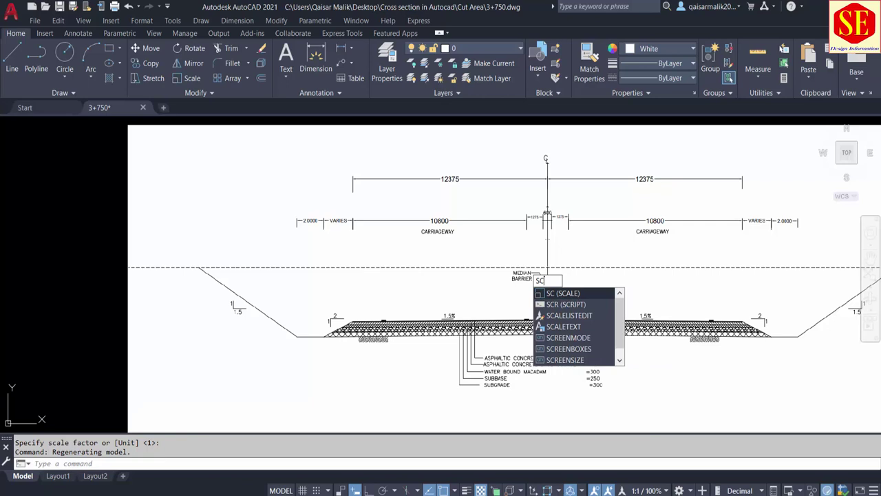
{"action": "key", "text": "Return"}
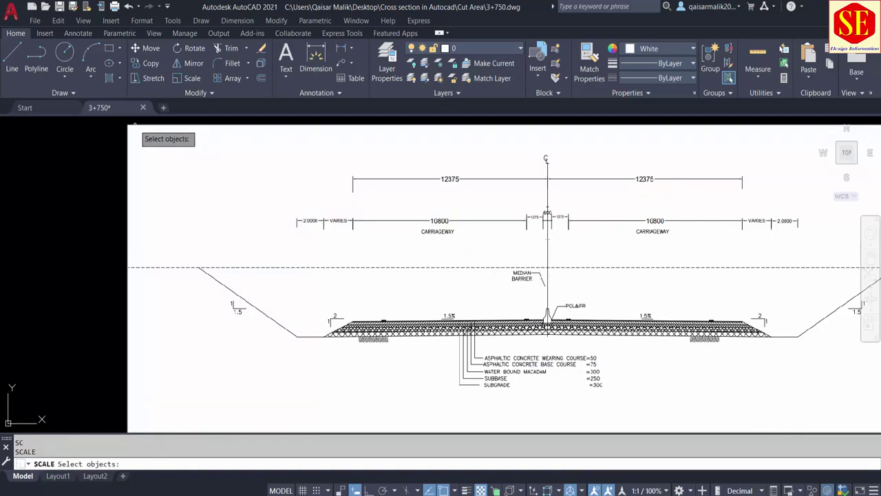
{"action": "key", "text": "Return"}
{"action": "left_click", "coordinate": [98, 159]}
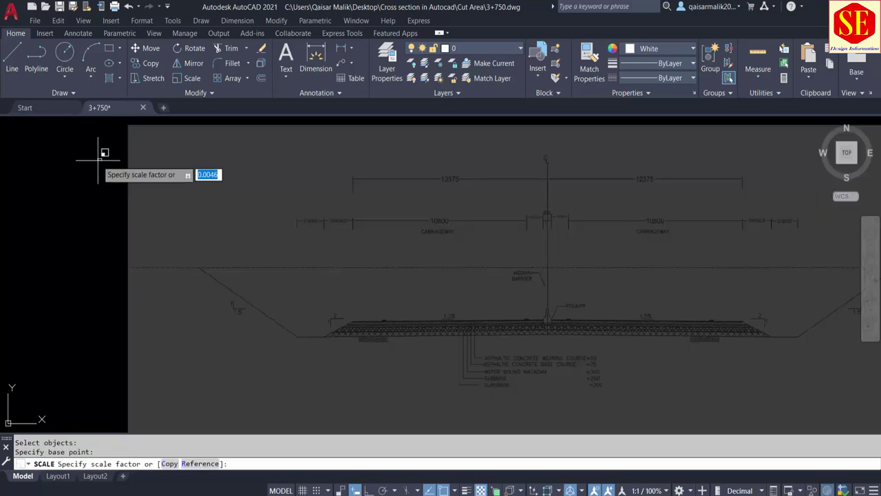
{"action": "key", "text": "BackSpace"}
{"action": "type", "text": ".45"}
{"action": "key", "text": "Return"}
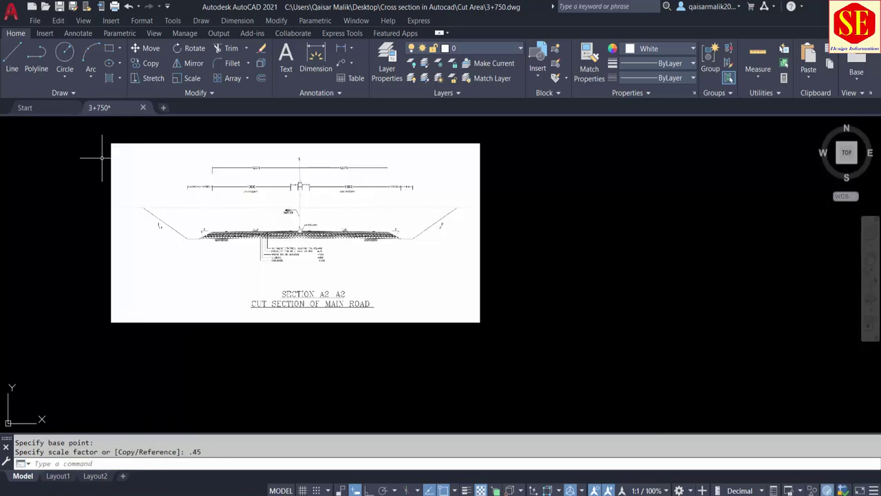
Scale the section image by 0.45 a second time
{"action": "key", "text": "Return"}
{"action": "left_click_drag", "start_coordinate": [482, 219], "coordinate": [430, 238]}
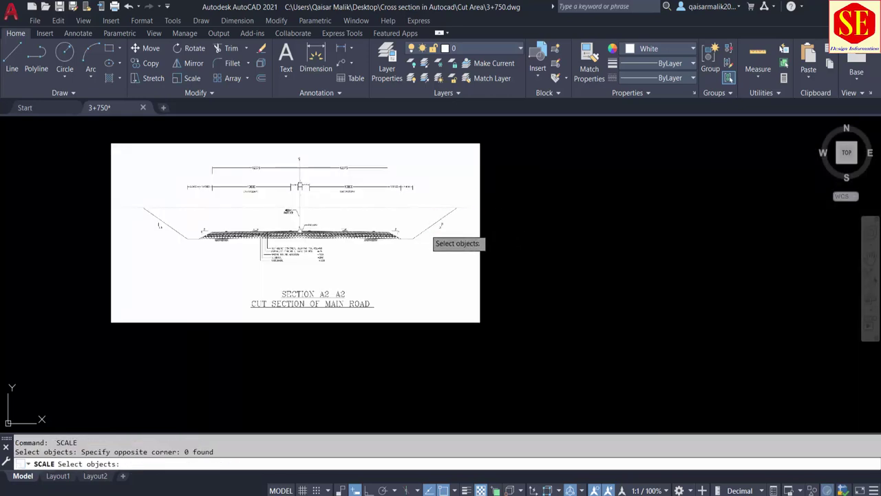
{"action": "left_click", "coordinate": [557, 249]}
{"action": "type", "text": ".5"}
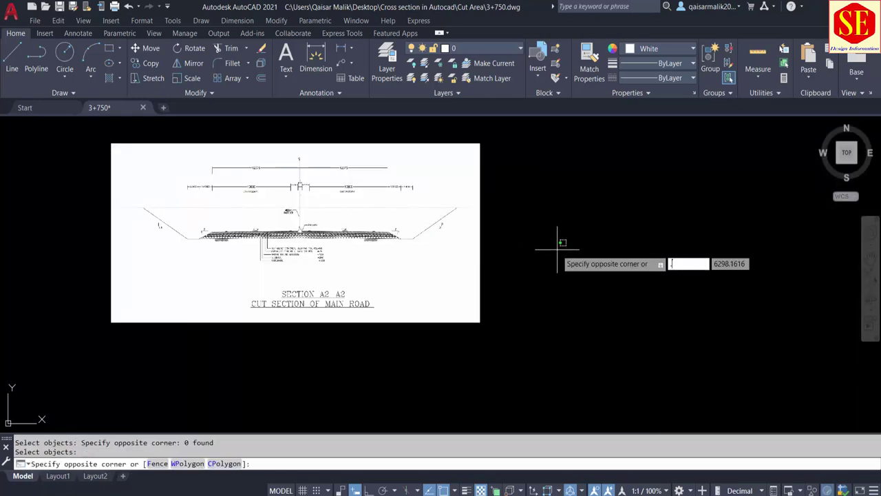
{"action": "key", "text": "Escape"}
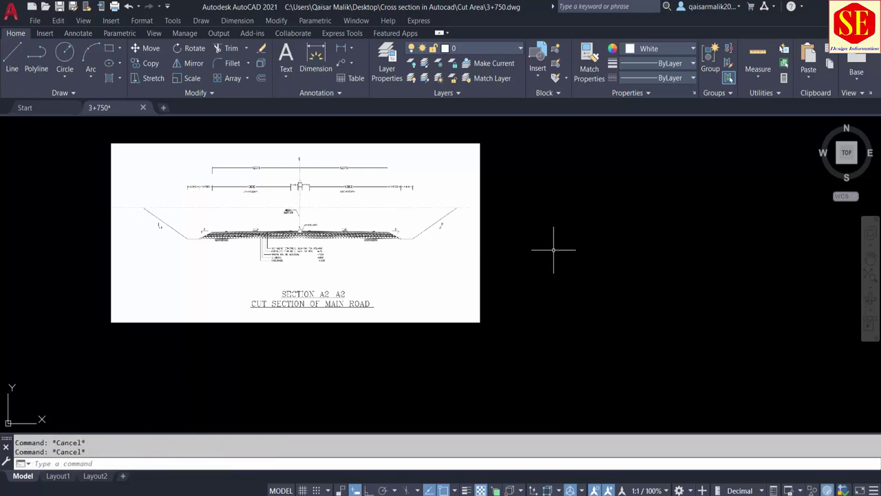
{"action": "key", "text": "Return"}
{"action": "left_click_drag", "start_coordinate": [507, 204], "coordinate": [440, 223]}
{"action": "key", "text": "Return"}
{"action": "left_click", "coordinate": [510, 224]}
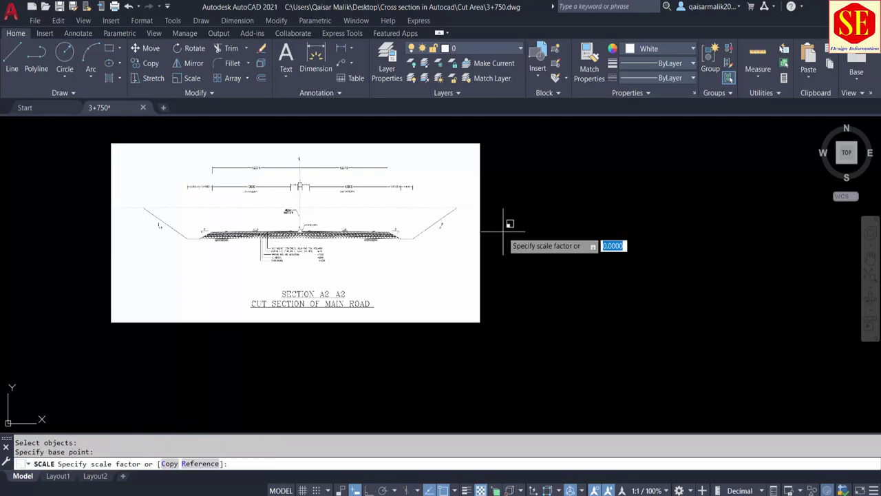
{"action": "key", "text": "Return"}
Move the shrunken section image to a new position in the drawing
{"action": "scroll", "coordinate": [508, 232], "scroll_direction": "down", "scroll_amount": 3}
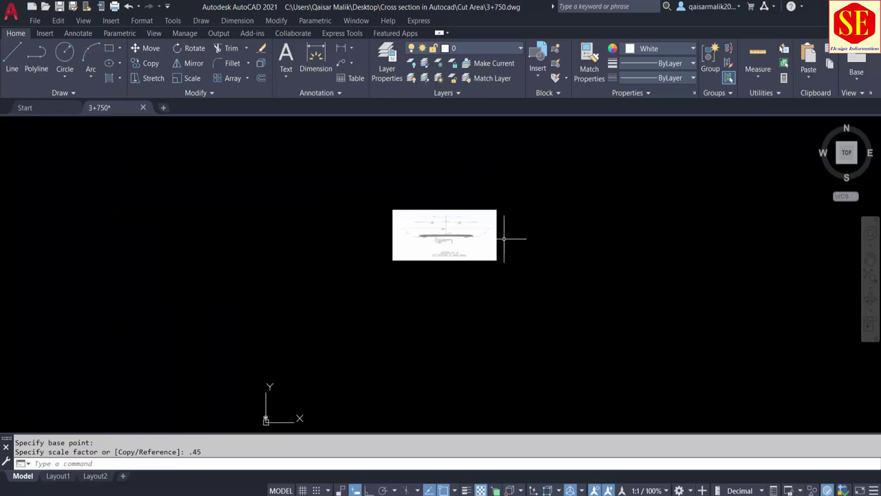
{"action": "middle_click_drag", "start_coordinate": [438, 305], "coordinate": [536, 224]}
{"action": "scroll", "coordinate": [354, 325], "scroll_direction": "down", "scroll_amount": 5}
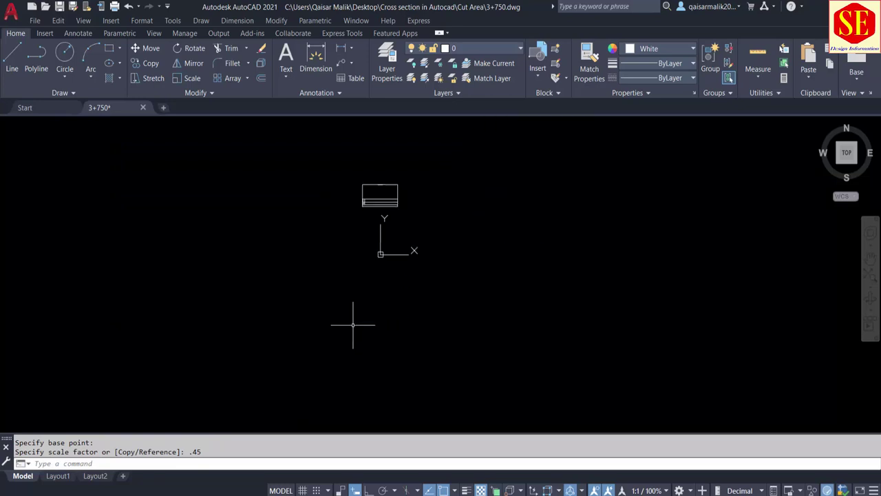
{"action": "scroll", "coordinate": [364, 173], "scroll_direction": "up", "scroll_amount": 7}
{"action": "scroll", "coordinate": [385, 206], "scroll_direction": "up", "scroll_amount": 2}
{"action": "scroll", "coordinate": [340, 301], "scroll_direction": "down", "scroll_amount": 5}
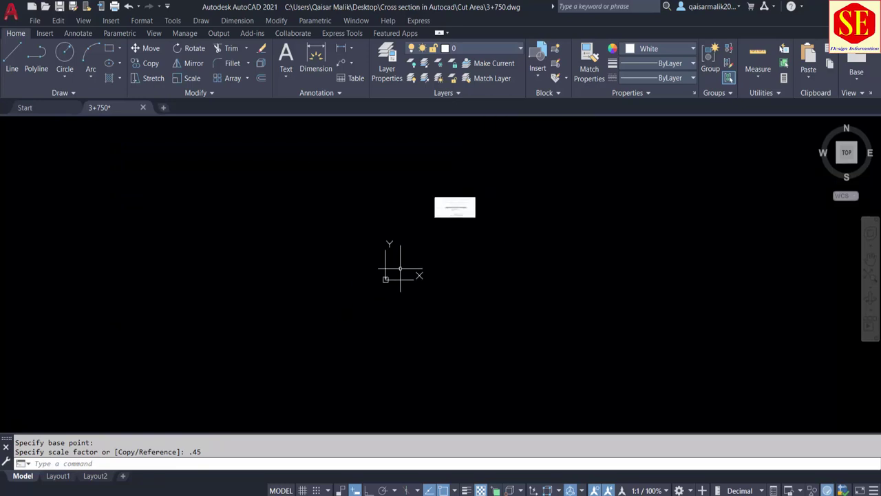
{"action": "type", "text": "m"}
{"action": "key", "text": "Return"}
{"action": "left_click", "coordinate": [495, 174]}
{"action": "left_click", "coordinate": [412, 234]}
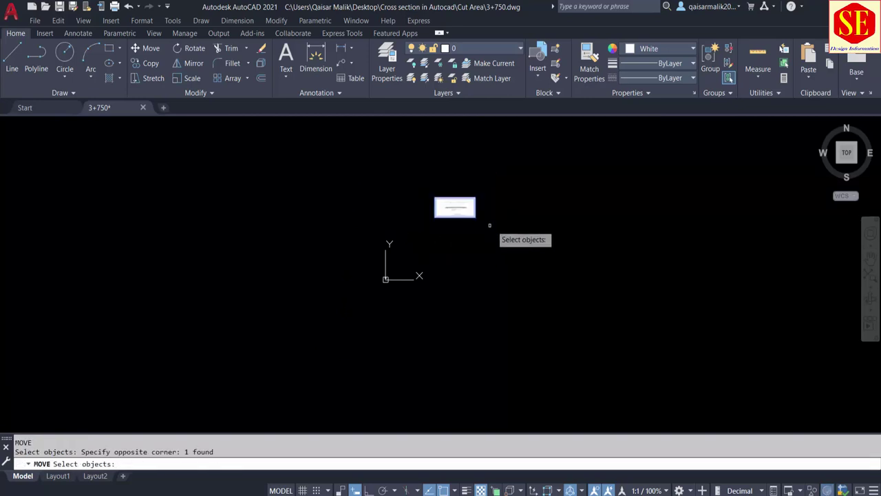
{"action": "key", "text": "Return"}
{"action": "left_click", "coordinate": [529, 221]}
{"action": "scroll", "coordinate": [530, 255], "scroll_direction": "up", "scroll_amount": 3}
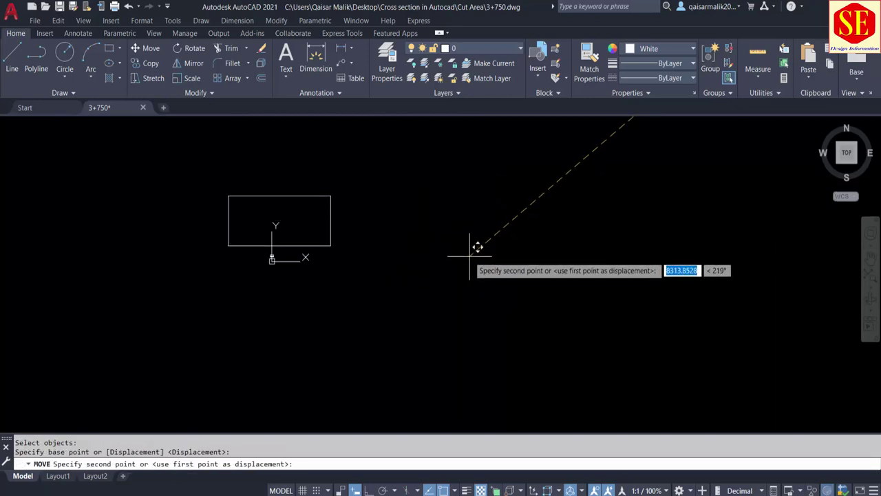
{"action": "left_click", "coordinate": [531, 250]}
{"action": "middle_click_drag", "start_coordinate": [266, 275], "coordinate": [481, 307]}
{"action": "key", "text": "Escape"}
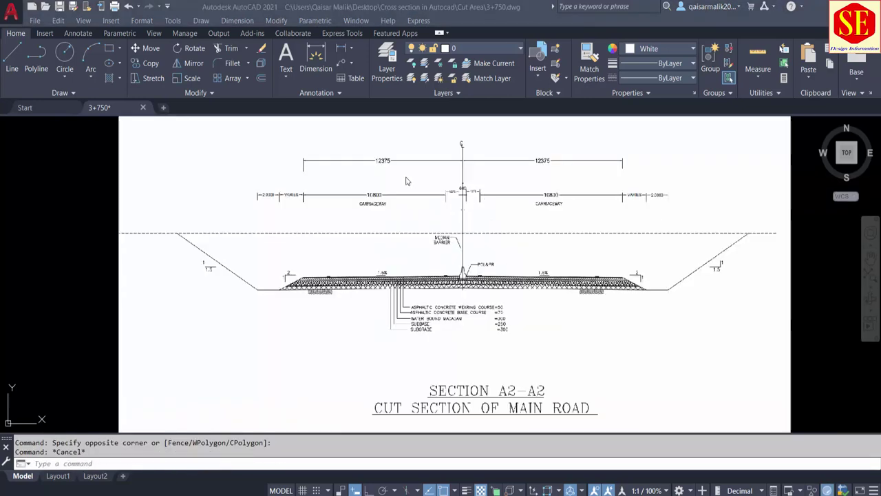
{"action": "scroll", "coordinate": [386, 167], "scroll_direction": "up", "scroll_amount": 3}
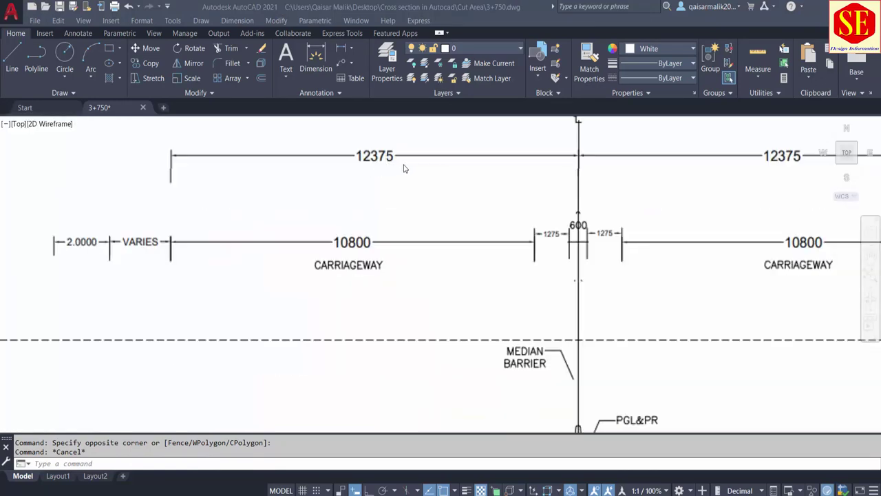
{"action": "scroll", "coordinate": [404, 168], "scroll_direction": "down", "scroll_amount": 2}
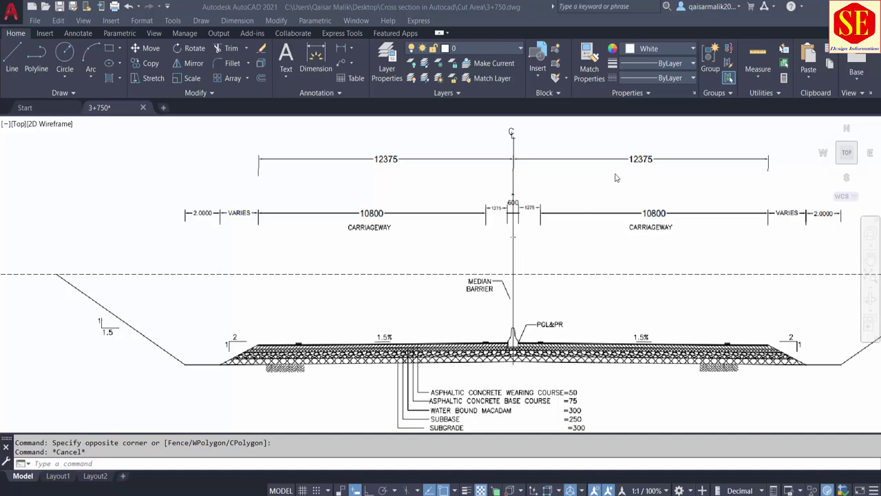
{"action": "scroll", "coordinate": [568, 302], "scroll_direction": "down", "scroll_amount": 3}
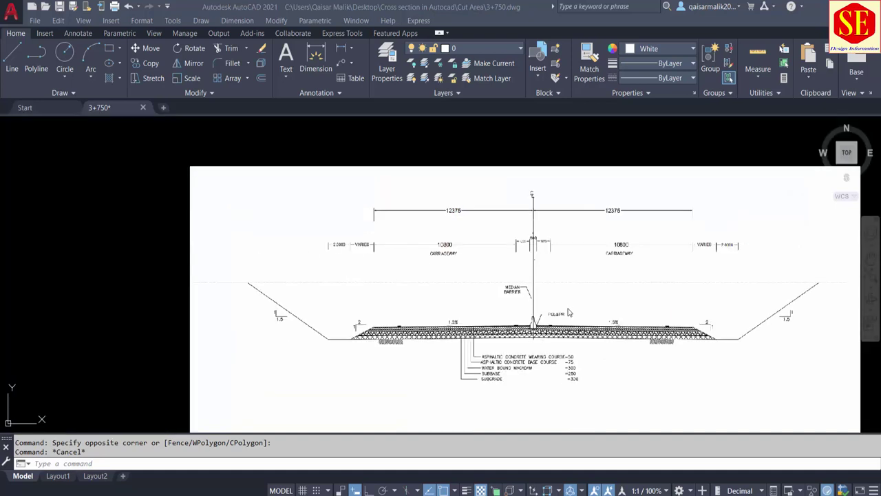
{"action": "scroll", "coordinate": [573, 382], "scroll_direction": "up", "scroll_amount": 3}
{"action": "scroll", "coordinate": [581, 348], "scroll_direction": "up", "scroll_amount": 2}
{"action": "scroll", "coordinate": [559, 315], "scroll_direction": "down", "scroll_amount": 5}
{"action": "scroll", "coordinate": [585, 247], "scroll_direction": "up", "scroll_amount": 4}
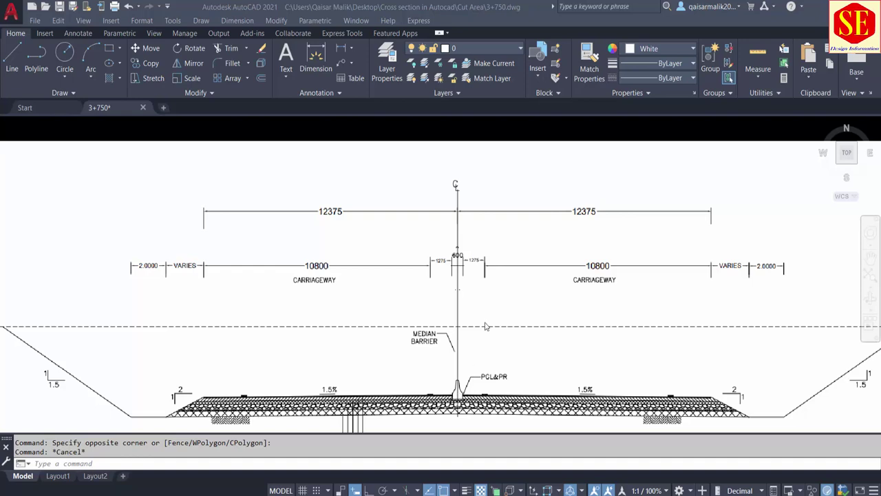
{"action": "scroll", "coordinate": [485, 326], "scroll_direction": "down", "scroll_amount": 3}
{"action": "scroll", "coordinate": [486, 378], "scroll_direction": "down", "scroll_amount": 3}
{"action": "scroll", "coordinate": [523, 328], "scroll_direction": "up", "scroll_amount": 2}
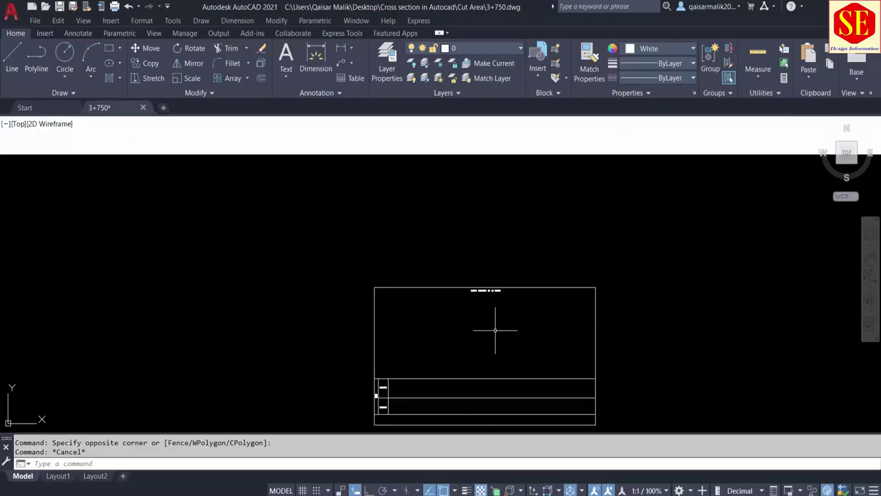
{"action": "scroll", "coordinate": [496, 330], "scroll_direction": "up", "scroll_amount": 5}
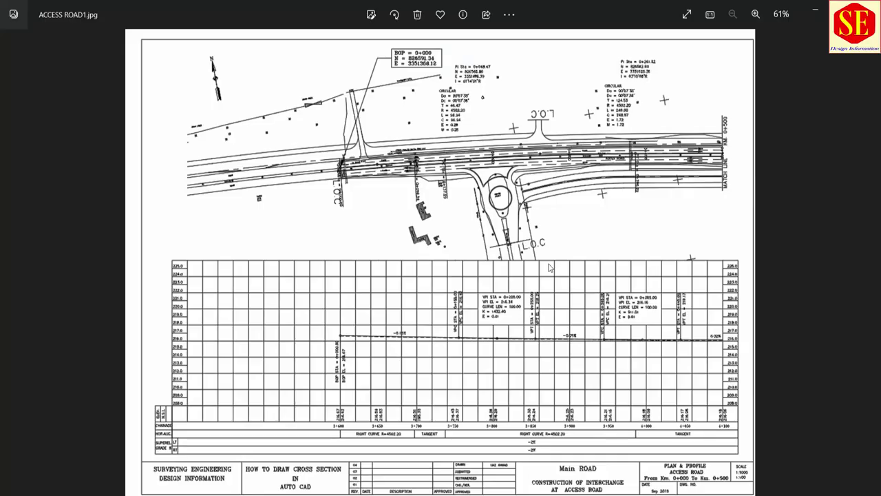
Zoom into the ACCESS ROAD1 profile grid near the chainage level rows
{"action": "scroll", "coordinate": [493, 437], "scroll_direction": "up", "scroll_amount": 2}
{"action": "scroll", "coordinate": [492, 438], "scroll_direction": "up", "scroll_amount": 3}
{"action": "scroll", "coordinate": [523, 441], "scroll_direction": "up", "scroll_amount": 3}
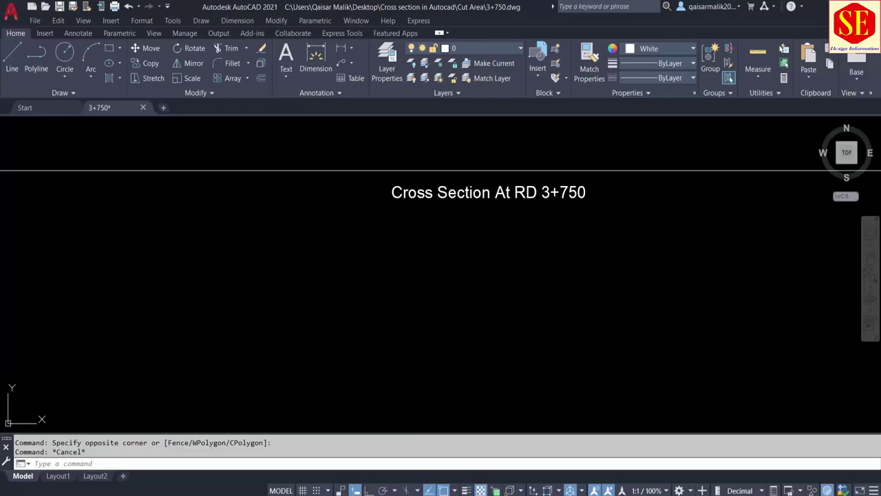
Start a polyline at 0,216.43 and turn on Ortho
{"action": "scroll", "coordinate": [509, 301], "scroll_direction": "down", "scroll_amount": 2}
{"action": "type", "text": "pl"}
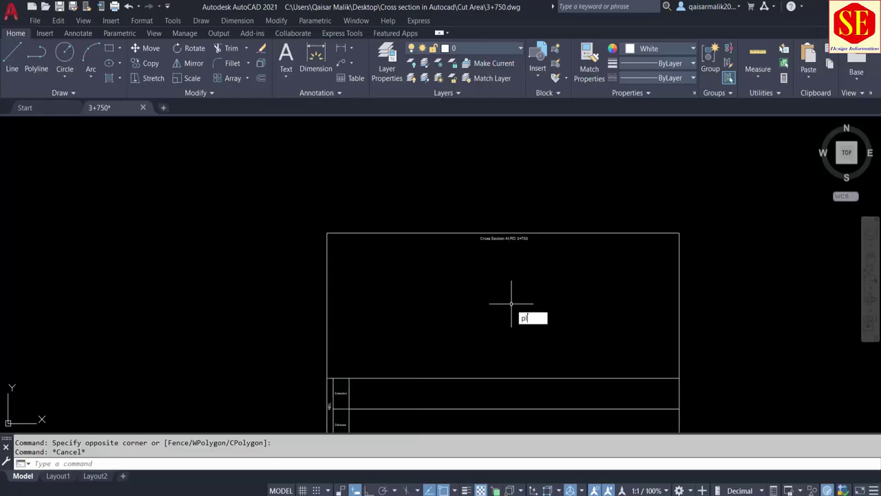
{"action": "key", "text": "Return"}
{"action": "type", "text": "0"}
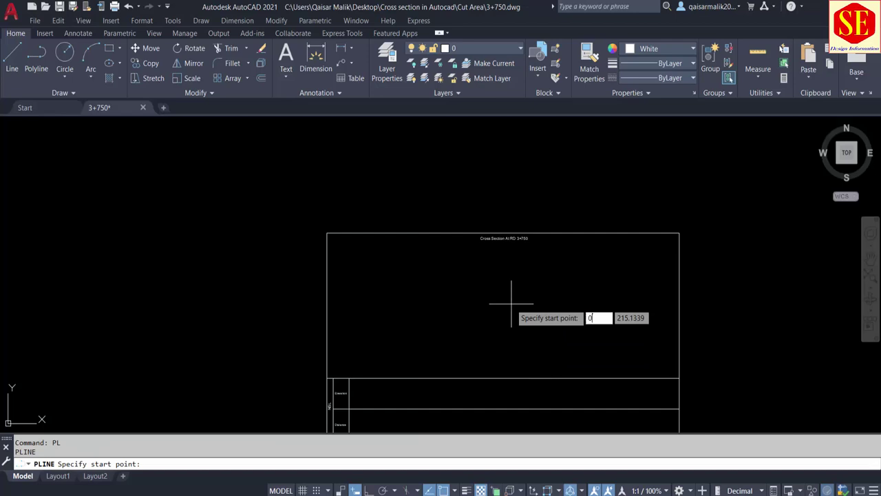
{"action": "key", "text": "Tab"}
{"action": "type", "text": "2"}
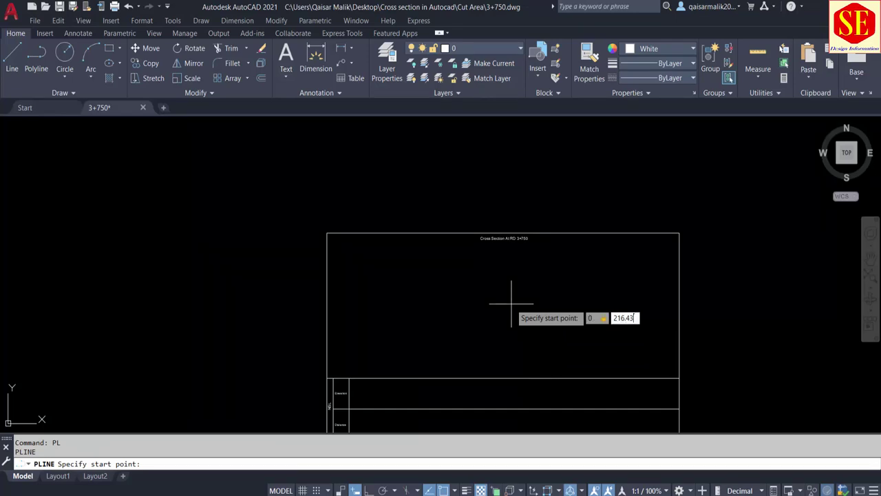
{"action": "key", "text": "Return"}
{"action": "scroll", "coordinate": [591, 286], "scroll_direction": "up", "scroll_amount": 4}
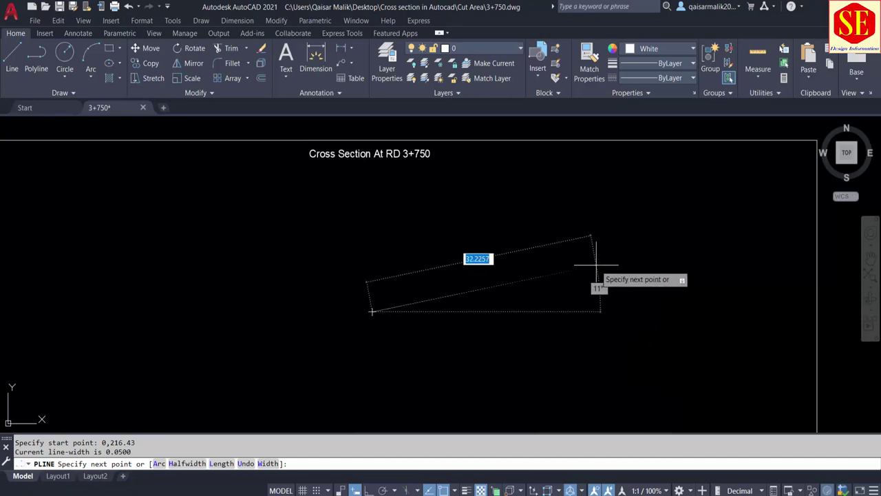
{"action": "key", "text": "F8"}
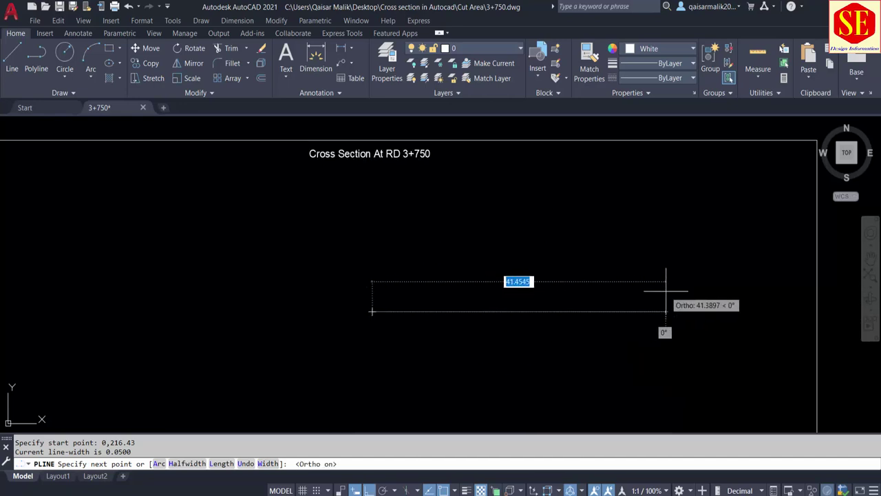
Draw the polyline's 12.375-long horizontal segment
{"action": "scroll", "coordinate": [649, 279], "scroll_direction": "down", "scroll_amount": 3}
{"action": "scroll", "coordinate": [649, 279], "scroll_direction": "down", "scroll_amount": 5}
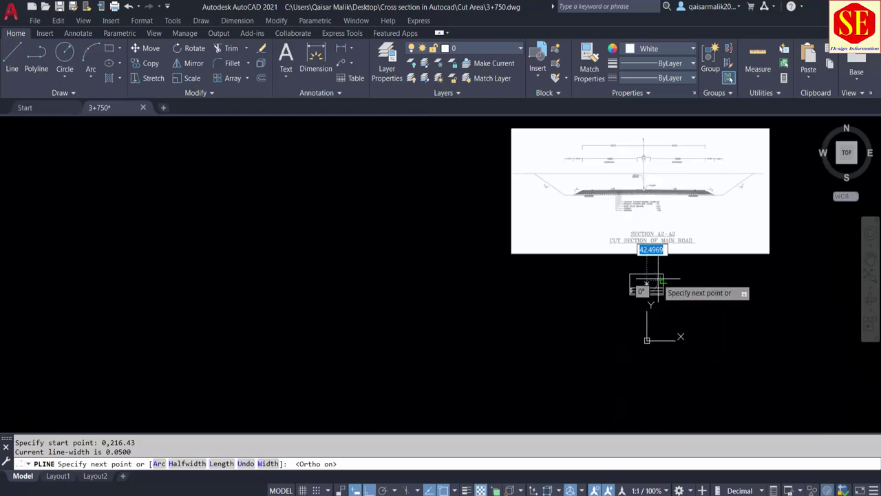
{"action": "scroll", "coordinate": [670, 274], "scroll_direction": "up", "scroll_amount": 3}
{"action": "scroll", "coordinate": [670, 273], "scroll_direction": "down", "scroll_amount": 3}
{"action": "scroll", "coordinate": [772, 199], "scroll_direction": "up", "scroll_amount": 4}
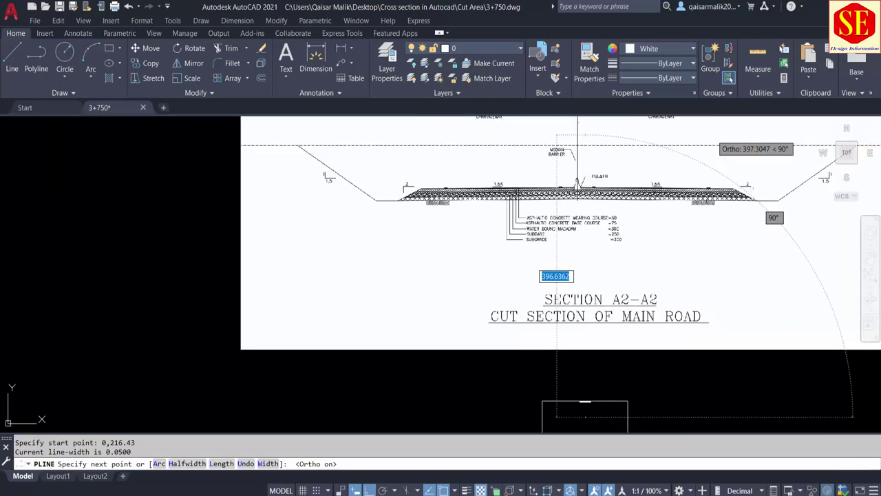
{"action": "scroll", "coordinate": [704, 317], "scroll_direction": "down", "scroll_amount": 1}
{"action": "scroll", "coordinate": [692, 176], "scroll_direction": "up", "scroll_amount": 2}
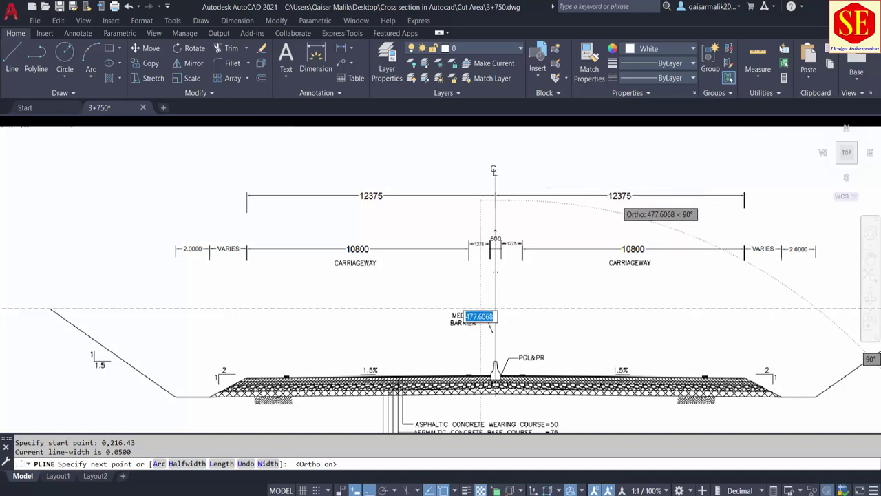
{"action": "scroll", "coordinate": [481, 309], "scroll_direction": "down", "scroll_amount": 2}
{"action": "scroll", "coordinate": [507, 291], "scroll_direction": "down", "scroll_amount": 2}
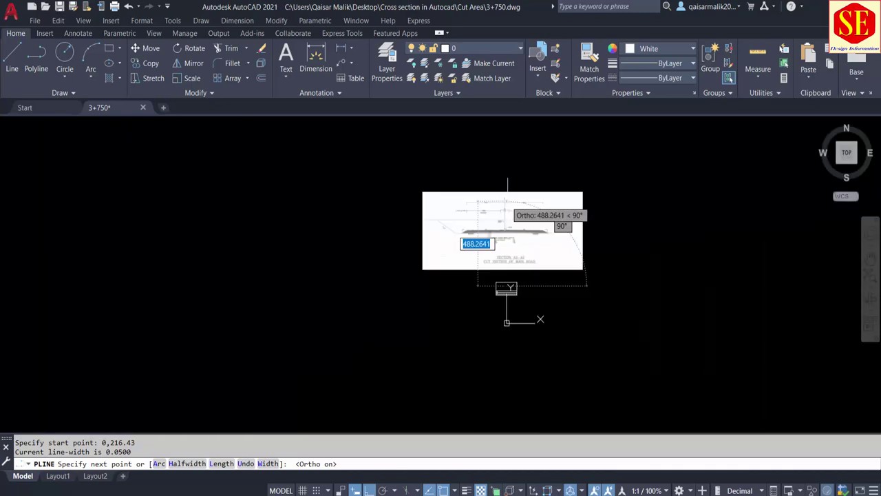
{"action": "scroll", "coordinate": [502, 296], "scroll_direction": "up", "scroll_amount": 1}
{"action": "scroll", "coordinate": [517, 286], "scroll_direction": "up", "scroll_amount": 2}
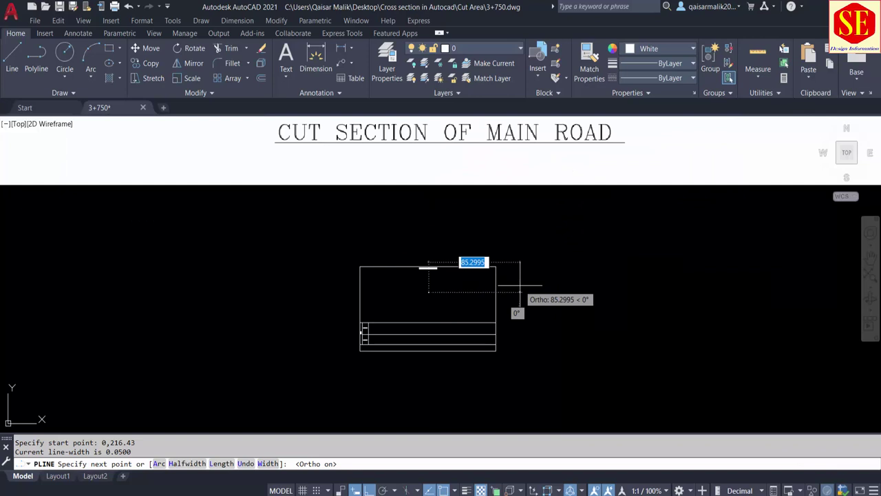
{"action": "type", "text": "12.375"}
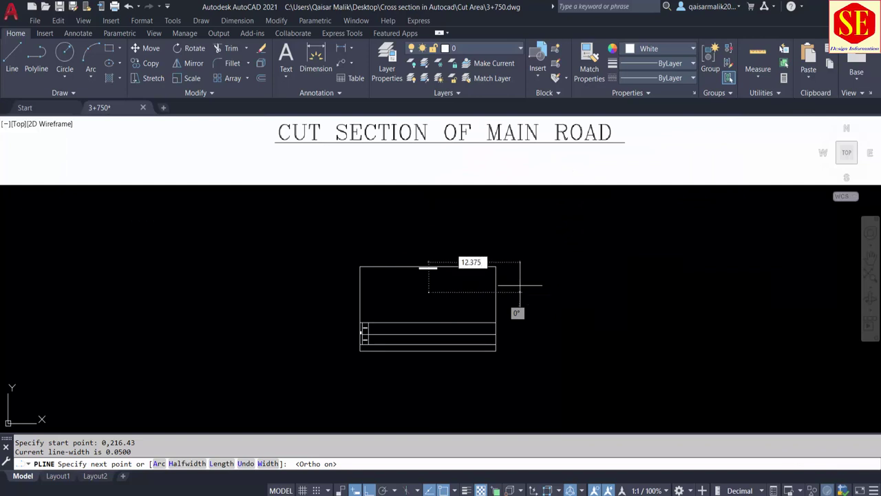
{"action": "key", "text": "Return"}
{"action": "scroll", "coordinate": [433, 282], "scroll_direction": "up", "scroll_amount": 5}
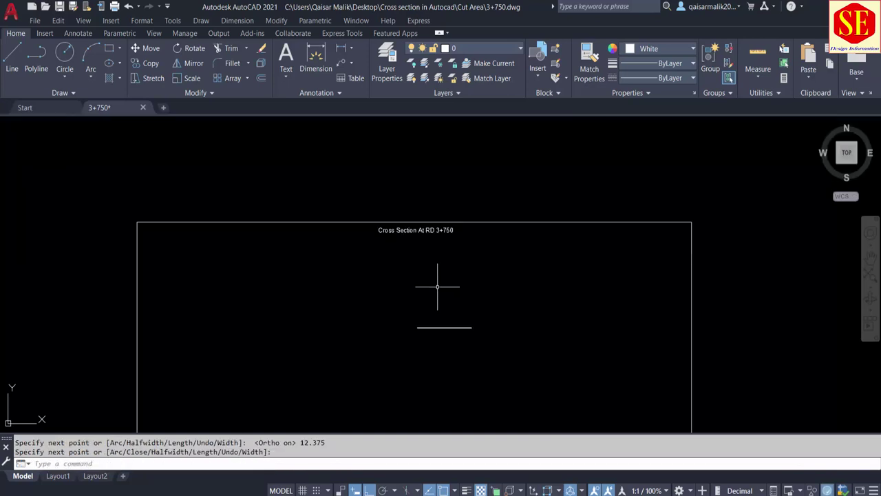
{"action": "scroll", "coordinate": [446, 340], "scroll_direction": "down", "scroll_amount": 1}
{"action": "scroll", "coordinate": [541, 305], "scroll_direction": "up", "scroll_amount": 1}
Finish the polyline and check SECTION A2-A2's 12375 half-width and 1.5% crossfall
{"action": "key", "text": "Return"}
{"action": "scroll", "coordinate": [517, 298], "scroll_direction": "down", "scroll_amount": 1}
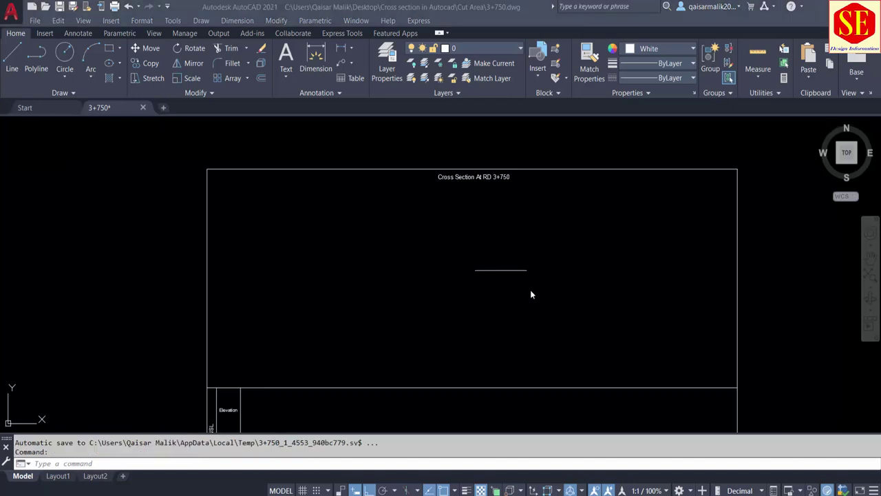
{"action": "scroll", "coordinate": [515, 272], "scroll_direction": "up", "scroll_amount": 2}
{"action": "scroll", "coordinate": [559, 256], "scroll_direction": "up", "scroll_amount": 1}
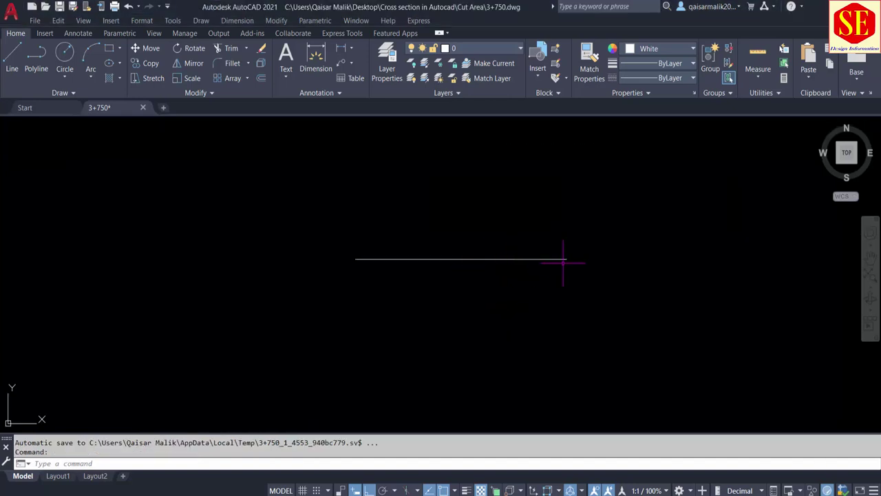
{"action": "scroll", "coordinate": [550, 282], "scroll_direction": "down", "scroll_amount": 4}
{"action": "scroll", "coordinate": [544, 295], "scroll_direction": "down", "scroll_amount": 5}
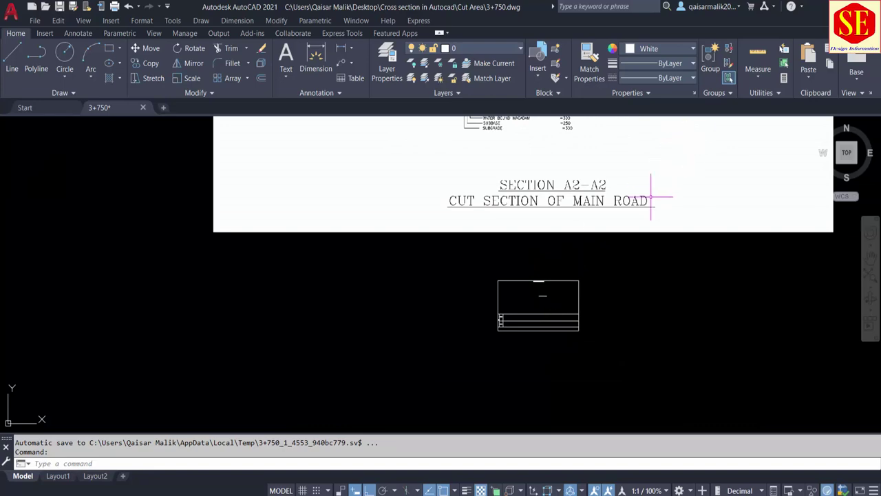
{"action": "middle_click_drag", "start_coordinate": [649, 196], "coordinate": [633, 360]}
{"action": "scroll", "coordinate": [598, 213], "scroll_direction": "up", "scroll_amount": 2}
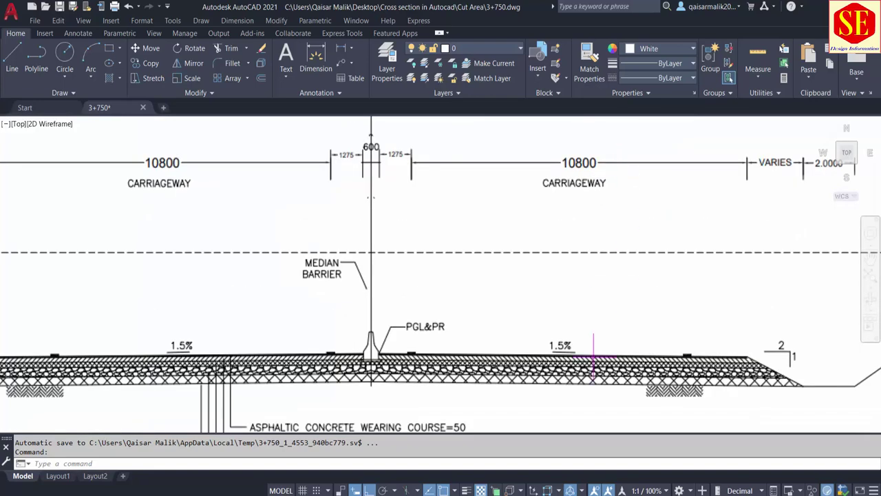
{"action": "scroll", "coordinate": [561, 351], "scroll_direction": "up", "scroll_amount": 1}
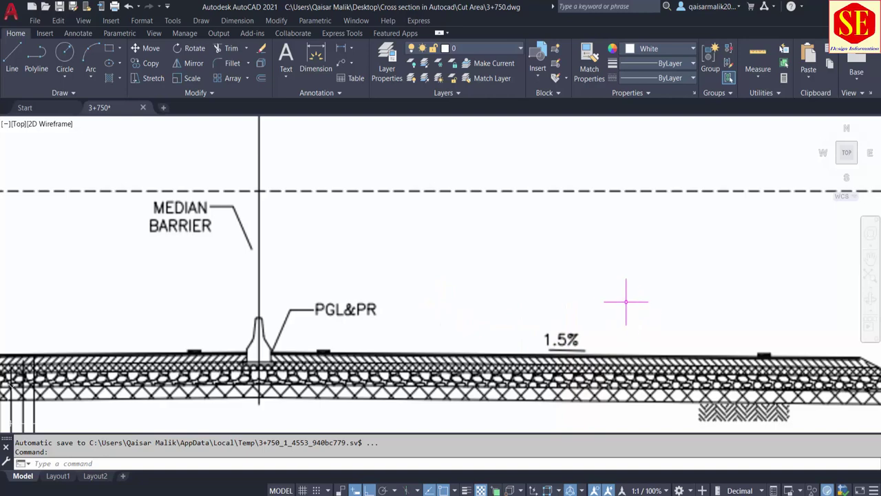
{"action": "scroll", "coordinate": [625, 301], "scroll_direction": "down", "scroll_amount": 4}
{"action": "scroll", "coordinate": [338, 307], "scroll_direction": "up", "scroll_amount": 3}
{"action": "scroll", "coordinate": [231, 303], "scroll_direction": "up", "scroll_amount": 1}
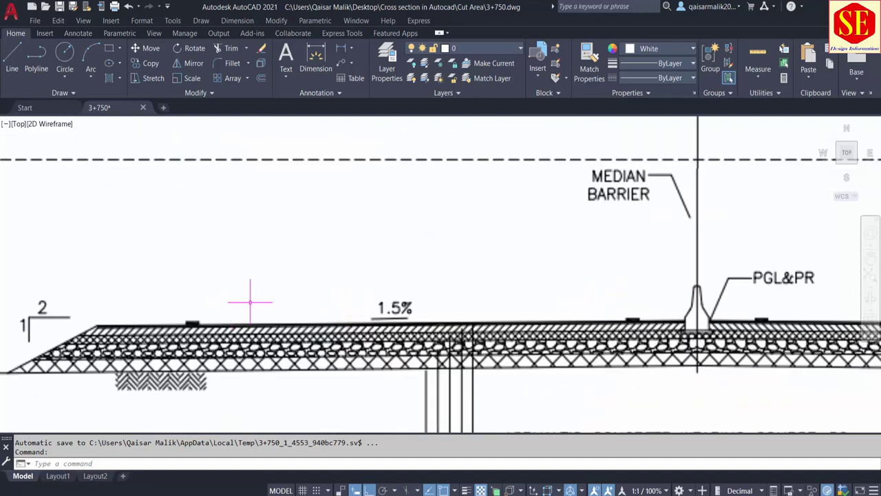
{"action": "scroll", "coordinate": [327, 298], "scroll_direction": "down", "scroll_amount": 5}
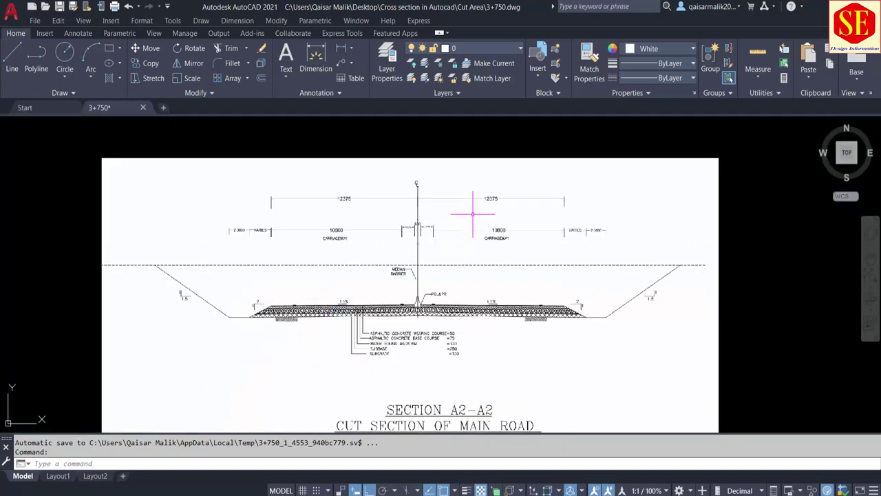
{"action": "scroll", "coordinate": [489, 202], "scroll_direction": "up", "scroll_amount": 4}
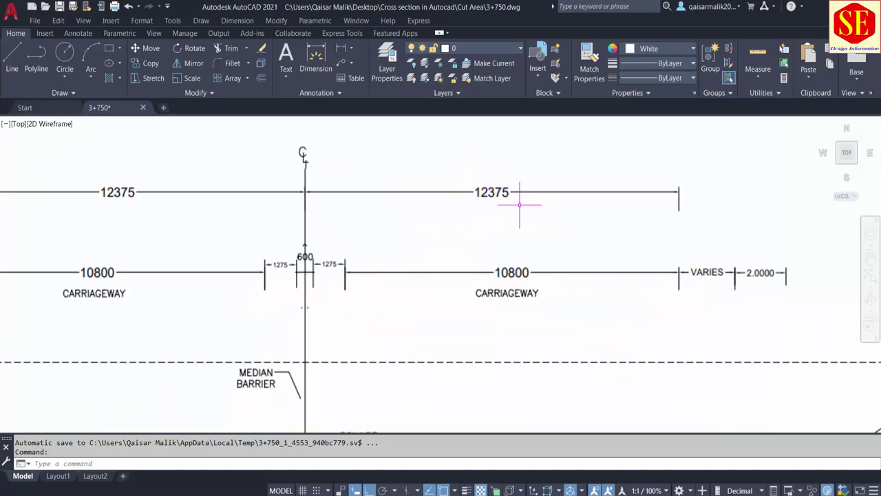
{"action": "scroll", "coordinate": [512, 206], "scroll_direction": "down", "scroll_amount": 4}
{"action": "scroll", "coordinate": [510, 311], "scroll_direction": "up", "scroll_amount": 5}
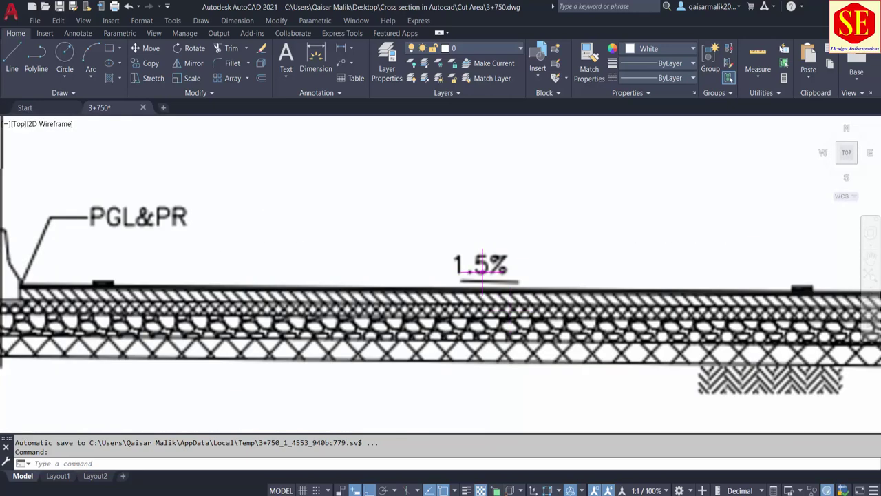
{"action": "key", "text": "super"}
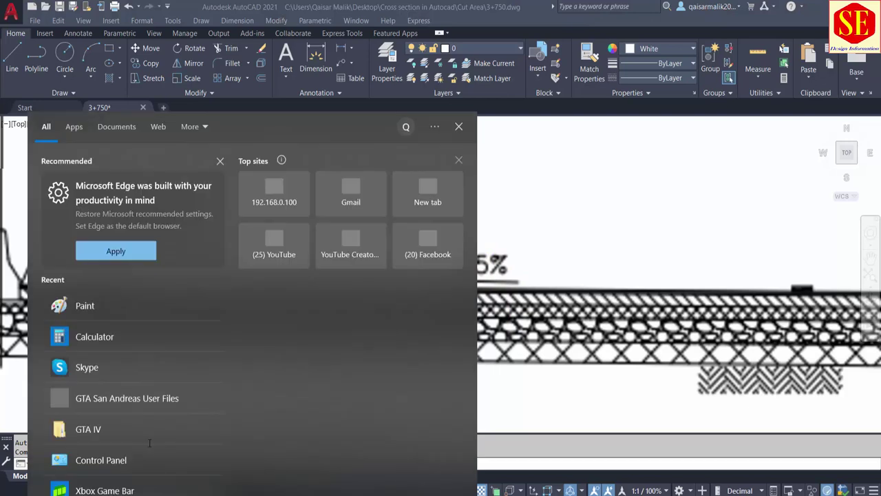
In Calculator, multiply 12.375 by 1.5 to get 18.5625
{"action": "type", "text": "c"}
{"action": "left_click", "coordinate": [96, 184]}
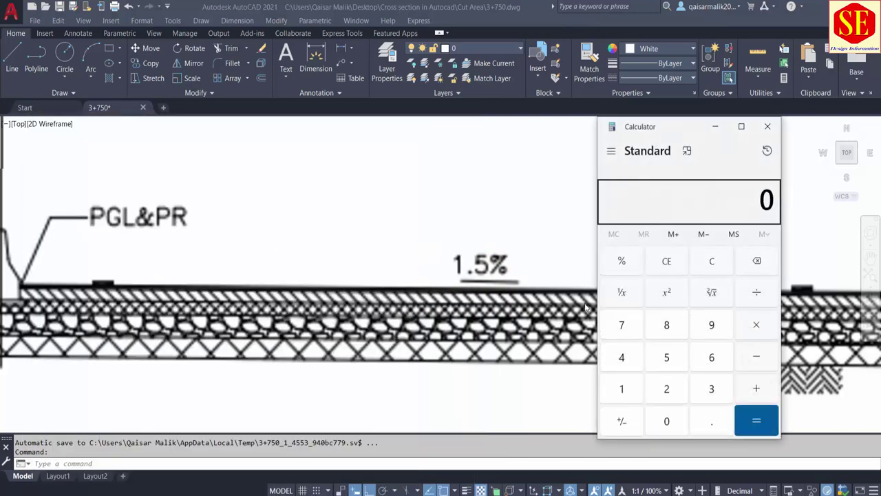
{"action": "scroll", "coordinate": [376, 294], "scroll_direction": "down", "scroll_amount": 5}
{"action": "scroll", "coordinate": [395, 203], "scroll_direction": "up", "scroll_amount": 4}
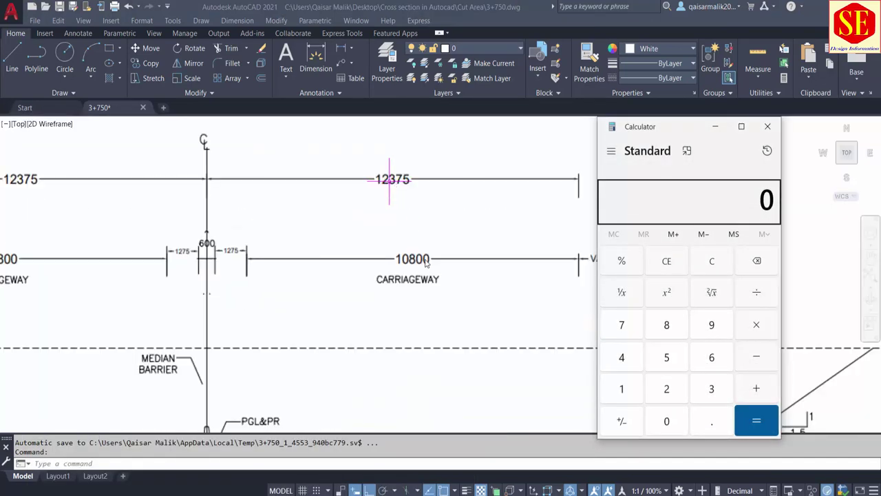
{"action": "type", "text": "12.37"}
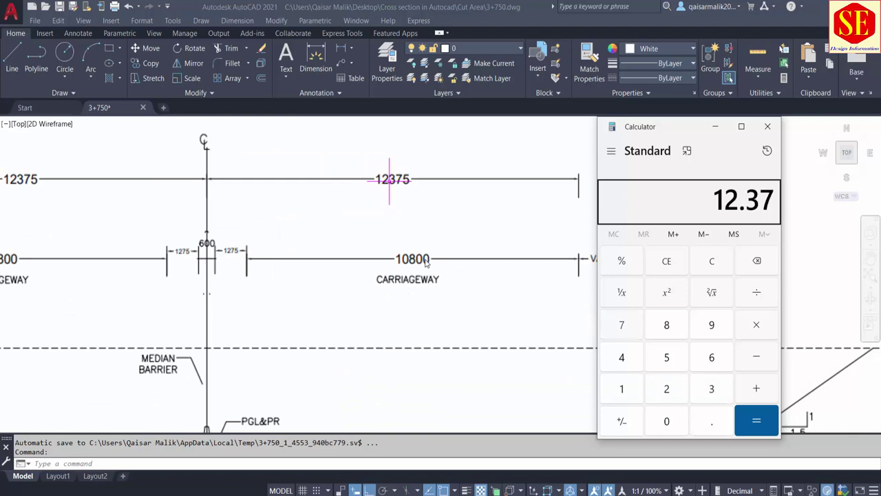
{"action": "type", "text": "5"}
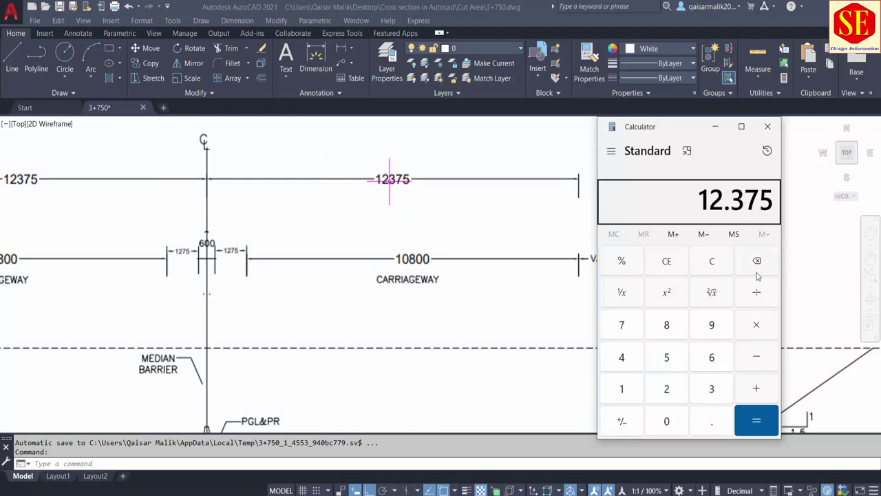
{"action": "left_click", "coordinate": [757, 325]}
{"action": "left_click", "coordinate": [633, 402]}
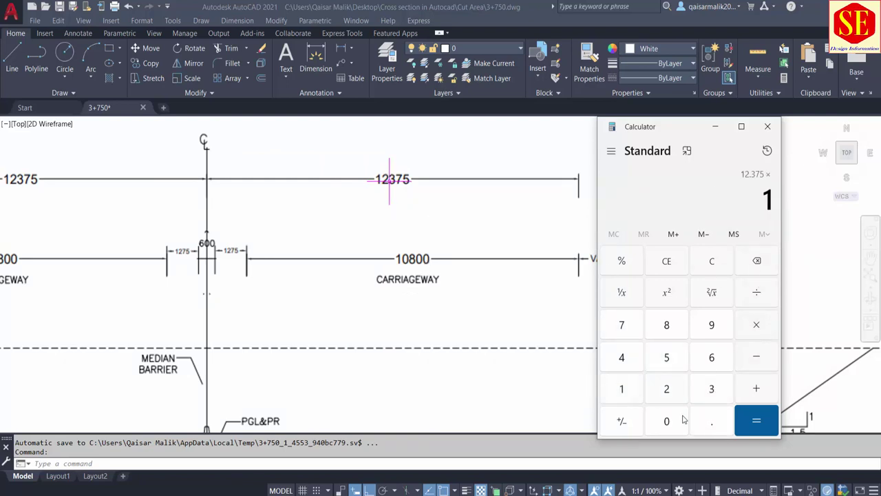
{"action": "left_click", "coordinate": [712, 421]}
{"action": "left_click", "coordinate": [666, 356]}
{"action": "scroll", "coordinate": [289, 296], "scroll_direction": "down", "scroll_amount": 3}
{"action": "scroll", "coordinate": [303, 320], "scroll_direction": "up", "scroll_amount": 2}
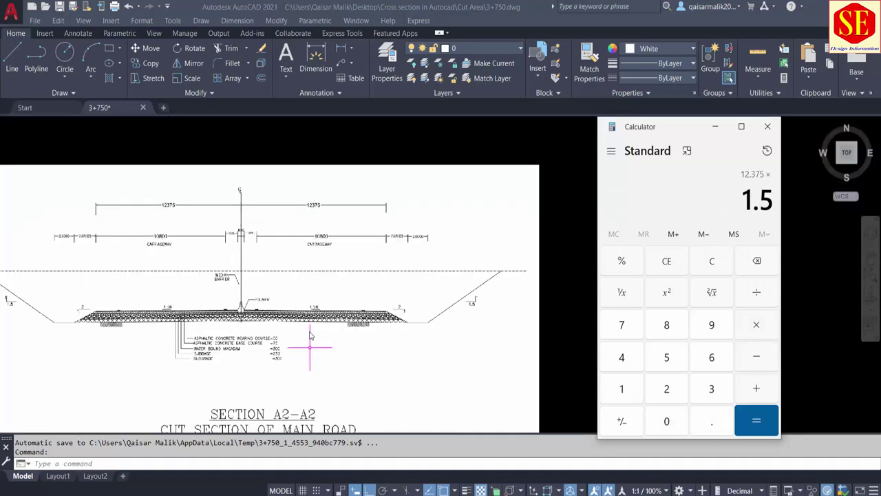
{"action": "scroll", "coordinate": [310, 331], "scroll_direction": "up", "scroll_amount": 1}
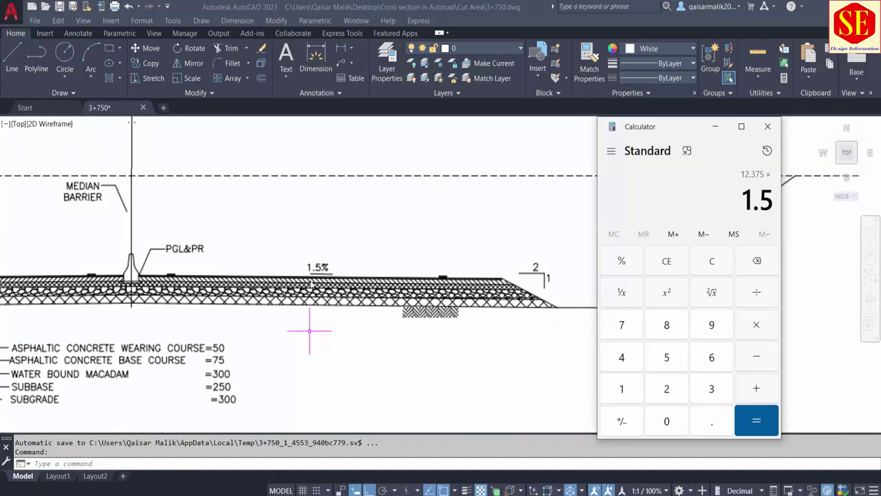
{"action": "left_click", "coordinate": [752, 431]}
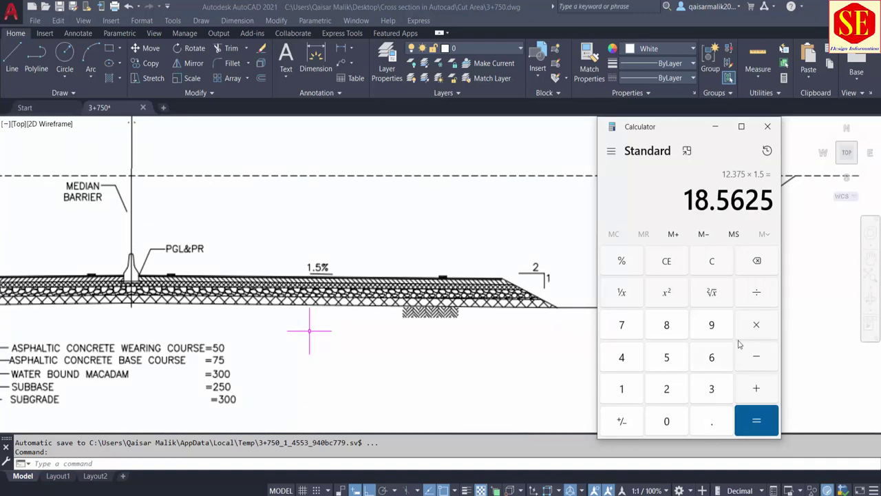
Divide 18.5625 by 100, copy the 0.185 result, and return to AutoCAD
{"action": "left_click", "coordinate": [622, 389]}
{"action": "double_click", "coordinate": [666, 421]}
{"action": "left_click", "coordinate": [757, 420]}
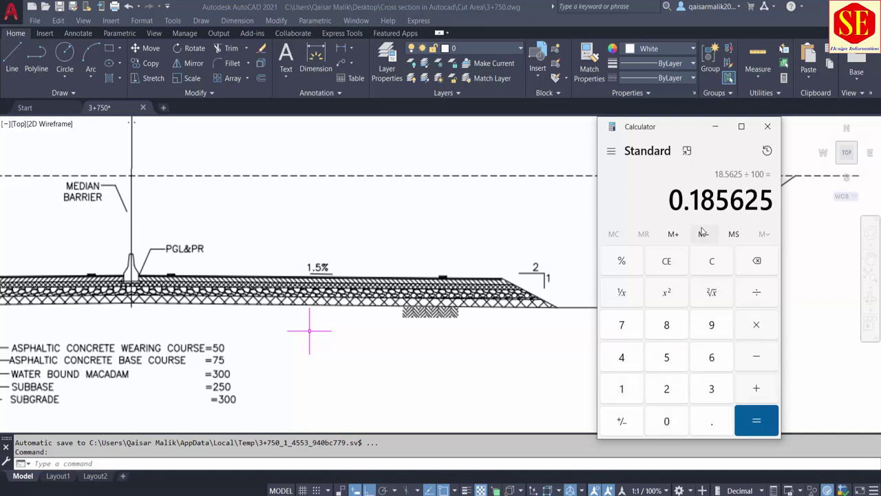
{"action": "left_click_drag", "start_coordinate": [674, 200], "coordinate": [729, 198]}
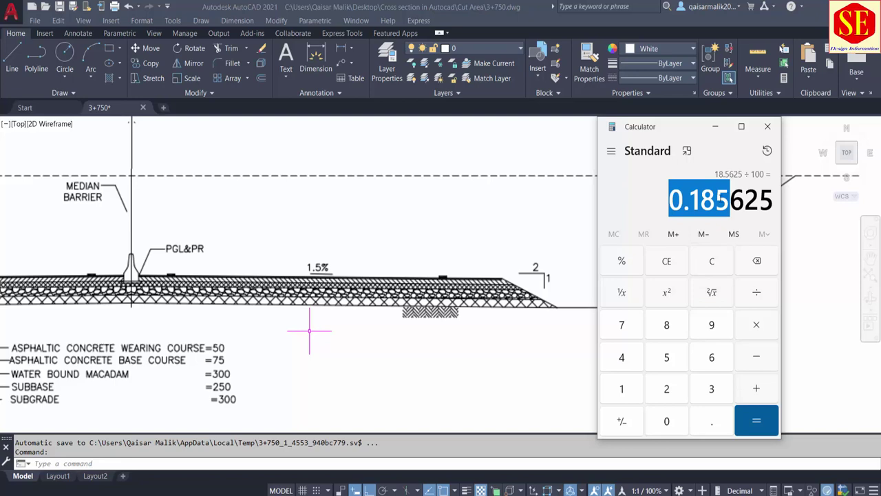
{"action": "right_click", "coordinate": [729, 198]}
{"action": "left_click", "coordinate": [736, 208]}
{"action": "left_click", "coordinate": [527, 153]}
{"action": "scroll", "coordinate": [537, 147], "scroll_direction": "down", "scroll_amount": 10}
{"action": "scroll", "coordinate": [509, 227], "scroll_direction": "up", "scroll_amount": 5}
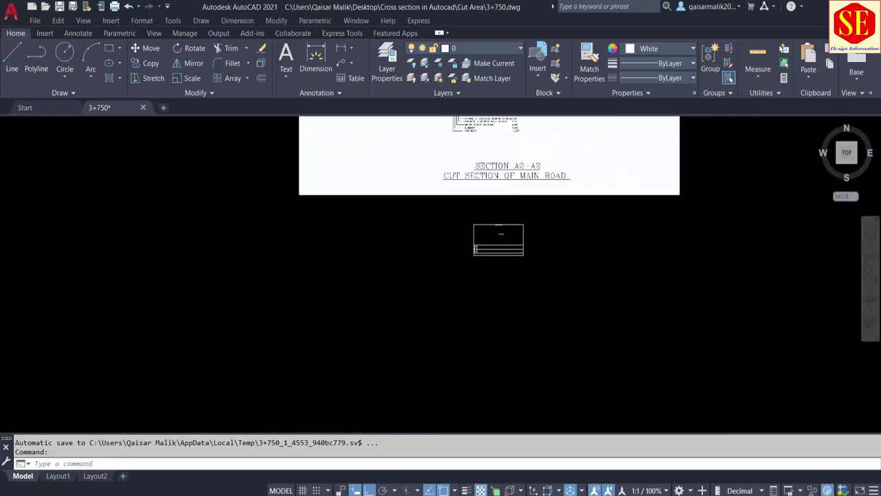
{"action": "scroll", "coordinate": [484, 283], "scroll_direction": "up", "scroll_amount": 5}
{"action": "scroll", "coordinate": [484, 283], "scroll_direction": "up", "scroll_amount": 4}
Offset the horizontal line 0.185 downward as a cross-fall guide
{"action": "type", "text": "o"}
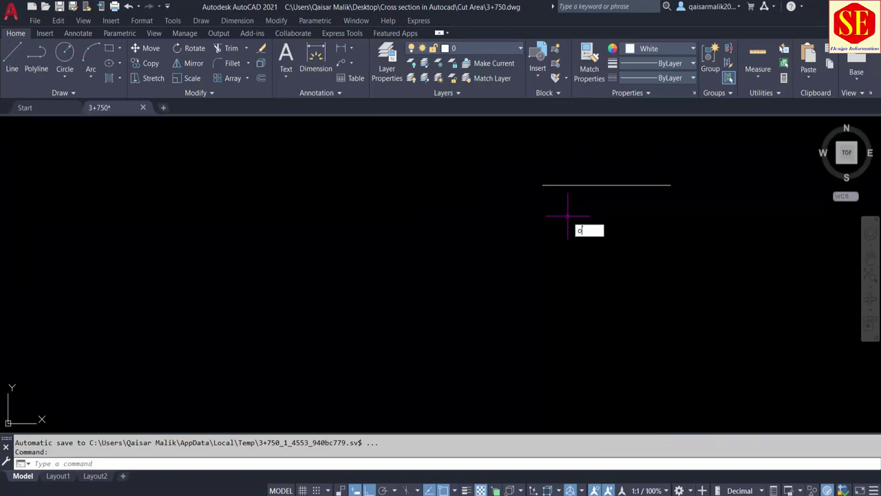
{"action": "key", "text": "Return"}
{"action": "type", "text": ".185"}
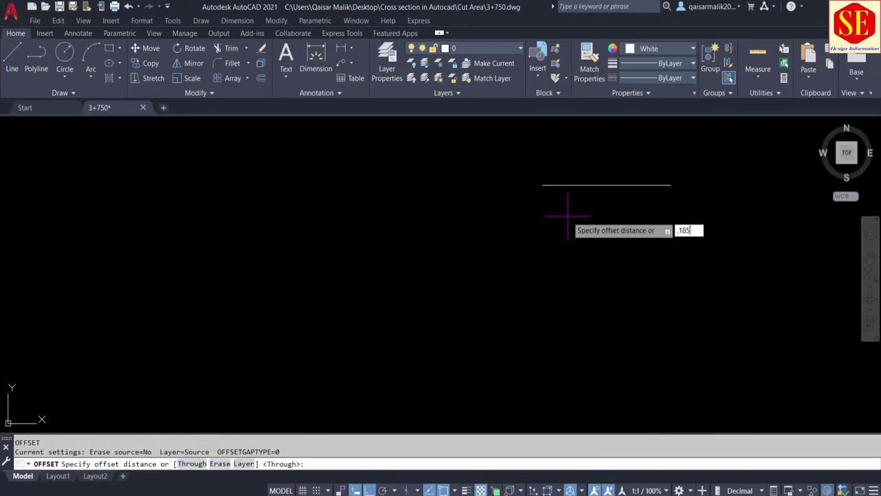
{"action": "key", "text": "Return"}
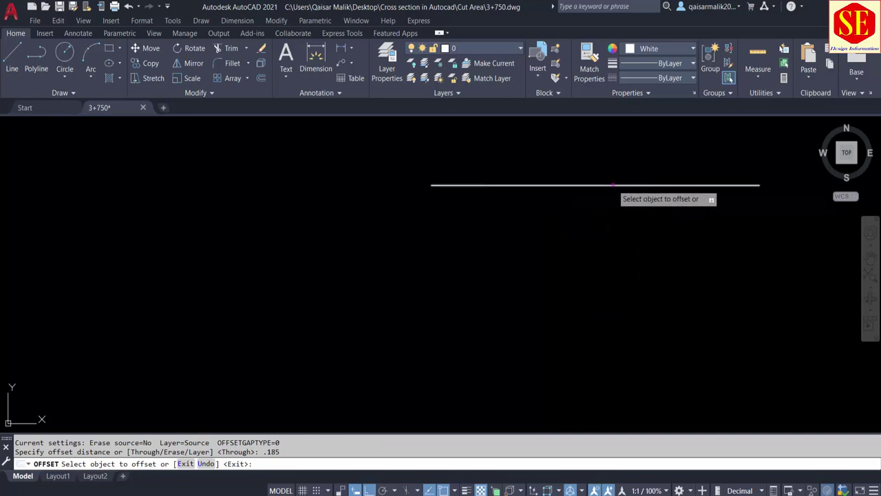
{"action": "left_click", "coordinate": [609, 185]}
{"action": "left_click", "coordinate": [607, 214]}
{"action": "key", "text": "Escape"}
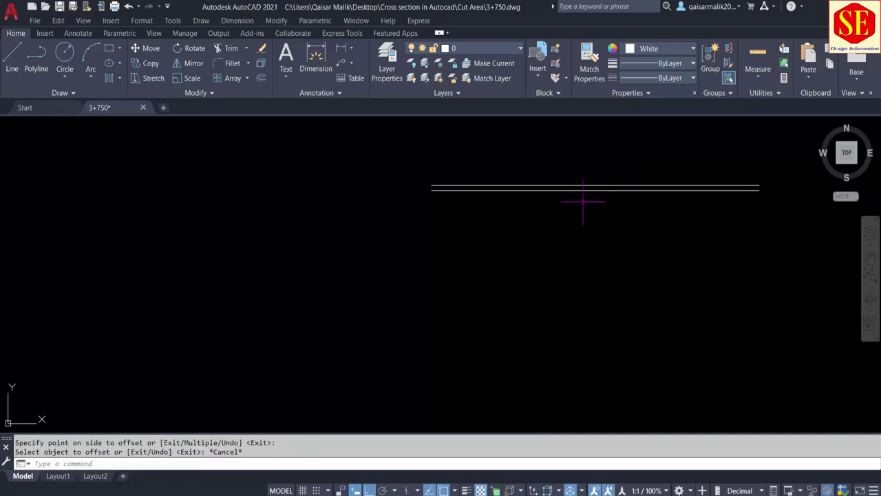
Draw a polyline sloping from the upper line's end to the lower offset line
{"action": "scroll", "coordinate": [572, 174], "scroll_direction": "up", "scroll_amount": 4}
{"action": "type", "text": "PL"}
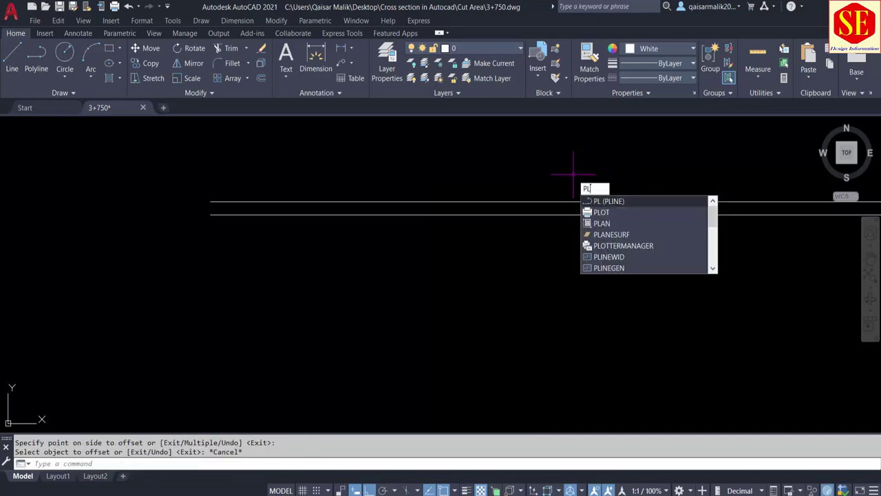
{"action": "key", "text": "Return"}
{"action": "left_click", "coordinate": [215, 207]}
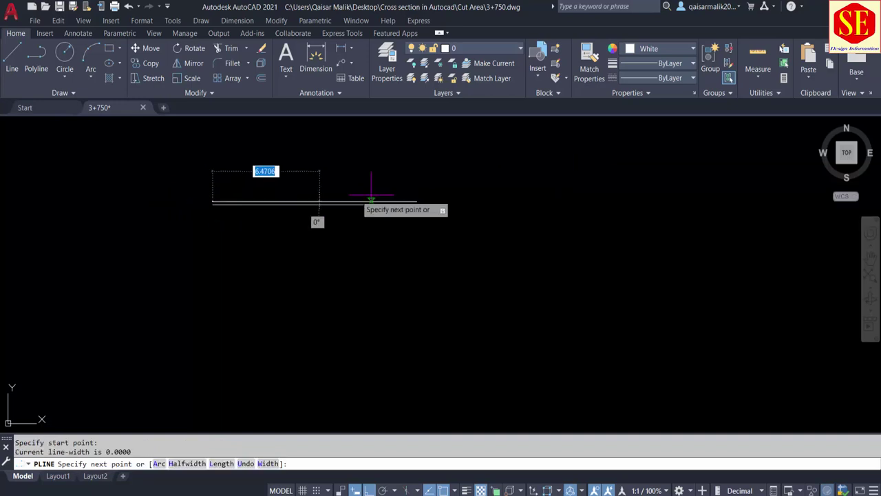
{"action": "scroll", "coordinate": [307, 199], "scroll_direction": "up", "scroll_amount": 2}
{"action": "left_click", "coordinate": [307, 206]}
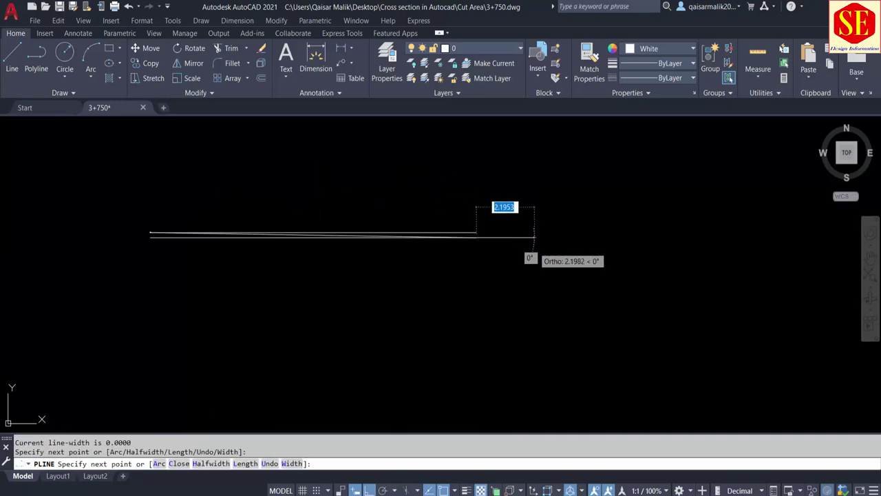
{"action": "key", "text": "Escape"}
Erase both horizontal construction lines, leaving only the sloped line
{"action": "left_click", "coordinate": [476, 216]}
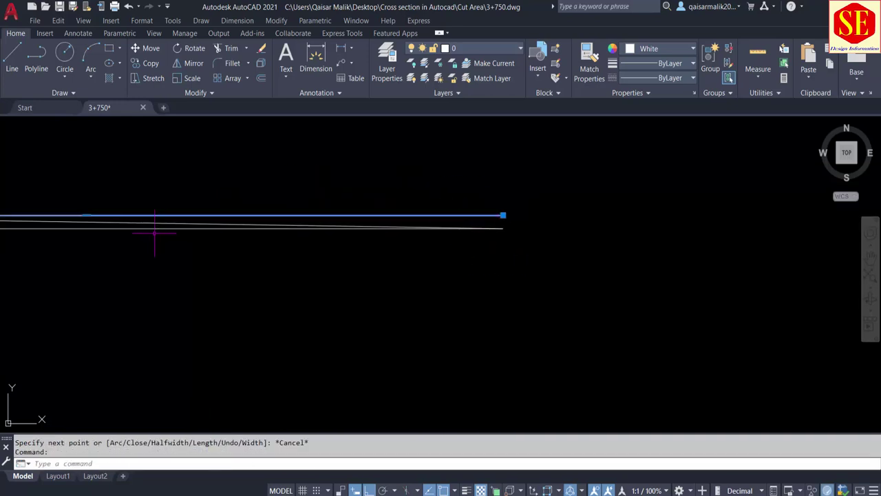
{"action": "left_click", "coordinate": [154, 221]}
{"action": "middle_click_drag", "start_coordinate": [183, 275], "coordinate": [523, 281]}
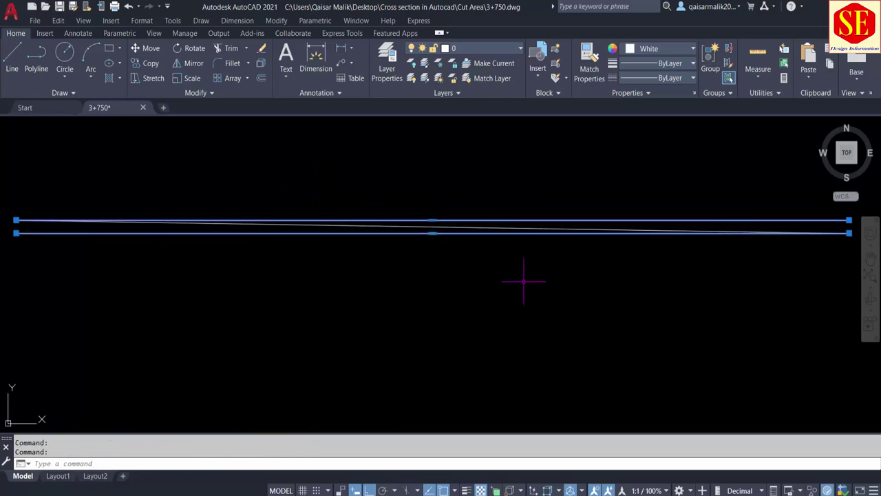
{"action": "type", "text": "E"}
{"action": "key", "text": "Return"}
{"action": "scroll", "coordinate": [525, 278], "scroll_direction": "down", "scroll_amount": 5}
{"action": "scroll", "coordinate": [527, 276], "scroll_direction": "up", "scroll_amount": 4}
{"action": "scroll", "coordinate": [537, 273], "scroll_direction": "up", "scroll_amount": 2}
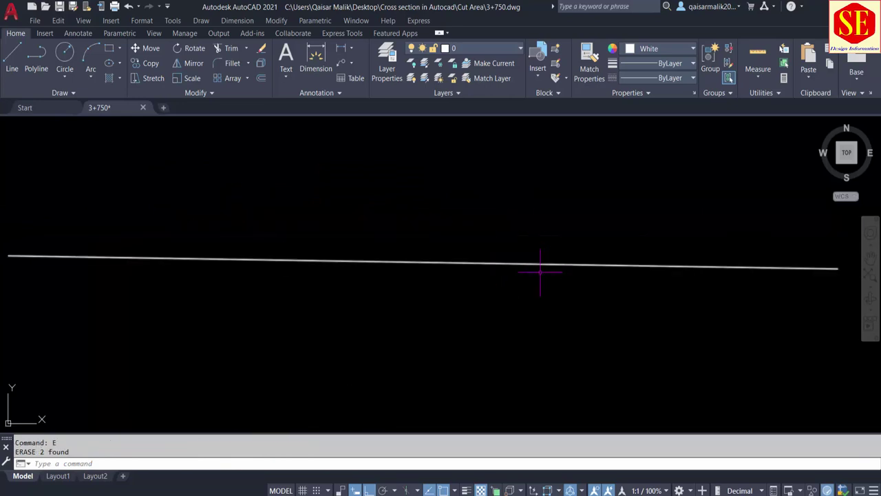
{"action": "scroll", "coordinate": [541, 271], "scroll_direction": "down", "scroll_amount": 2}
{"action": "scroll", "coordinate": [437, 276], "scroll_direction": "down", "scroll_amount": 3}
{"action": "scroll", "coordinate": [531, 305], "scroll_direction": "down", "scroll_amount": 2}
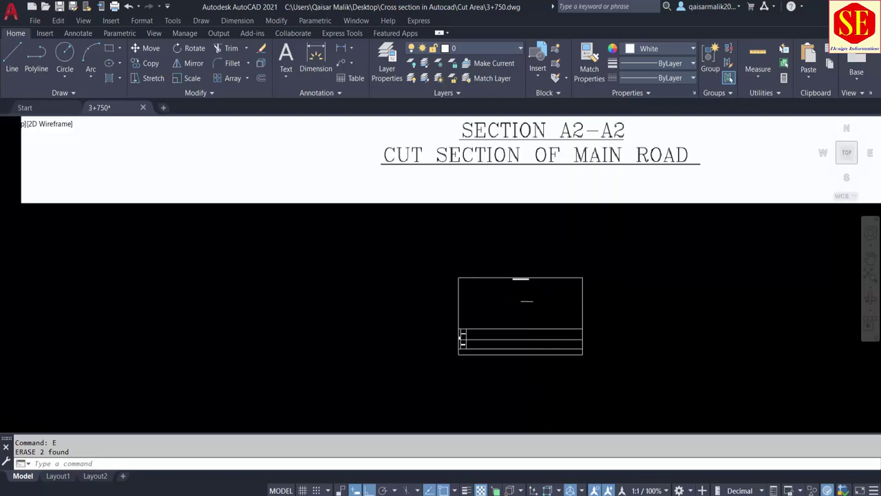
{"action": "scroll", "coordinate": [537, 275], "scroll_direction": "down", "scroll_amount": 2}
{"action": "scroll", "coordinate": [564, 165], "scroll_direction": "up", "scroll_amount": 2}
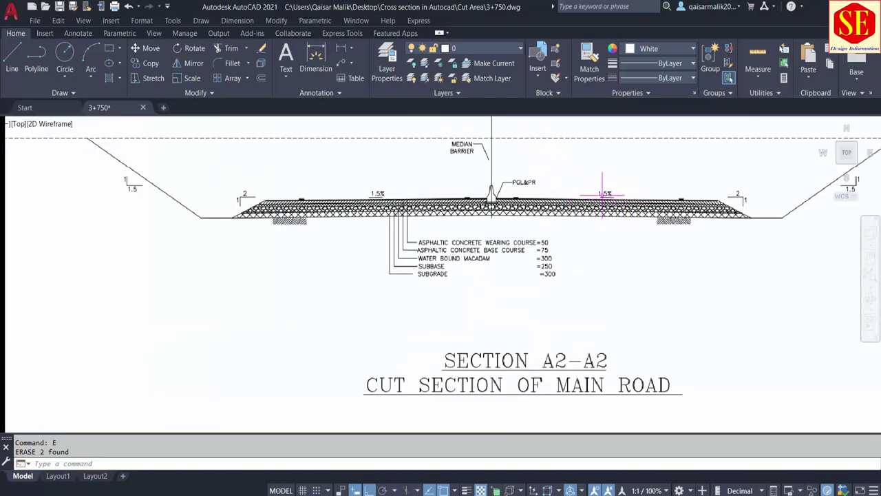
{"action": "scroll", "coordinate": [602, 191], "scroll_direction": "down", "scroll_amount": 6}
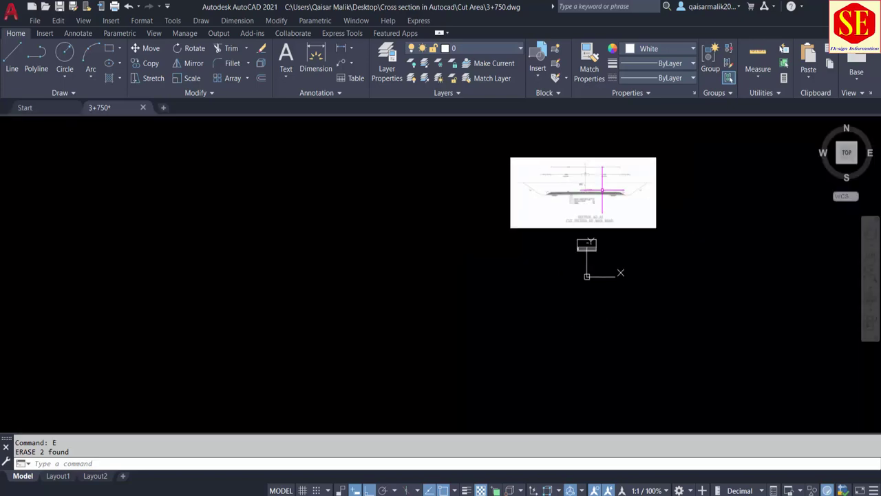
{"action": "scroll", "coordinate": [587, 245], "scroll_direction": "up", "scroll_amount": 5}
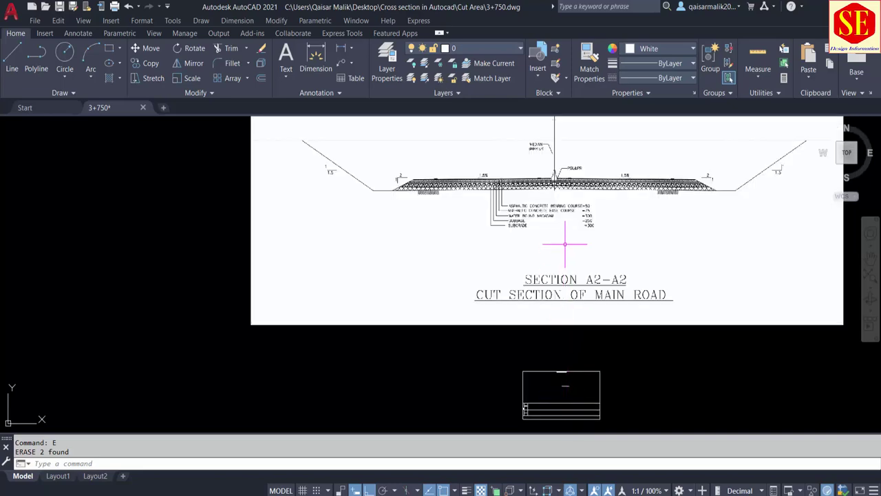
{"action": "scroll", "coordinate": [564, 241], "scroll_direction": "up", "scroll_amount": 3}
{"action": "scroll", "coordinate": [636, 184], "scroll_direction": "up", "scroll_amount": 2}
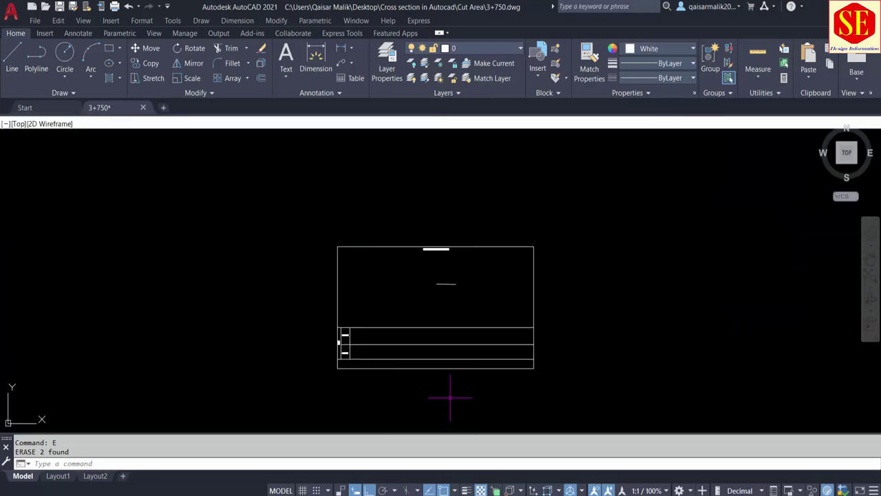
Offset the road line 0.05 below for the first pavement layer
{"action": "scroll", "coordinate": [449, 281], "scroll_direction": "up", "scroll_amount": 4}
{"action": "type", "text": "o"}
{"action": "key", "text": "Return"}
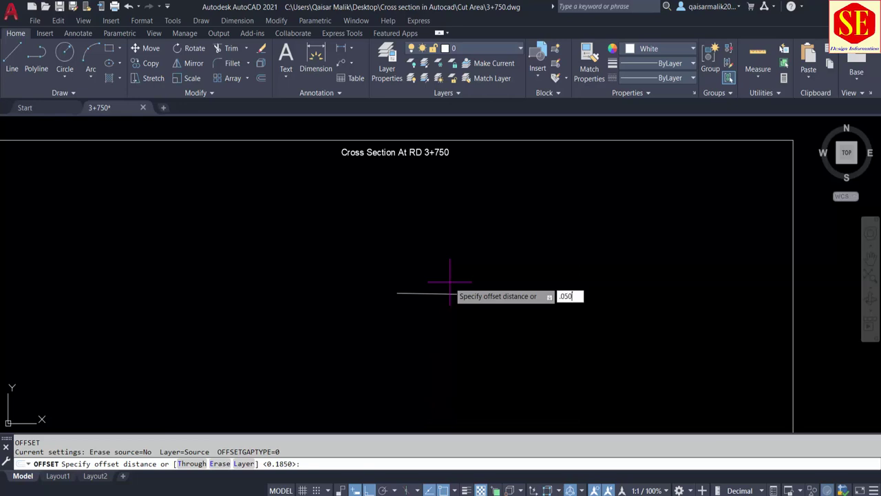
{"action": "key", "text": "Return"}
{"action": "scroll", "coordinate": [441, 296], "scroll_direction": "up", "scroll_amount": 2}
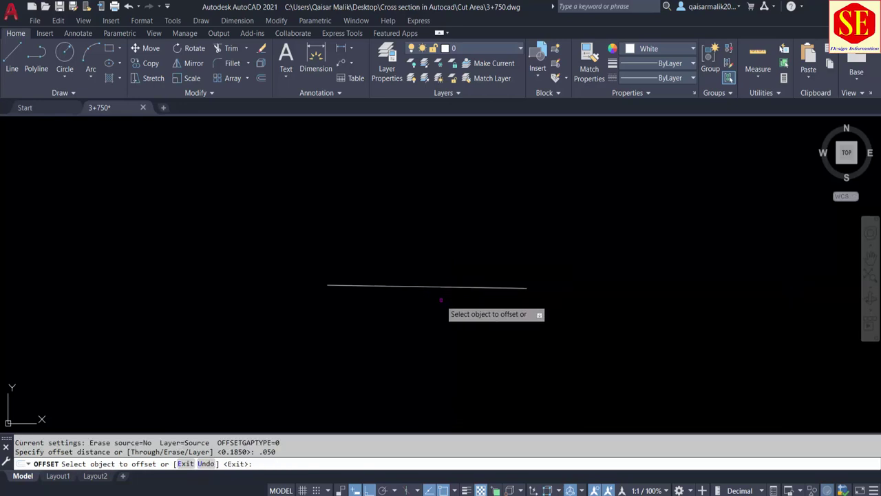
{"action": "left_click", "coordinate": [431, 287]}
{"action": "left_click", "coordinate": [429, 313]}
{"action": "scroll", "coordinate": [426, 296], "scroll_direction": "up", "scroll_amount": 3}
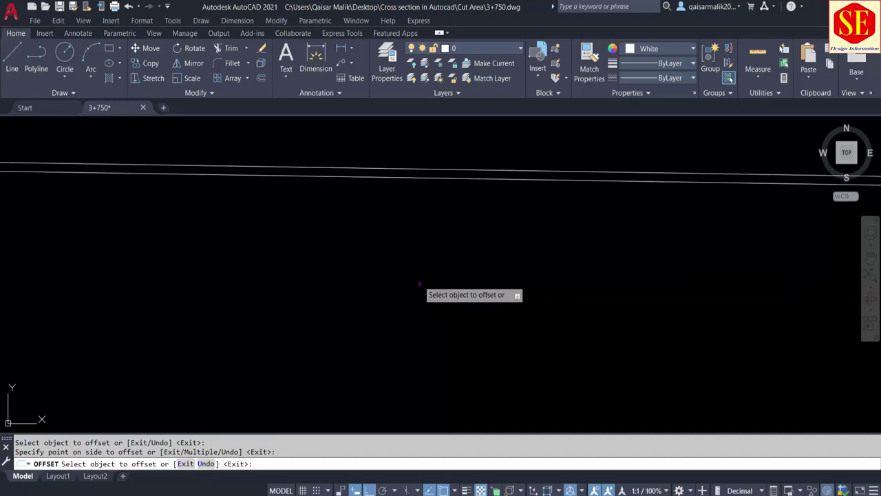
{"action": "key", "text": "Return"}
{"action": "type", "text": ".075"}
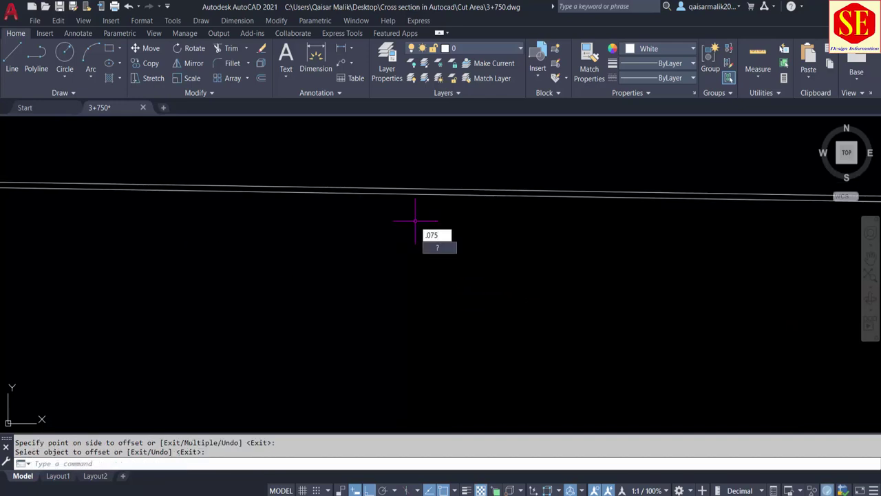
Add the next layer lines below at 0.075 and 0.3 spacing
{"action": "key", "text": "Return"}
{"action": "type", "text": "o"}
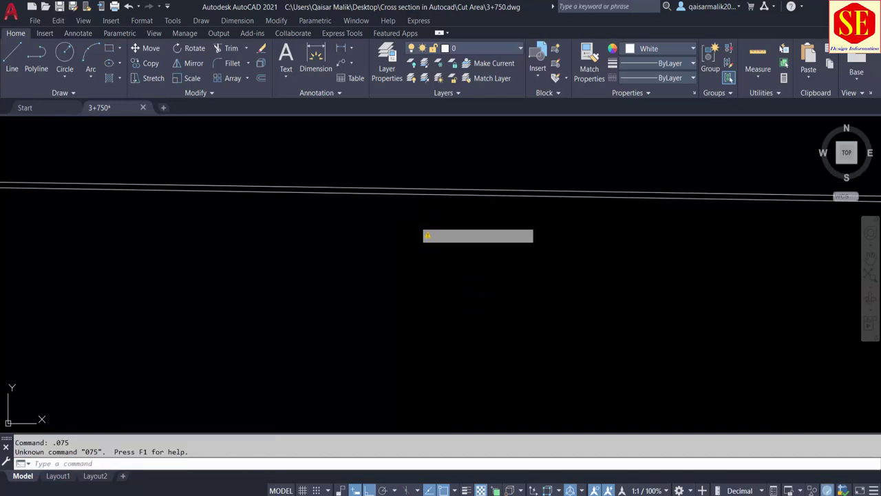
{"action": "key", "text": "Return"}
{"action": "key", "text": "Return"}
{"action": "key", "text": "Return"}
{"action": "key", "text": "Return"}
{"action": "type", "text": ".075"}
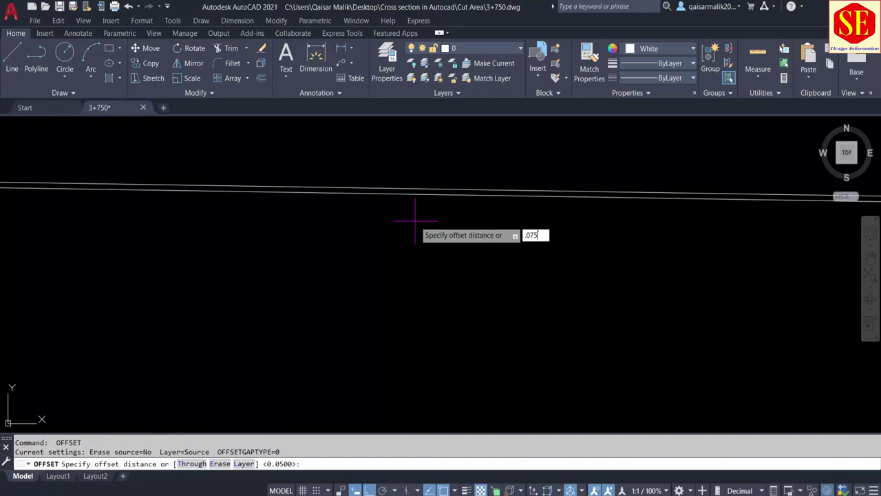
{"action": "key", "text": "Return"}
{"action": "left_click", "coordinate": [415, 196]}
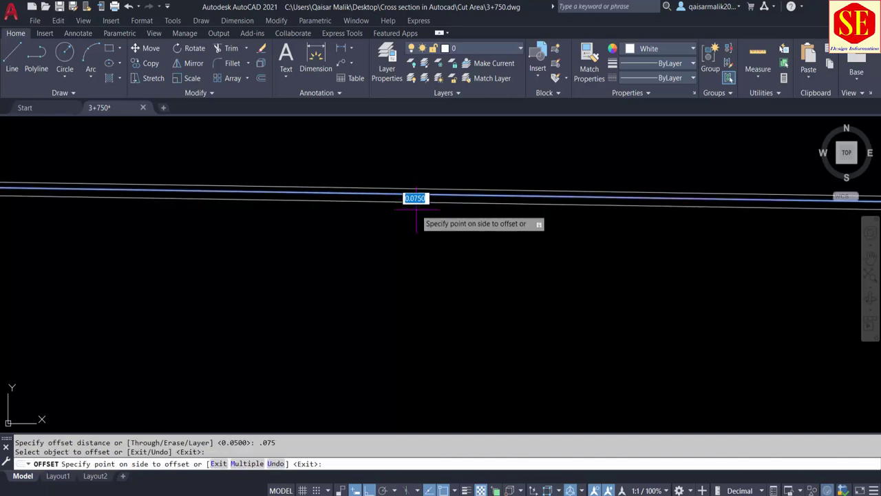
{"action": "left_click", "coordinate": [414, 231]}
{"action": "key", "text": "Return"}
{"action": "key", "text": "Return"}
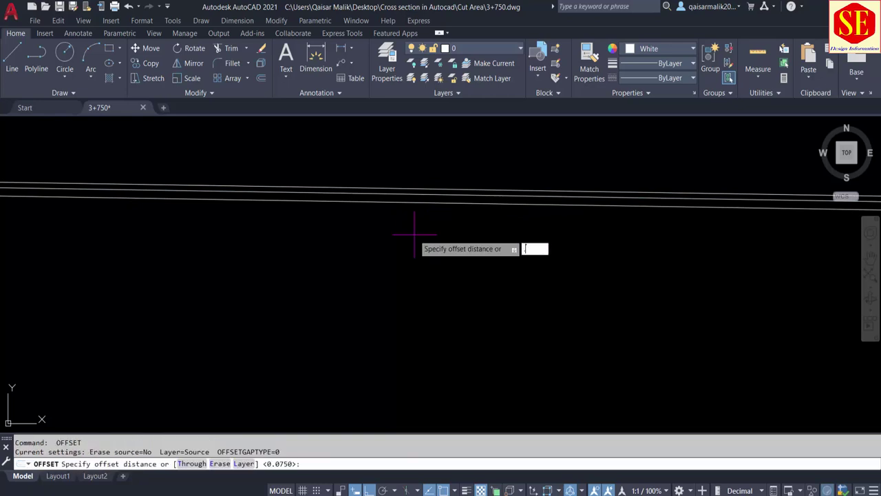
{"action": "type", "text": "3"}
{"action": "key", "text": "Return"}
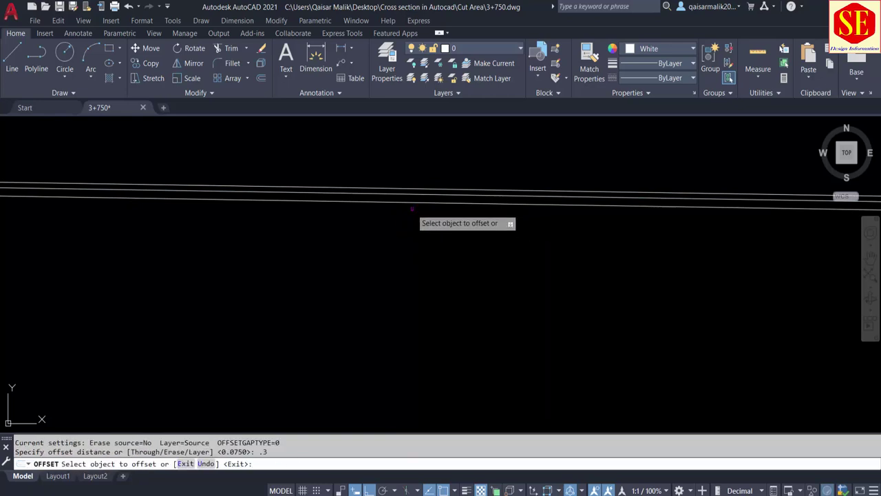
{"action": "left_click", "coordinate": [413, 205]}
{"action": "left_click", "coordinate": [411, 251]}
{"action": "key", "text": "Return"}
{"action": "key", "text": "Return"}
{"action": "type", "text": ".250"}
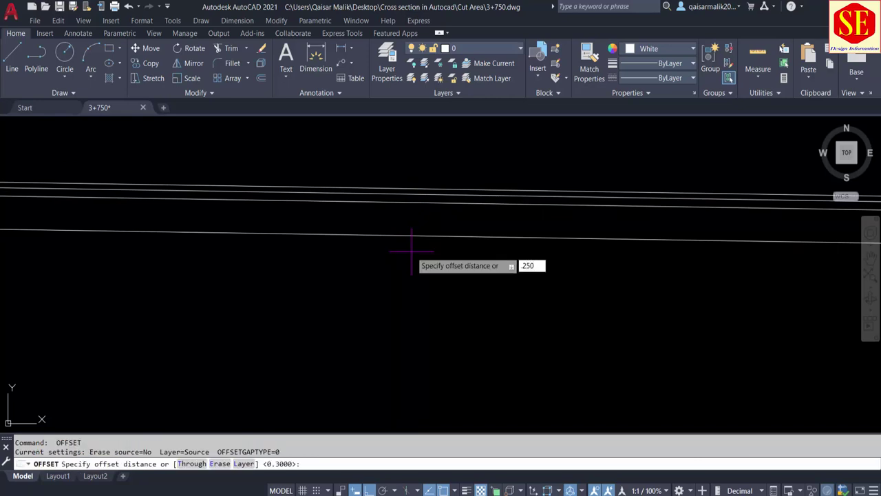
Add the final layer lines at 0.25 and 0.3 for the subgrade
{"action": "key", "text": "Return"}
{"action": "left_click", "coordinate": [419, 237]}
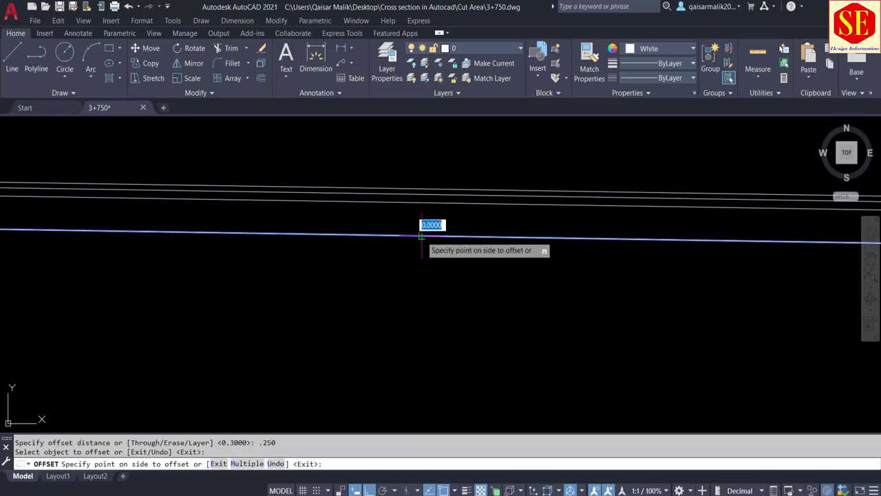
{"action": "left_click", "coordinate": [420, 278]}
{"action": "key", "text": "Return"}
{"action": "key", "text": "Return"}
{"action": "type", "text": ".3"}
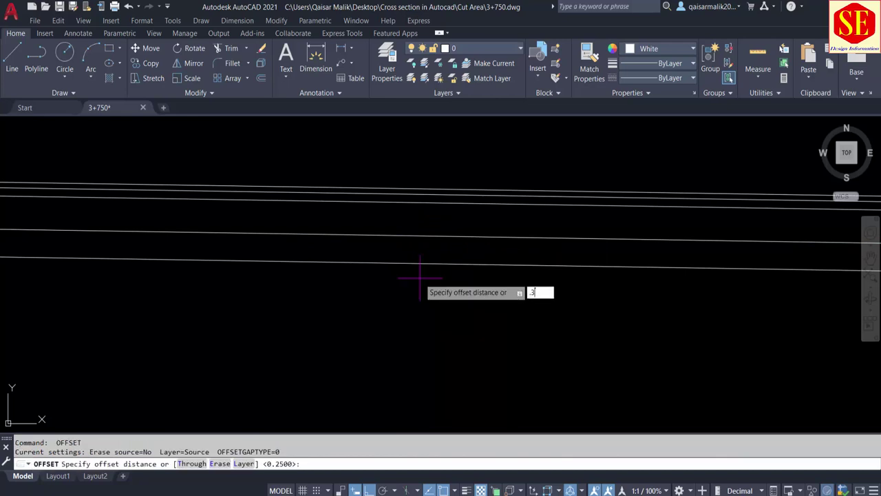
{"action": "key", "text": "Return"}
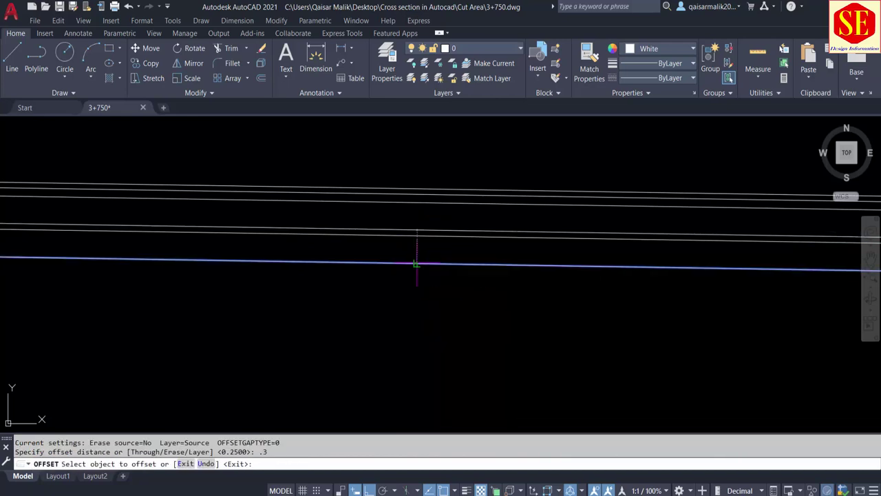
{"action": "left_click", "coordinate": [416, 263]}
{"action": "left_click", "coordinate": [416, 283]}
{"action": "scroll", "coordinate": [415, 316], "scroll_direction": "down", "scroll_amount": 2}
{"action": "scroll", "coordinate": [414, 327], "scroll_direction": "down", "scroll_amount": 2}
{"action": "scroll", "coordinate": [414, 333], "scroll_direction": "down", "scroll_amount": 2}
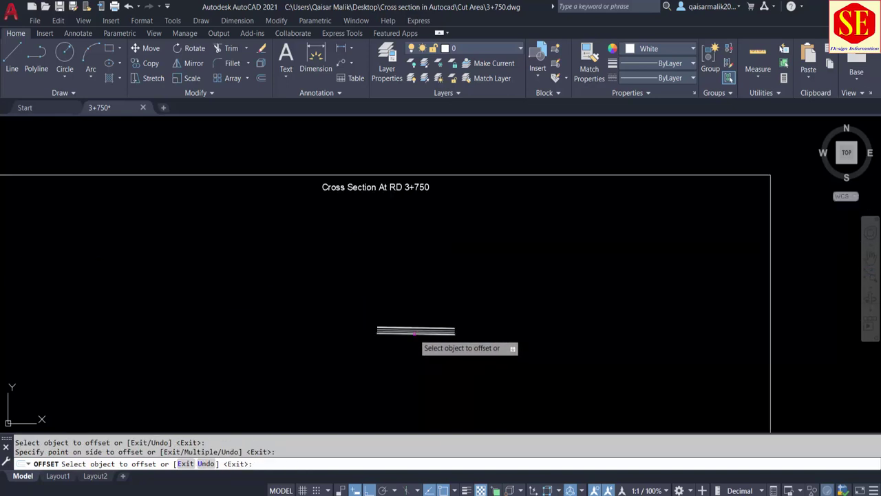
{"action": "scroll", "coordinate": [415, 332], "scroll_direction": "down", "scroll_amount": 2}
{"action": "scroll", "coordinate": [413, 324], "scroll_direction": "down", "scroll_amount": 3}
{"action": "middle_click_drag", "start_coordinate": [440, 177], "coordinate": [463, 234]}
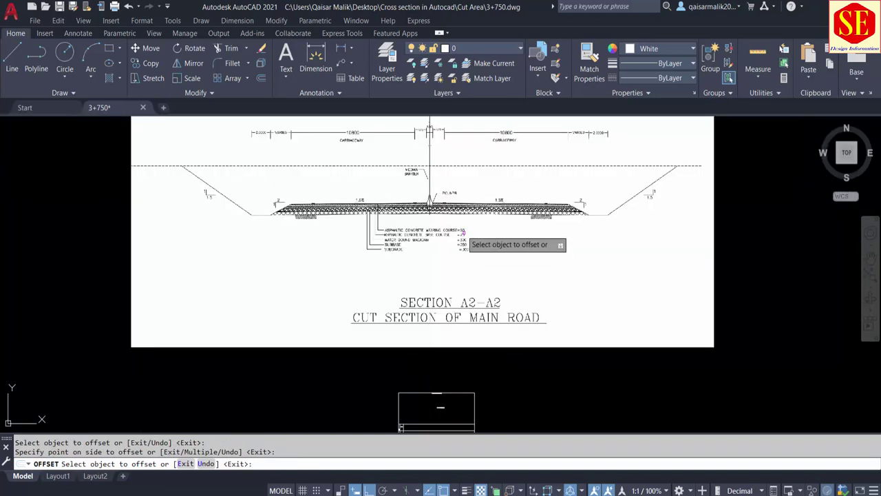
{"action": "scroll", "coordinate": [463, 233], "scroll_direction": "up", "scroll_amount": 4}
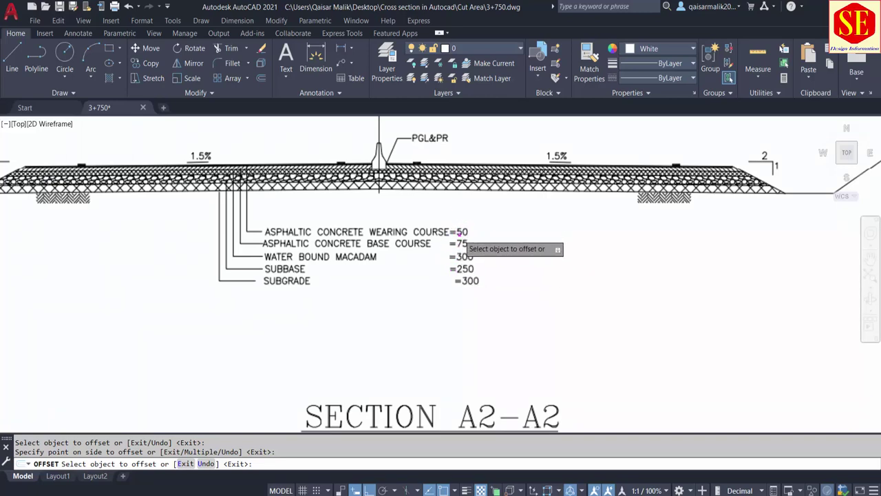
{"action": "scroll", "coordinate": [459, 233], "scroll_direction": "down", "scroll_amount": 5}
{"action": "key", "text": "Escape"}
{"action": "scroll", "coordinate": [451, 347], "scroll_direction": "up", "scroll_amount": 8}
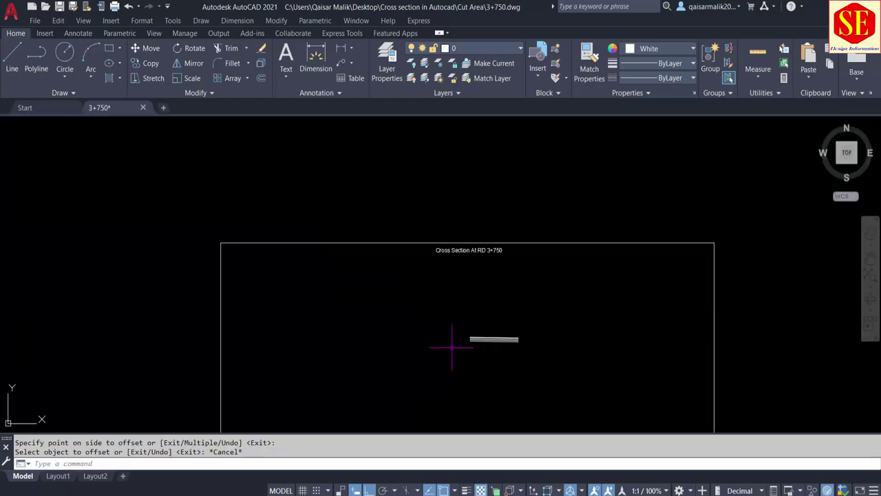
{"action": "scroll", "coordinate": [482, 348], "scroll_direction": "up", "scroll_amount": 4}
{"action": "scroll", "coordinate": [523, 310], "scroll_direction": "up", "scroll_amount": 2}
{"action": "scroll", "coordinate": [540, 289], "scroll_direction": "up", "scroll_amount": 2}
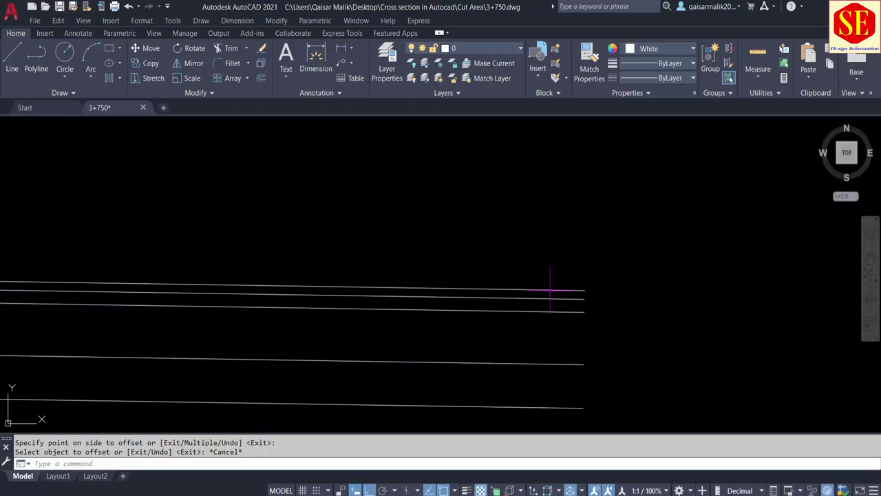
{"action": "scroll", "coordinate": [550, 289], "scroll_direction": "down", "scroll_amount": 3}
{"action": "scroll", "coordinate": [564, 261], "scroll_direction": "down", "scroll_amount": 3}
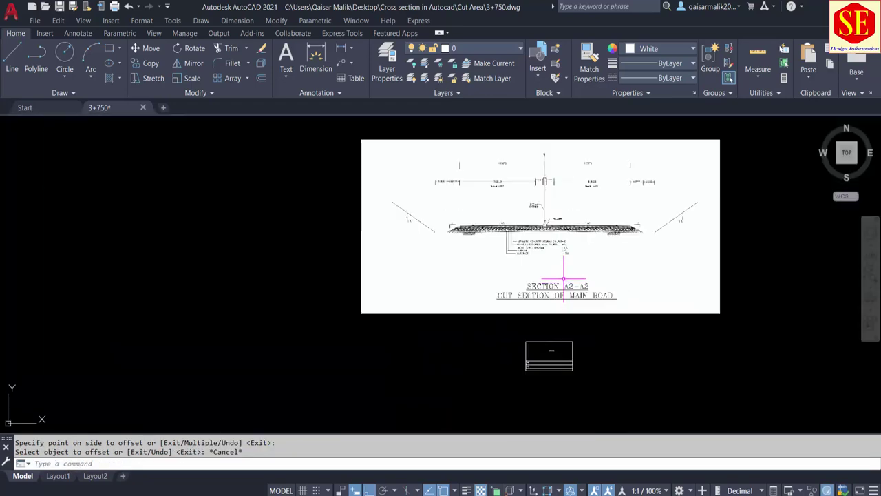
{"action": "scroll", "coordinate": [564, 278], "scroll_direction": "up", "scroll_amount": 3}
{"action": "scroll", "coordinate": [560, 232], "scroll_direction": "up", "scroll_amount": 3}
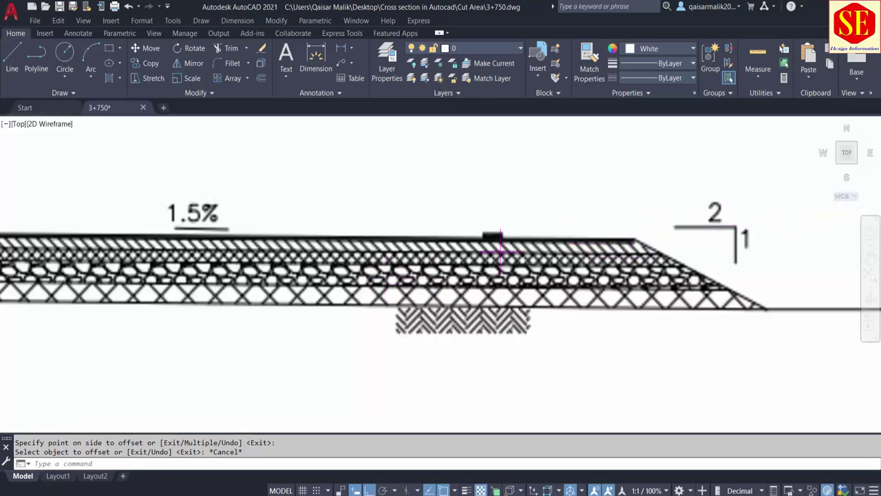
{"action": "scroll", "coordinate": [500, 250], "scroll_direction": "down", "scroll_amount": 5}
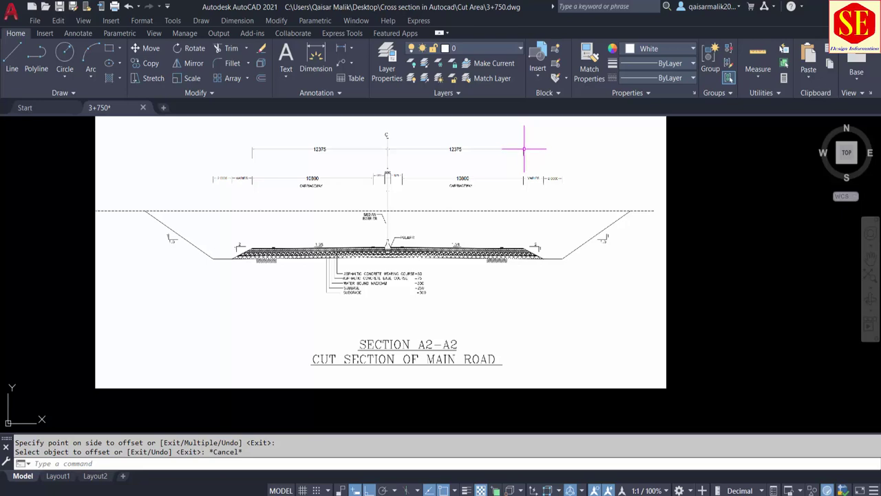
{"action": "scroll", "coordinate": [523, 235], "scroll_direction": "up", "scroll_amount": 5}
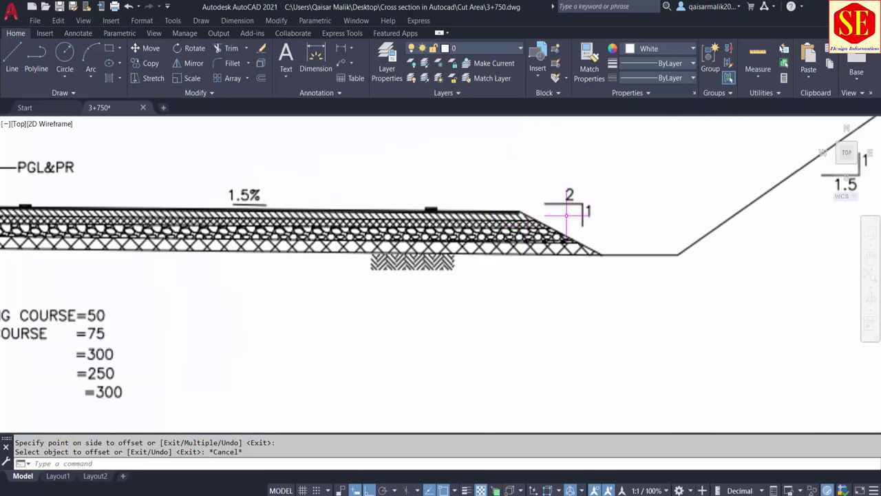
{"action": "scroll", "coordinate": [566, 215], "scroll_direction": "down", "scroll_amount": 10}
{"action": "scroll", "coordinate": [561, 269], "scroll_direction": "up", "scroll_amount": 5}
{"action": "scroll", "coordinate": [517, 284], "scroll_direction": "up", "scroll_amount": 3}
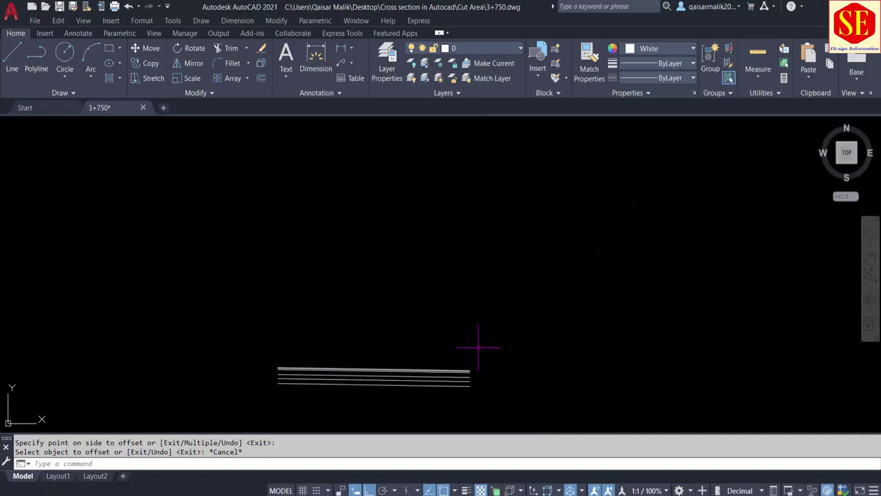
{"action": "scroll", "coordinate": [482, 350], "scroll_direction": "up", "scroll_amount": 2}
{"action": "middle_click_drag", "start_coordinate": [472, 360], "coordinate": [503, 234]}
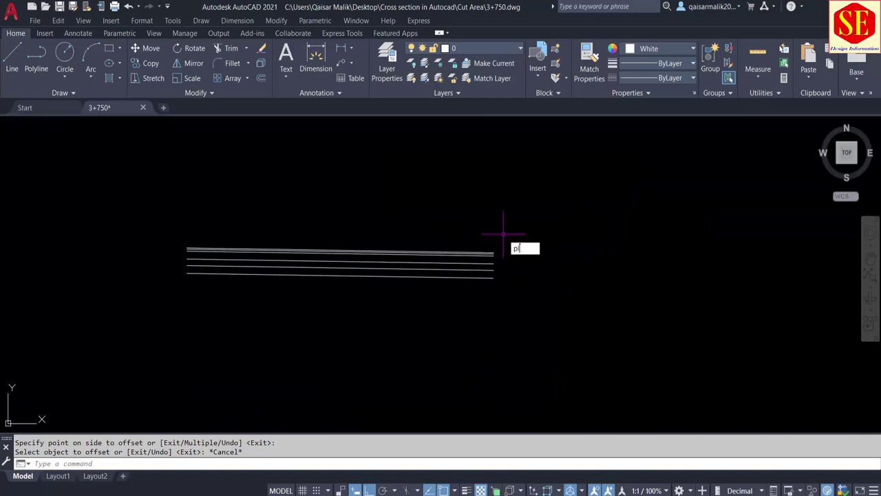
Draw a 2-unit horizontal line outward from the pavement layer lines' right end
{"action": "key", "text": "Escape"}
{"action": "key", "text": "Return"}
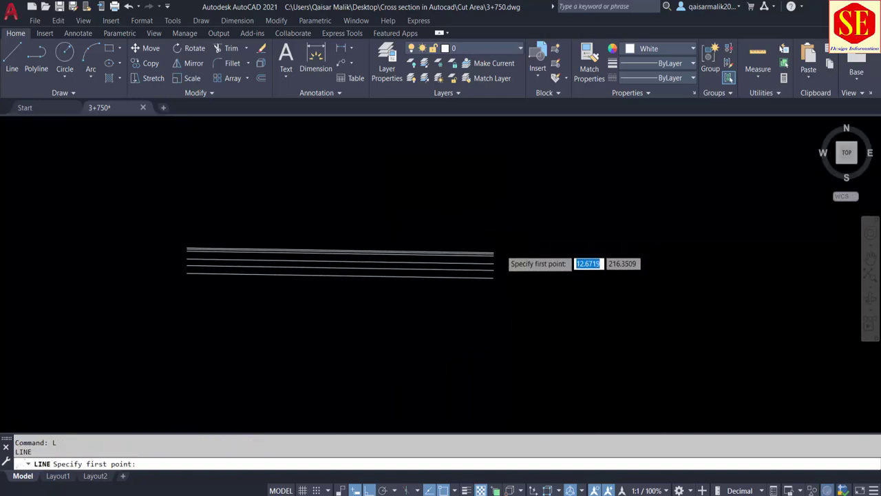
{"action": "scroll", "coordinate": [481, 260], "scroll_direction": "up", "scroll_amount": 3}
{"action": "left_click", "coordinate": [471, 260]}
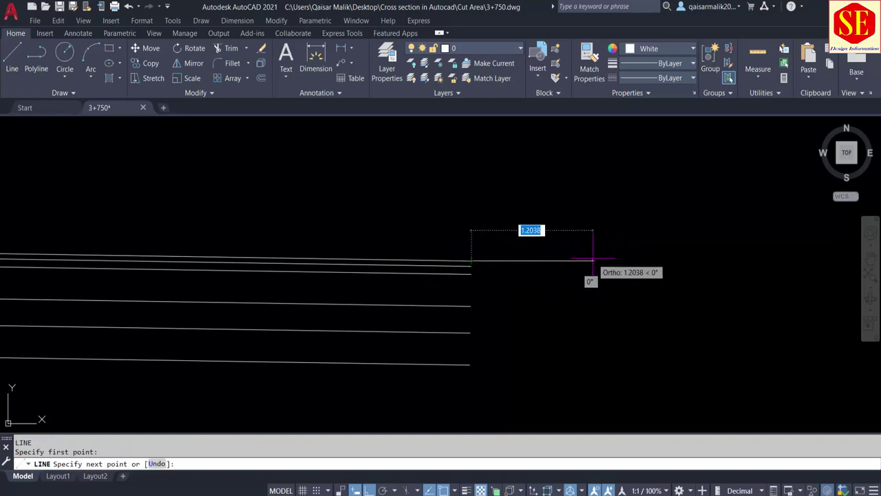
{"action": "type", "text": "2"}
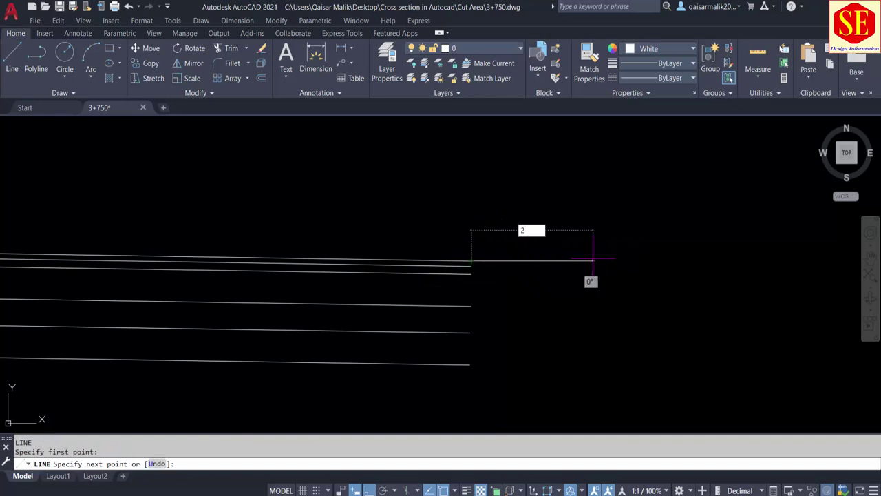
{"action": "key", "text": "Return"}
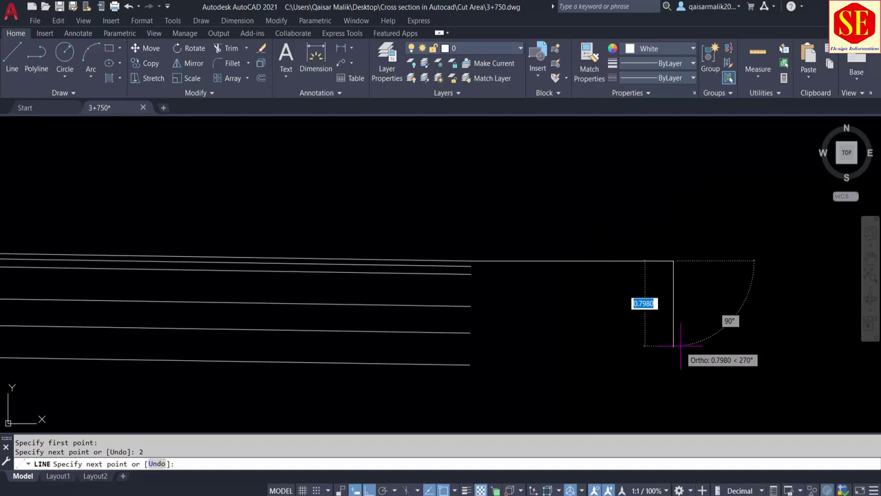
Finish the triangle with a 1-unit vertical leg and close it back to its start
{"action": "type", "text": "1"}
{"action": "key", "text": "Return"}
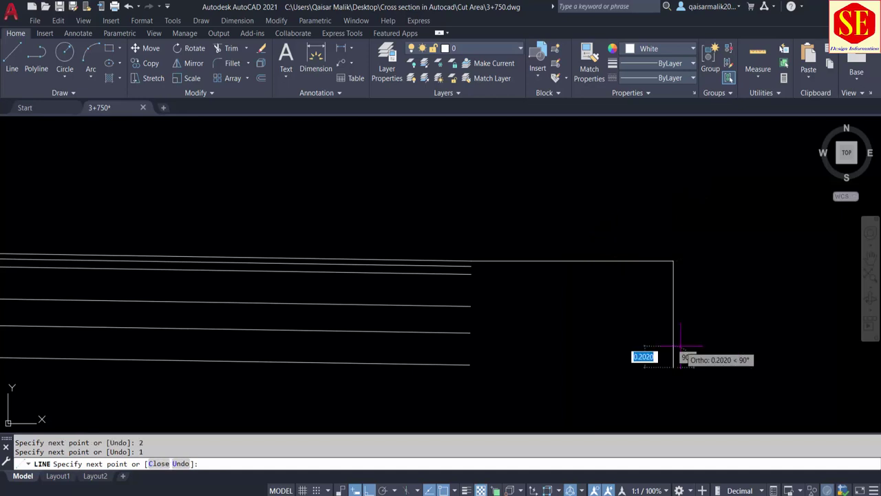
{"action": "type", "text": "c"}
{"action": "key", "text": "Return"}
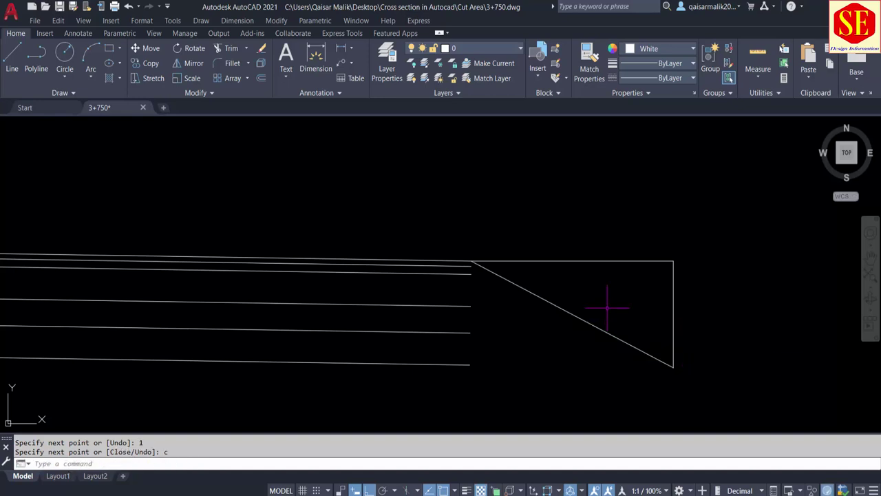
Window-select the triangle's top and right edges for erasing
{"action": "scroll", "coordinate": [594, 288], "scroll_direction": "down", "scroll_amount": 3}
{"action": "scroll", "coordinate": [621, 294], "scroll_direction": "up", "scroll_amount": 2}
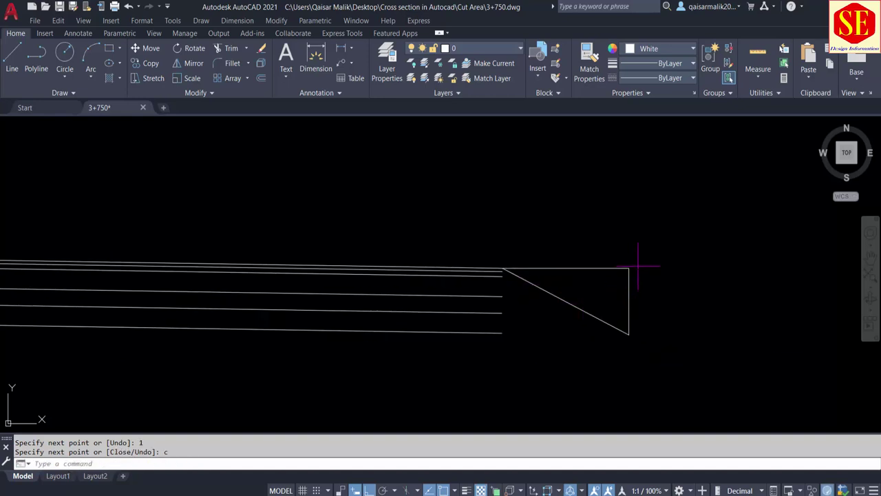
{"action": "left_click", "coordinate": [638, 266]}
{"action": "left_click", "coordinate": [616, 275]}
{"action": "type", "text": "e"}
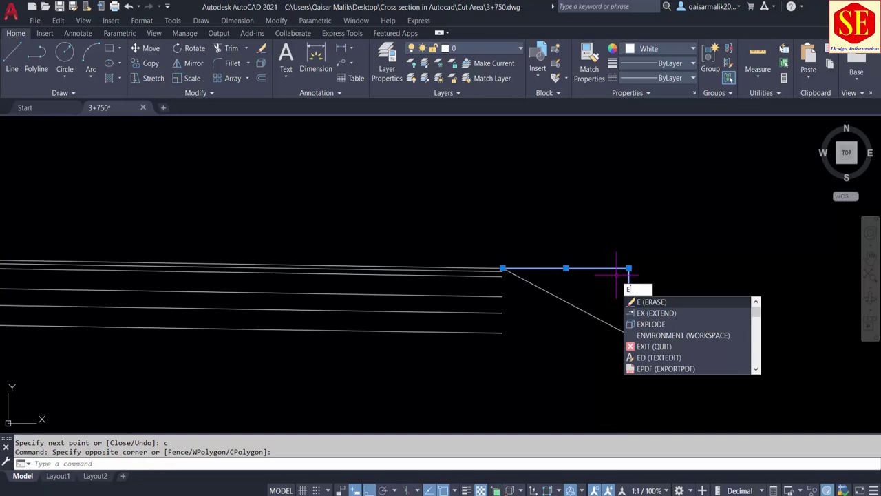
Erase the two selected edges, then restore them
{"action": "key", "text": "Return"}
{"action": "scroll", "coordinate": [616, 276], "scroll_direction": "down", "scroll_amount": 1}
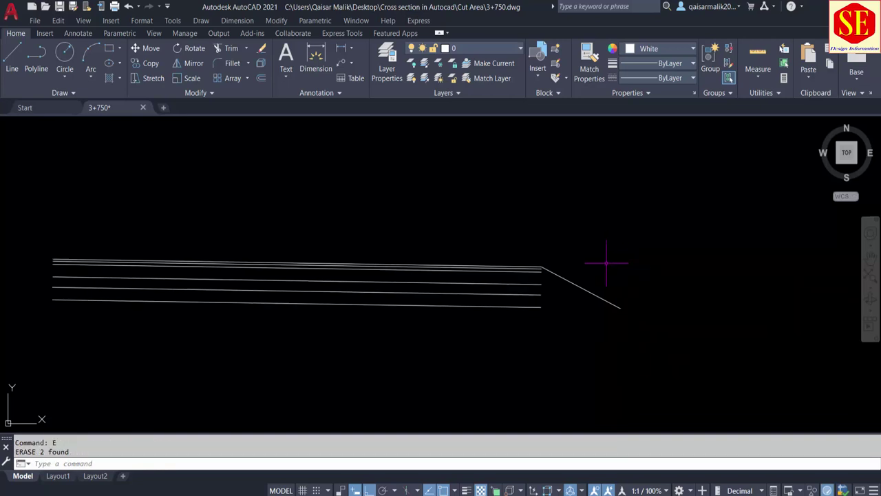
{"action": "scroll", "coordinate": [612, 277], "scroll_direction": "down", "scroll_amount": 1}
{"action": "scroll", "coordinate": [609, 278], "scroll_direction": "up", "scroll_amount": 2}
{"action": "type", "text": "u"}
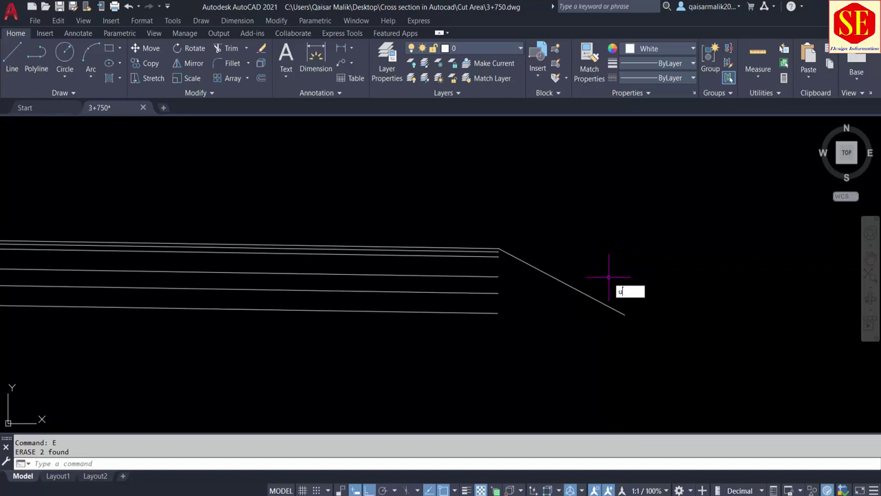
{"action": "key", "text": "Return"}
Shift the triangle's top and right edges aside, clear of the diagonal slope
{"action": "type", "text": "m"}
{"action": "key", "text": "Return"}
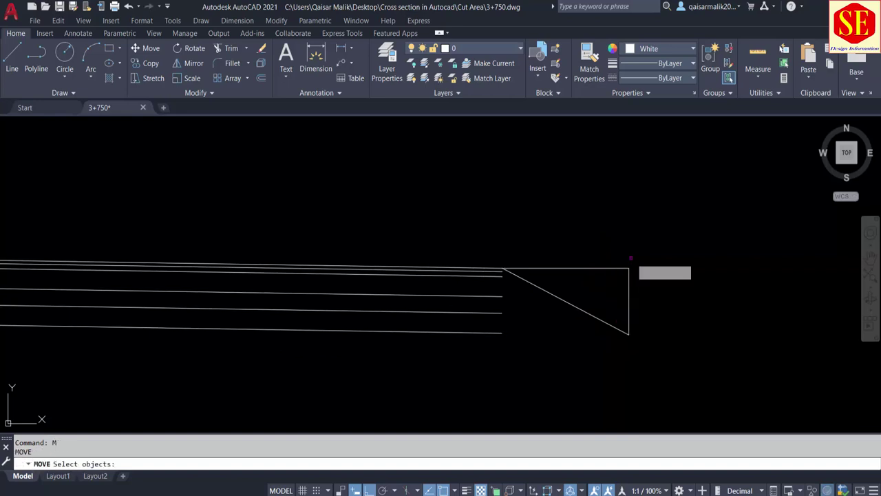
{"action": "left_click", "coordinate": [630, 260]}
{"action": "left_click", "coordinate": [565, 306]}
{"action": "key", "text": "Return"}
{"action": "left_click", "coordinate": [547, 230]}
{"action": "scroll", "coordinate": [550, 230], "scroll_direction": "down", "scroll_amount": 2}
{"action": "scroll", "coordinate": [592, 221], "scroll_direction": "down", "scroll_amount": 1}
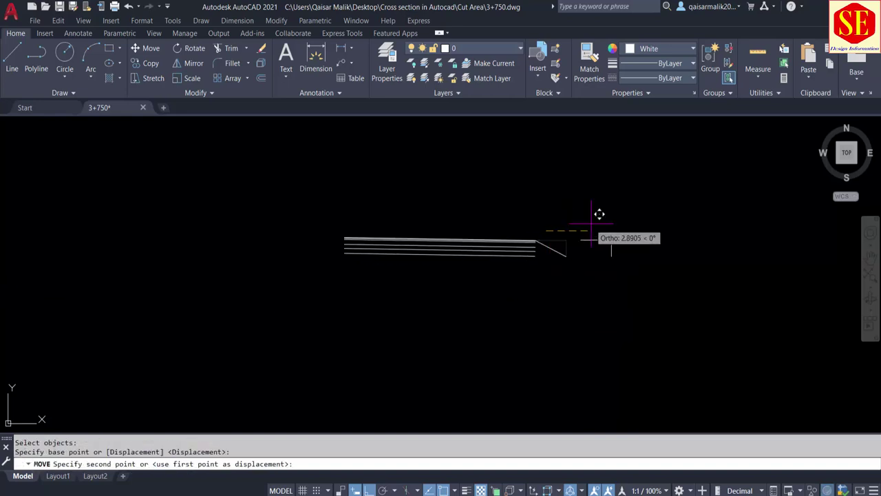
{"action": "left_click", "coordinate": [536, 240]}
{"action": "scroll", "coordinate": [546, 244], "scroll_direction": "up", "scroll_amount": 2}
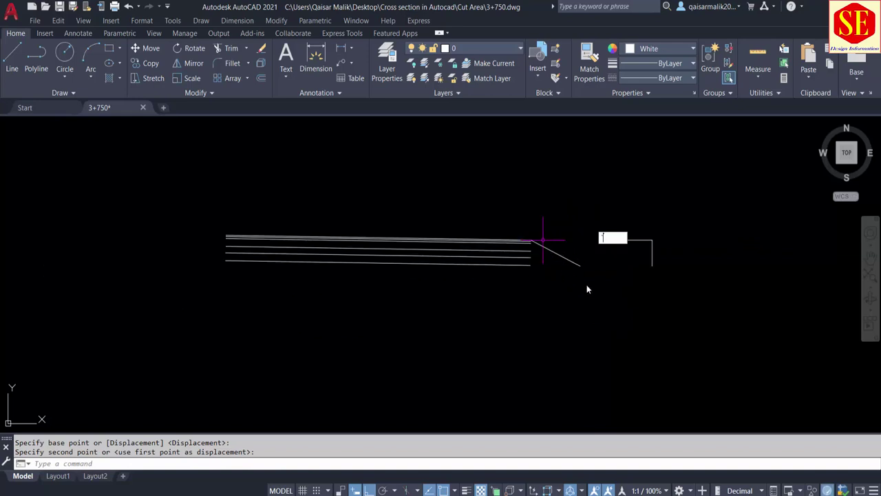
{"action": "key", "text": "Escape"}
{"action": "scroll", "coordinate": [554, 268], "scroll_direction": "up", "scroll_amount": 2}
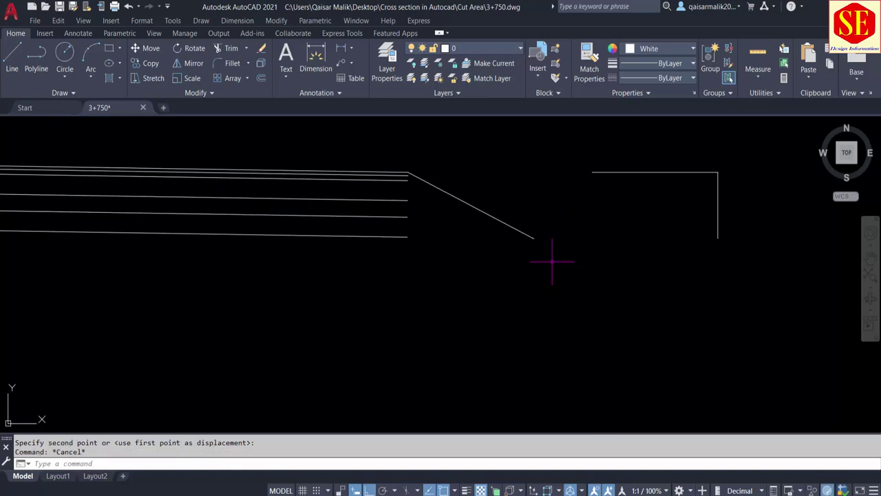
Extend each road layer line across to the diagonal cut slope
{"action": "type", "text": "ex"}
{"action": "key", "text": "Return"}
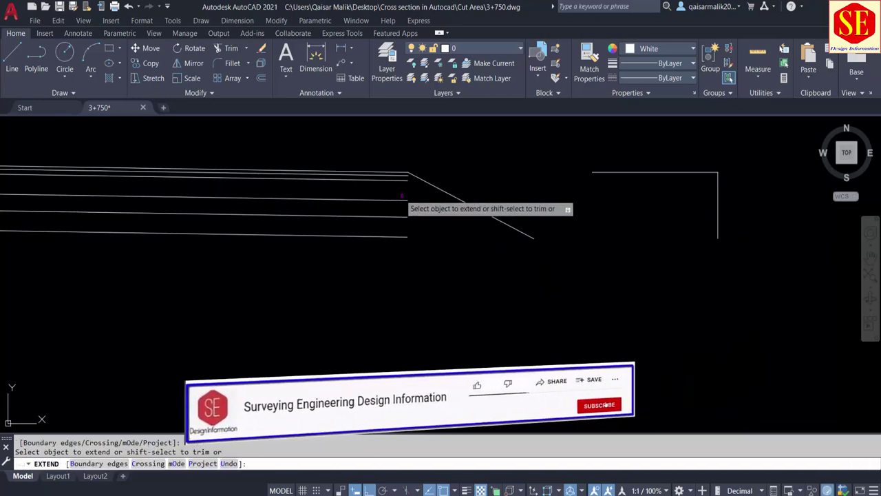
{"action": "left_click", "coordinate": [394, 184]}
{"action": "key", "text": "Return"}
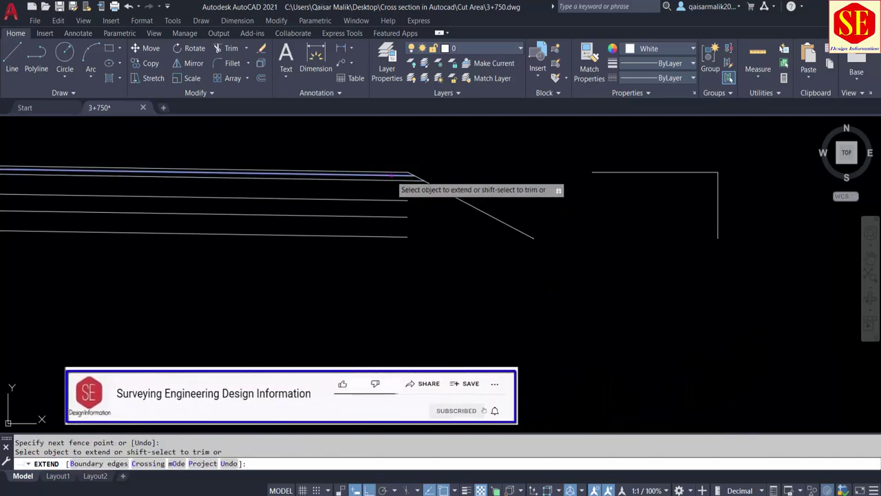
{"action": "left_click", "coordinate": [394, 198]}
{"action": "left_click", "coordinate": [394, 216]}
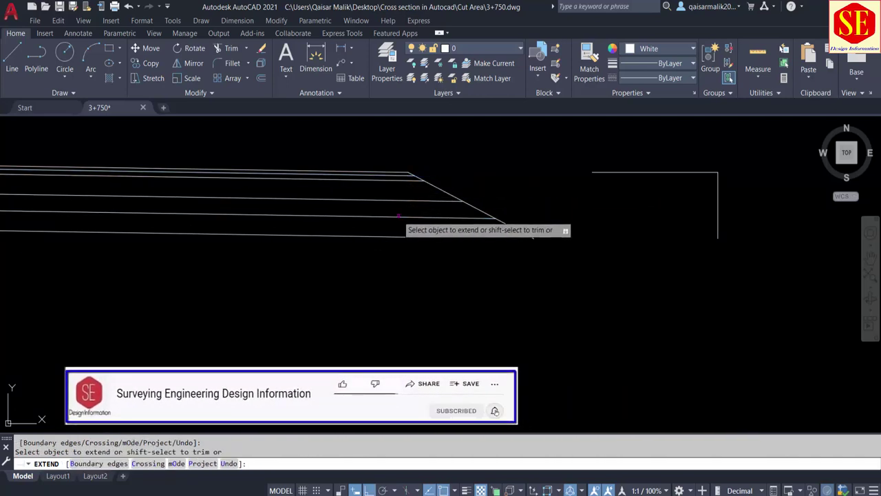
{"action": "left_click", "coordinate": [395, 236]}
{"action": "key", "text": "Escape"}
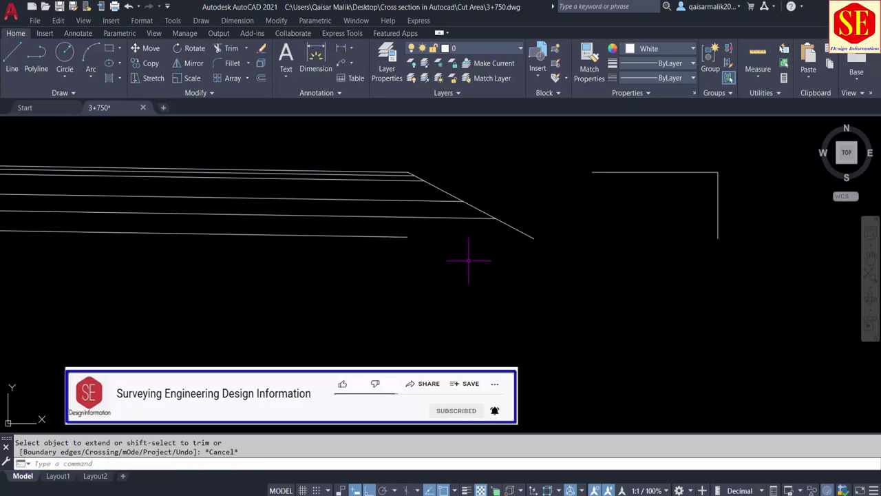
Draw a horizontal helper line below the slope and extend the diagonal down to it
{"action": "type", "text": "l"}
{"action": "key", "text": "Return"}
{"action": "left_click", "coordinate": [642, 285]}
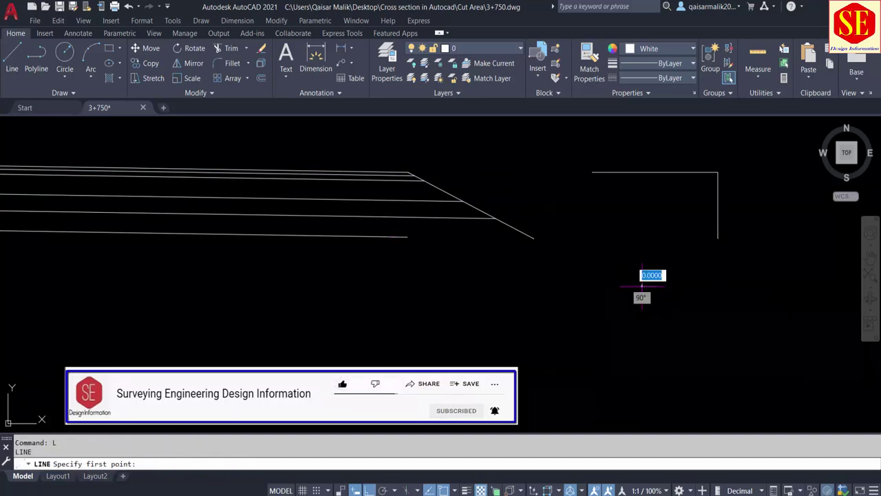
{"action": "key", "text": "Escape"}
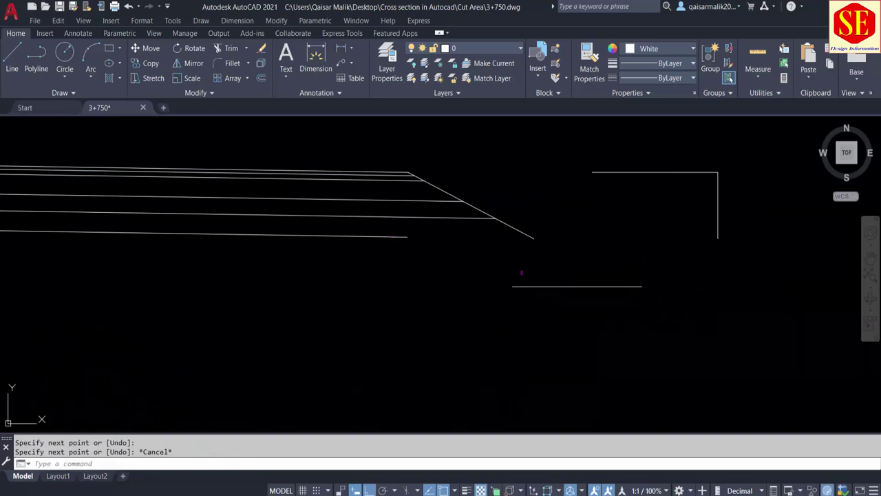
{"action": "type", "text": "ex"}
{"action": "key", "text": "Return"}
{"action": "left_click", "coordinate": [529, 236]}
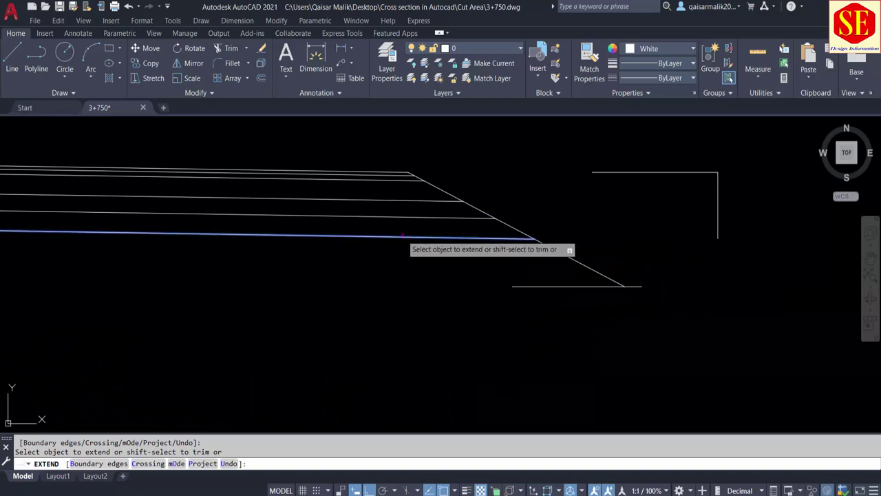
{"action": "key", "text": "Escape"}
Trim off the diagonal's extra extension and select the helper line
{"action": "type", "text": "r"}
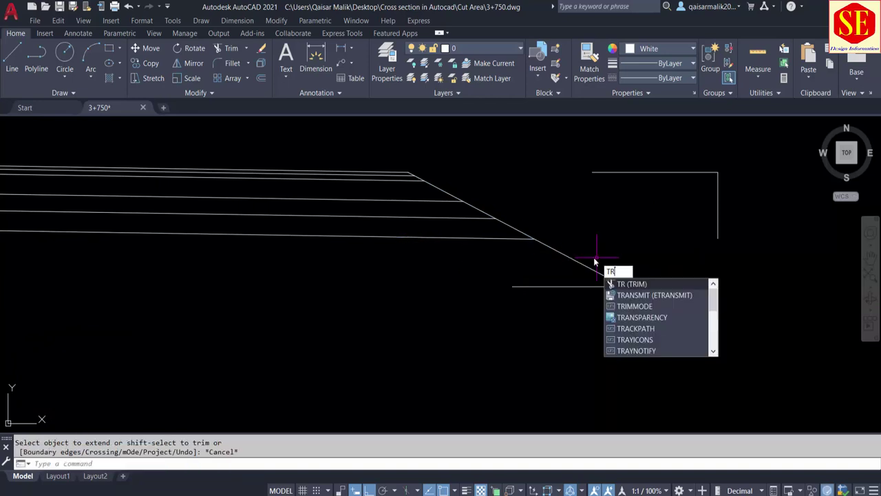
{"action": "key", "text": "Return"}
{"action": "left_click", "coordinate": [573, 259]}
{"action": "left_click", "coordinate": [603, 264]}
{"action": "left_click", "coordinate": [580, 301]}
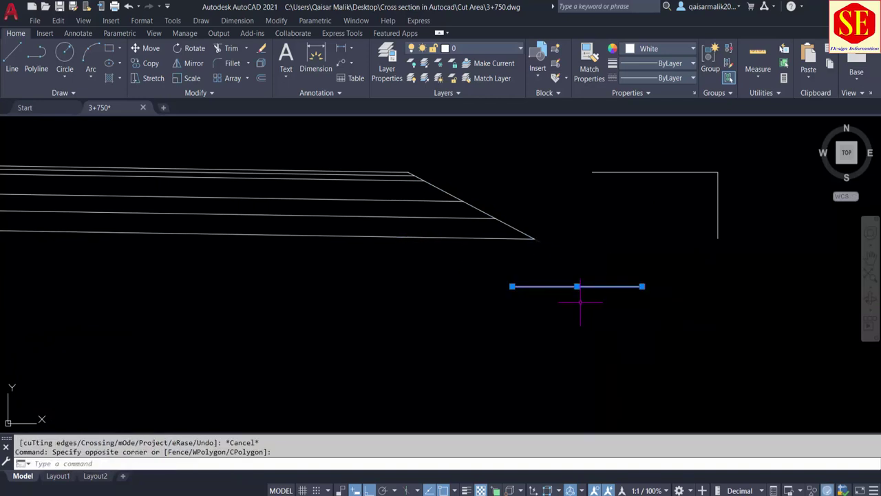
{"action": "type", "text": "e"}
Erase the horizontal helper line, then zoom out to check the reference section and back in
{"action": "key", "text": "Return"}
{"action": "scroll", "coordinate": [580, 301], "scroll_direction": "down", "scroll_amount": 4}
{"action": "scroll", "coordinate": [307, 275], "scroll_direction": "down", "scroll_amount": 3}
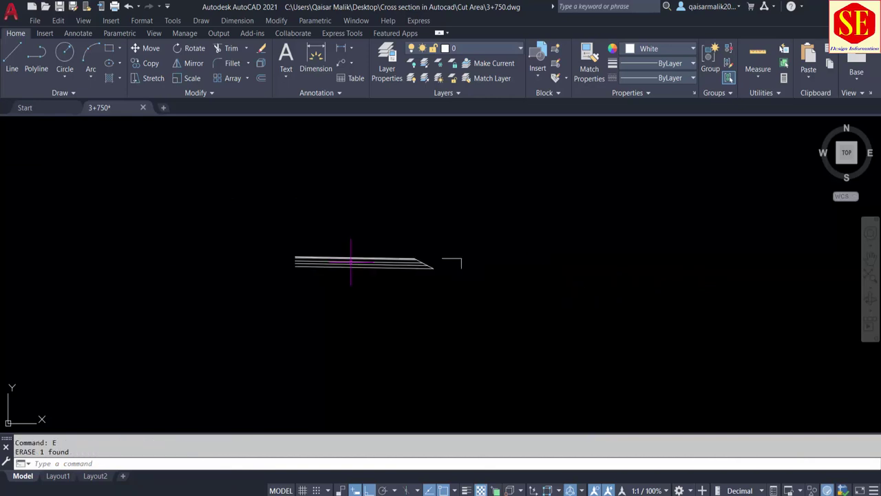
{"action": "scroll", "coordinate": [354, 255], "scroll_direction": "up", "scroll_amount": 4}
{"action": "scroll", "coordinate": [380, 241], "scroll_direction": "down", "scroll_amount": 8}
{"action": "scroll", "coordinate": [441, 315], "scroll_direction": "up", "scroll_amount": 2}
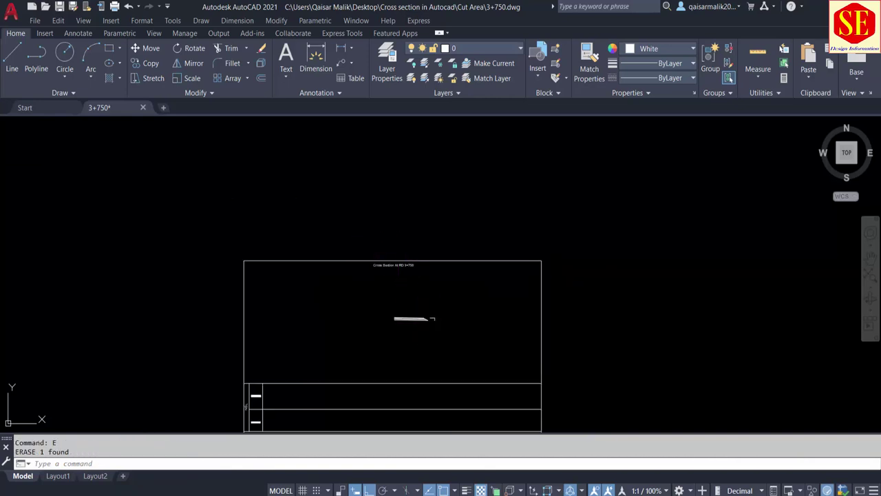
{"action": "scroll", "coordinate": [441, 314], "scroll_direction": "up", "scroll_amount": 8}
{"action": "scroll", "coordinate": [571, 235], "scroll_direction": "up", "scroll_amount": 4}
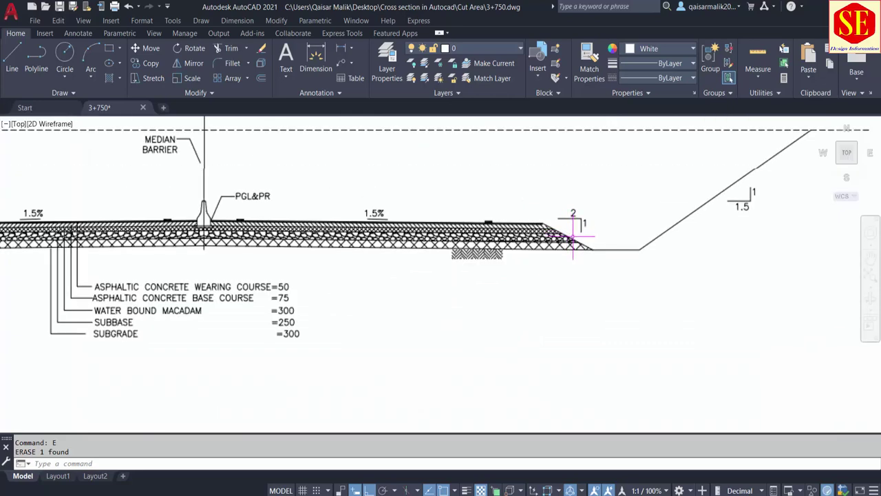
{"action": "scroll", "coordinate": [594, 203], "scroll_direction": "down", "scroll_amount": 6}
{"action": "scroll", "coordinate": [606, 176], "scroll_direction": "up", "scroll_amount": 6}
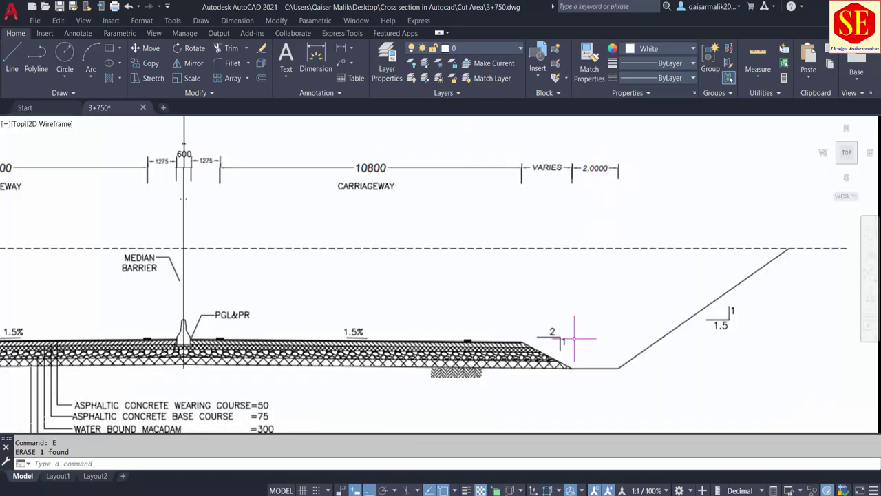
{"action": "scroll", "coordinate": [576, 355], "scroll_direction": "up", "scroll_amount": 3}
{"action": "scroll", "coordinate": [595, 261], "scroll_direction": "down", "scroll_amount": 10}
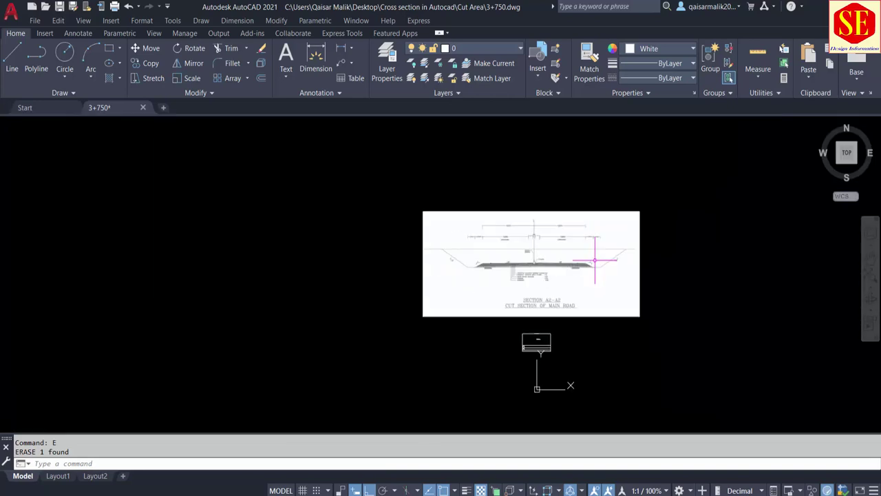
{"action": "scroll", "coordinate": [548, 348], "scroll_direction": "up", "scroll_amount": 8}
{"action": "scroll", "coordinate": [480, 328], "scroll_direction": "down", "scroll_amount": 3}
{"action": "scroll", "coordinate": [254, 227], "scroll_direction": "up", "scroll_amount": 4}
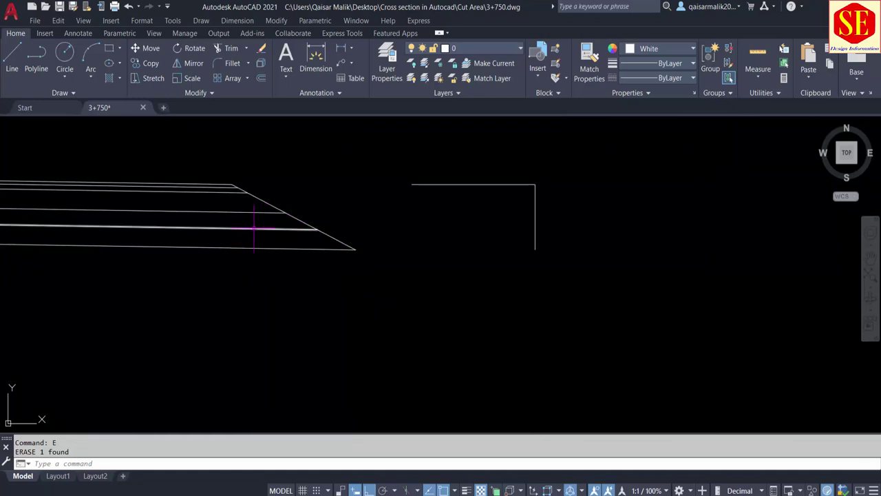
Draw a 2-unit horizontal line running right from the slope's lower end
{"action": "type", "text": "L"}
{"action": "key", "text": "Return"}
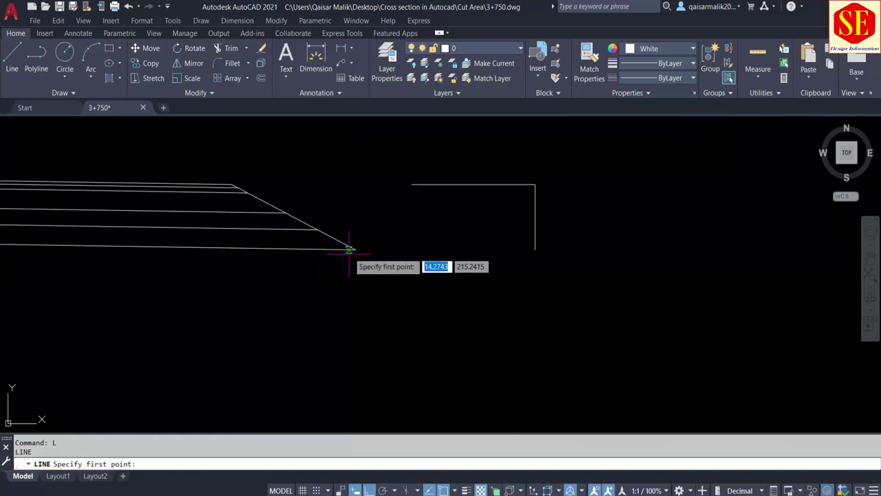
{"action": "left_click", "coordinate": [356, 249]}
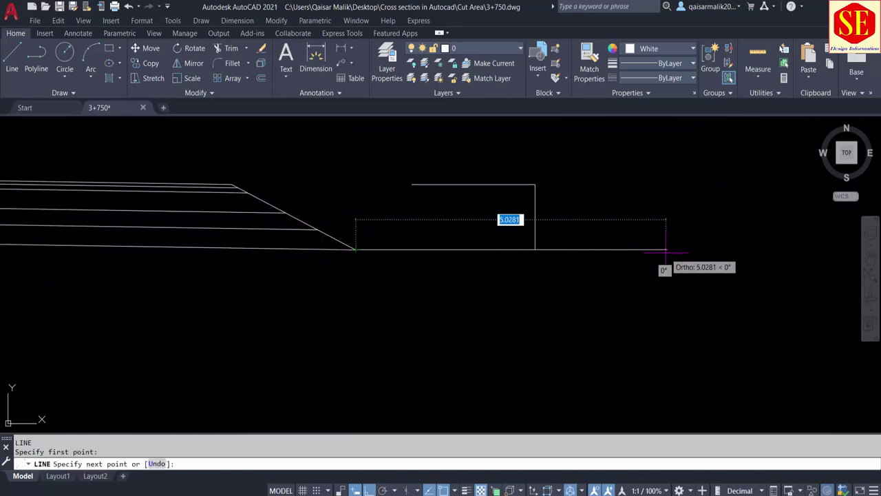
{"action": "type", "text": "2"}
{"action": "key", "text": "Return"}
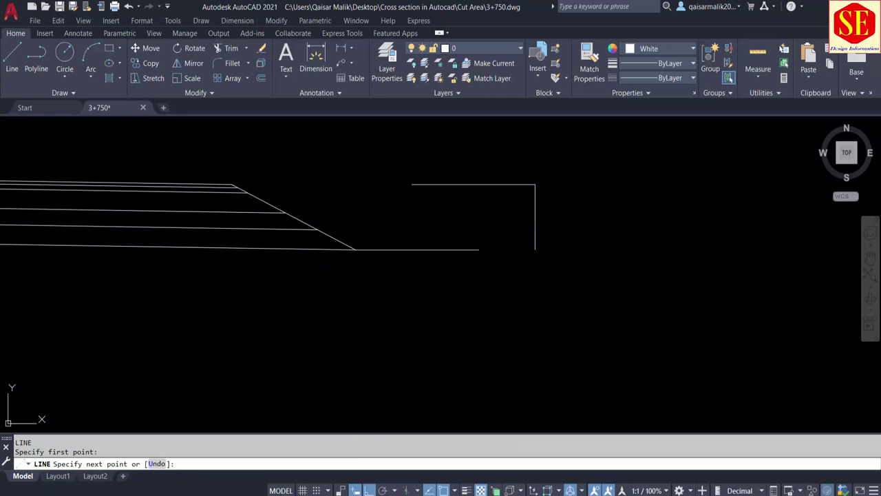
{"action": "scroll", "coordinate": [626, 301], "scroll_direction": "down", "scroll_amount": 5}
{"action": "key", "text": "Escape"}
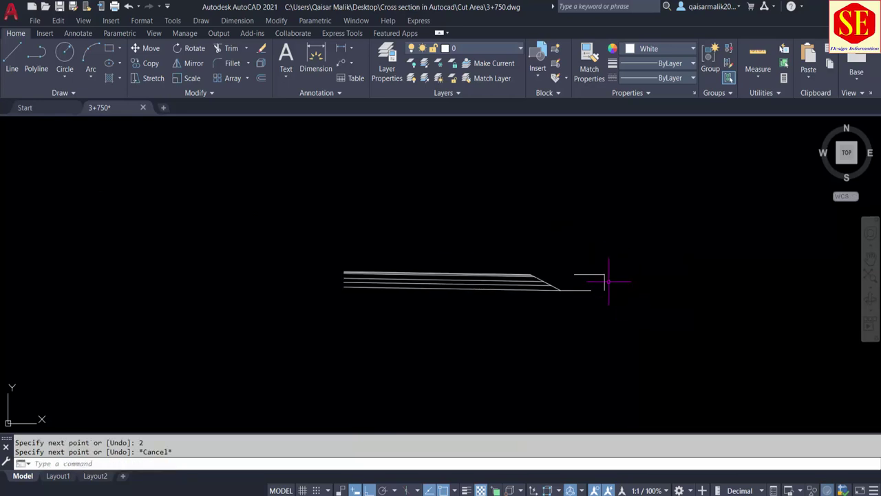
{"action": "scroll", "coordinate": [613, 275], "scroll_direction": "up", "scroll_amount": 2}
Move the two leftover corner lines up and left, above the road layers' end
{"action": "type", "text": "m"}
{"action": "key", "text": "Return"}
{"action": "scroll", "coordinate": [610, 279], "scroll_direction": "up", "scroll_amount": 2}
{"action": "left_click", "coordinate": [594, 258]}
{"action": "left_click", "coordinate": [550, 282]}
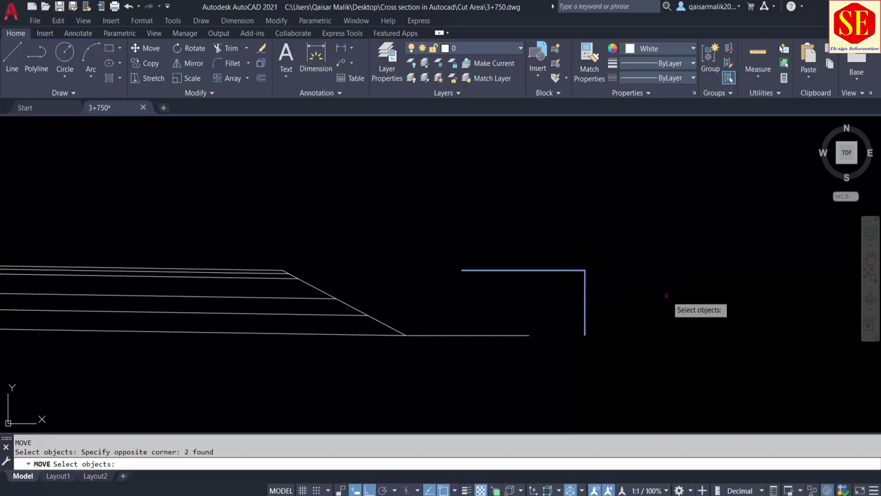
{"action": "key", "text": "Return"}
{"action": "left_click", "coordinate": [667, 295]}
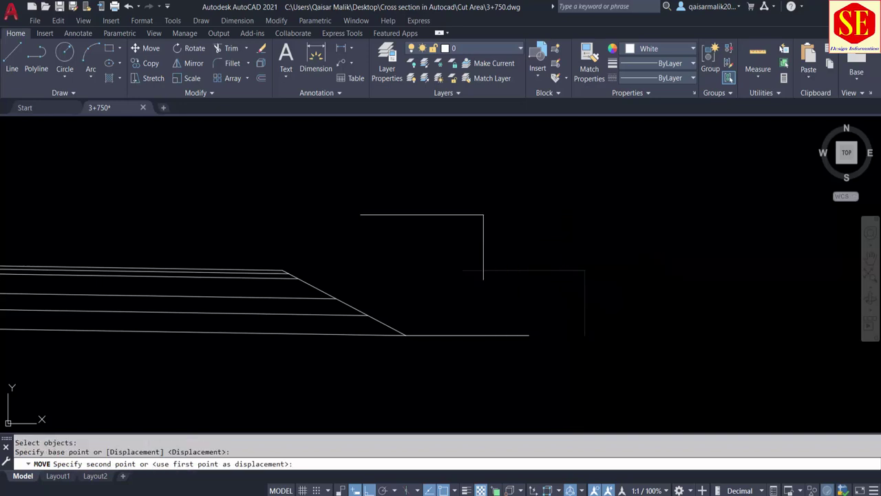
{"action": "key", "text": "F8"}
{"action": "key", "text": "Escape"}
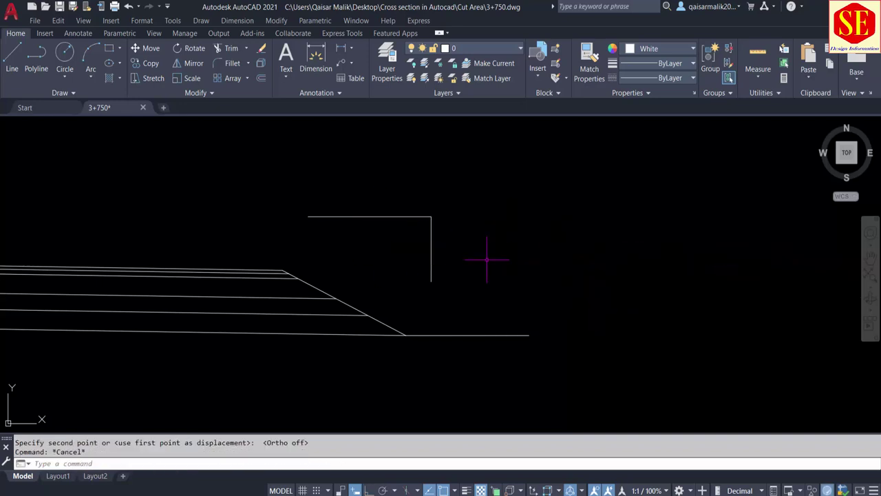
{"action": "scroll", "coordinate": [544, 267], "scroll_direction": "down", "scroll_amount": 5}
{"action": "scroll", "coordinate": [571, 344], "scroll_direction": "up", "scroll_amount": 2}
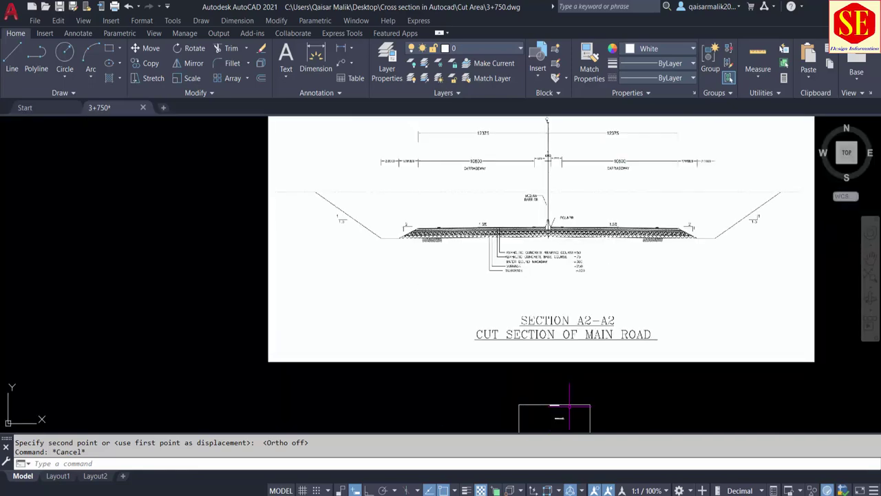
{"action": "scroll", "coordinate": [696, 236], "scroll_direction": "up", "scroll_amount": 4}
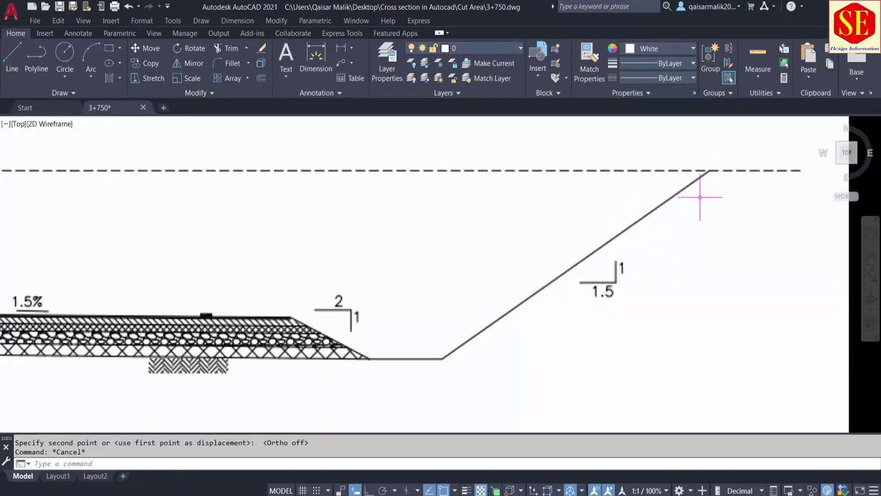
{"action": "scroll", "coordinate": [593, 277], "scroll_direction": "up", "scroll_amount": 2}
{"action": "scroll", "coordinate": [592, 279], "scroll_direction": "up", "scroll_amount": 2}
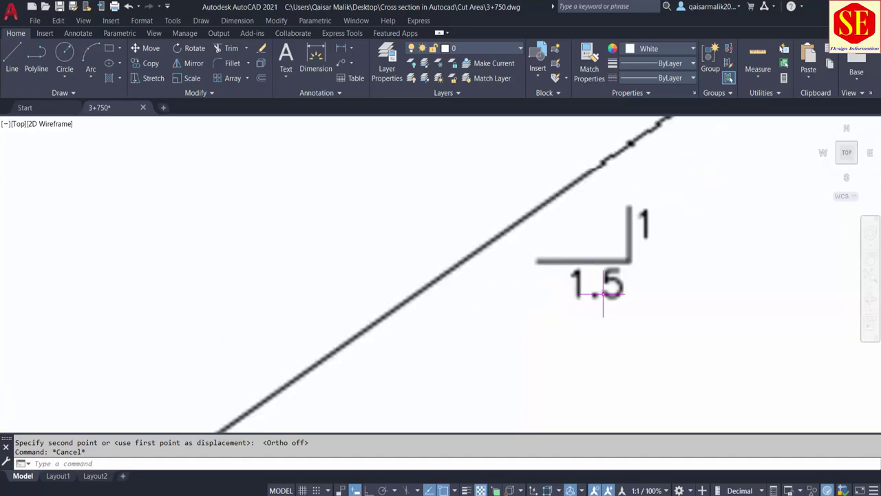
{"action": "scroll", "coordinate": [647, 219], "scroll_direction": "down", "scroll_amount": 4}
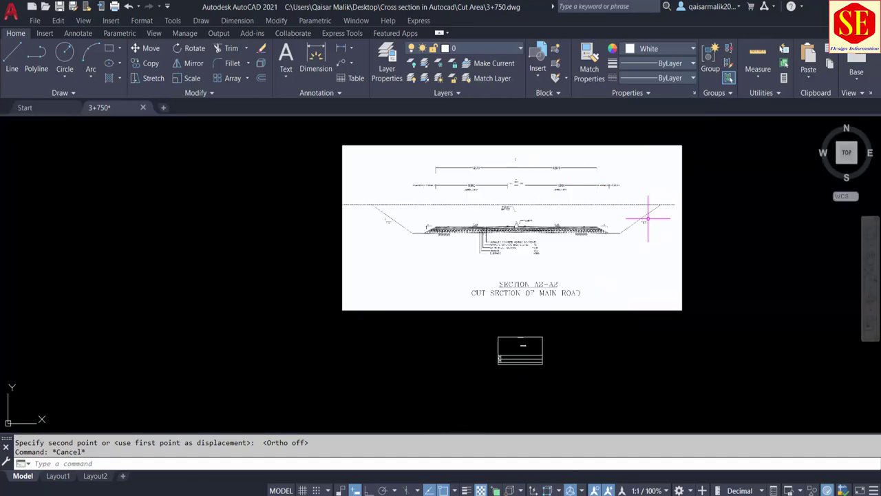
{"action": "scroll", "coordinate": [547, 356], "scroll_direction": "up", "scroll_amount": 1}
{"action": "scroll", "coordinate": [468, 256], "scroll_direction": "up", "scroll_amount": 2}
{"action": "scroll", "coordinate": [369, 166], "scroll_direction": "up", "scroll_amount": 2}
{"action": "middle_click_drag", "start_coordinate": [369, 165], "coordinate": [535, 299]}
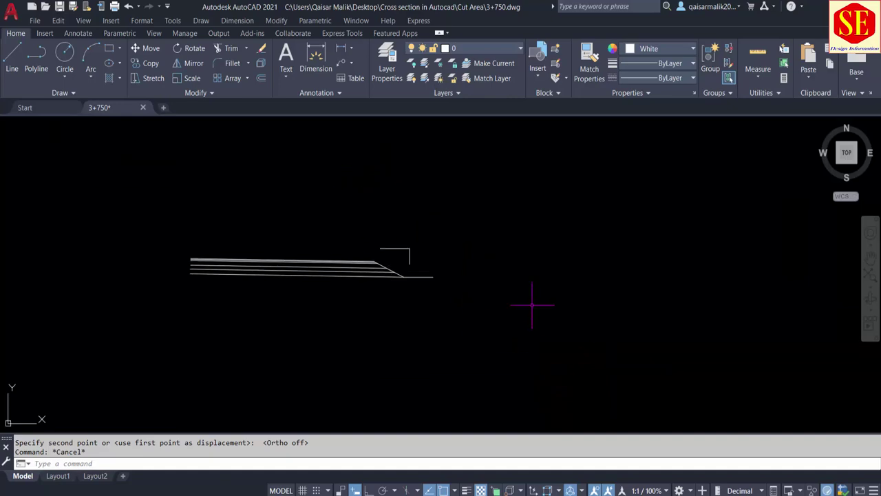
{"action": "scroll", "coordinate": [427, 268], "scroll_direction": "up", "scroll_amount": 3}
From the bottom line's right end, draw a closed triangle 1.5 across and 1 up, forming the slope
{"action": "key", "text": "Return"}
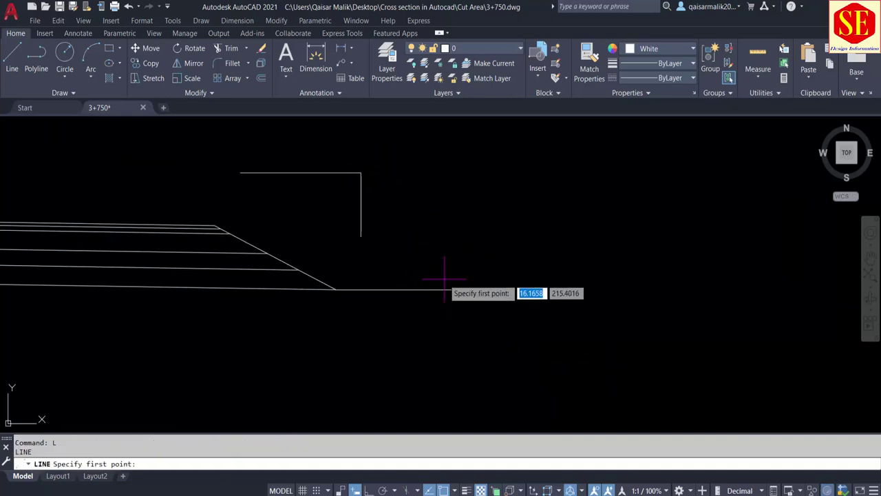
{"action": "key", "text": "Return"}
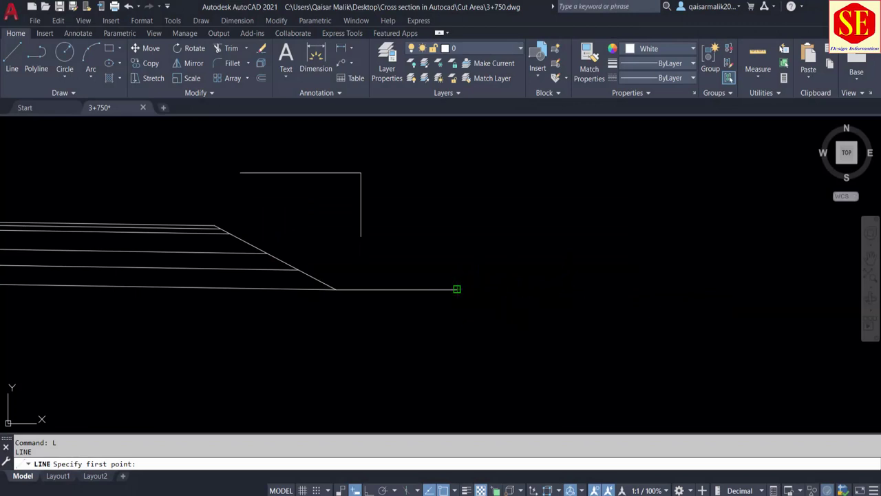
{"action": "left_click", "coordinate": [456, 289]}
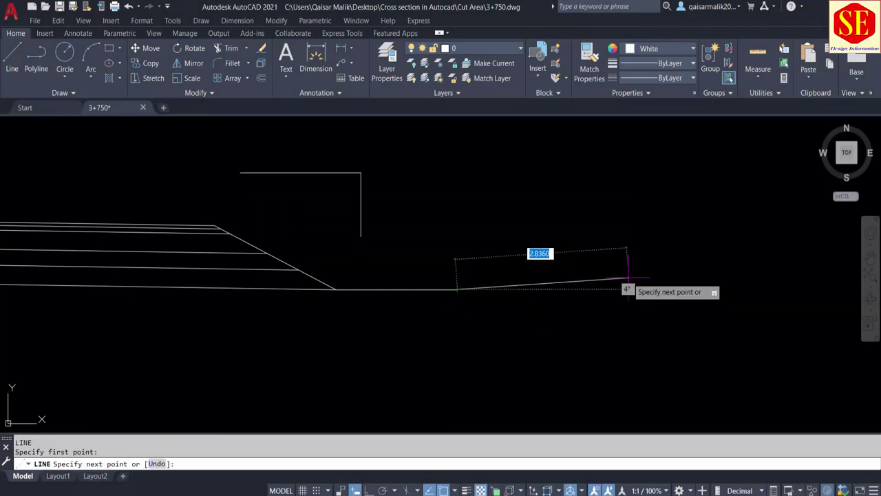
{"action": "key", "text": "F8"}
{"action": "type", "text": "1.5"}
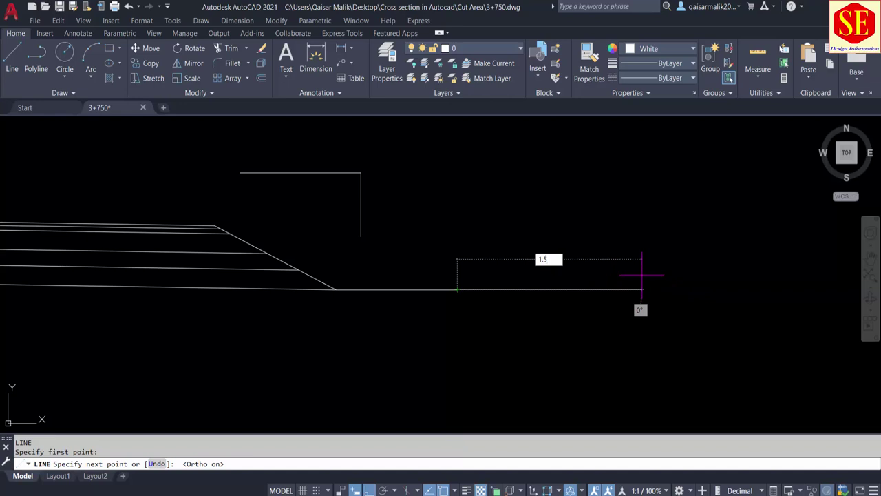
{"action": "key", "text": "Return"}
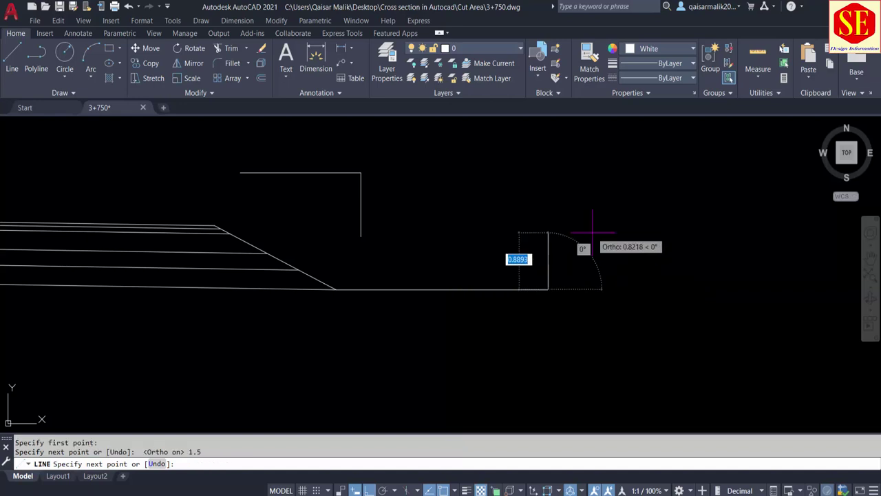
{"action": "type", "text": "1"}
{"action": "key", "text": "Return"}
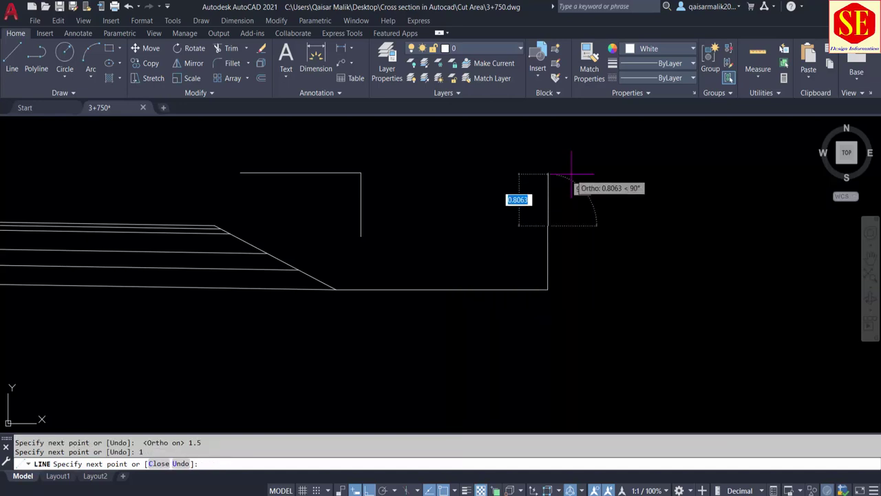
{"action": "type", "text": "c"}
{"action": "key", "text": "Return"}
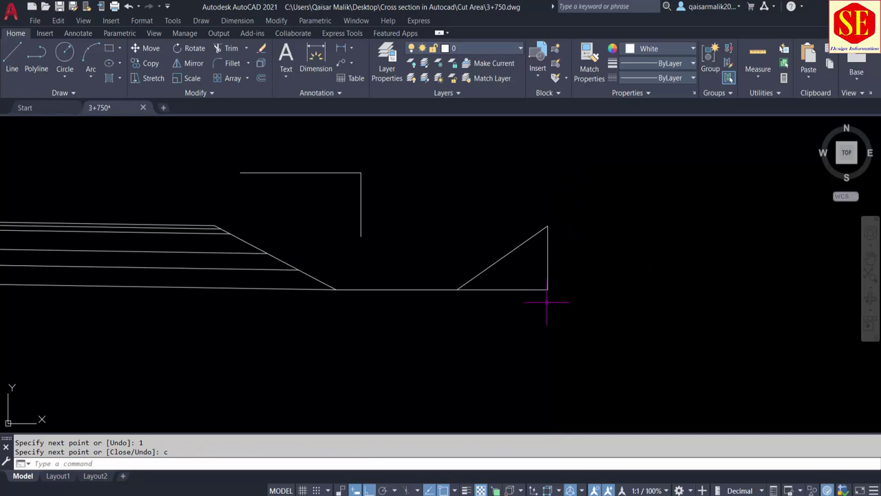
Move the triangle's horizontal and vertical legs off to the right
{"action": "scroll", "coordinate": [546, 300], "scroll_direction": "up", "scroll_amount": 1}
{"action": "left_click_drag", "start_coordinate": [692, 242], "coordinate": [522, 298]}
{"action": "type", "text": "m"}
{"action": "key", "text": "Return"}
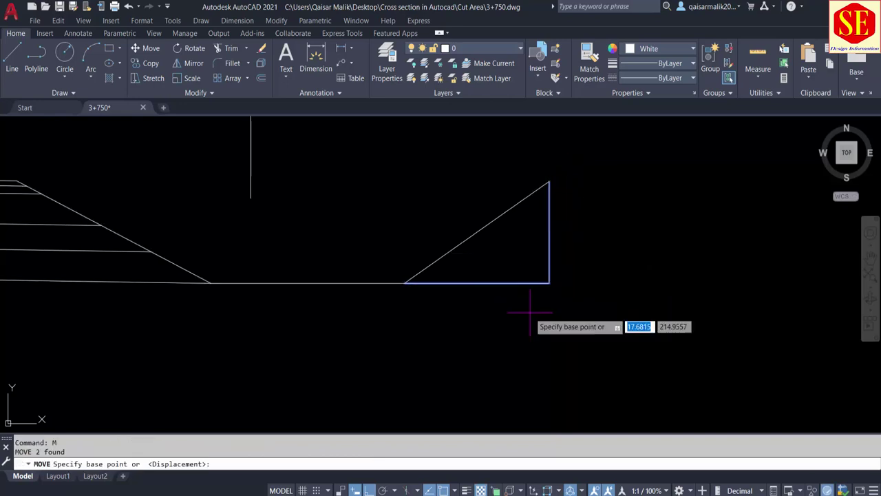
{"action": "left_click", "coordinate": [523, 307]}
{"action": "scroll", "coordinate": [510, 318], "scroll_direction": "down", "scroll_amount": 2}
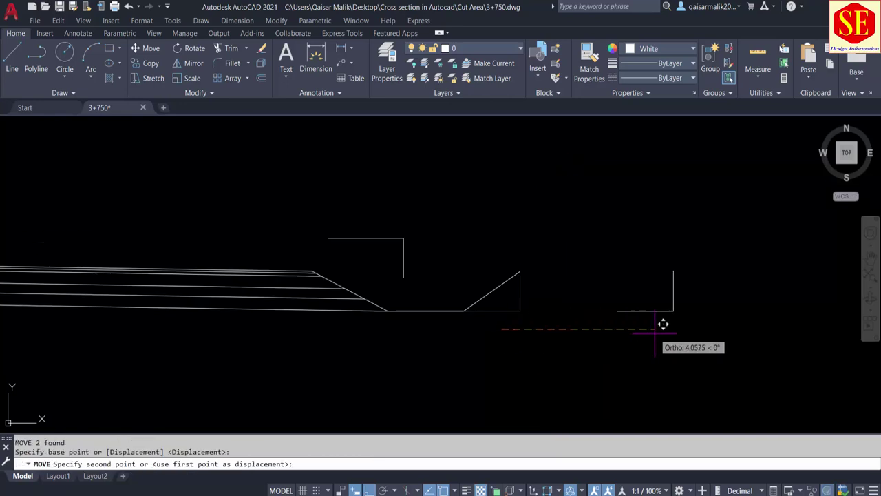
{"action": "left_click", "coordinate": [640, 323]}
{"action": "key", "text": "Escape"}
Draw a temporary horizontal level line above the cut slope
{"action": "scroll", "coordinate": [458, 272], "scroll_direction": "down", "scroll_amount": 2}
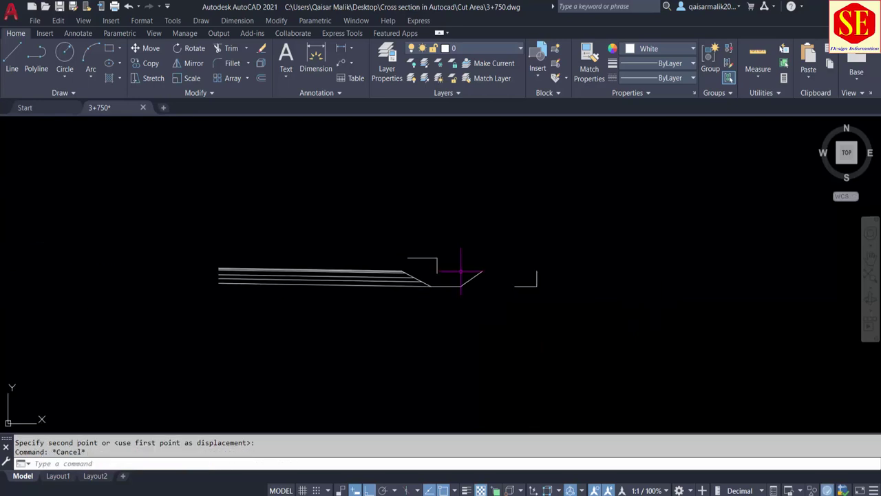
{"action": "scroll", "coordinate": [475, 281], "scroll_direction": "up", "scroll_amount": 4}
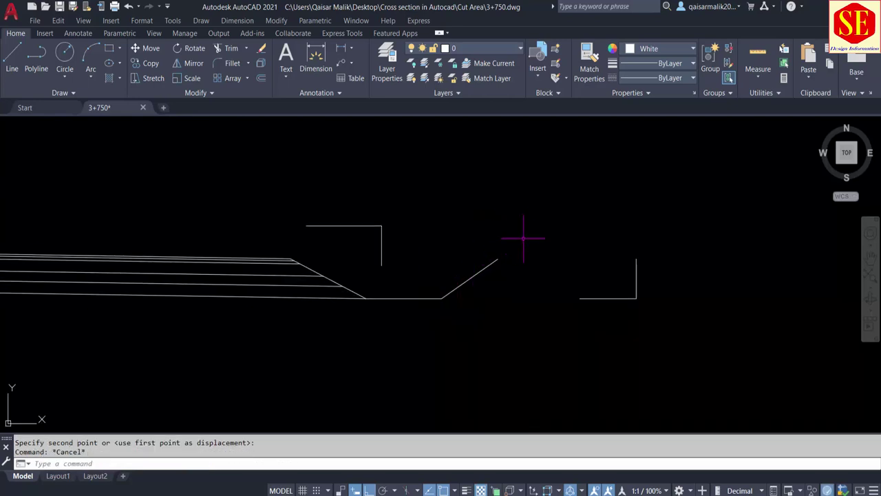
{"action": "scroll", "coordinate": [535, 233], "scroll_direction": "down", "scroll_amount": 3}
{"action": "type", "text": "l"}
{"action": "key", "text": "Return"}
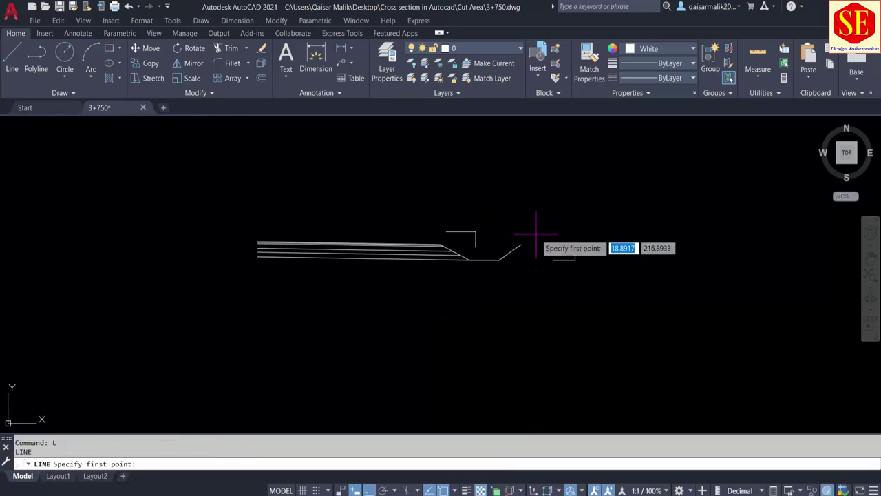
{"action": "scroll", "coordinate": [550, 220], "scroll_direction": "down", "scroll_amount": 2}
{"action": "left_click", "coordinate": [618, 164]}
{"action": "left_click", "coordinate": [424, 172]}
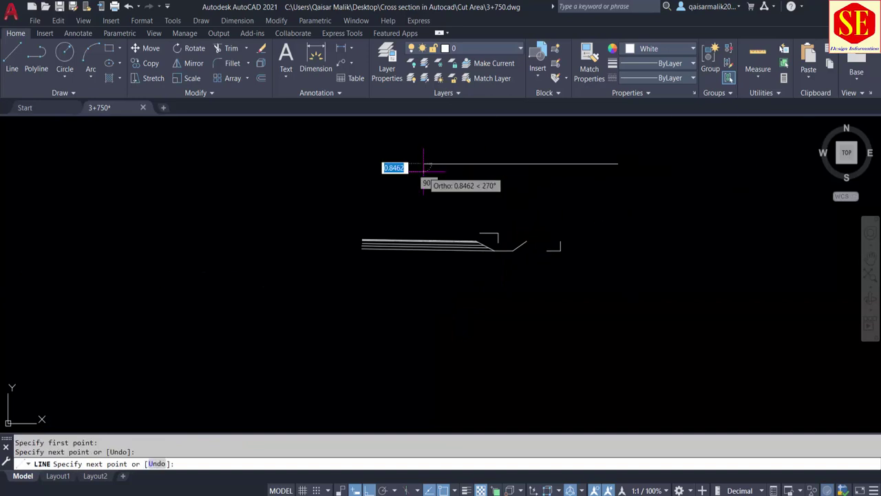
{"action": "key", "text": "Escape"}
Stretch the level line further right so the slope can reach it
{"action": "type", "text": "x"}
{"action": "key", "text": "Return"}
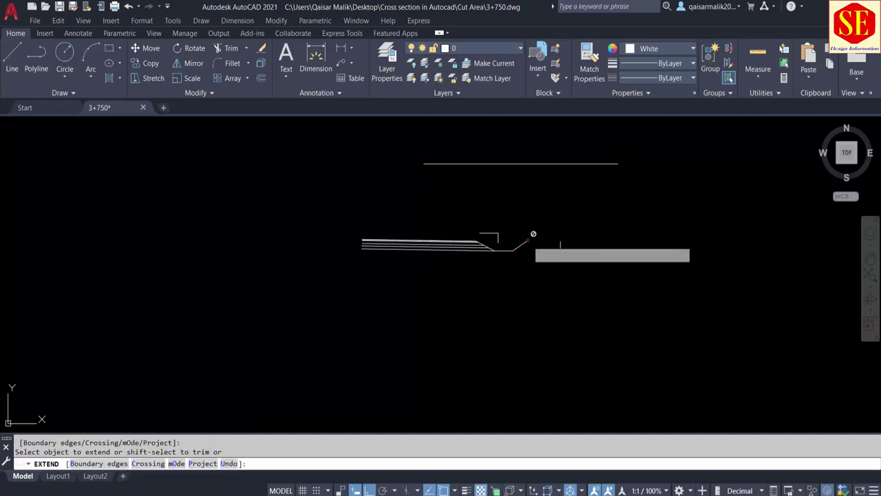
{"action": "left_click", "coordinate": [524, 243]}
{"action": "key", "text": "Escape"}
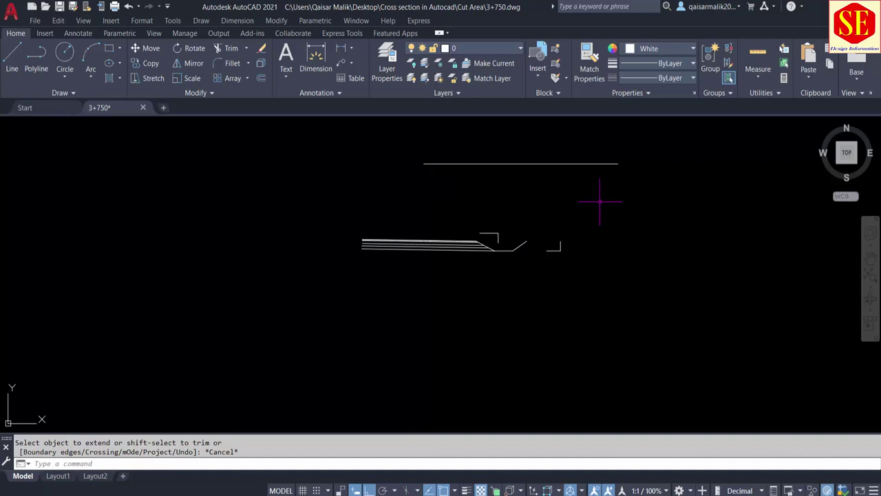
{"action": "left_click", "coordinate": [612, 163]}
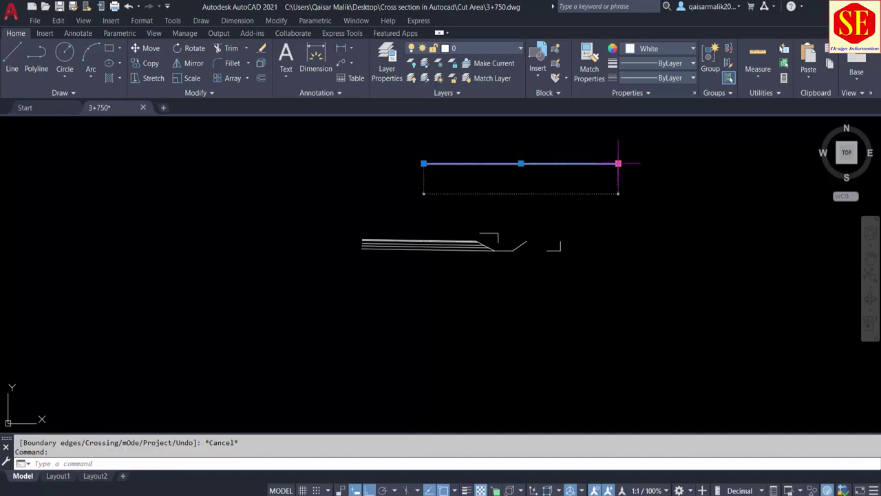
{"action": "left_click", "coordinate": [618, 163]}
{"action": "left_click", "coordinate": [787, 163]}
{"action": "key", "text": "Escape"}
{"action": "type", "text": "e"}
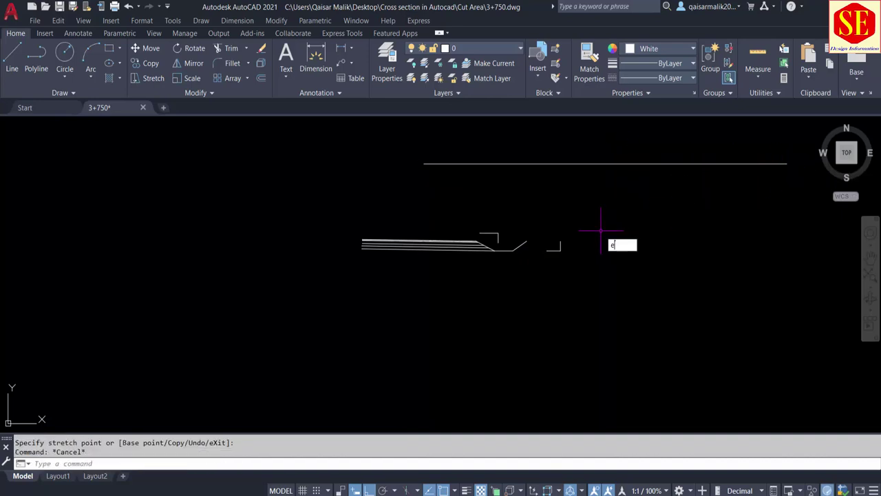
Extend the cut slope line up to the level line
{"action": "type", "text": "x"}
{"action": "key", "text": "Escape"}
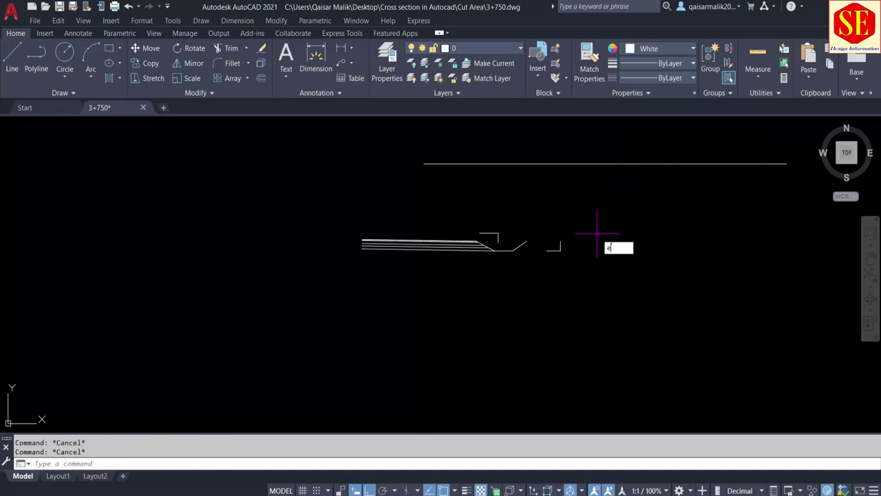
{"action": "type", "text": "x"}
{"action": "key", "text": "Return"}
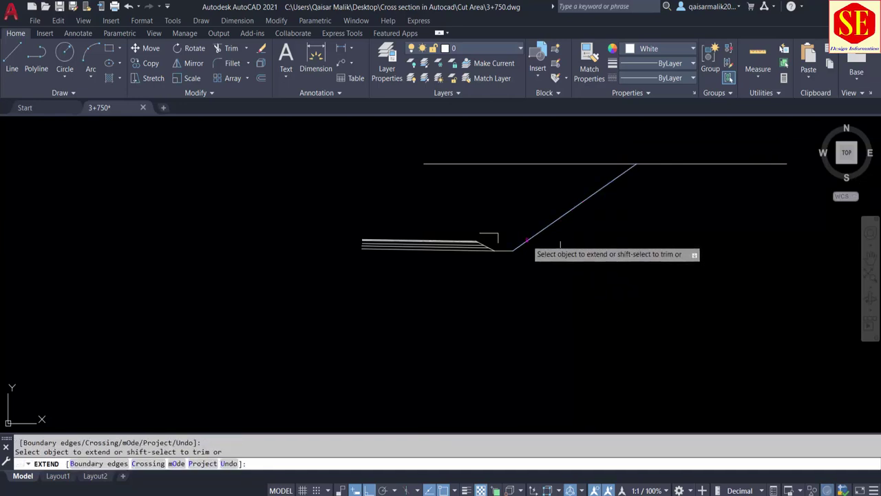
{"action": "key", "text": "Escape"}
Erase the temporary level line and centre the lengthened slope in view
{"action": "left_click", "coordinate": [719, 163]}
{"action": "left_click", "coordinate": [712, 195]}
{"action": "type", "text": "e"}
{"action": "key", "text": "Return"}
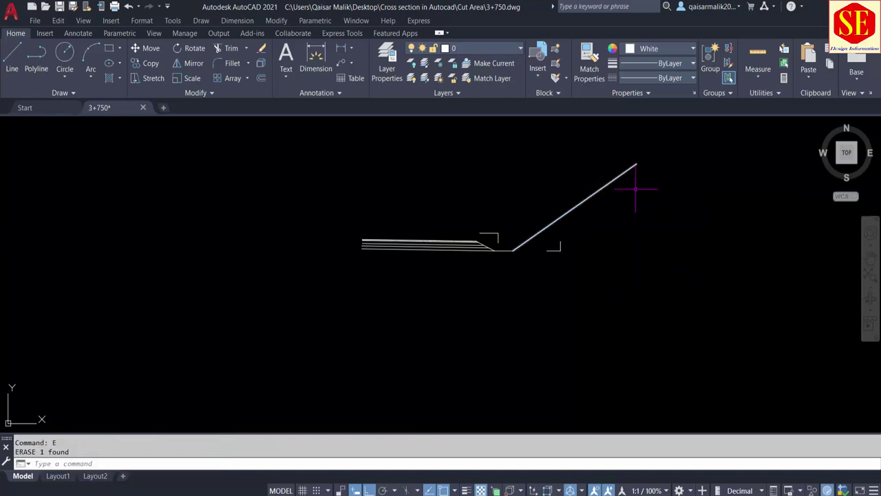
{"action": "middle_click_drag", "start_coordinate": [619, 177], "coordinate": [668, 203]}
{"action": "scroll", "coordinate": [662, 208], "scroll_direction": "up", "scroll_amount": 2}
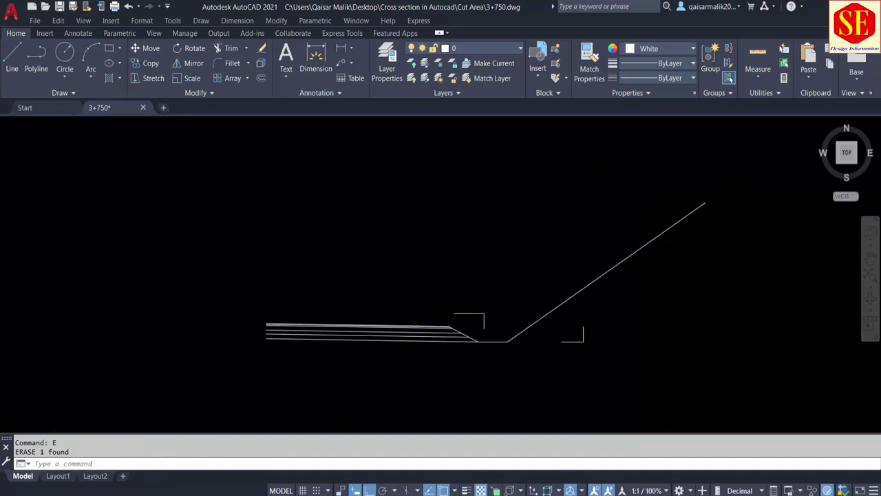
Draw a vertical polyline centreline straight up from the origin 0,0 with Ortho
{"action": "scroll", "coordinate": [434, 324], "scroll_direction": "down", "scroll_amount": 2}
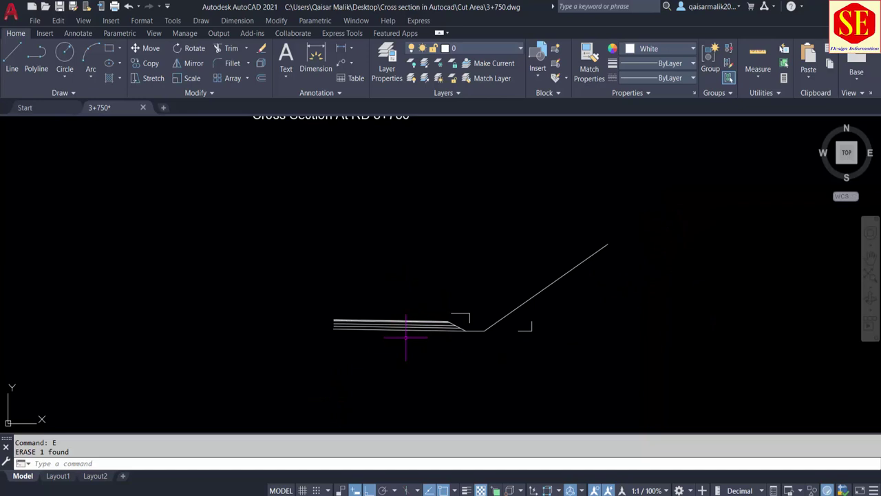
{"action": "type", "text": "M"}
{"action": "key", "text": "Escape"}
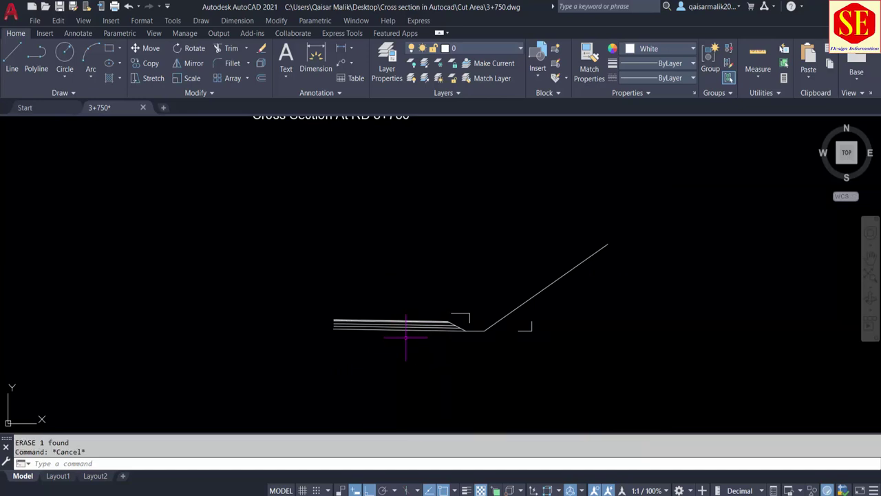
{"action": "type", "text": "PL"}
{"action": "key", "text": "Return"}
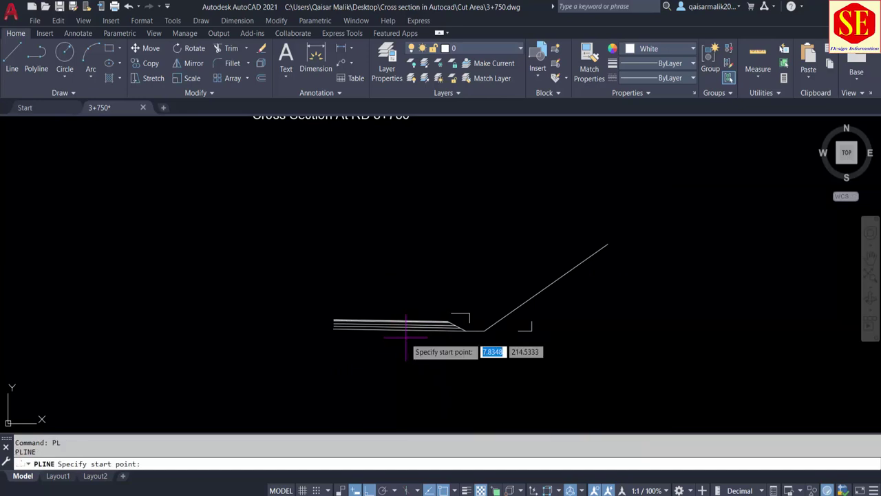
{"action": "key", "text": "Tab"}
{"action": "type", "text": "0"}
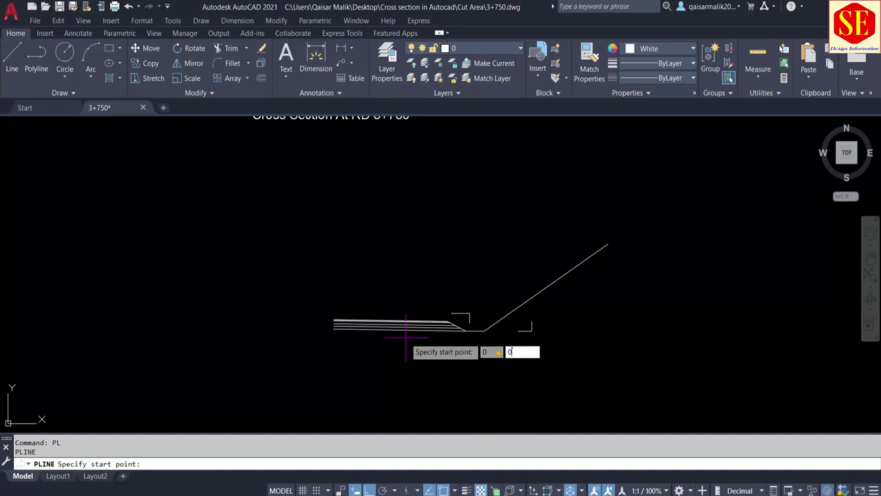
{"action": "key", "text": "Return"}
{"action": "scroll", "coordinate": [344, 240], "scroll_direction": "down", "scroll_amount": 2}
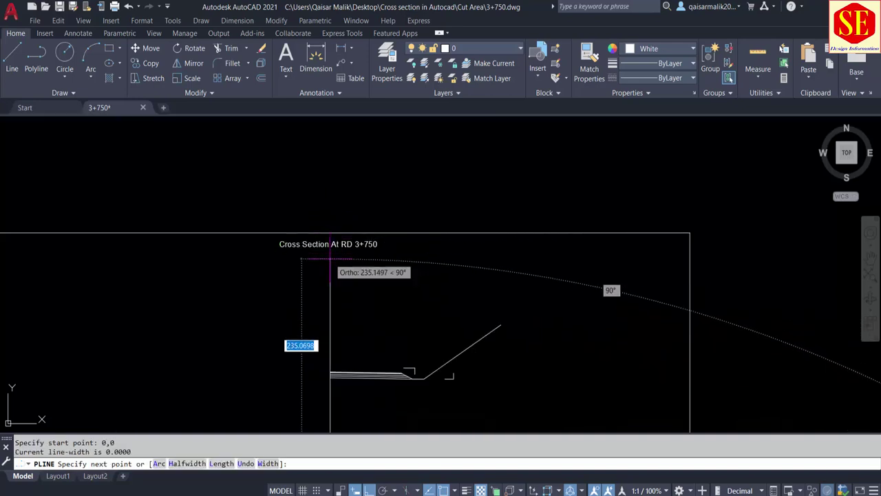
{"action": "left_click", "coordinate": [330, 259]}
{"action": "key", "text": "Escape"}
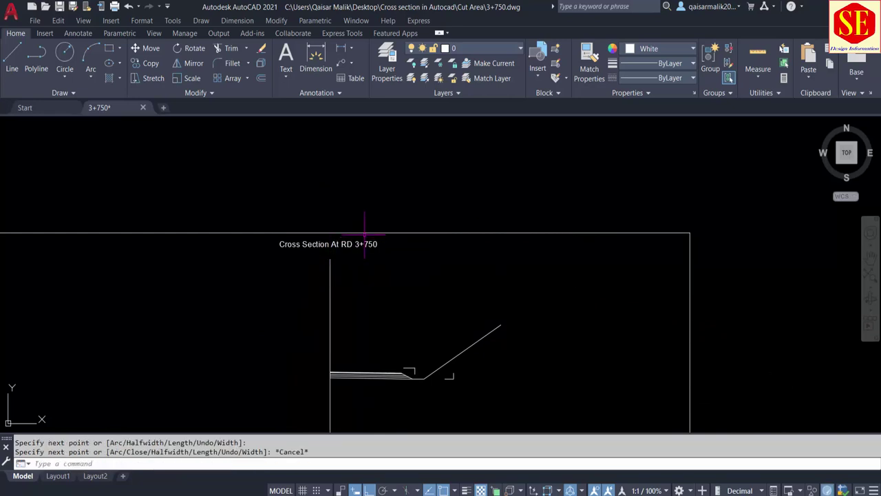
{"action": "scroll", "coordinate": [360, 248], "scroll_direction": "down", "scroll_amount": 3}
{"action": "scroll", "coordinate": [351, 315], "scroll_direction": "up", "scroll_amount": 3}
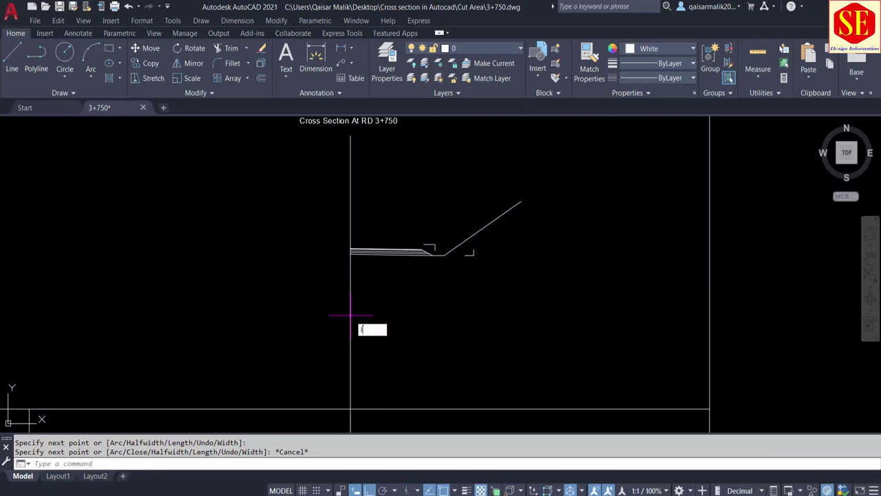
Draw a short stray horizontal line, then erase it
{"action": "type", "text": "l"}
{"action": "key", "text": "Return"}
{"action": "left_click", "coordinate": [381, 322]}
{"action": "left_click", "coordinate": [283, 322]}
{"action": "key", "text": "Escape"}
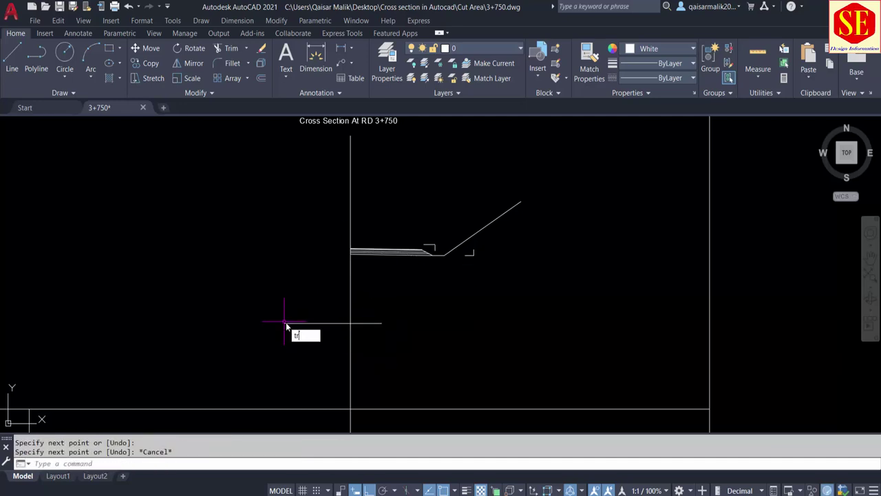
{"action": "key", "text": "Return"}
{"action": "key", "text": "Escape"}
{"action": "left_click", "coordinate": [297, 323]}
{"action": "left_click", "coordinate": [294, 337]}
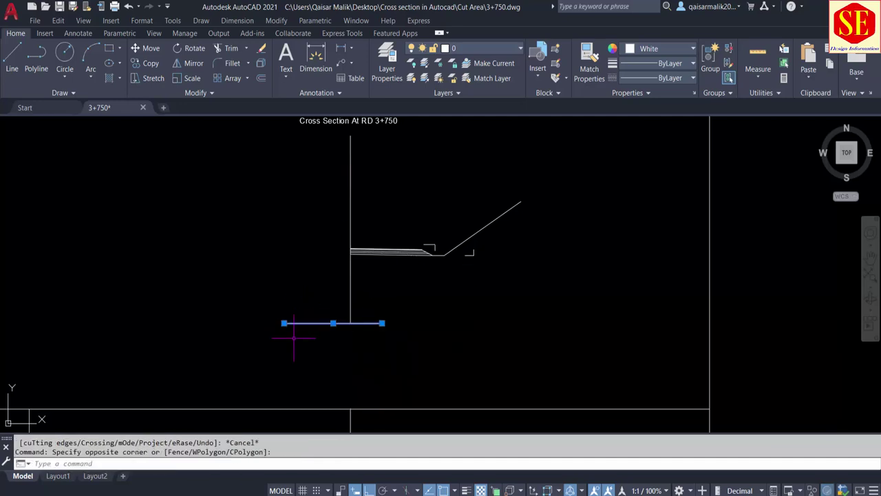
{"action": "type", "text": "e"}
{"action": "key", "text": "Return"}
{"action": "scroll", "coordinate": [296, 334], "scroll_direction": "down", "scroll_amount": 2}
{"action": "scroll", "coordinate": [344, 282], "scroll_direction": "up", "scroll_amount": 3}
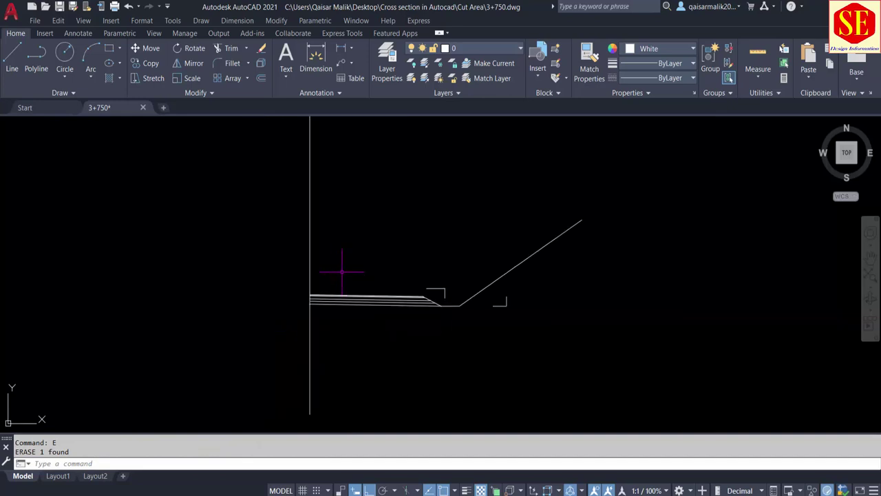
Mirror all 13 pieces of the half section about the centreline, keeping the originals
{"action": "type", "text": "mi"}
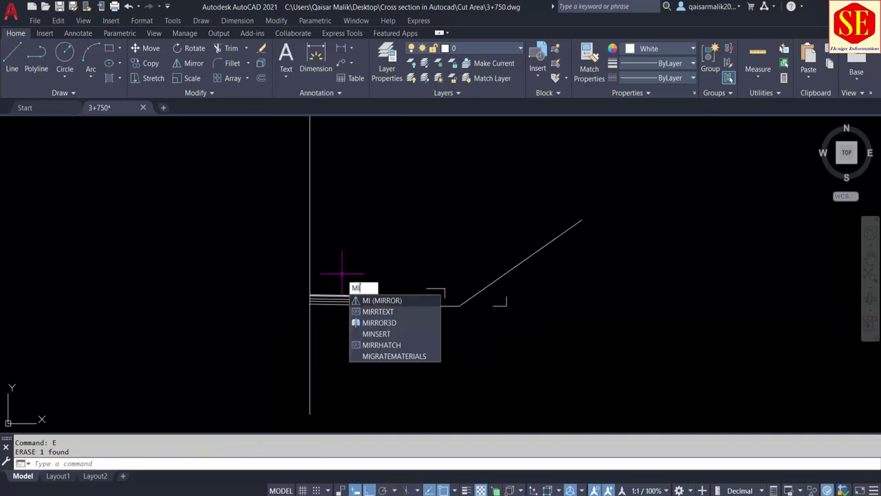
{"action": "key", "text": "Return"}
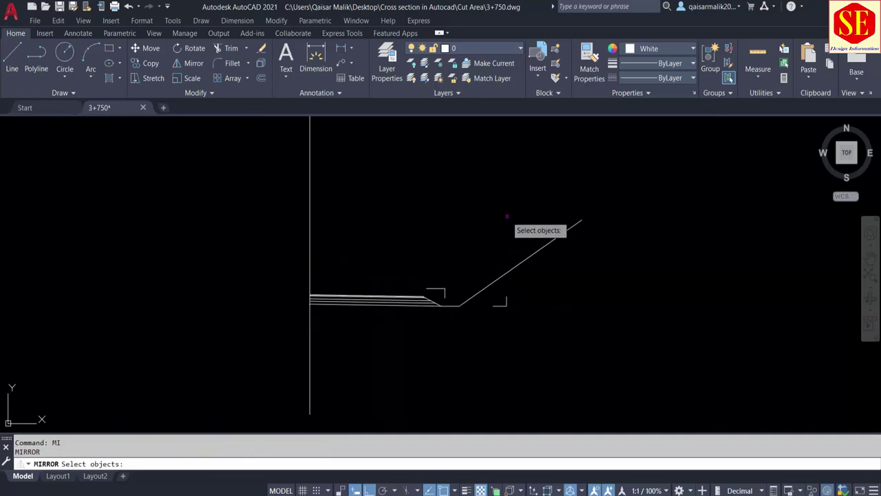
{"action": "left_click", "coordinate": [631, 186]}
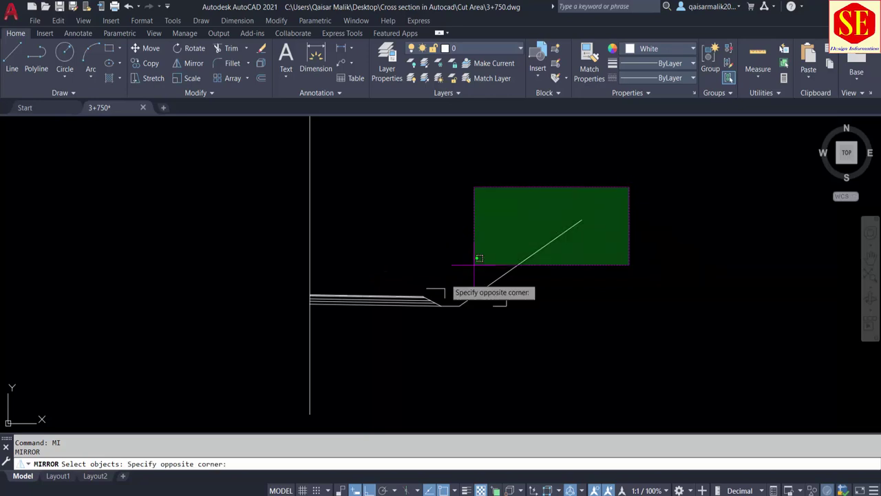
{"action": "left_click", "coordinate": [362, 357]}
{"action": "key", "text": "Return"}
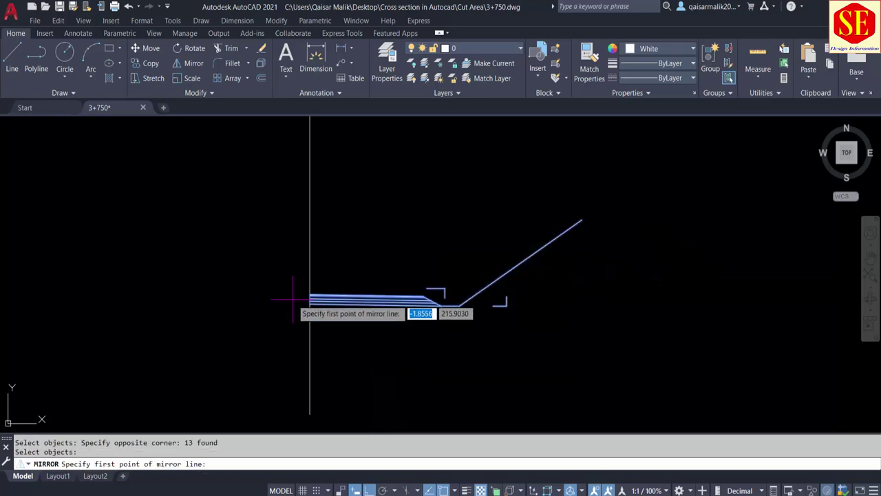
{"action": "scroll", "coordinate": [292, 295], "scroll_direction": "up", "scroll_amount": 2}
{"action": "left_click", "coordinate": [319, 292]}
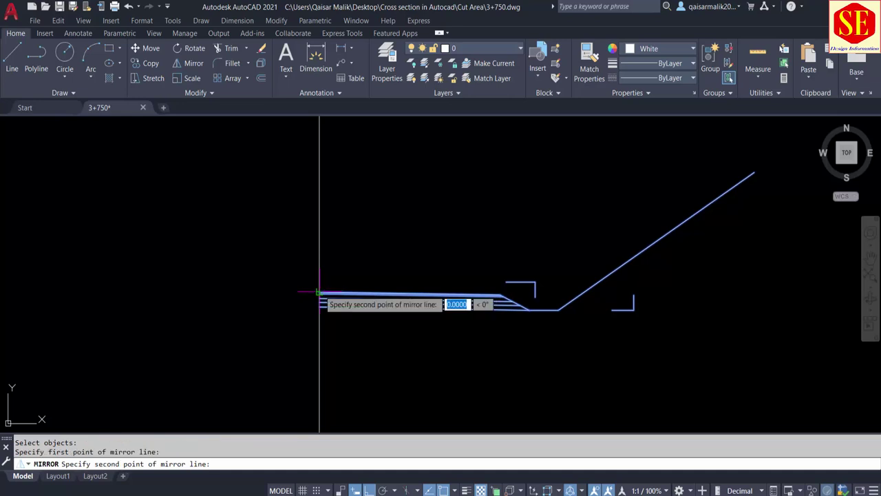
{"action": "right_click", "coordinate": [319, 357]}
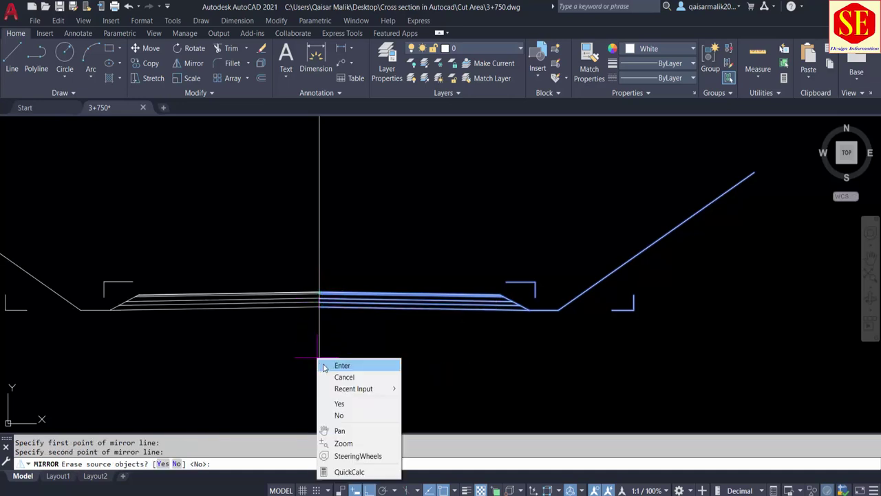
{"action": "left_click", "coordinate": [329, 363]}
{"action": "scroll", "coordinate": [419, 338], "scroll_direction": "down", "scroll_amount": 2}
{"action": "scroll", "coordinate": [358, 282], "scroll_direction": "down", "scroll_amount": 1}
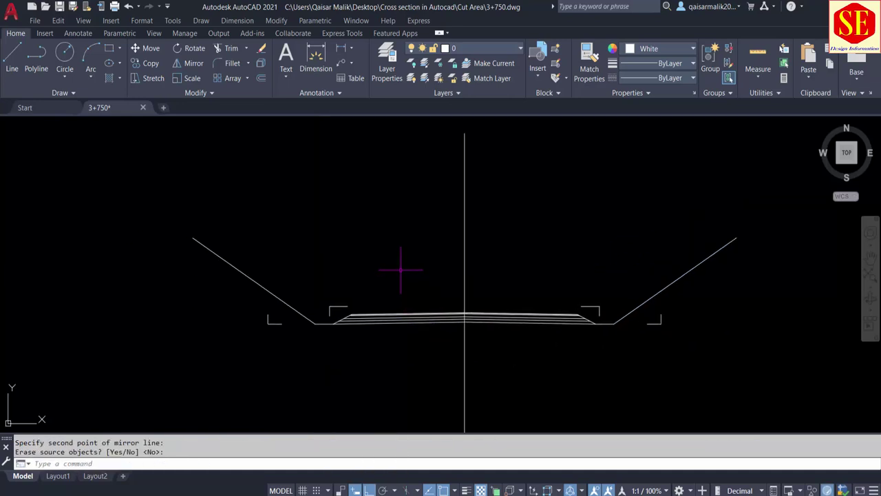
{"action": "scroll", "coordinate": [403, 269], "scroll_direction": "up", "scroll_amount": 2}
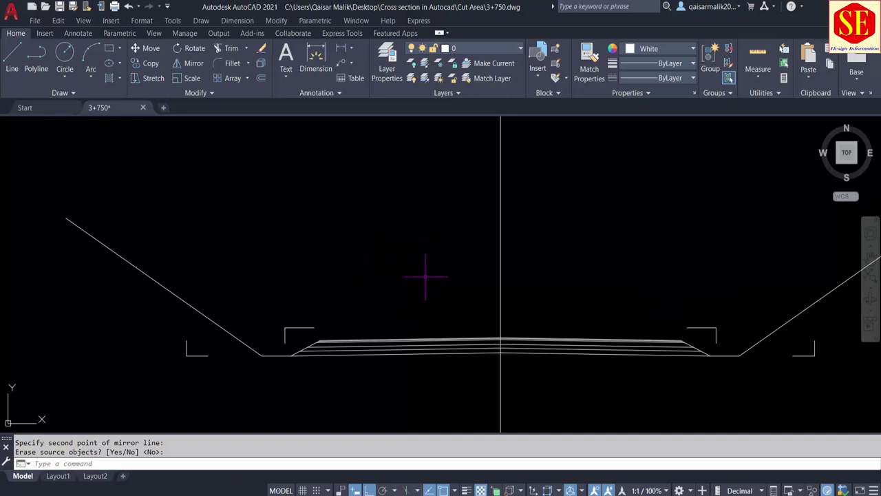
{"action": "scroll", "coordinate": [441, 273], "scroll_direction": "down", "scroll_amount": 5}
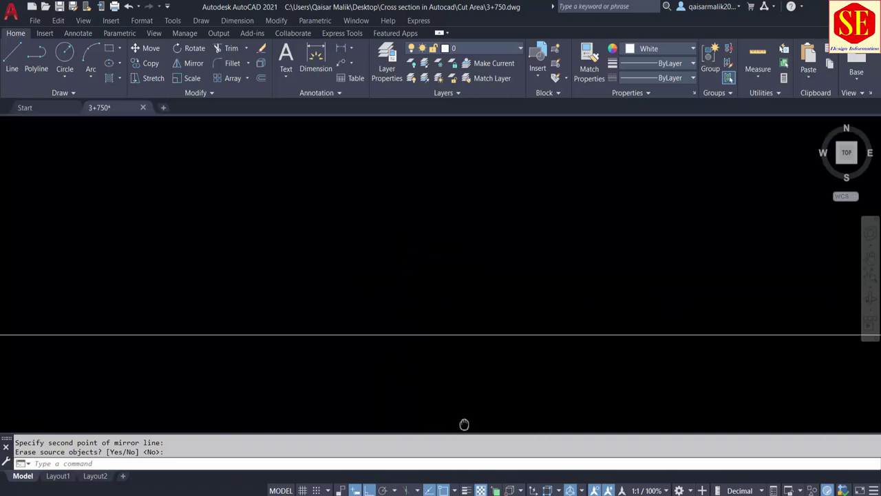
{"action": "scroll", "coordinate": [462, 413], "scroll_direction": "up", "scroll_amount": 5}
{"action": "middle_click_drag", "start_coordinate": [489, 159], "coordinate": [494, 283]}
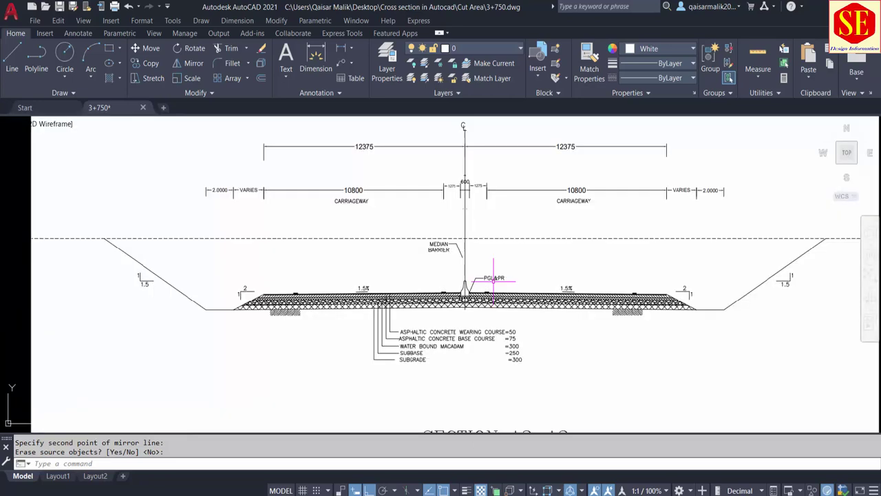
{"action": "scroll", "coordinate": [405, 262], "scroll_direction": "down", "scroll_amount": 4}
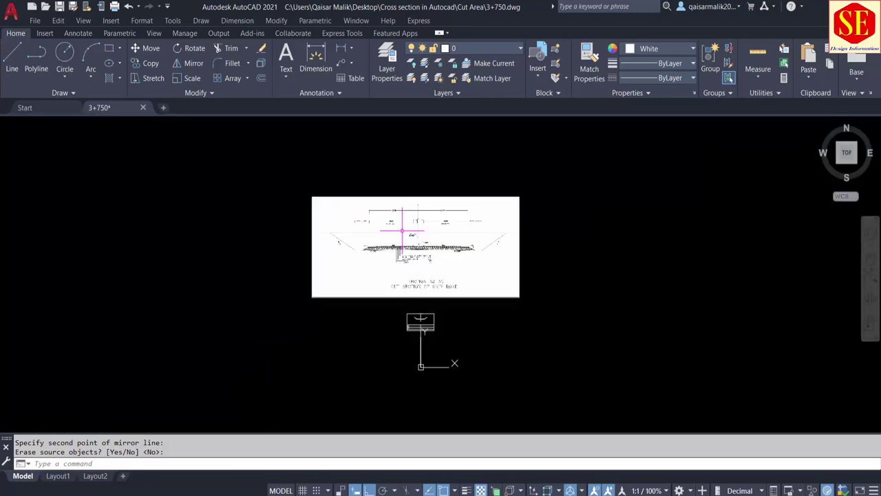
{"action": "scroll", "coordinate": [351, 241], "scroll_direction": "up", "scroll_amount": 4}
{"action": "scroll", "coordinate": [345, 227], "scroll_direction": "up", "scroll_amount": 1}
{"action": "scroll", "coordinate": [373, 244], "scroll_direction": "down", "scroll_amount": 5}
{"action": "scroll", "coordinate": [373, 244], "scroll_direction": "up", "scroll_amount": 5}
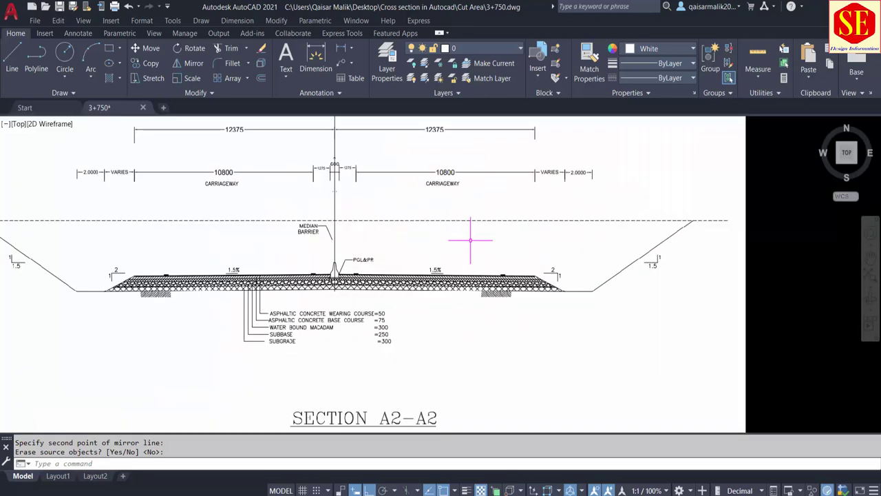
{"action": "scroll", "coordinate": [517, 251], "scroll_direction": "down", "scroll_amount": 6}
{"action": "scroll", "coordinate": [482, 290], "scroll_direction": "up", "scroll_amount": 5}
{"action": "scroll", "coordinate": [484, 292], "scroll_direction": "up", "scroll_amount": 4}
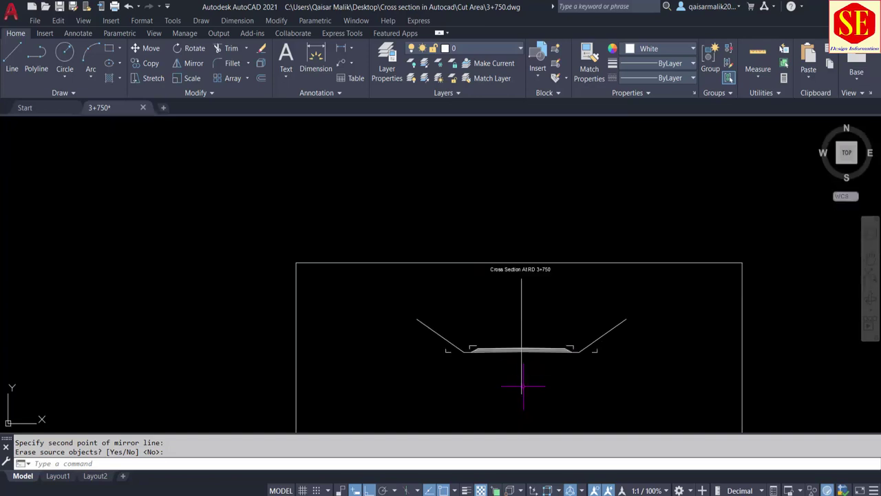
{"action": "scroll", "coordinate": [485, 293], "scroll_direction": "up", "scroll_amount": 2}
{"action": "scroll", "coordinate": [486, 293], "scroll_direction": "up", "scroll_amount": 2}
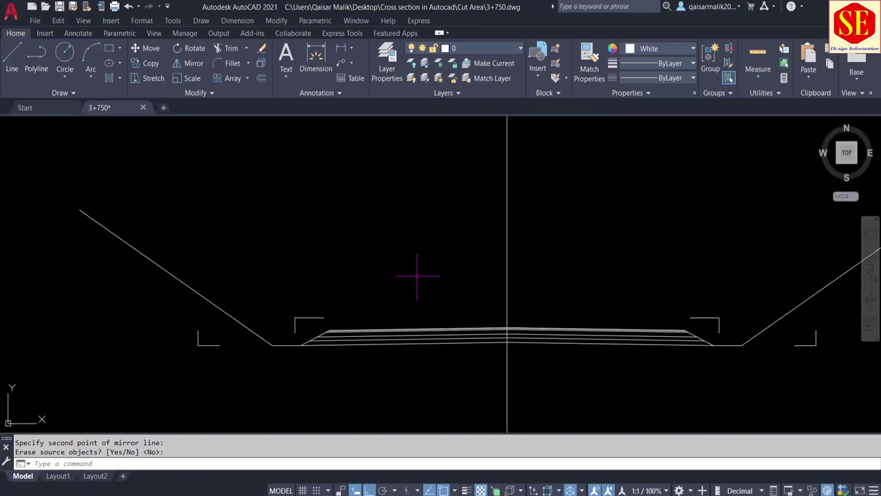
Scale both right-angle slope markers down by a factor of 0.75
{"action": "scroll", "coordinate": [523, 275], "scroll_direction": "down", "scroll_amount": 2}
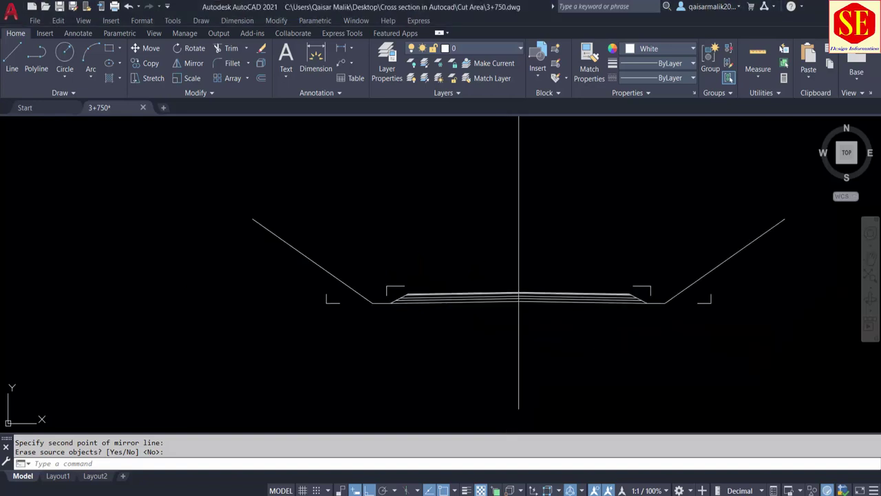
{"action": "scroll", "coordinate": [665, 274], "scroll_direction": "up", "scroll_amount": 5}
{"action": "scroll", "coordinate": [619, 323], "scroll_direction": "up", "scroll_amount": 3}
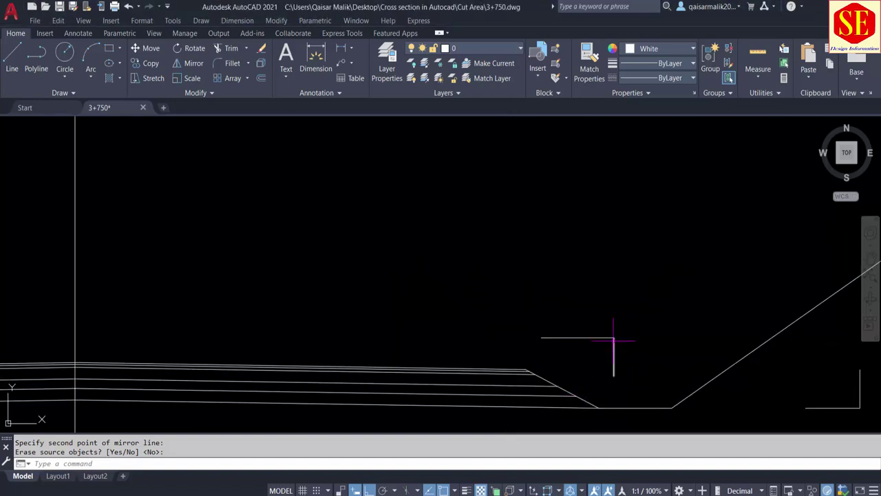
{"action": "type", "text": "s"}
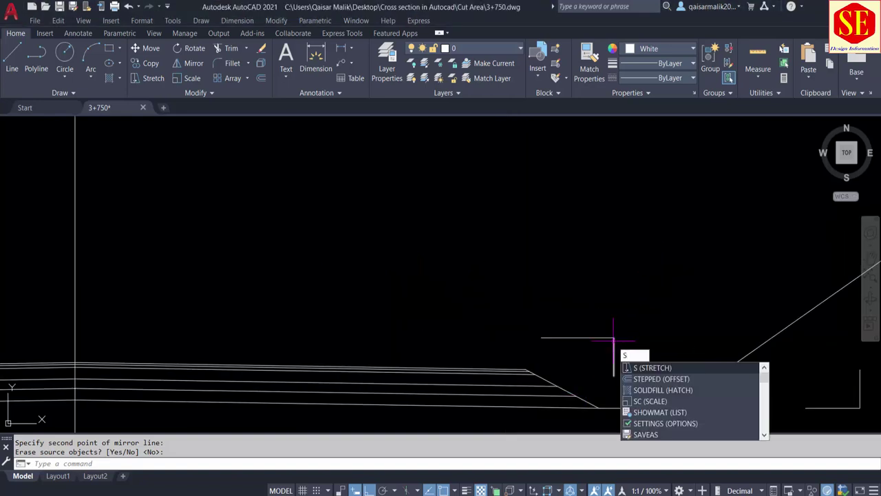
{"action": "type", "text": "c"}
{"action": "key", "text": "Return"}
{"action": "left_click", "coordinate": [624, 328]}
{"action": "left_click", "coordinate": [598, 346]}
{"action": "key", "text": "Return"}
{"action": "left_click", "coordinate": [596, 299]}
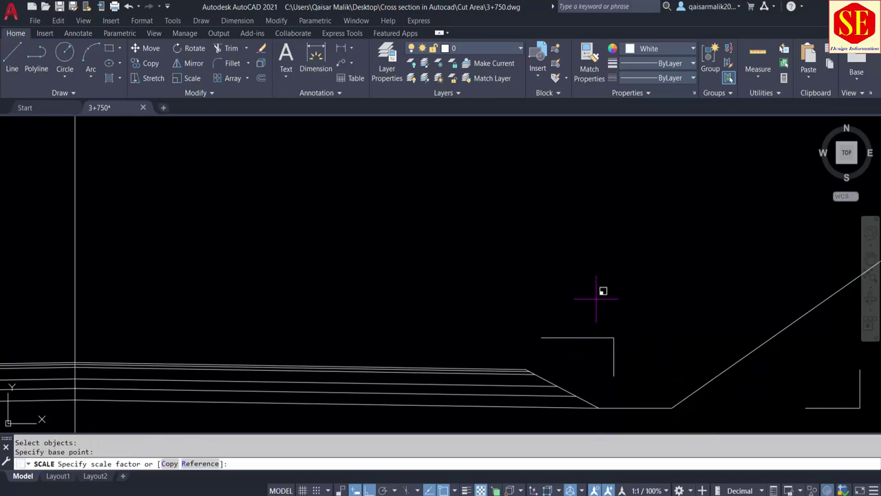
{"action": "type", "text": ".75"}
{"action": "key", "text": "Return"}
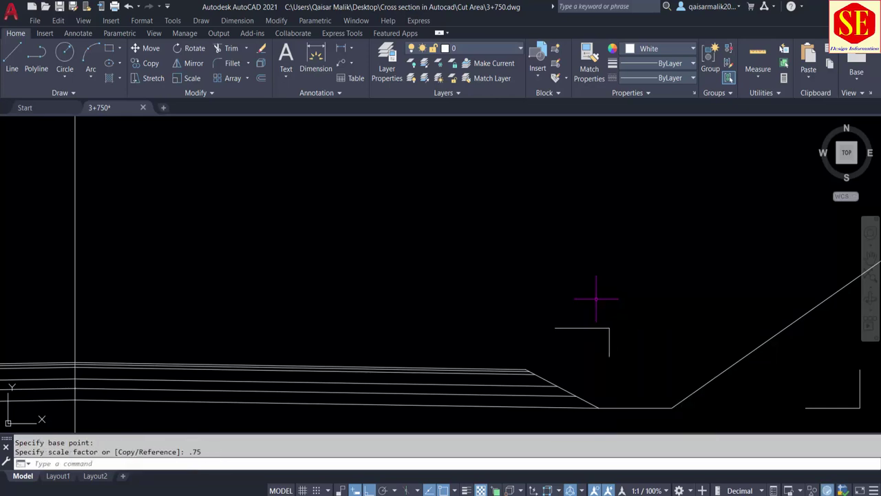
{"action": "key", "text": "Return"}
{"action": "left_click", "coordinate": [637, 311]}
{"action": "left_click", "coordinate": [532, 373]}
{"action": "key", "text": "Return"}
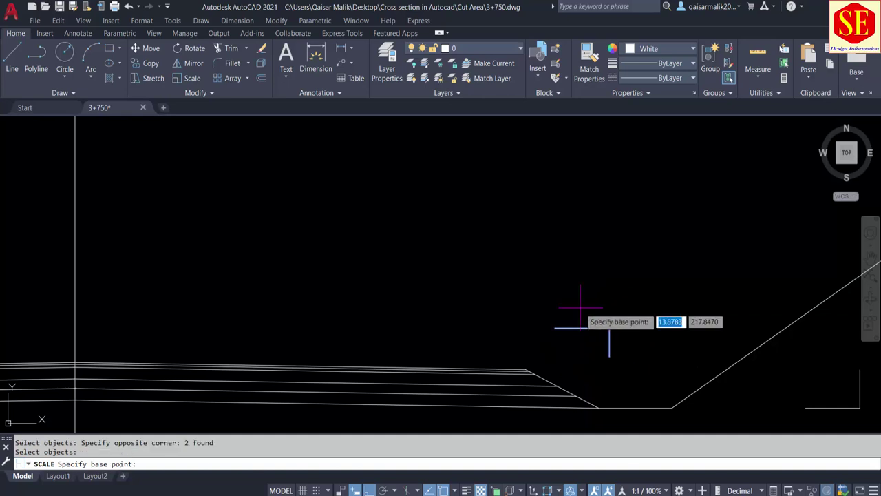
{"action": "left_click", "coordinate": [582, 308]}
{"action": "key", "text": "Return"}
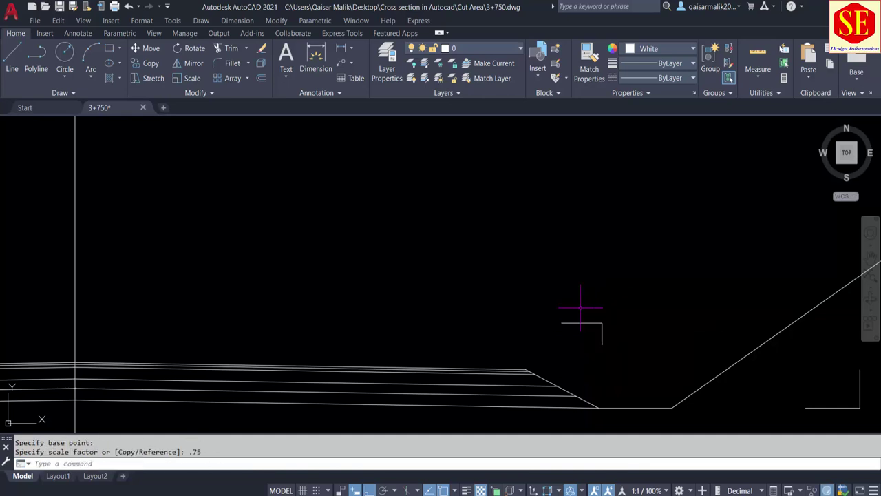
Move the first slope marker lower down
{"action": "scroll", "coordinate": [591, 375], "scroll_direction": "up", "scroll_amount": 1}
{"action": "type", "text": "m"}
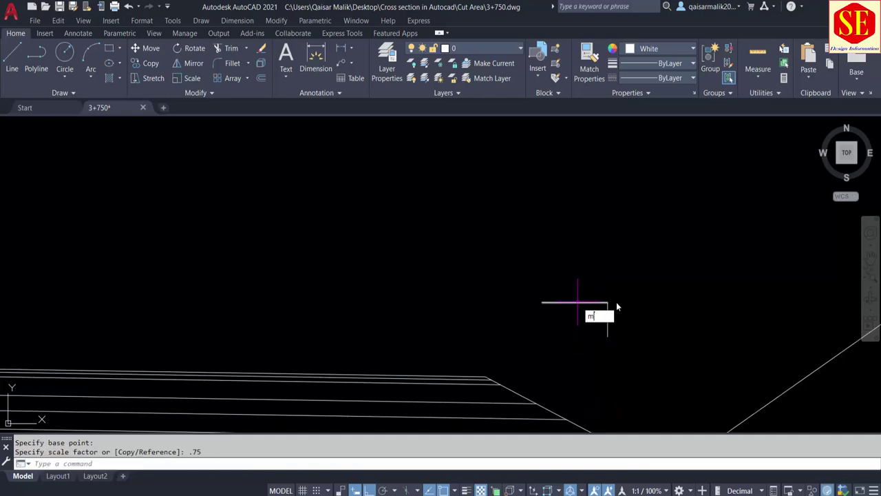
{"action": "key", "text": "Return"}
{"action": "left_click", "coordinate": [622, 285]}
{"action": "left_click", "coordinate": [585, 344]}
{"action": "key", "text": "Return"}
{"action": "left_click", "coordinate": [583, 254]}
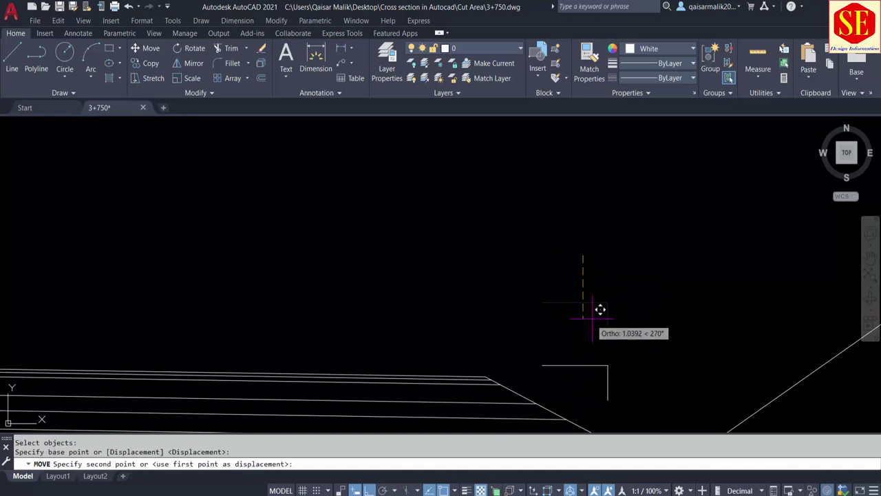
{"action": "left_click", "coordinate": [600, 309]}
{"action": "scroll", "coordinate": [614, 245], "scroll_direction": "down", "scroll_amount": 2}
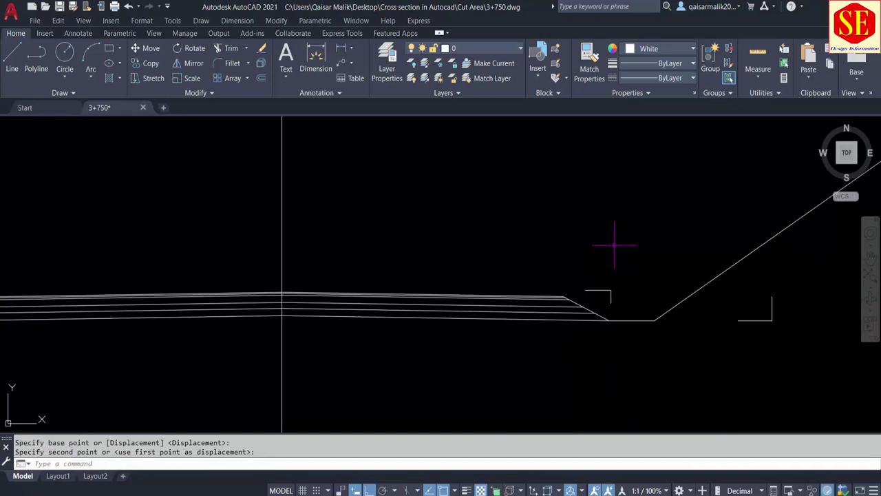
With Ortho off, move the other marker beside the right cut slope line
{"action": "key", "text": "Return"}
{"action": "left_click", "coordinate": [834, 340]}
{"action": "left_click", "coordinate": [731, 293]}
{"action": "middle_click_drag", "start_coordinate": [757, 337], "coordinate": [562, 352]}
{"action": "key", "text": "Return"}
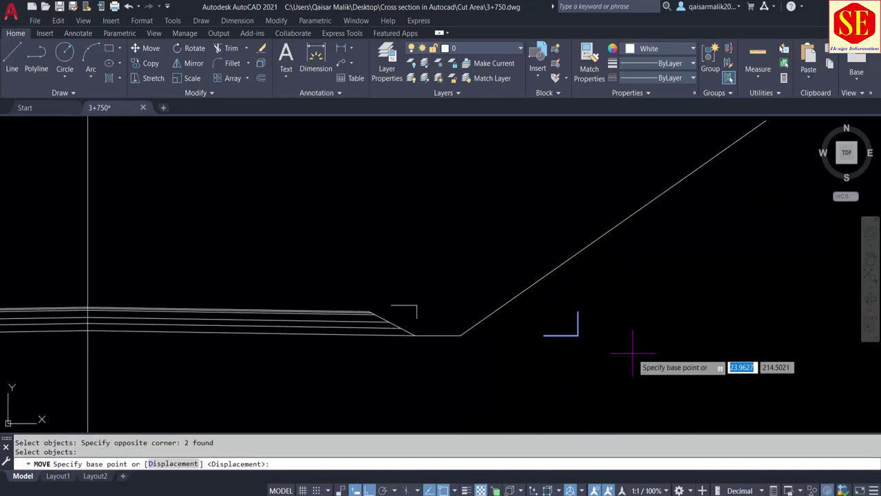
{"action": "left_click", "coordinate": [631, 354]}
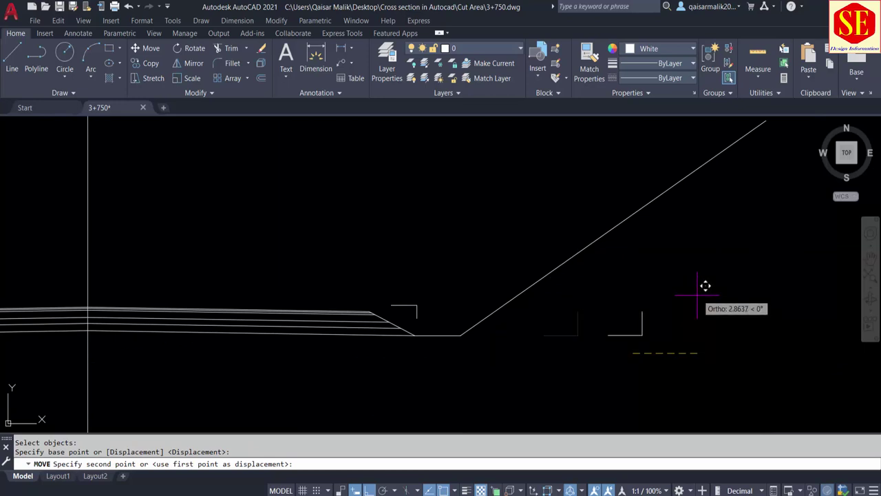
{"action": "key", "text": "F8"}
{"action": "left_click", "coordinate": [701, 275]}
{"action": "key", "text": "Escape"}
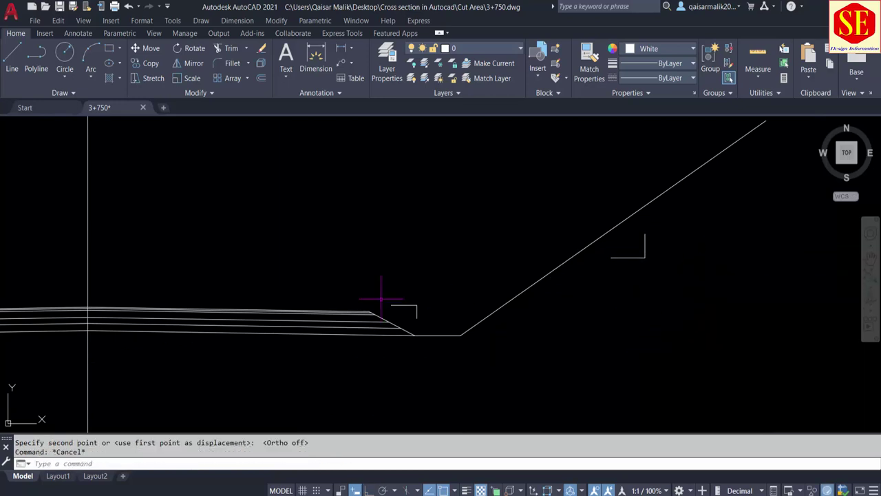
{"action": "scroll", "coordinate": [380, 299], "scroll_direction": "up", "scroll_amount": 1}
{"action": "scroll", "coordinate": [445, 303], "scroll_direction": "up", "scroll_amount": 1}
{"action": "type", "text": "T"}
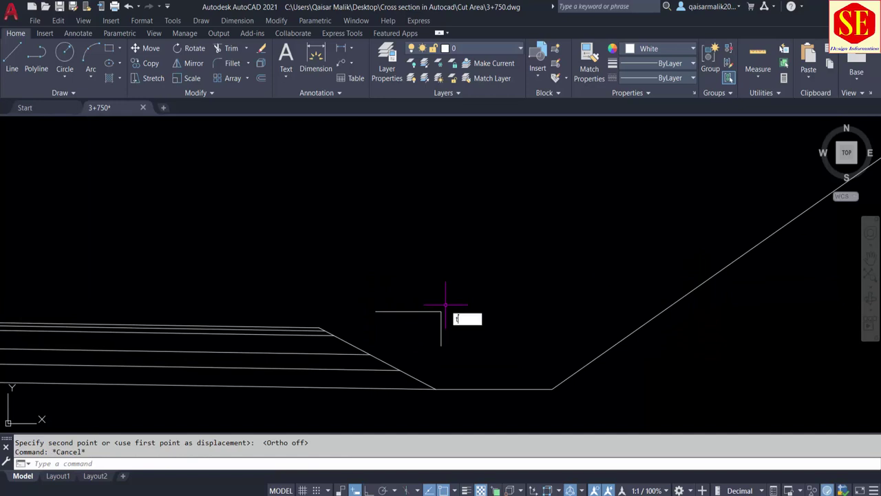
Write a multiline text label reading 2
{"action": "key", "text": "Return"}
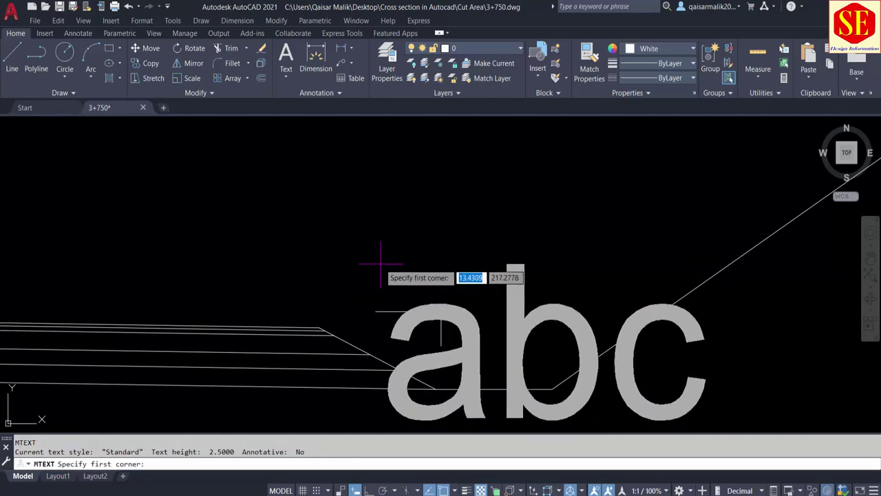
{"action": "left_click", "coordinate": [380, 253]}
{"action": "left_click", "coordinate": [487, 305]}
{"action": "type", "text": "2"}
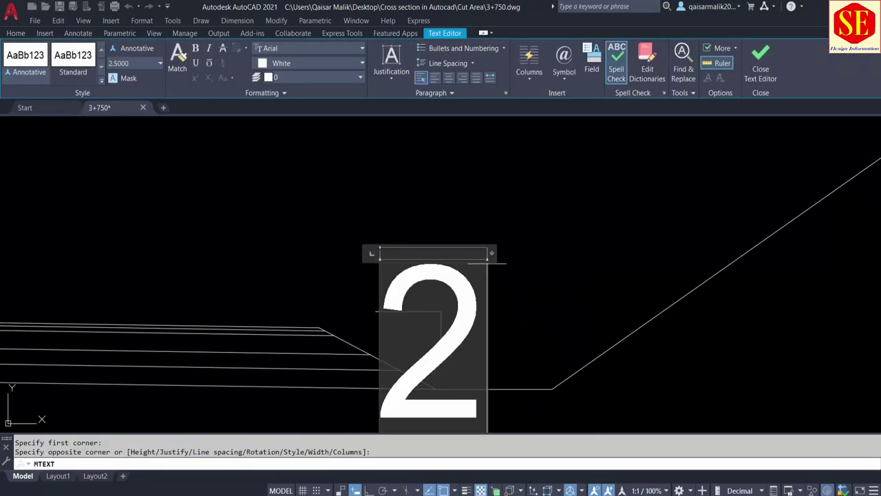
{"action": "key", "text": "Escape"}
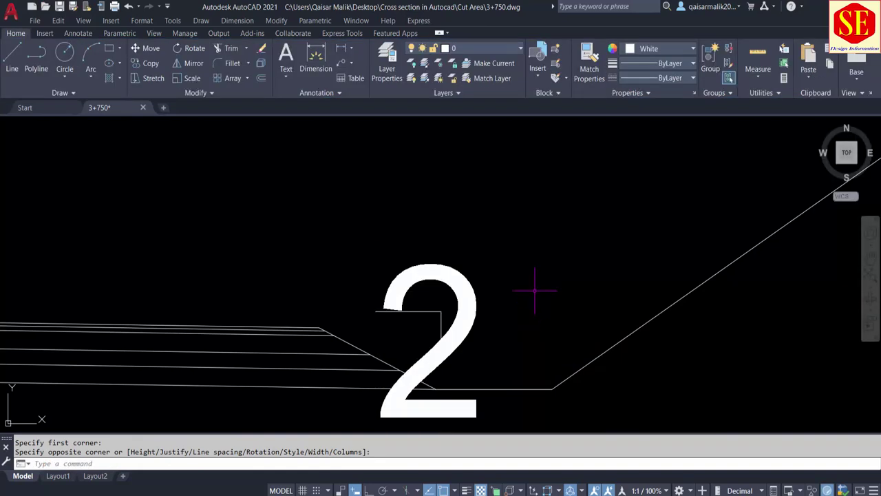
Scale the 2 label down by a factor of 0.25
{"action": "type", "text": "c"}
{"action": "key", "text": "Return"}
{"action": "left_click", "coordinate": [462, 275]}
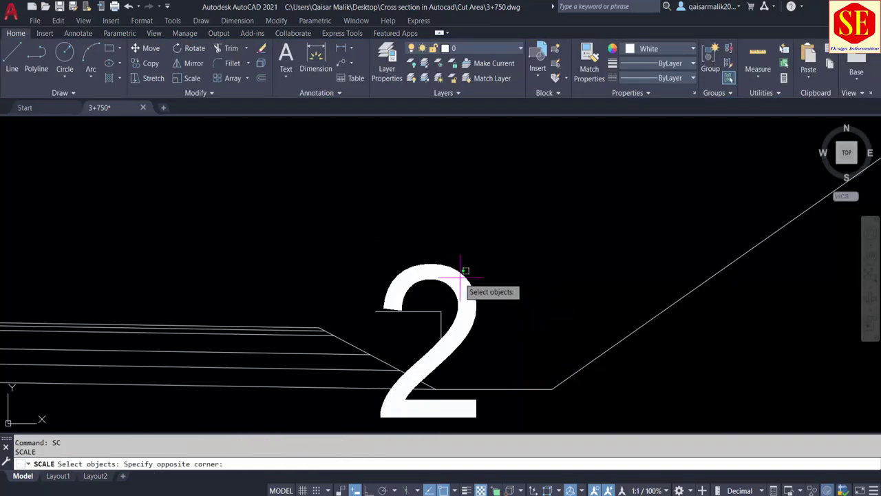
{"action": "left_click", "coordinate": [451, 220]}
{"action": "key", "text": "Return"}
{"action": "left_click", "coordinate": [487, 262]}
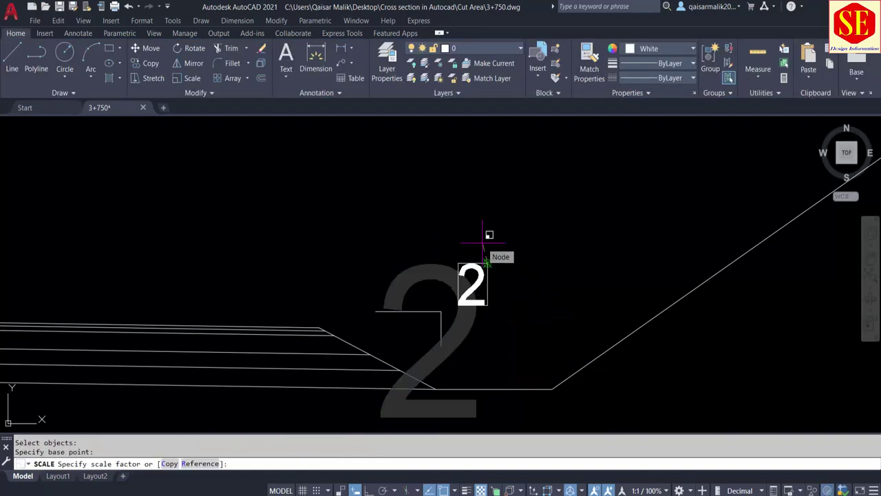
{"action": "type", "text": ".25"}
{"action": "key", "text": "Return"}
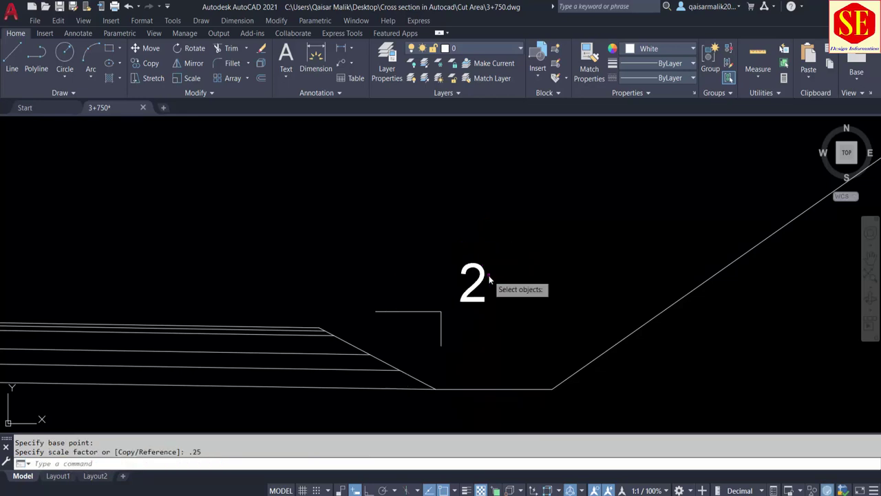
Move the small 2 above the marker's horizontal leg
{"action": "left_click", "coordinate": [451, 302]}
{"action": "left_click", "coordinate": [544, 258]}
{"action": "key", "text": "Return"}
{"action": "left_click", "coordinate": [538, 260]}
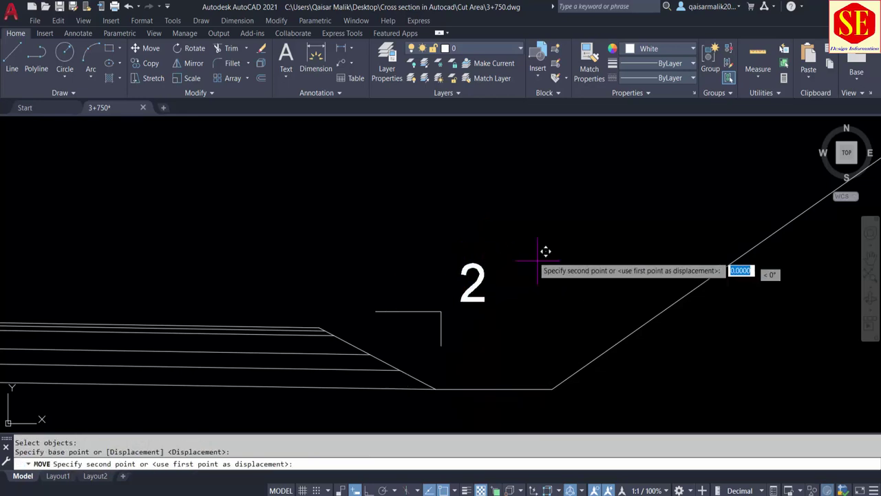
{"action": "left_click", "coordinate": [472, 257]}
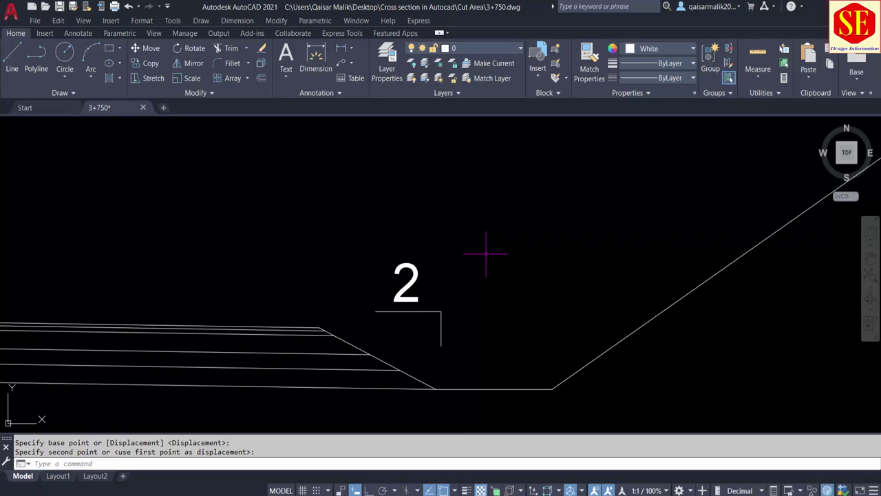
Copy the 2 beside the marker's vertical leg and change the copy to 1
{"action": "type", "text": "co"}
{"action": "key", "text": "Return"}
{"action": "left_click", "coordinate": [441, 282]}
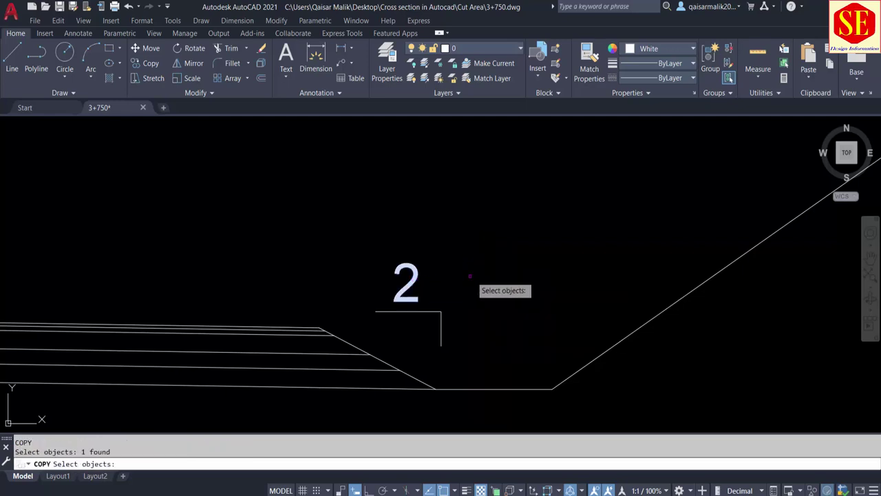
{"action": "key", "text": "Return"}
{"action": "left_click", "coordinate": [468, 274]}
{"action": "left_click", "coordinate": [524, 315]}
{"action": "key", "text": "Escape"}
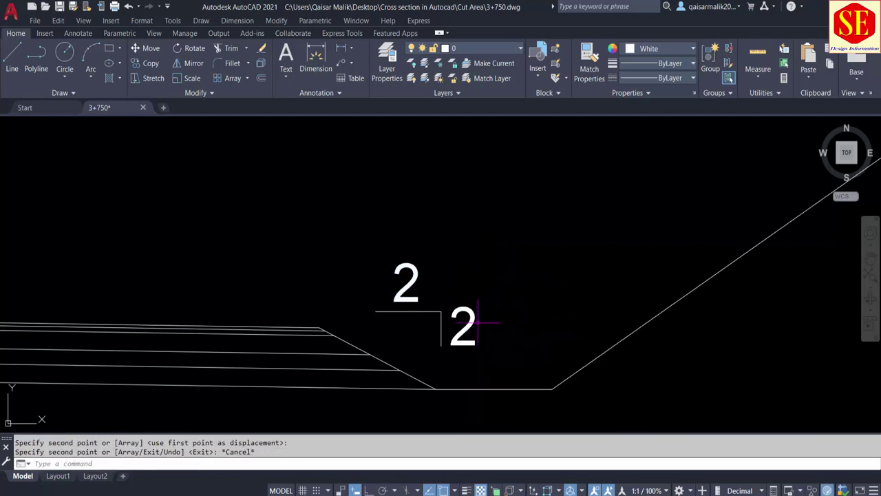
{"action": "double_click", "coordinate": [463, 327]}
{"action": "type", "text": "1"}
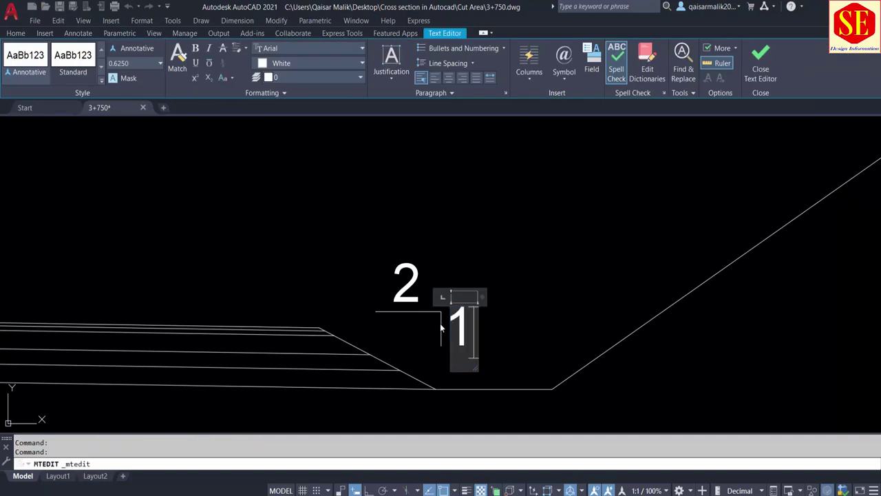
{"action": "key", "text": "Escape"}
{"action": "scroll", "coordinate": [482, 261], "scroll_direction": "down", "scroll_amount": 3}
Copy the 2 label twice onto the right cut slope's marker
{"action": "scroll", "coordinate": [503, 264], "scroll_direction": "down", "scroll_amount": 5}
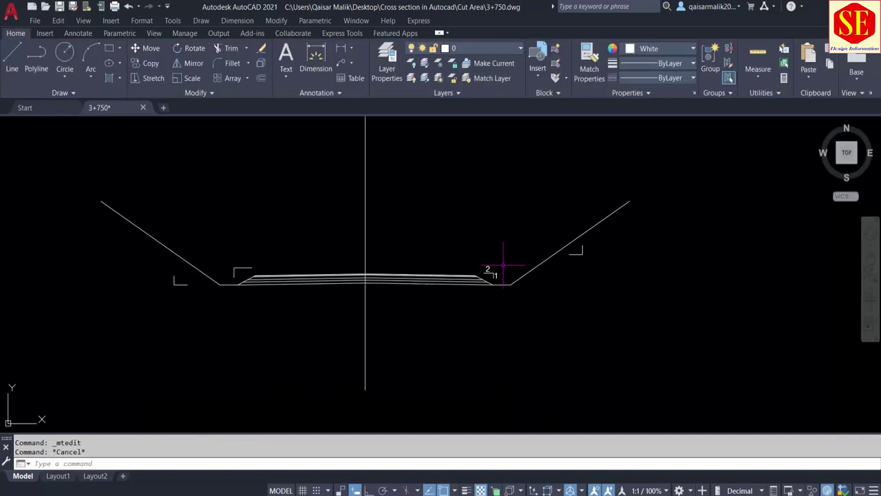
{"action": "scroll", "coordinate": [498, 291], "scroll_direction": "up", "scroll_amount": 4}
{"action": "type", "text": "Co"}
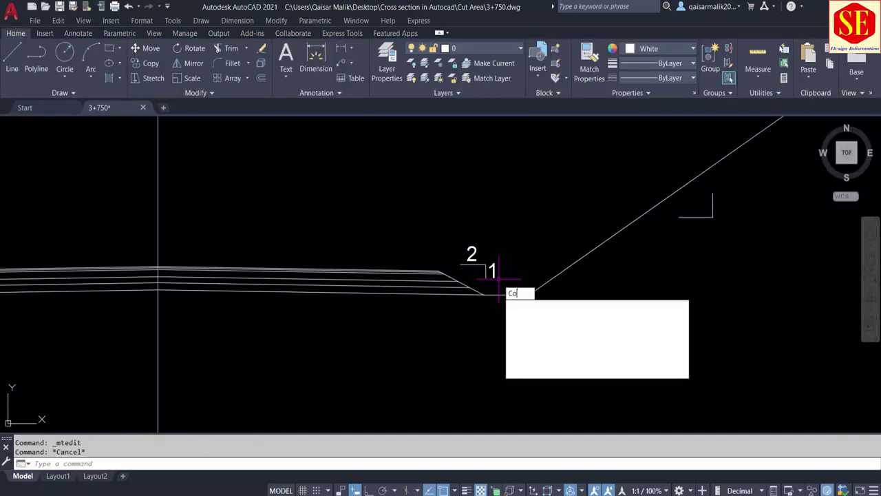
{"action": "key", "text": "Return"}
{"action": "left_click", "coordinate": [471, 254]}
{"action": "key", "text": "Return"}
{"action": "left_click", "coordinate": [533, 279]}
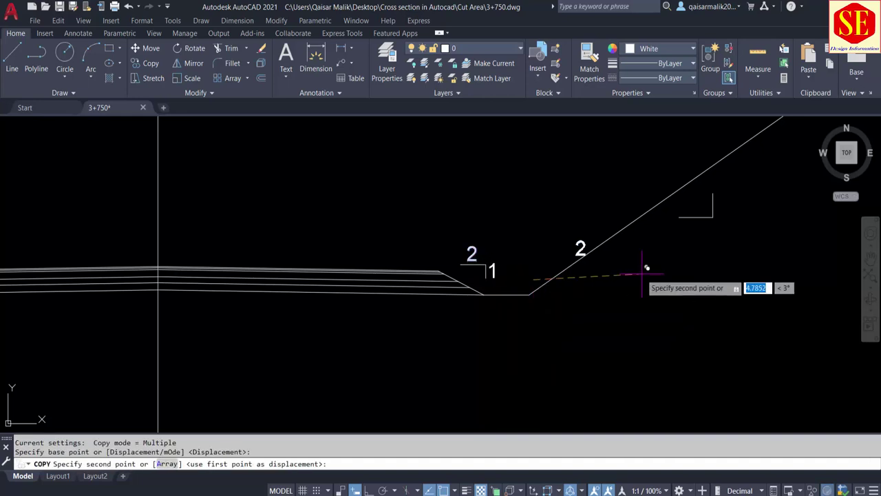
{"action": "left_click", "coordinate": [757, 259]}
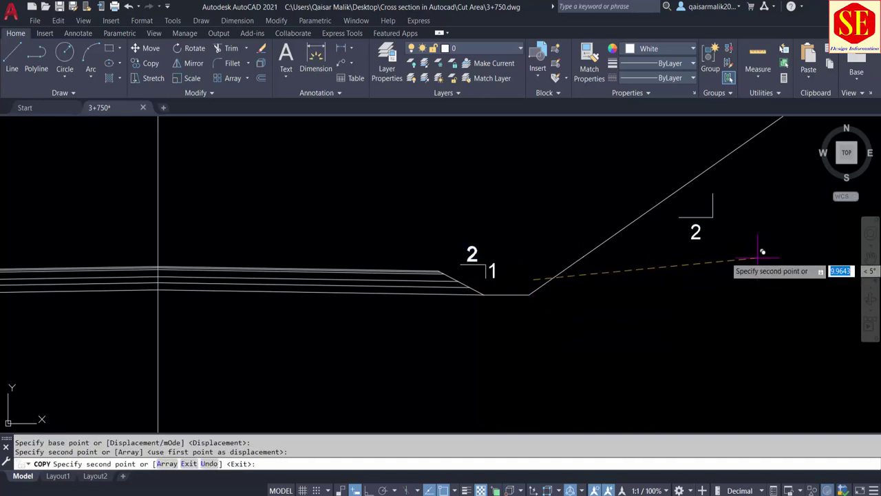
{"action": "left_click", "coordinate": [784, 227]}
{"action": "key", "text": "Escape"}
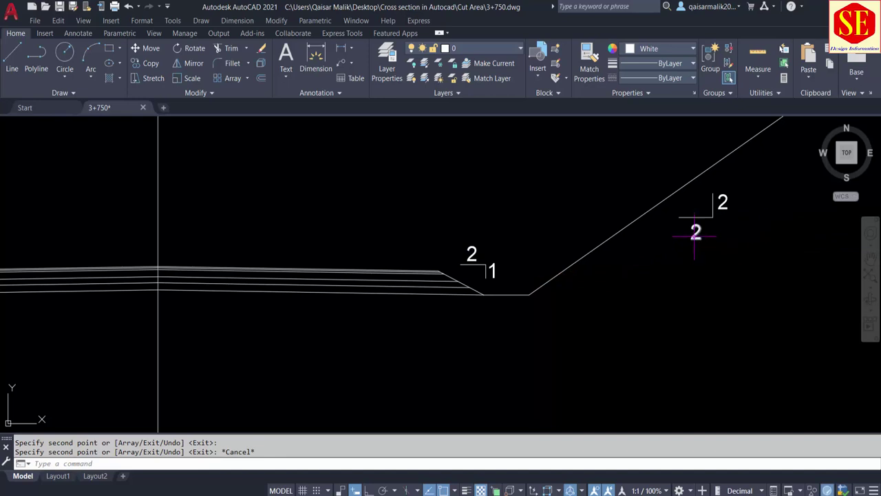
Edit the copies to read 1.5 on the horizontal leg and 1 on the vertical
{"action": "double_click", "coordinate": [703, 240]}
{"action": "type", "text": "1.5"}
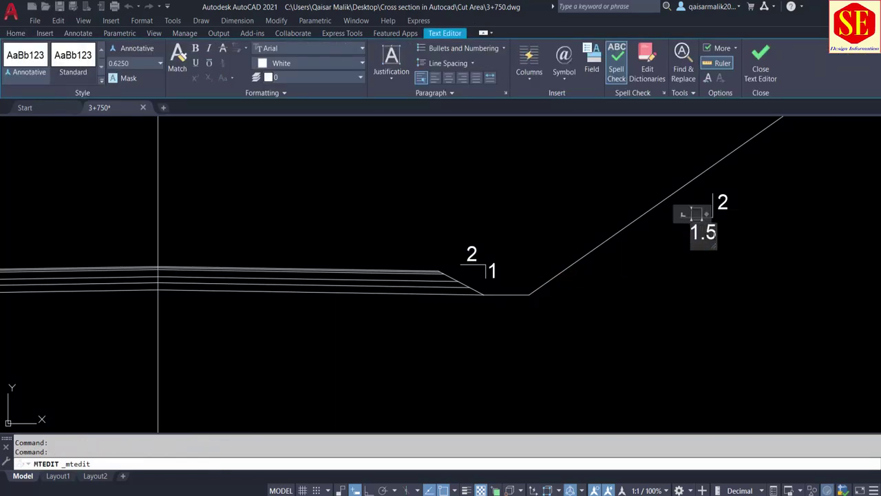
{"action": "left_click", "coordinate": [679, 255]}
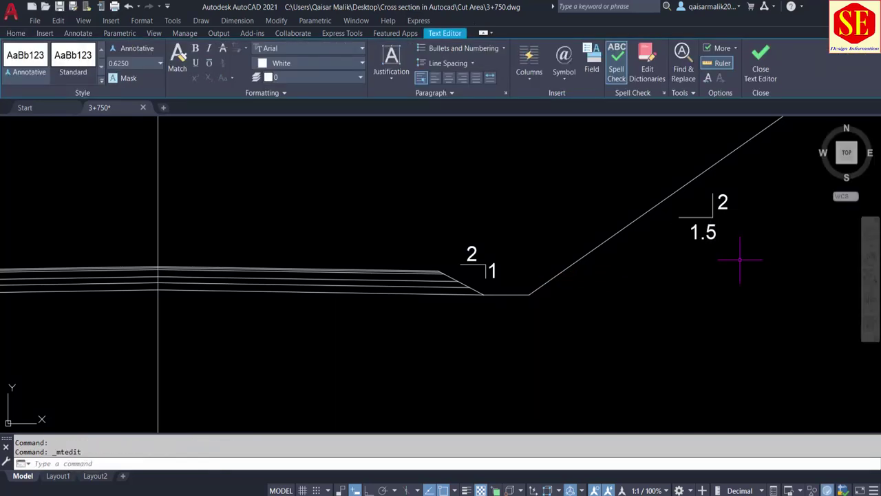
{"action": "double_click", "coordinate": [721, 201]}
{"action": "type", "text": "1"}
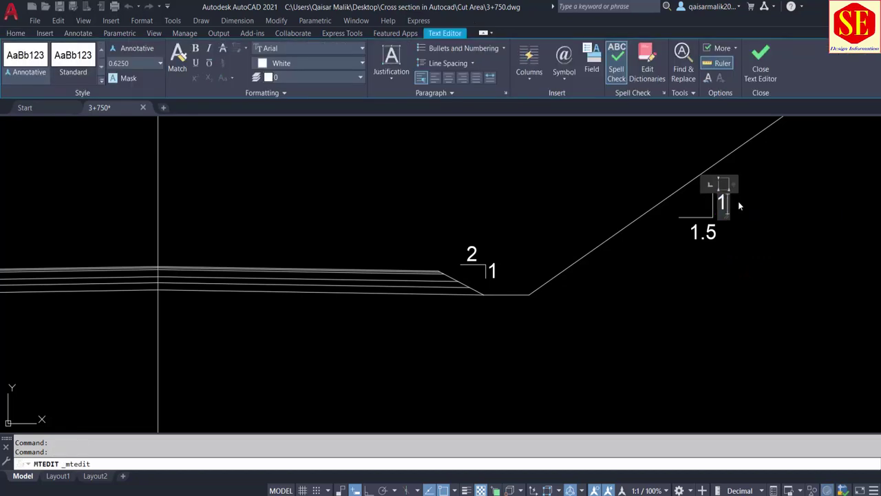
{"action": "left_click", "coordinate": [780, 262]}
Copy the 1:1.5 slope label from the right slope onto the left slope
{"action": "key", "text": "Escape"}
{"action": "scroll", "coordinate": [782, 261], "scroll_direction": "down", "scroll_amount": 2}
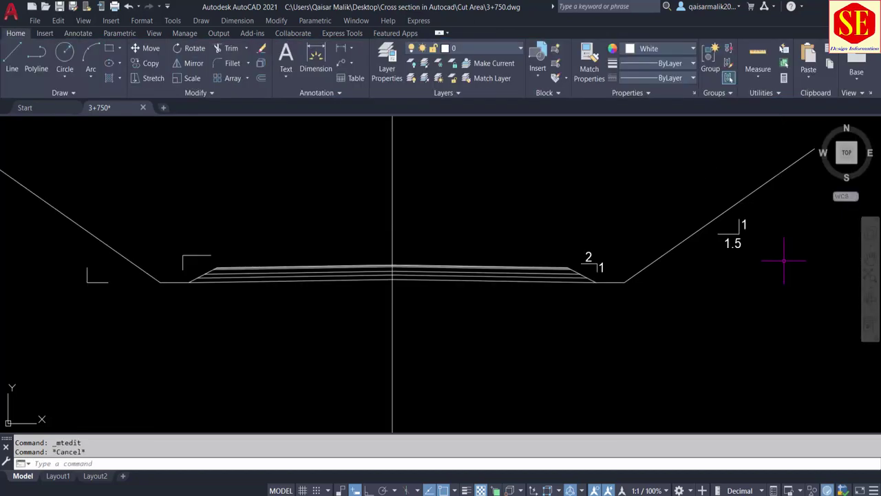
{"action": "type", "text": "co"}
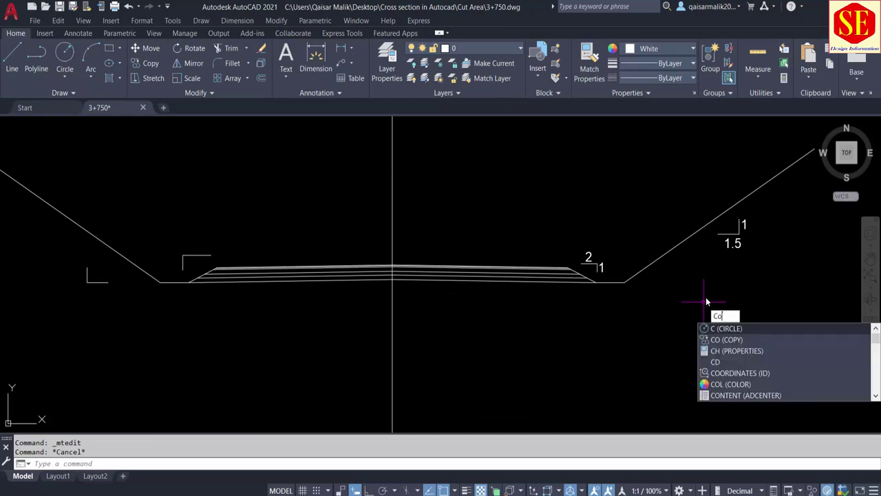
{"action": "key", "text": "Return"}
{"action": "left_click", "coordinate": [756, 226]}
{"action": "left_click", "coordinate": [726, 243]}
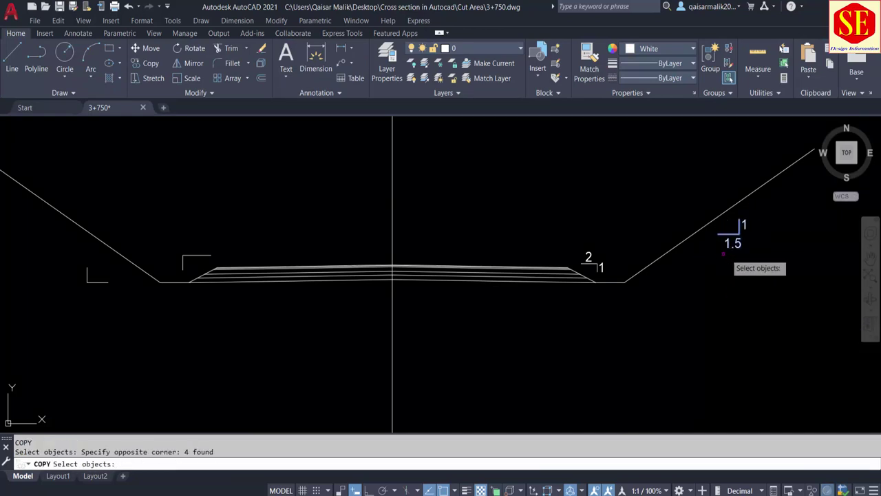
{"action": "key", "text": "Return"}
{"action": "left_click", "coordinate": [785, 234]}
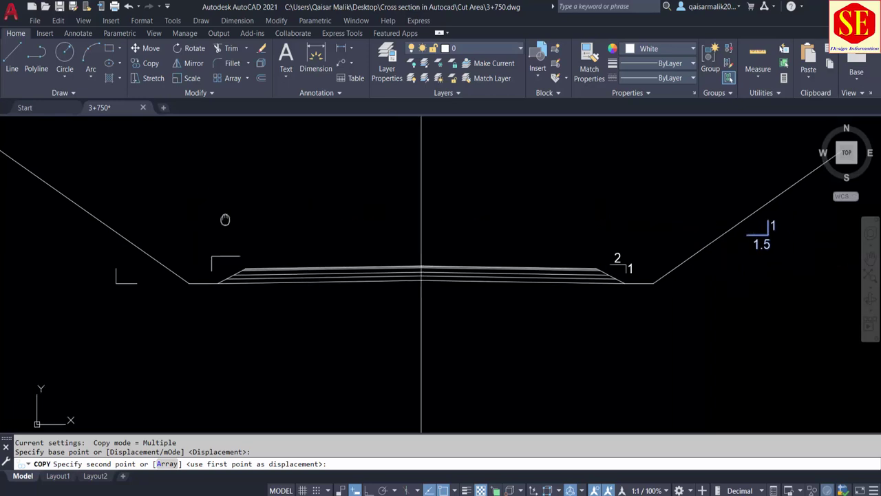
{"action": "middle_click_drag", "start_coordinate": [112, 227], "coordinate": [349, 232]}
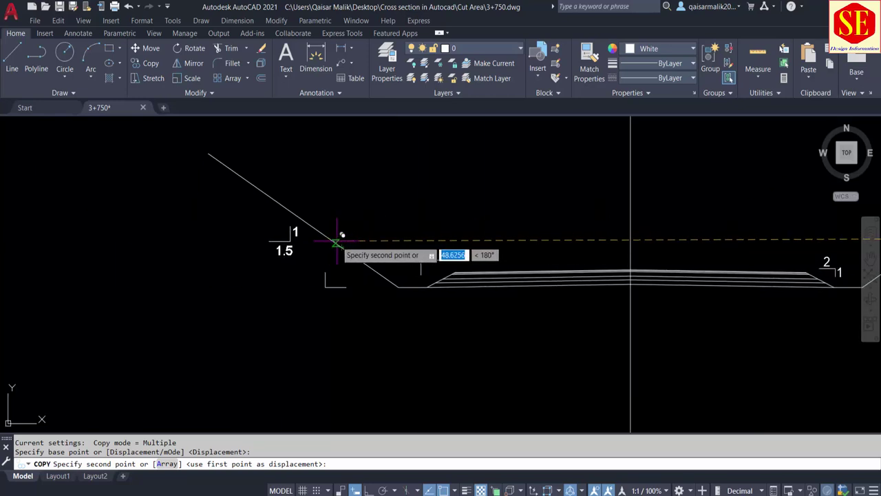
{"action": "left_click", "coordinate": [340, 244]}
{"action": "key", "text": "Escape"}
Erase the stray L shape left over from the 1:1.5 copy
{"action": "left_click", "coordinate": [347, 252]}
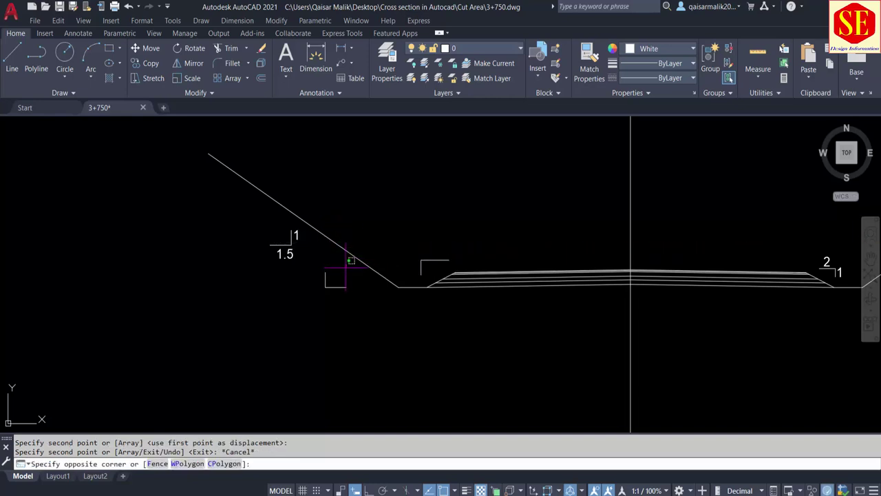
{"action": "left_click", "coordinate": [319, 297]}
{"action": "type", "text": "e"}
{"action": "key", "text": "Return"}
{"action": "scroll", "coordinate": [334, 265], "scroll_direction": "down", "scroll_amount": 5}
{"action": "scroll", "coordinate": [506, 259], "scroll_direction": "up", "scroll_amount": 6}
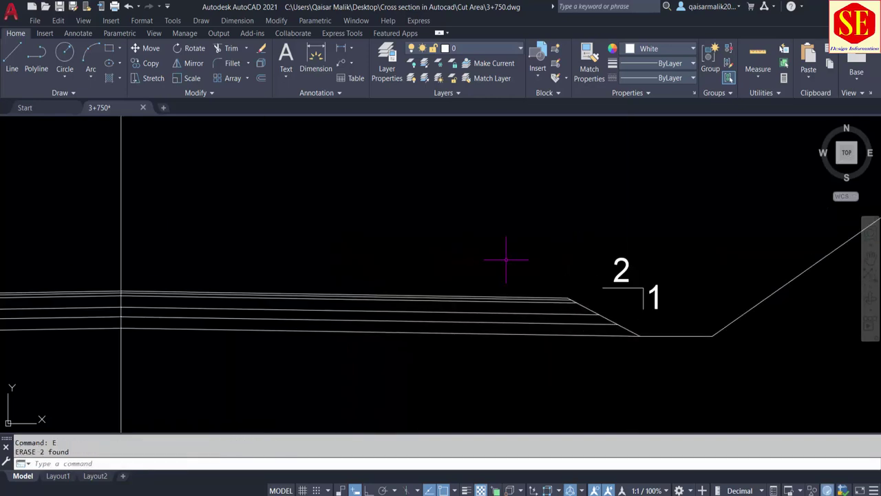
Copy the 2:1 slope label onto the left side of the cross-section
{"action": "type", "text": "co"}
{"action": "key", "text": "Return"}
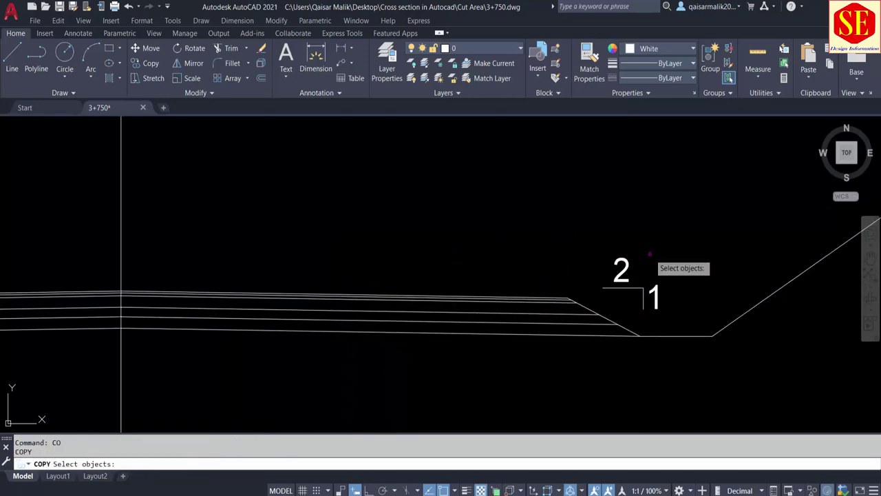
{"action": "left_click", "coordinate": [688, 248]}
{"action": "left_click", "coordinate": [612, 294]}
{"action": "key", "text": "Return"}
{"action": "left_click", "coordinate": [643, 289]}
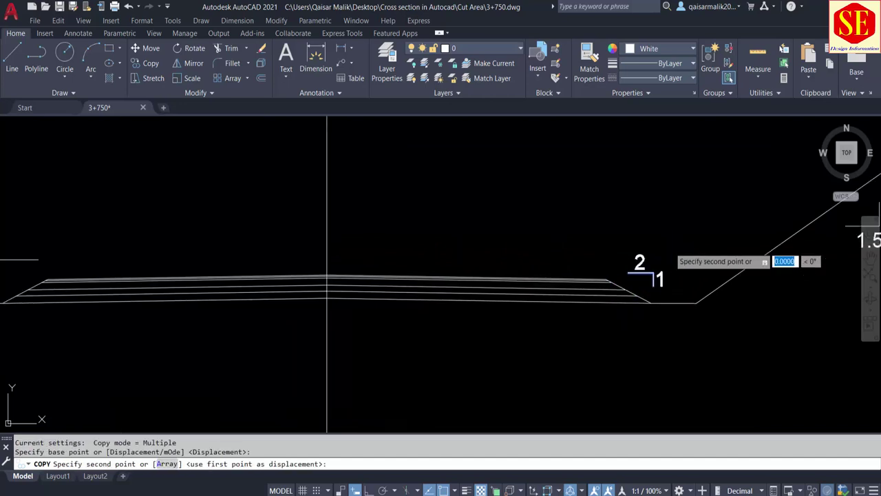
{"action": "scroll", "coordinate": [623, 251], "scroll_direction": "down", "scroll_amount": 4}
{"action": "scroll", "coordinate": [498, 238], "scroll_direction": "up", "scroll_amount": 4}
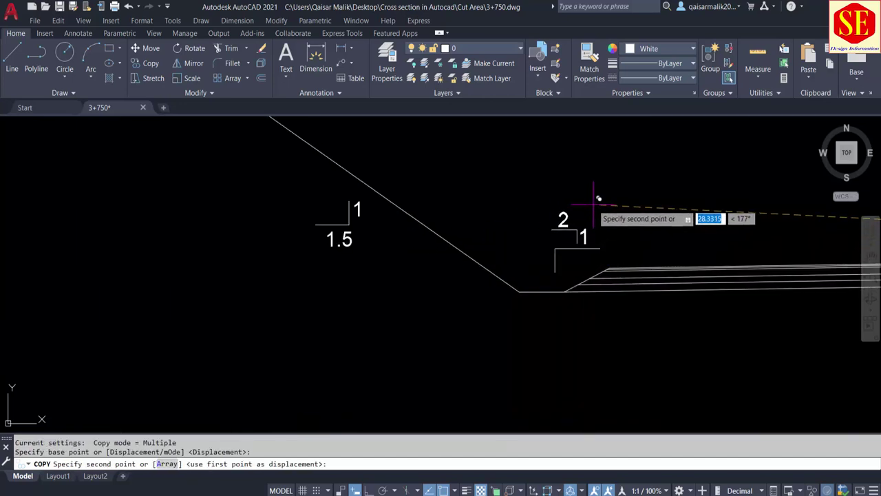
{"action": "left_click", "coordinate": [583, 234]}
{"action": "key", "text": "Escape"}
Erase the stray L lines copied with the 2:1 label
{"action": "left_click", "coordinate": [561, 250]}
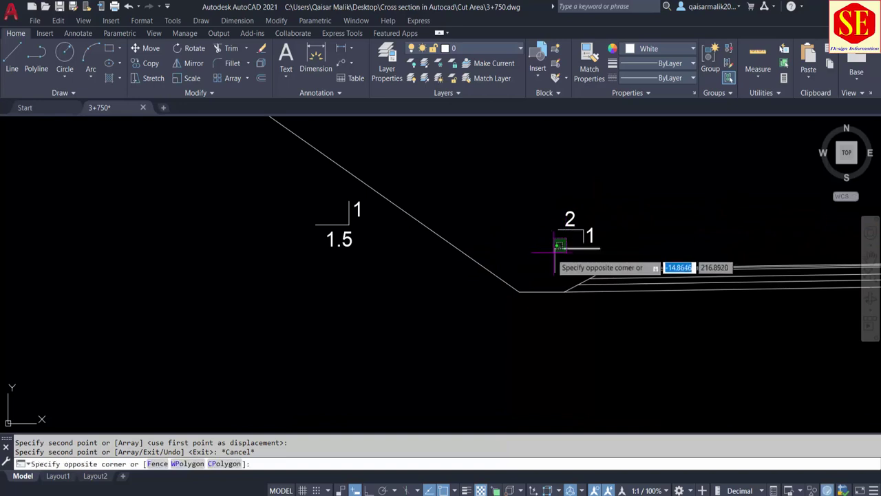
{"action": "left_click", "coordinate": [572, 245]}
{"action": "type", "text": "e"}
{"action": "key", "text": "Return"}
Nudge the left 2:1 label slightly to the right into place
{"action": "key", "text": "Return"}
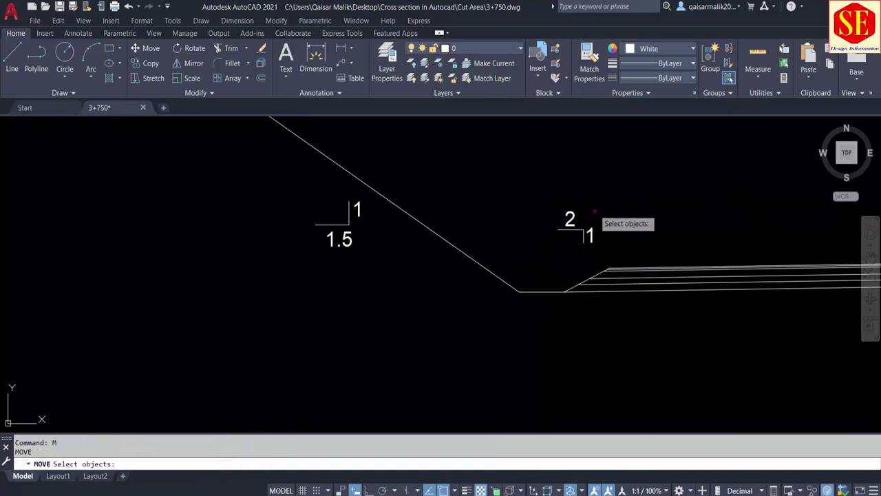
{"action": "left_click", "coordinate": [597, 203]}
{"action": "left_click", "coordinate": [562, 249]}
{"action": "key", "text": "Return"}
{"action": "left_click", "coordinate": [616, 206]}
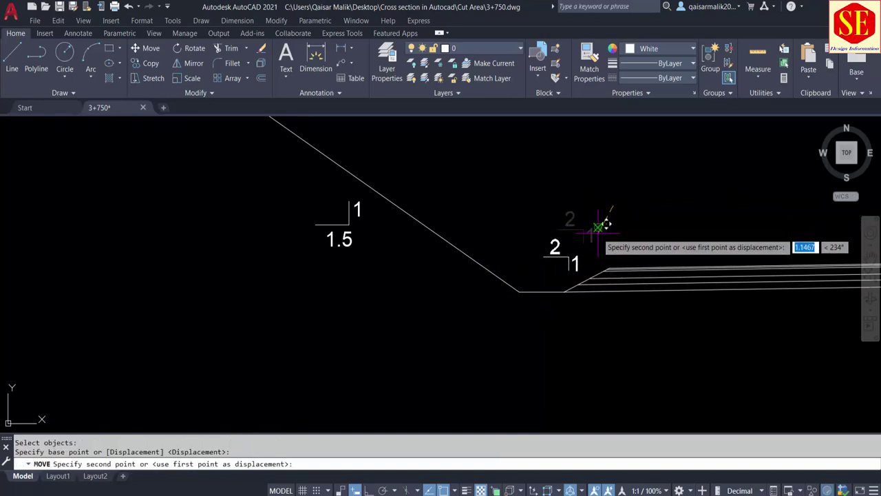
{"action": "left_click", "coordinate": [599, 219]}
{"action": "key", "text": "Escape"}
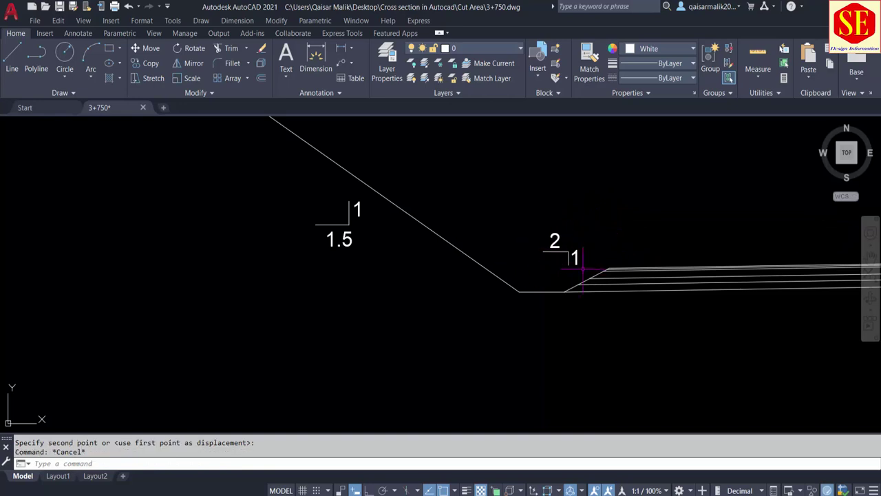
{"action": "scroll", "coordinate": [582, 269], "scroll_direction": "up", "scroll_amount": 3}
{"action": "scroll", "coordinate": [476, 281], "scroll_direction": "down", "scroll_amount": 2}
{"action": "scroll", "coordinate": [496, 271], "scroll_direction": "up", "scroll_amount": 1}
Shift the slope marker's vertical tick to the bracket's left end
{"action": "scroll", "coordinate": [499, 272], "scroll_direction": "up", "scroll_amount": 2}
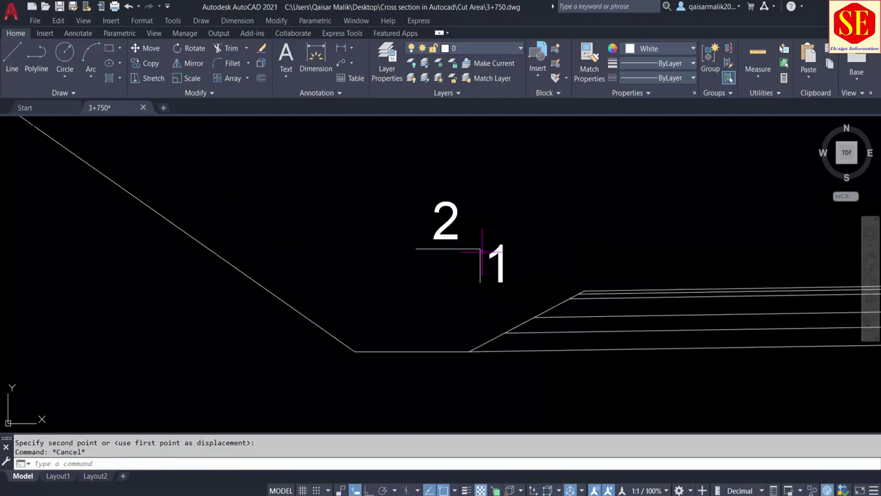
{"action": "type", "text": "m"}
{"action": "key", "text": "Return"}
{"action": "key", "text": "Return"}
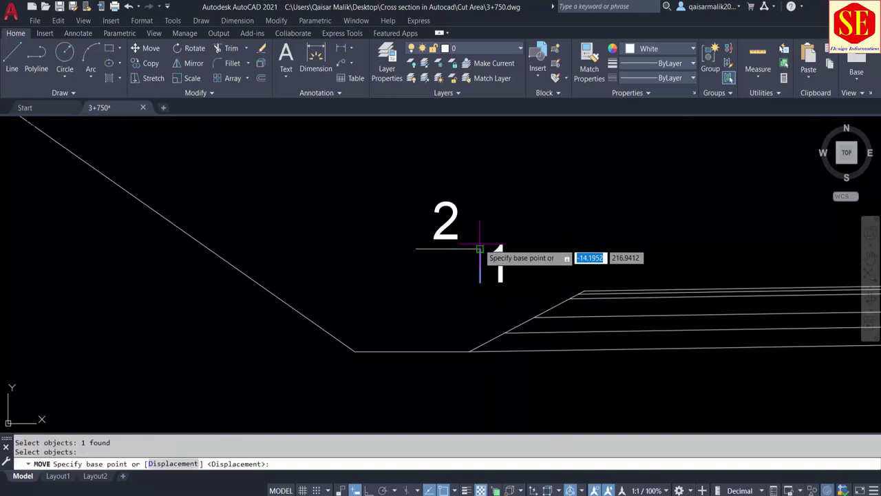
{"action": "left_click", "coordinate": [480, 248]}
{"action": "left_click", "coordinate": [415, 248]}
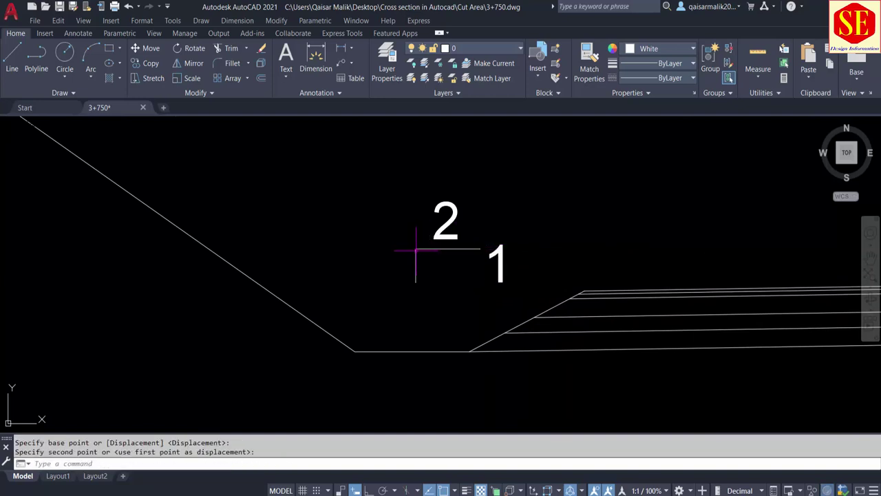
Move the 1 text to the left of the bracket, then nudge it down-left
{"action": "key", "text": "Return"}
{"action": "left_click", "coordinate": [498, 260]}
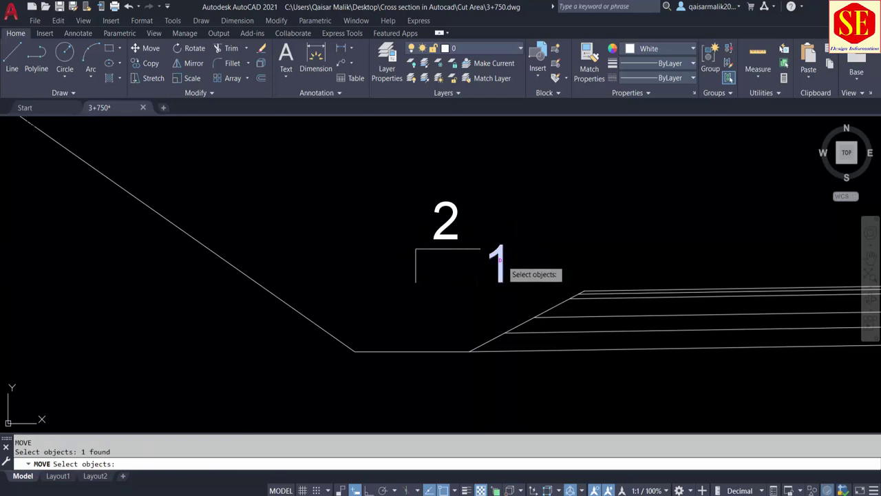
{"action": "key", "text": "Return"}
{"action": "left_click", "coordinate": [558, 250]}
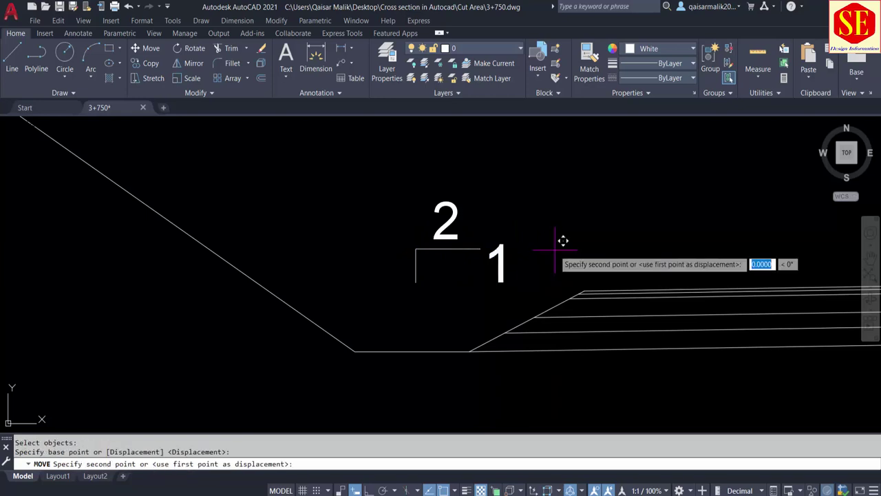
{"action": "left_click", "coordinate": [461, 246]}
{"action": "type", "text": "m"}
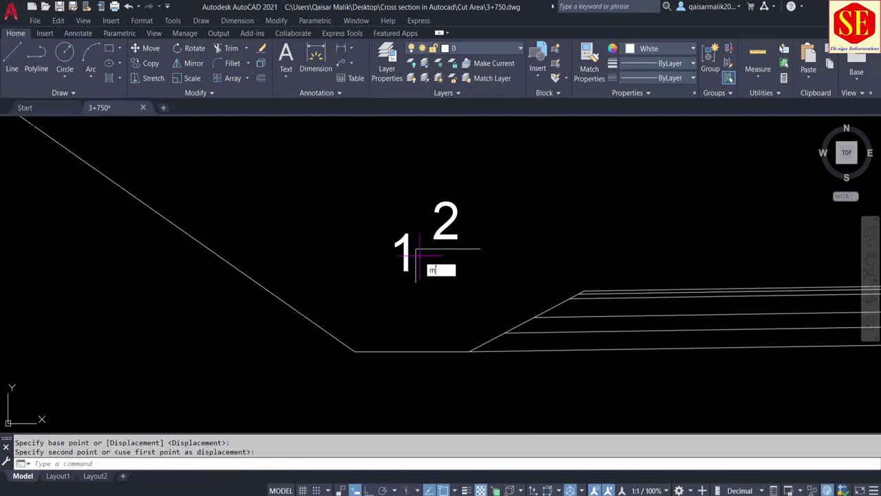
{"action": "key", "text": "Return"}
{"action": "left_click", "coordinate": [404, 253]}
{"action": "key", "text": "Return"}
{"action": "left_click", "coordinate": [371, 210]}
{"action": "left_click", "coordinate": [366, 222]}
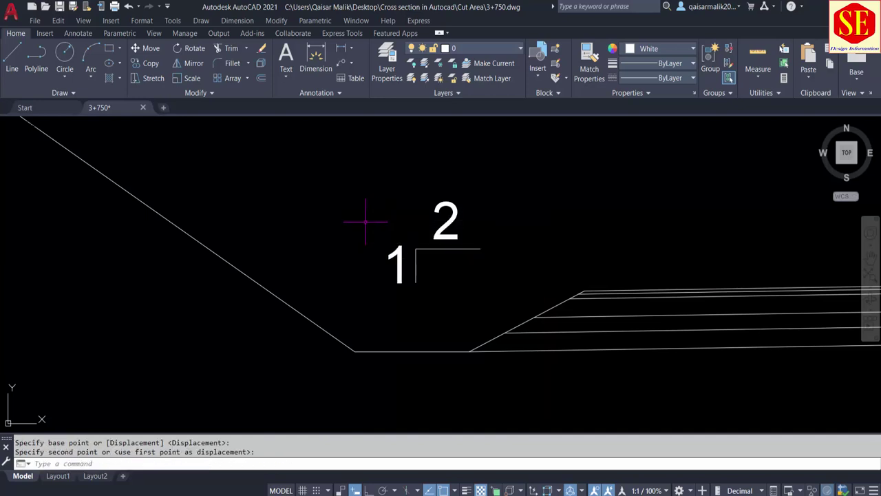
Move the left slope's 1 label to sit left of its vertical tick
{"action": "scroll", "coordinate": [388, 240], "scroll_direction": "down", "scroll_amount": 5}
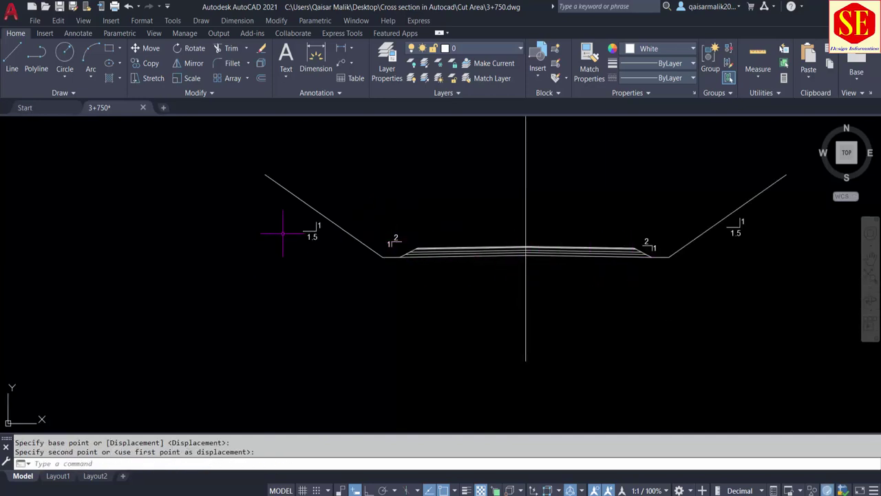
{"action": "scroll", "coordinate": [282, 232], "scroll_direction": "up", "scroll_amount": 2}
{"action": "scroll", "coordinate": [589, 266], "scroll_direction": "down", "scroll_amount": 5}
{"action": "scroll", "coordinate": [577, 255], "scroll_direction": "up", "scroll_amount": 5}
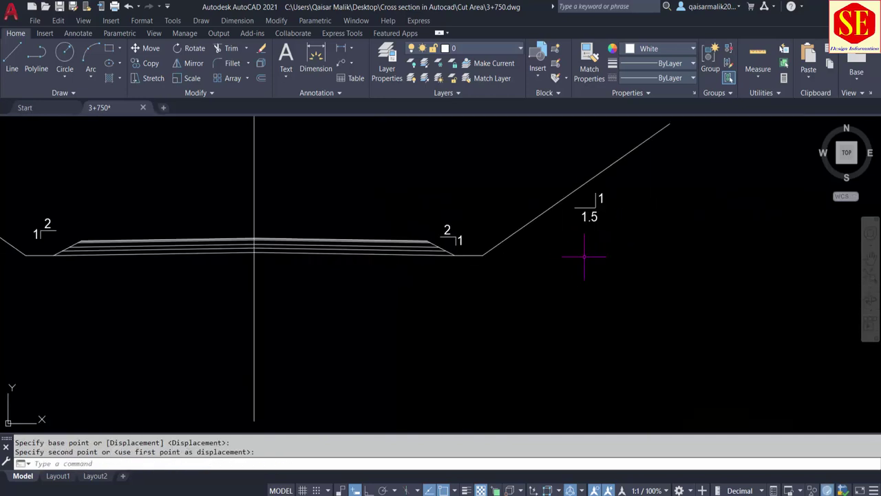
{"action": "scroll", "coordinate": [578, 275], "scroll_direction": "down", "scroll_amount": 3}
{"action": "scroll", "coordinate": [170, 234], "scroll_direction": "up", "scroll_amount": 1}
{"action": "scroll", "coordinate": [187, 217], "scroll_direction": "up", "scroll_amount": 3}
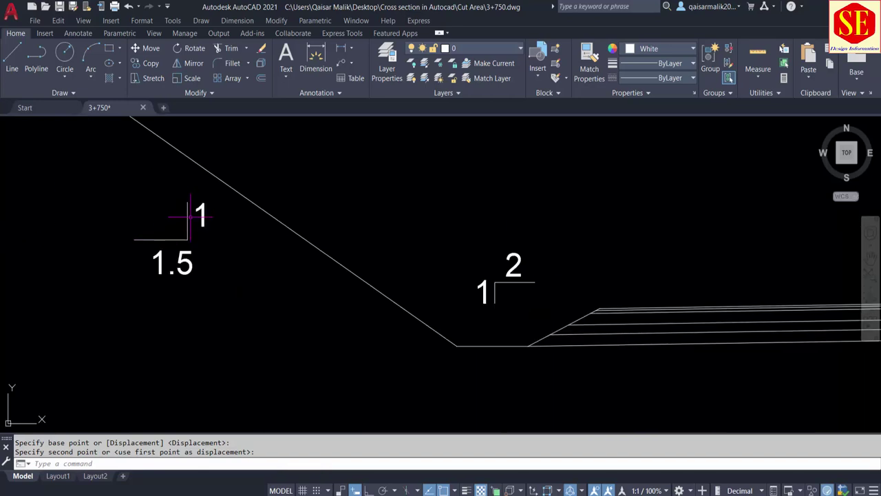
{"action": "type", "text": "m"}
{"action": "key", "text": "Return"}
{"action": "left_click", "coordinate": [179, 211]}
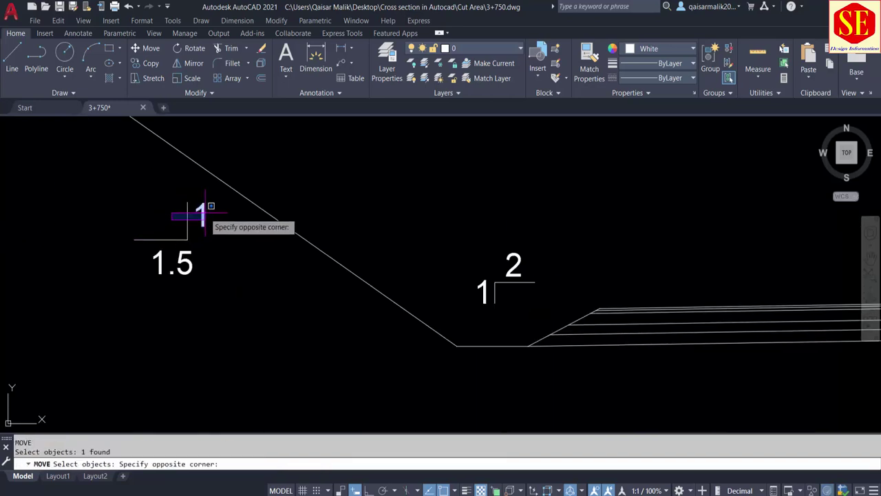
{"action": "left_click", "coordinate": [206, 210]}
{"action": "left_click", "coordinate": [209, 191]}
{"action": "left_click", "coordinate": [149, 238]}
{"action": "key", "text": "Return"}
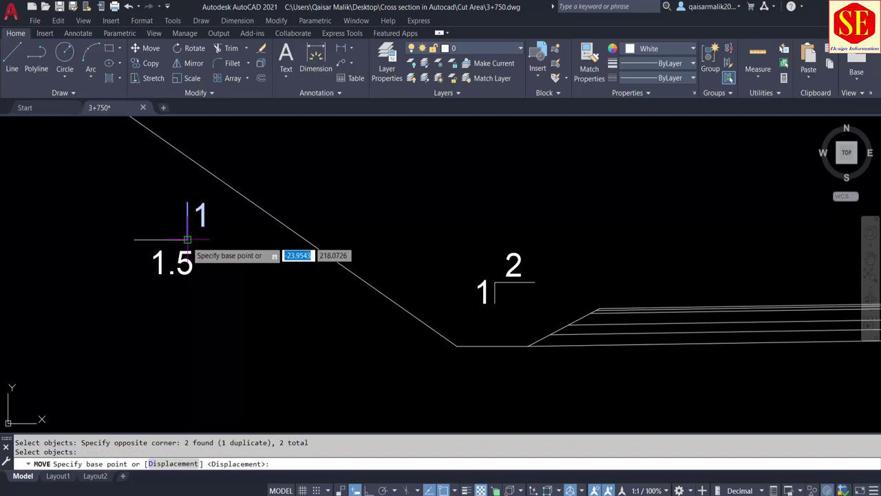
{"action": "left_click", "coordinate": [187, 240]}
{"action": "key", "text": "Escape"}
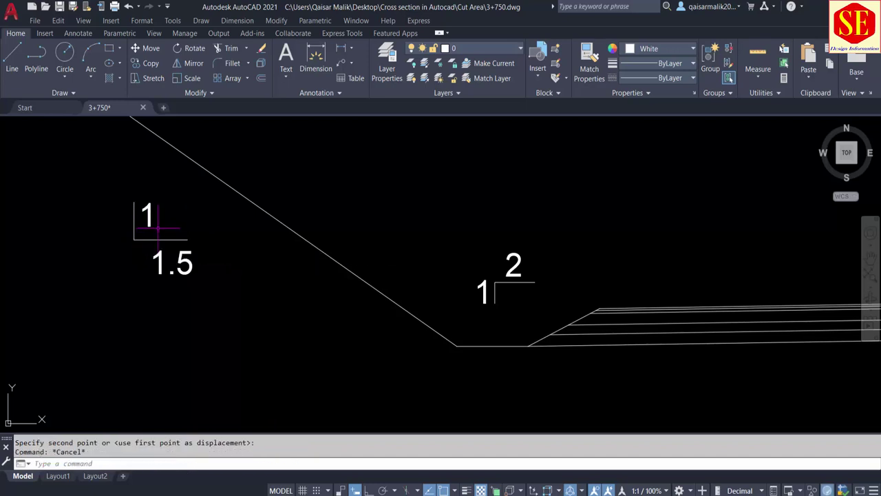
{"action": "type", "text": "M"}
{"action": "left_click", "coordinate": [149, 220]}
{"action": "key", "text": "Return"}
{"action": "left_click", "coordinate": [190, 218]}
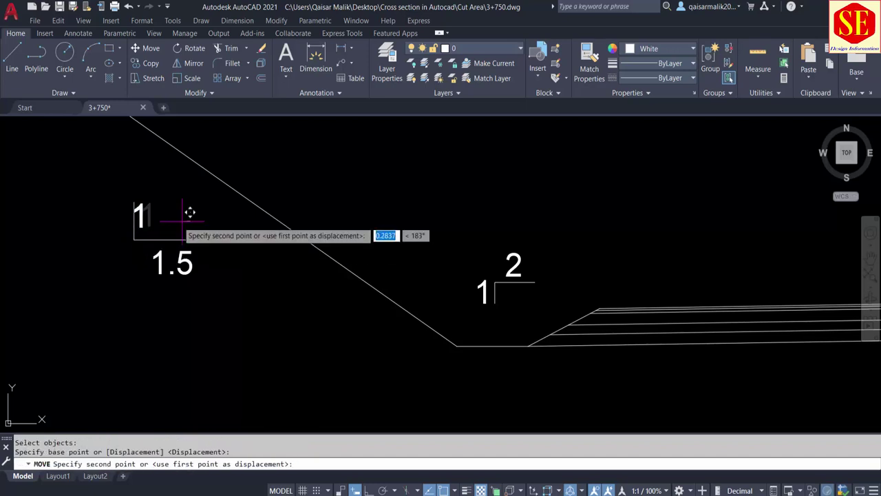
{"action": "left_click", "coordinate": [174, 212]}
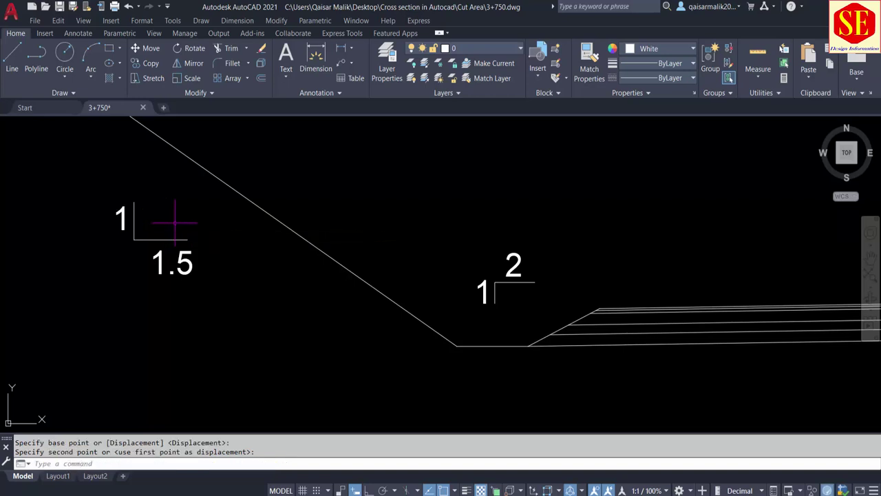
{"action": "scroll", "coordinate": [173, 212], "scroll_direction": "down", "scroll_amount": 5}
{"action": "scroll", "coordinate": [432, 232], "scroll_direction": "up", "scroll_amount": 2}
{"action": "scroll", "coordinate": [432, 231], "scroll_direction": "up", "scroll_amount": 2}
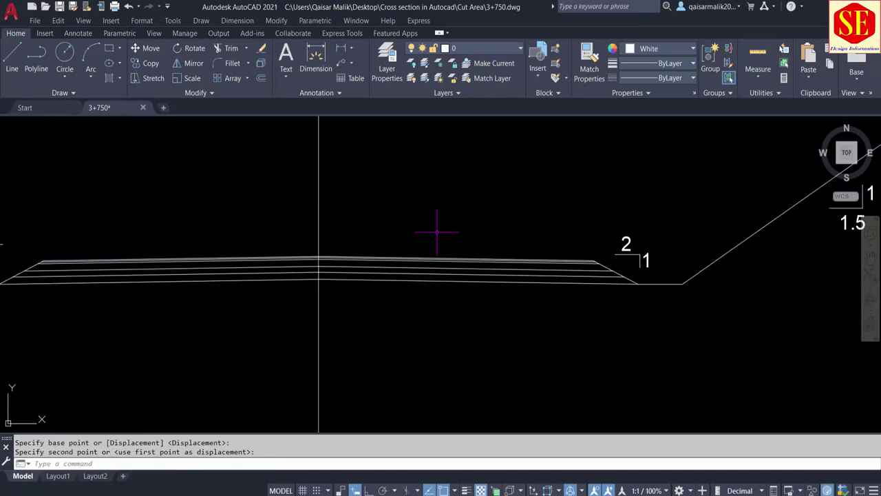
Draw a horizontal leader arrow with Ortho above the right carriageway pavement
{"action": "type", "text": "le"}
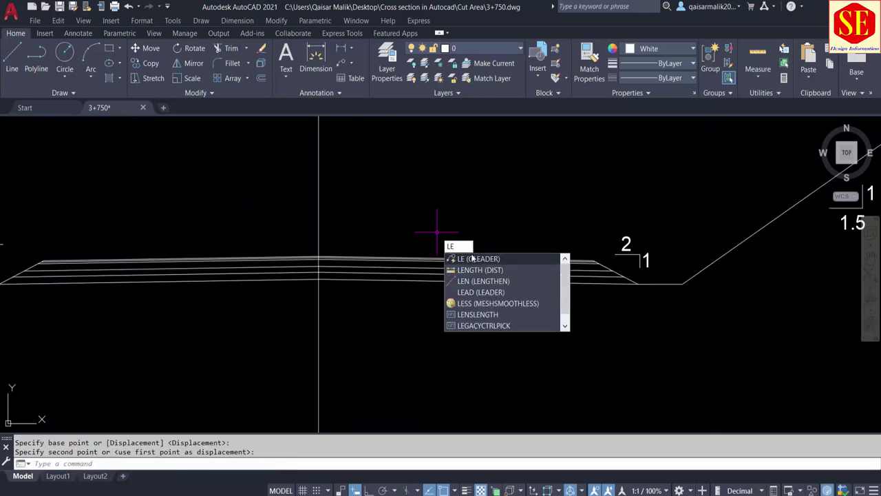
{"action": "left_click", "coordinate": [472, 258]}
{"action": "left_click", "coordinate": [527, 246]}
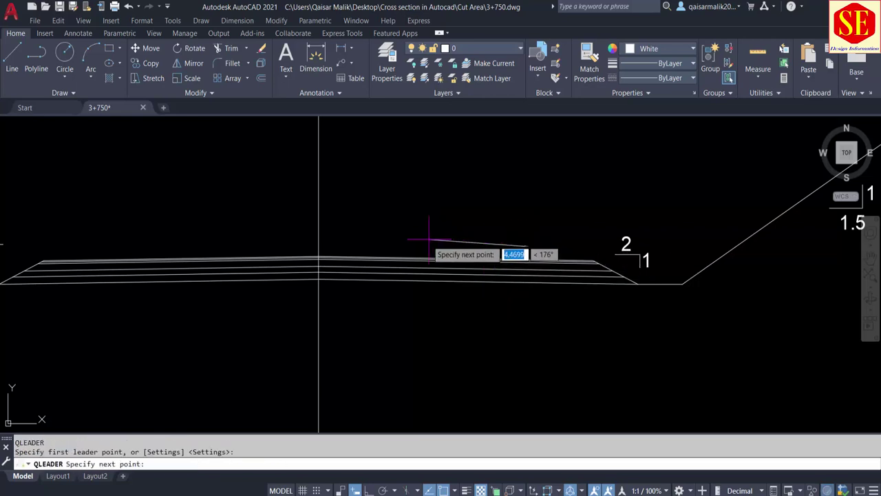
{"action": "scroll", "coordinate": [429, 240], "scroll_direction": "up", "scroll_amount": 4}
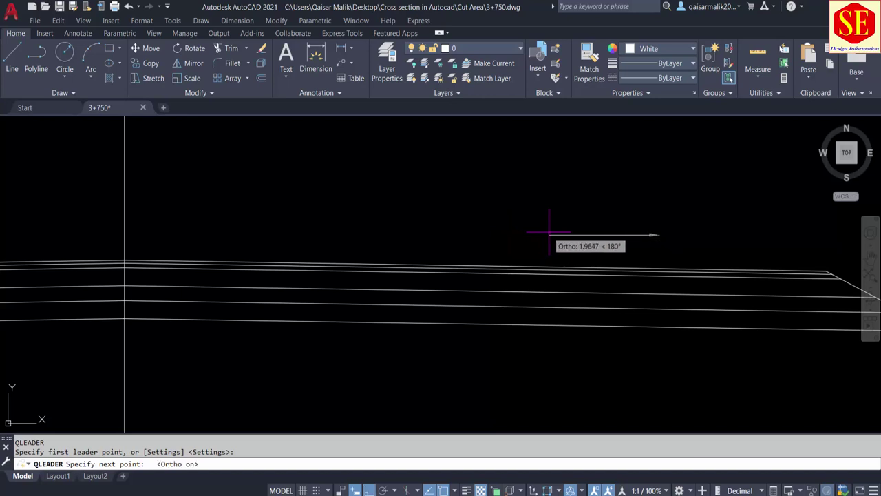
{"action": "key", "text": "F8"}
{"action": "key", "text": "Escape"}
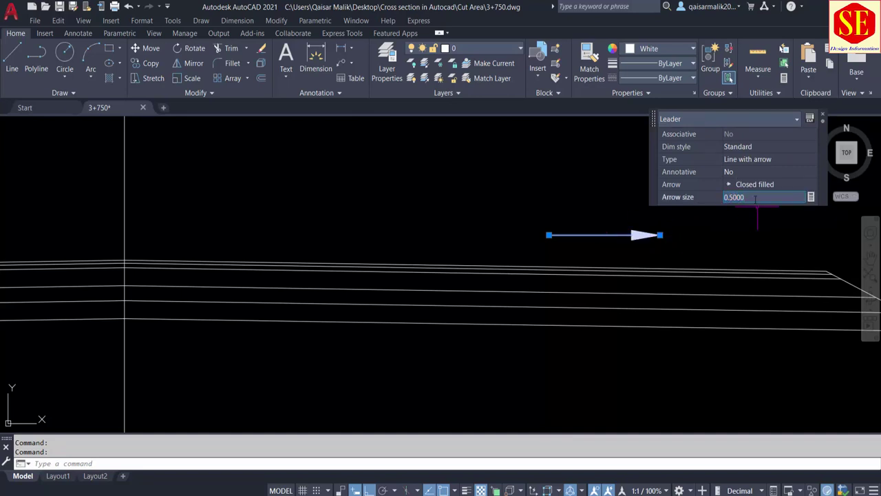
Enlarge the arrowhead to 0.75 and pick the arrow for moving
{"action": "type", "text": "0.75"}
{"action": "key", "text": "Return"}
{"action": "key", "text": "Escape"}
{"action": "scroll", "coordinate": [577, 296], "scroll_direction": "down", "scroll_amount": 2}
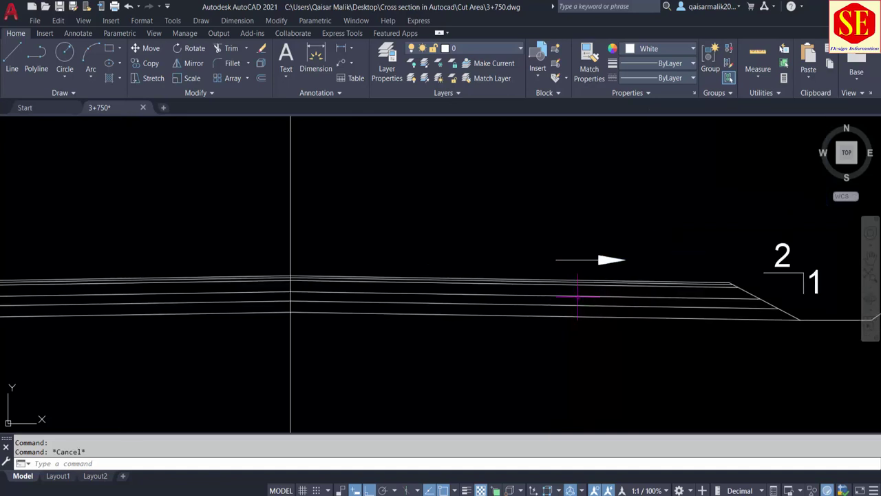
{"action": "type", "text": "m"}
{"action": "key", "text": "Return"}
{"action": "left_click", "coordinate": [609, 260]}
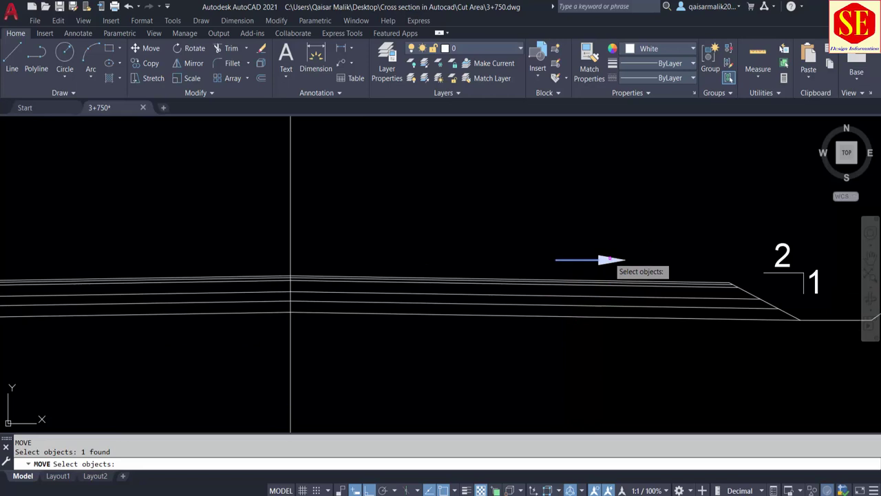
Shift the arrow slightly left and copy the 2 label above it
{"action": "key", "text": "Return"}
{"action": "left_click", "coordinate": [629, 208]}
{"action": "left_click", "coordinate": [586, 222]}
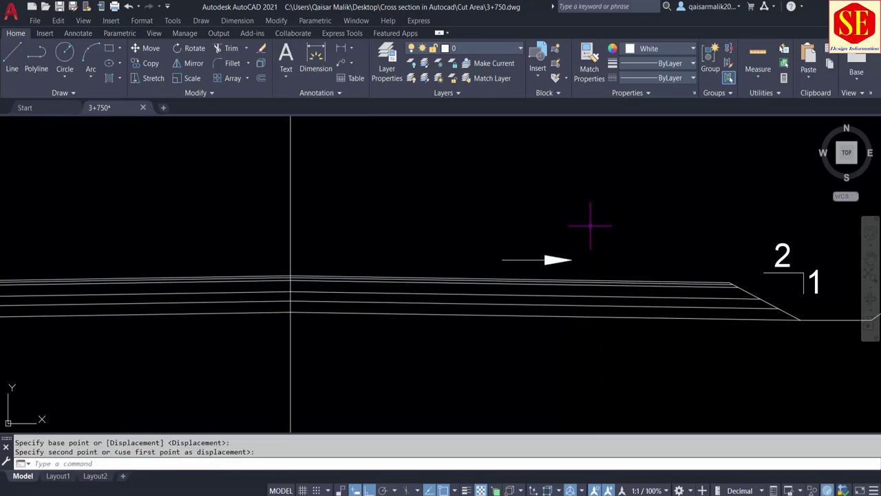
{"action": "type", "text": "o"}
{"action": "key", "text": "Return"}
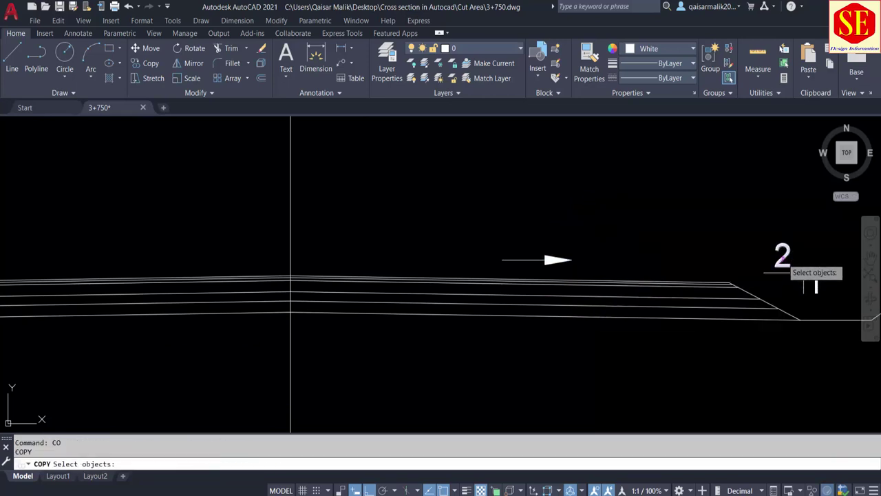
{"action": "left_click", "coordinate": [783, 255]}
{"action": "key", "text": "Return"}
{"action": "left_click", "coordinate": [731, 231]}
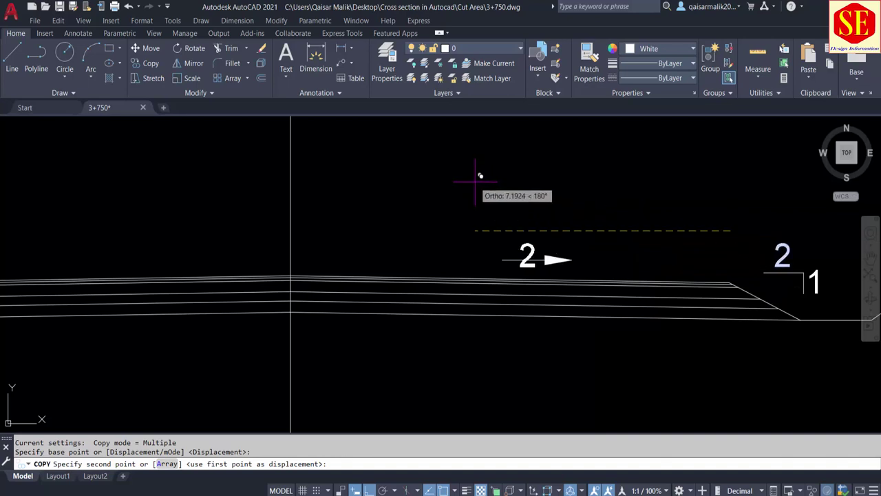
{"action": "key", "text": "F8"}
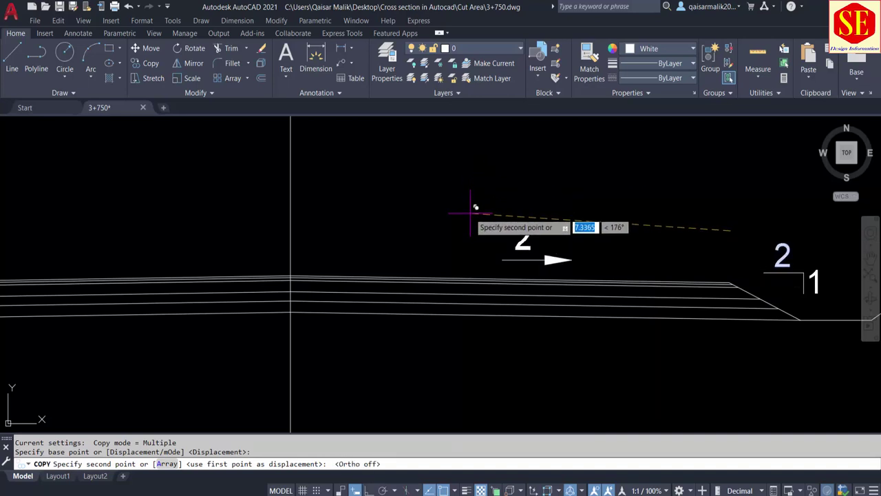
{"action": "left_click", "coordinate": [472, 207]}
{"action": "key", "text": "Escape"}
Edit the copied text to read 1.5% and centre it above the arrow
{"action": "double_click", "coordinate": [521, 238]}
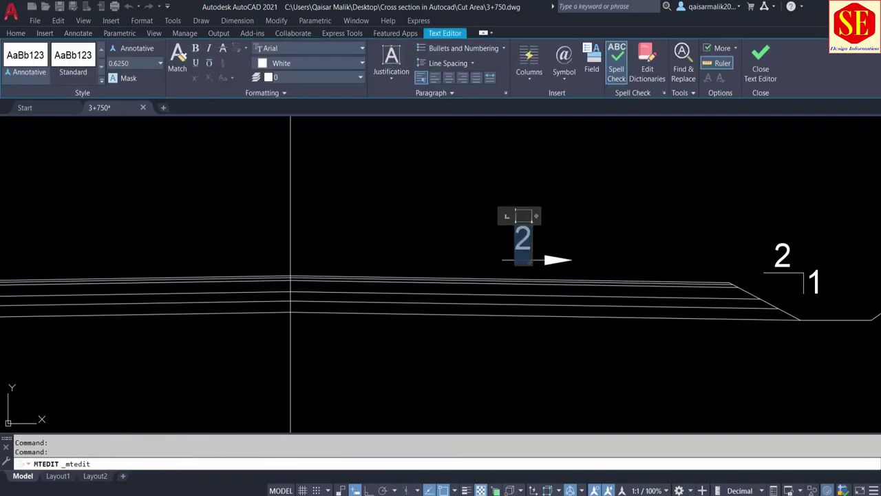
{"action": "type", "text": "1.5"}
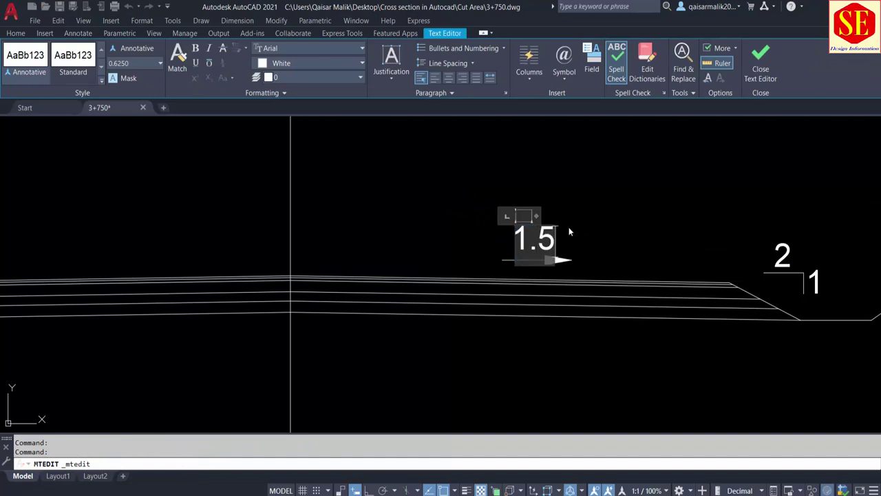
{"action": "type", "text": "%"}
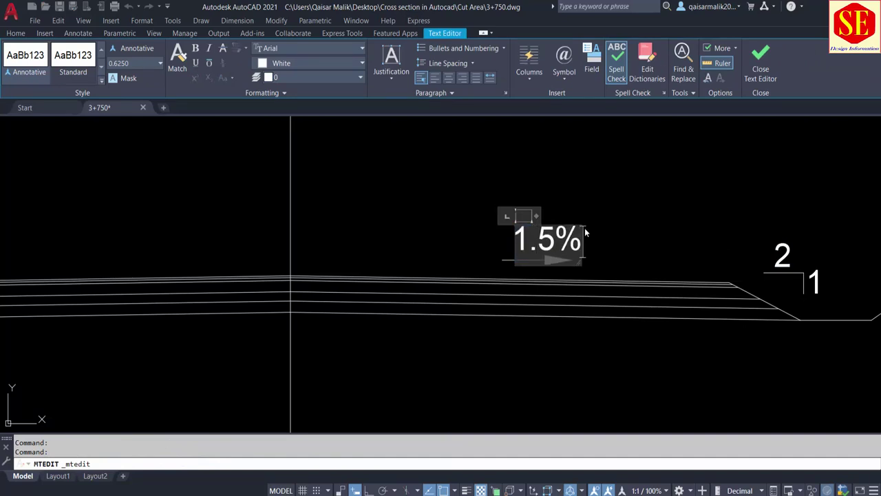
{"action": "left_click", "coordinate": [643, 221]}
{"action": "type", "text": "M"}
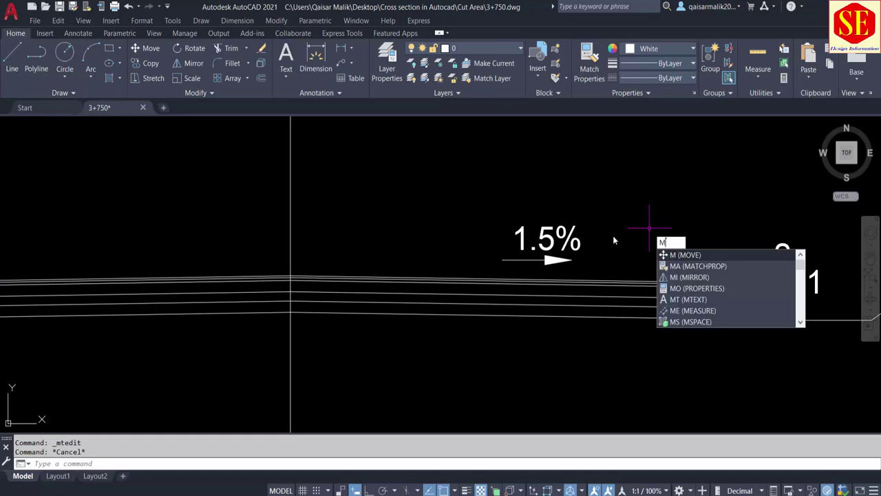
{"action": "key", "text": "Return"}
{"action": "left_click", "coordinate": [561, 242]}
{"action": "key", "text": "Return"}
{"action": "left_click", "coordinate": [667, 220]}
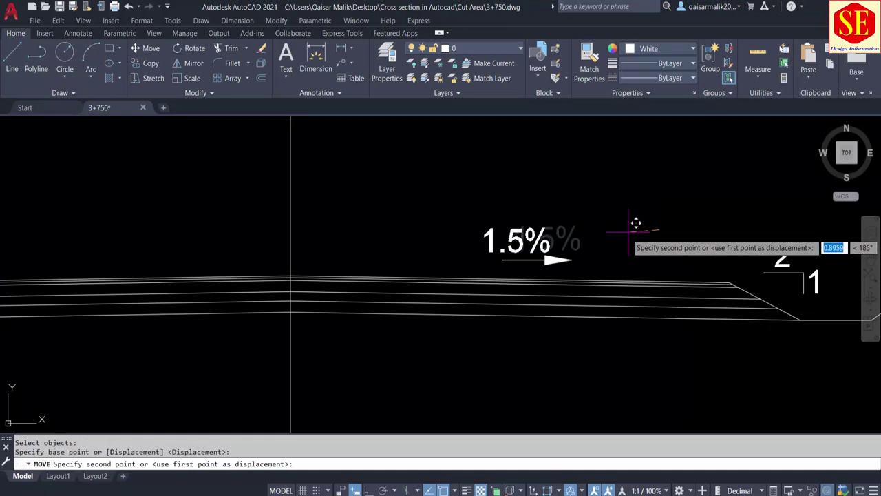
{"action": "left_click", "coordinate": [628, 232]}
Mirror the 1.5% label and arrow across the road centreline, keeping the originals
{"action": "type", "text": "i"}
{"action": "key", "text": "Return"}
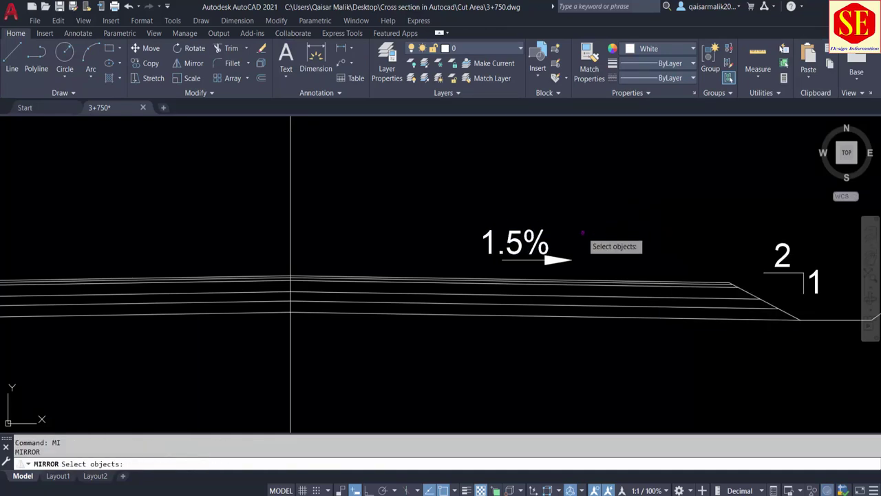
{"action": "left_click", "coordinate": [580, 216]}
{"action": "left_click", "coordinate": [500, 276]}
{"action": "scroll", "coordinate": [556, 261], "scroll_direction": "down", "scroll_amount": 4}
{"action": "key", "text": "Return"}
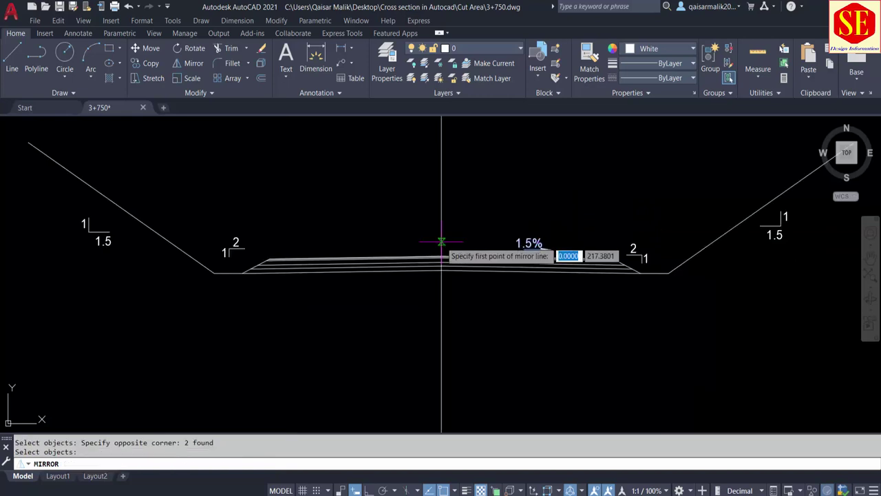
{"action": "left_click", "coordinate": [441, 259]}
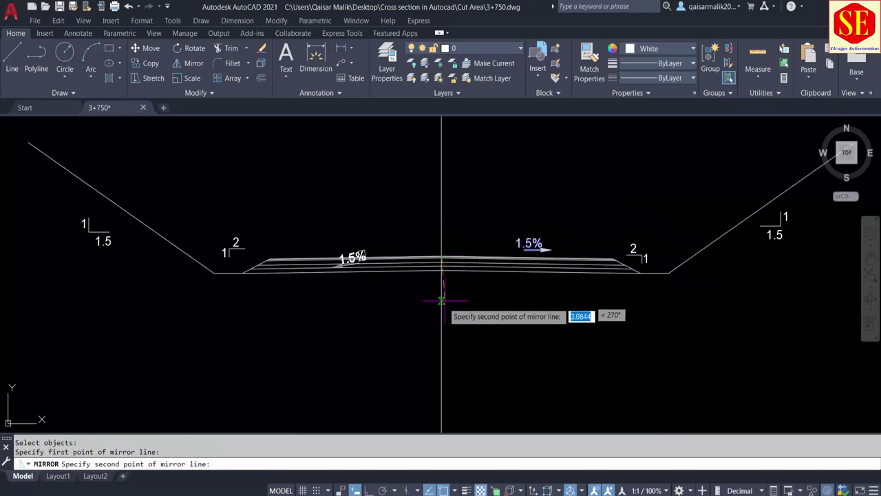
{"action": "left_click", "coordinate": [443, 302]}
{"action": "right_click", "coordinate": [443, 306]}
{"action": "left_click", "coordinate": [467, 311]}
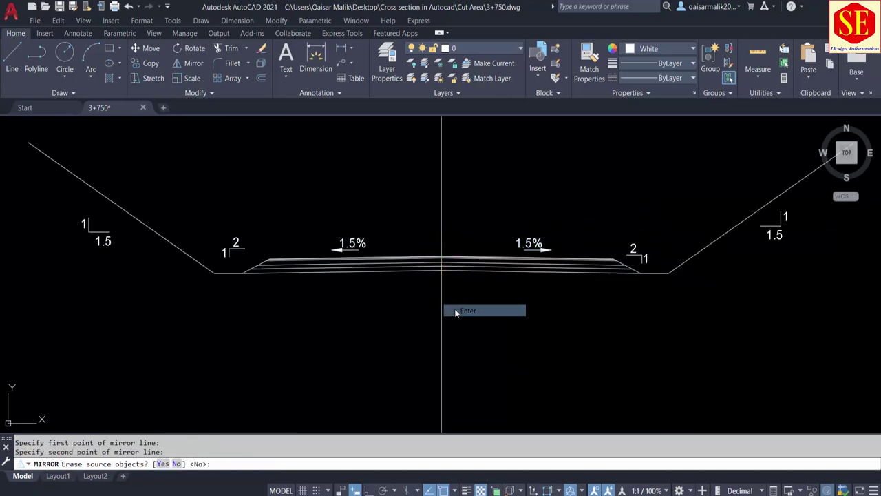
{"action": "key", "text": "Escape"}
{"action": "scroll", "coordinate": [523, 298], "scroll_direction": "down", "scroll_amount": 2}
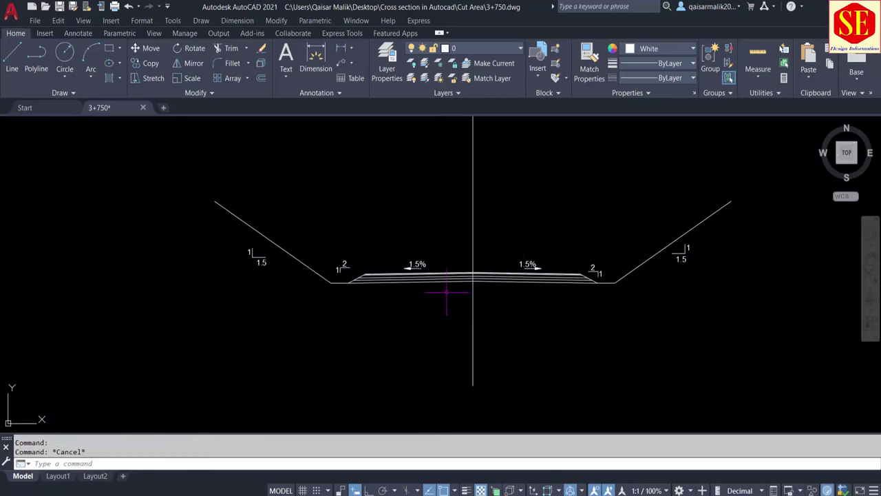
{"action": "scroll", "coordinate": [541, 347], "scroll_direction": "down", "scroll_amount": 2}
{"action": "scroll", "coordinate": [593, 299], "scroll_direction": "down", "scroll_amount": 1}
{"action": "scroll", "coordinate": [582, 254], "scroll_direction": "up", "scroll_amount": 5}
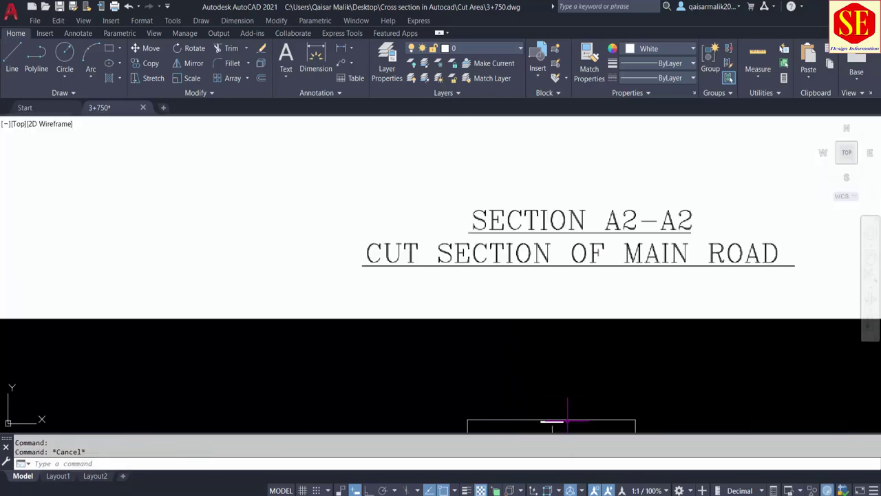
{"action": "scroll", "coordinate": [582, 254], "scroll_direction": "down", "scroll_amount": 1}
{"action": "scroll", "coordinate": [560, 296], "scroll_direction": "down", "scroll_amount": 2}
{"action": "scroll", "coordinate": [576, 293], "scroll_direction": "up", "scroll_amount": 3}
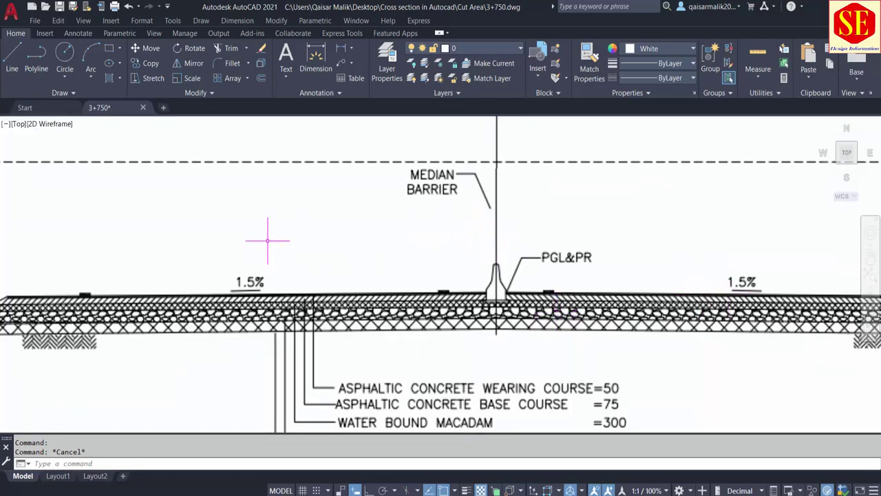
{"action": "scroll", "coordinate": [268, 241], "scroll_direction": "down", "scroll_amount": 3}
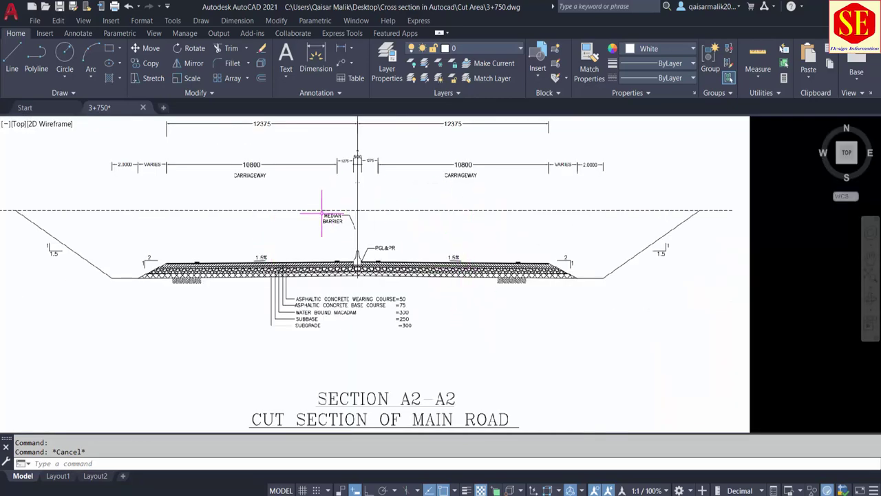
{"action": "middle_click_drag", "start_coordinate": [358, 209], "coordinate": [528, 198]}
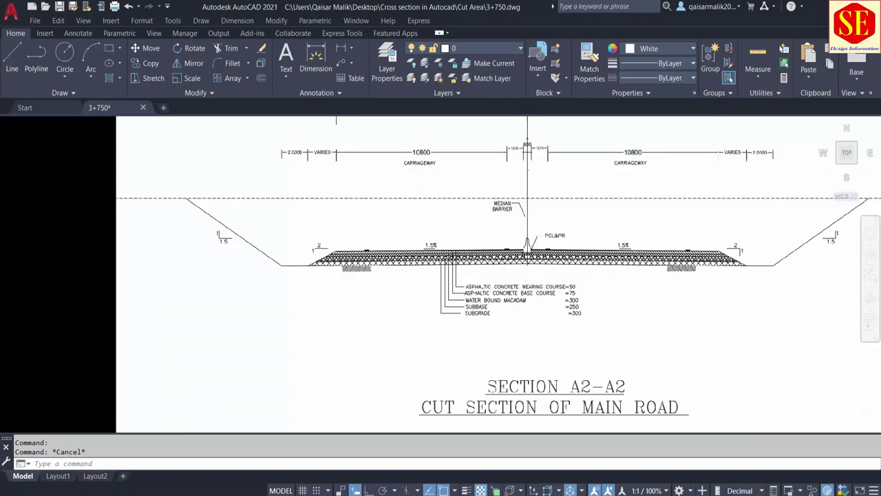
{"action": "scroll", "coordinate": [425, 173], "scroll_direction": "down", "scroll_amount": 4}
{"action": "scroll", "coordinate": [482, 318], "scroll_direction": "up", "scroll_amount": 5}
{"action": "scroll", "coordinate": [378, 248], "scroll_direction": "up", "scroll_amount": 3}
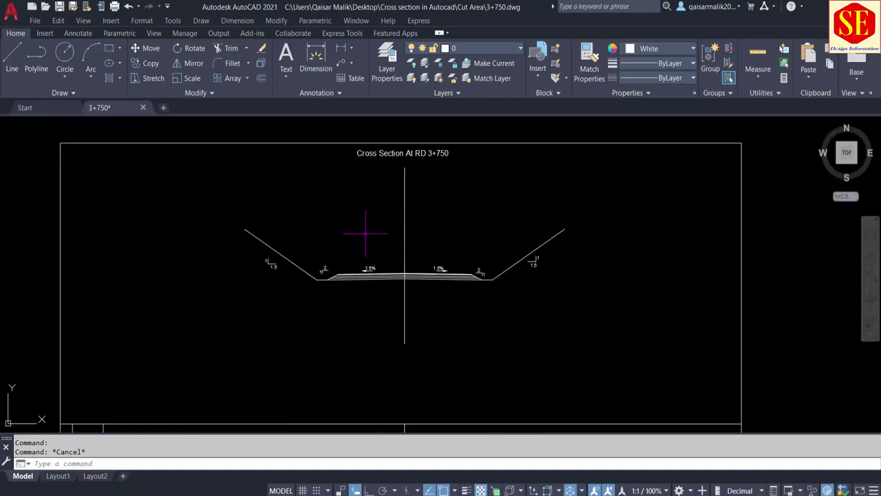
{"action": "scroll", "coordinate": [399, 275], "scroll_direction": "up", "scroll_amount": 2}
{"action": "scroll", "coordinate": [395, 274], "scroll_direction": "up", "scroll_amount": 2}
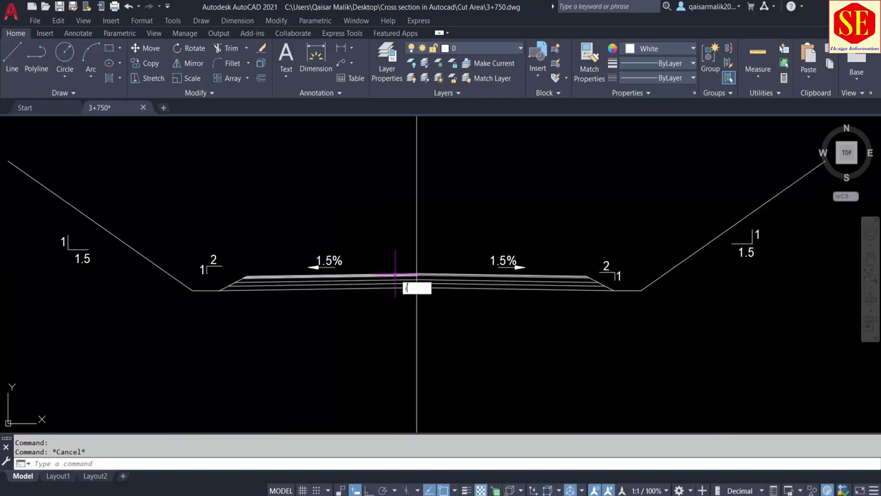
Query the road crown point with ID, reading X 0, Y 216.43, Z 0
{"action": "type", "text": "ID"}
{"action": "key", "text": "Return"}
{"action": "scroll", "coordinate": [396, 274], "scroll_direction": "up", "scroll_amount": 3}
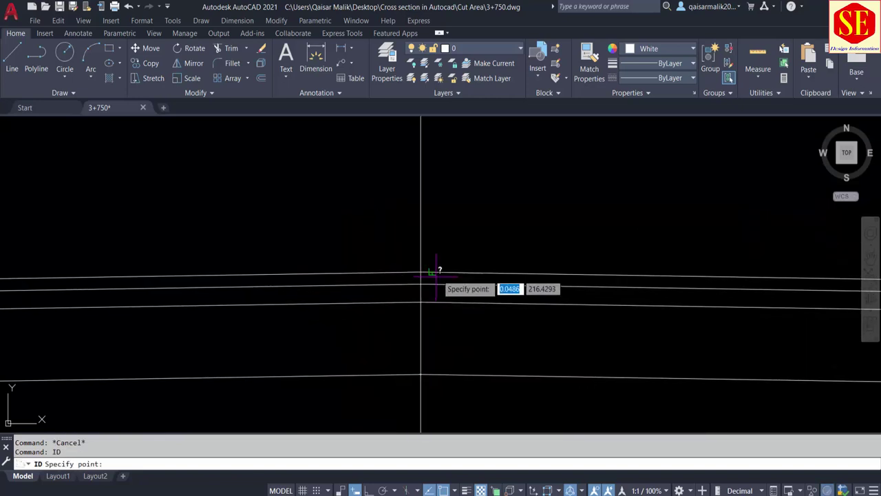
{"action": "left_click", "coordinate": [421, 274]}
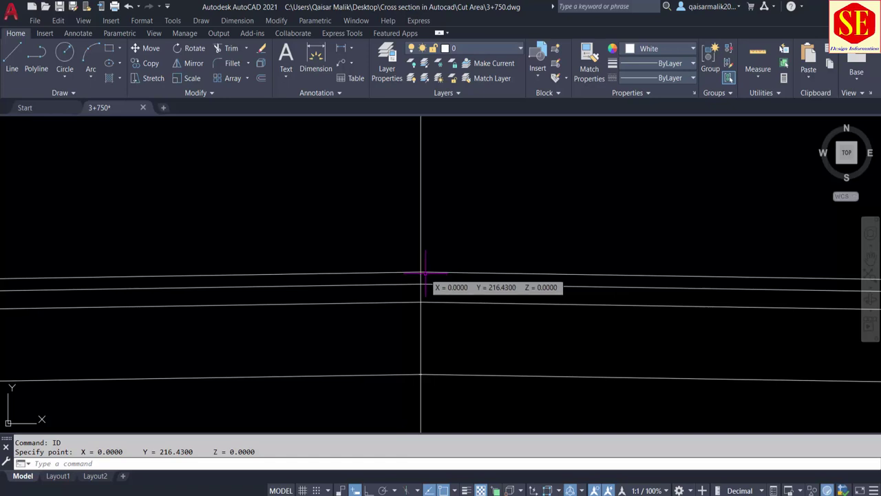
Zoom out to show the full titled frame, cross-section and data table
{"action": "scroll", "coordinate": [423, 272], "scroll_direction": "down", "scroll_amount": 3}
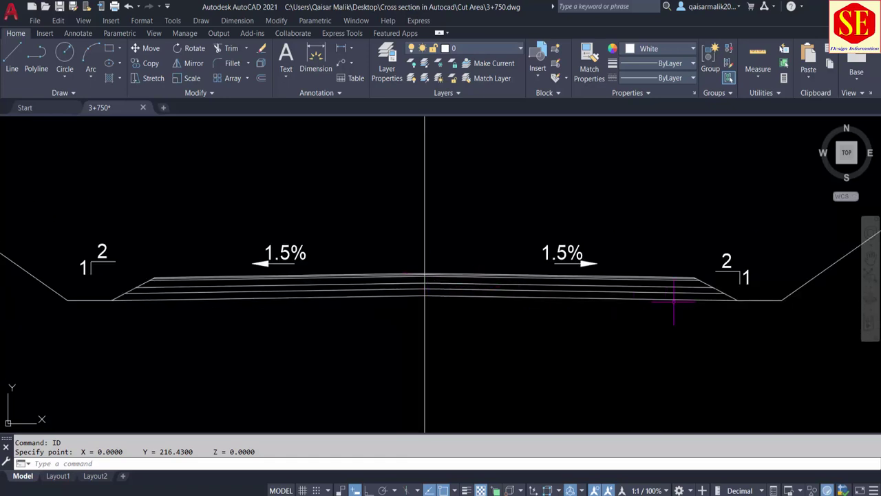
{"action": "scroll", "coordinate": [556, 265], "scroll_direction": "down", "scroll_amount": 4}
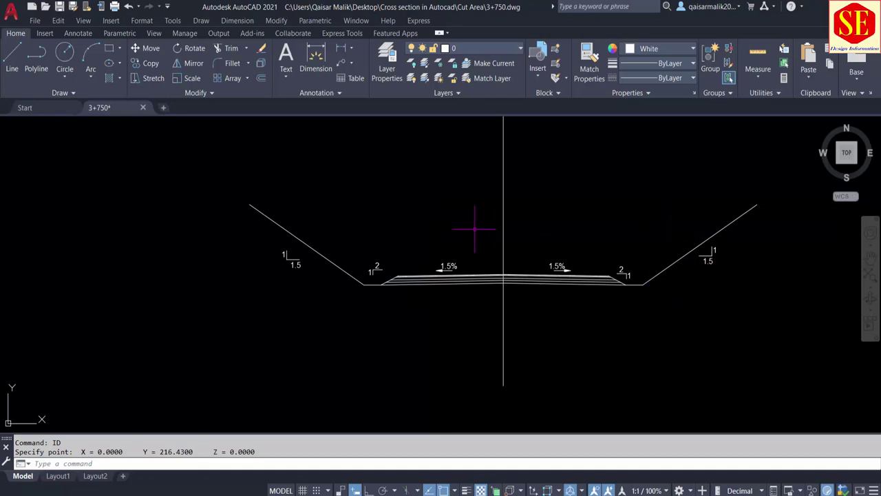
{"action": "scroll", "coordinate": [475, 228], "scroll_direction": "down", "scroll_amount": 5}
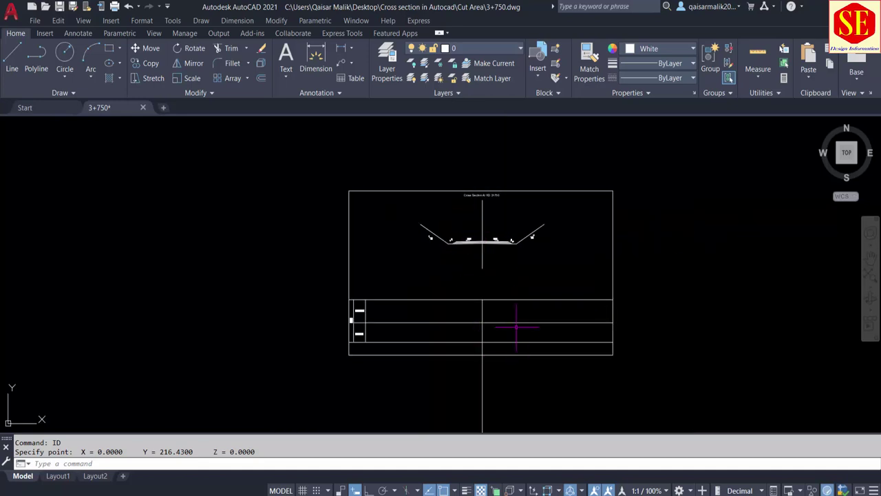
Cancel the stray MTEXT and TRIM commands that were started by mistake
{"action": "type", "text": "t"}
{"action": "key", "text": "Return"}
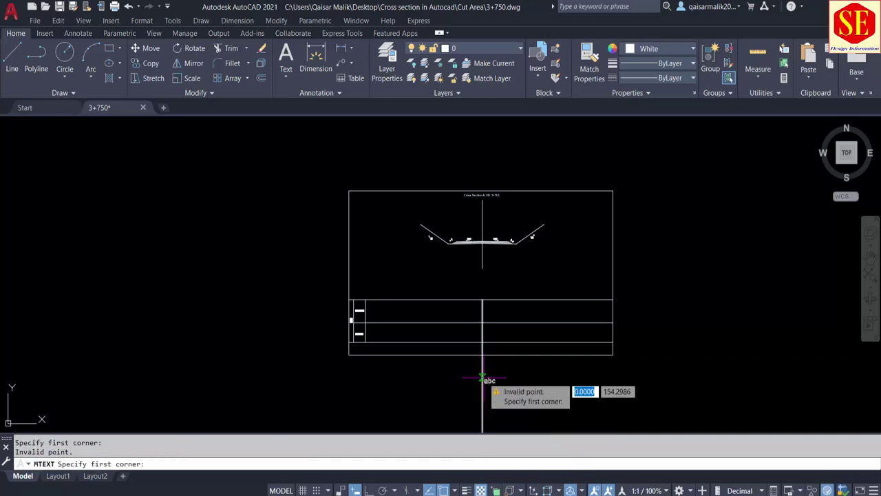
{"action": "key", "text": "Escape"}
{"action": "key", "text": "Escape"}
{"action": "type", "text": "tr"}
{"action": "key", "text": "Return"}
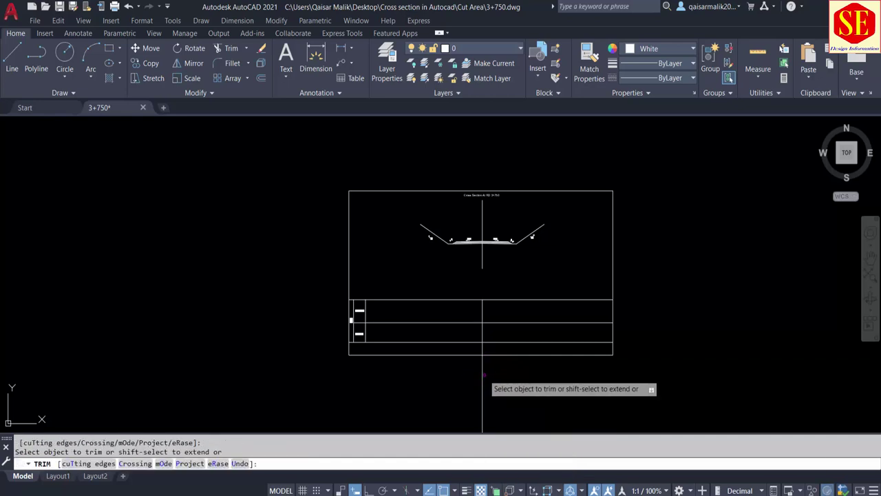
{"action": "key", "text": "Escape"}
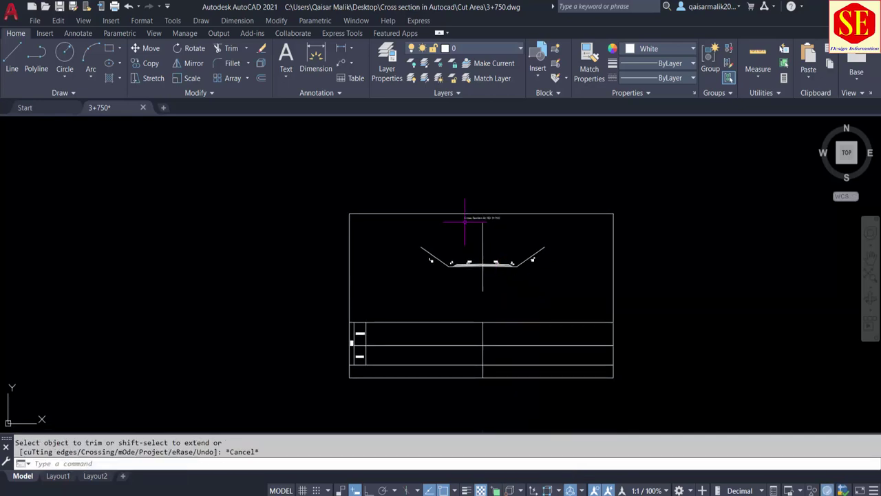
{"action": "scroll", "coordinate": [466, 222], "scroll_direction": "up", "scroll_amount": 2}
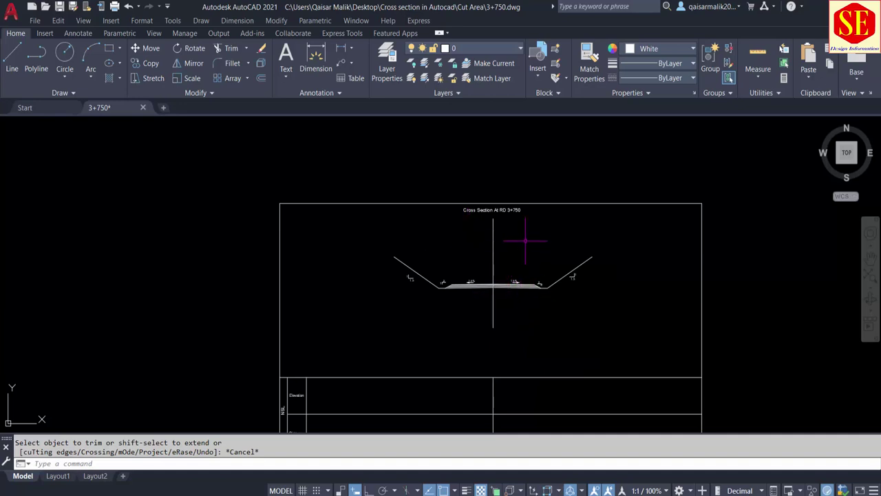
{"action": "scroll", "coordinate": [538, 283], "scroll_direction": "down", "scroll_amount": 1}
{"action": "scroll", "coordinate": [619, 301], "scroll_direction": "down", "scroll_amount": 1}
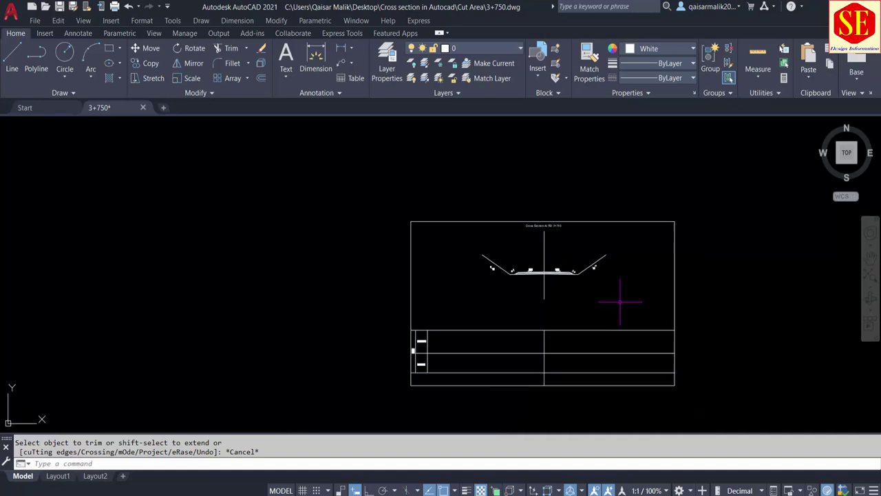
Move the frame, table lines and section title so the cross-section sits lower in the frame
{"action": "type", "text": "M"}
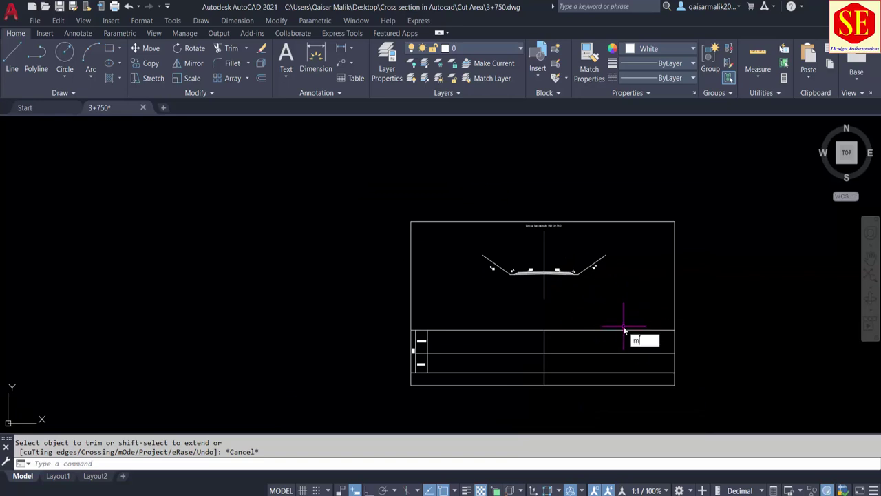
{"action": "key", "text": "Return"}
{"action": "left_click", "coordinate": [713, 317]}
{"action": "left_click", "coordinate": [387, 414]}
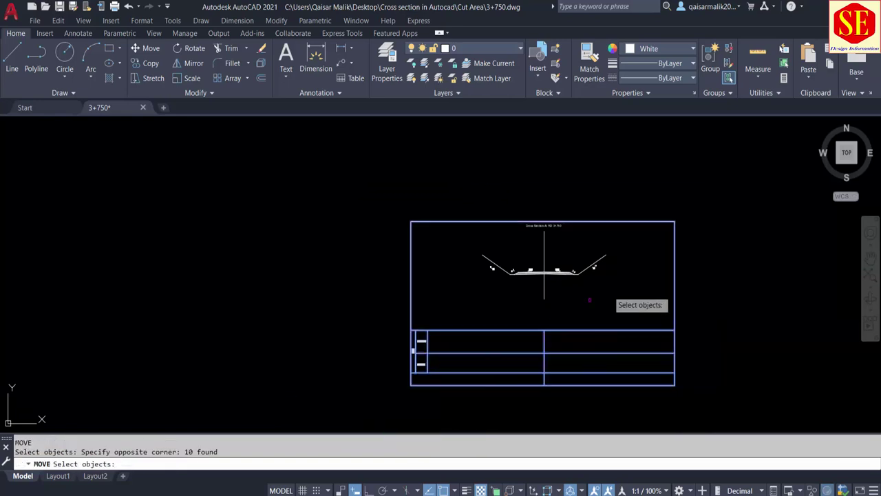
{"action": "left_click", "coordinate": [649, 193]}
{"action": "left_click", "coordinate": [603, 230]}
{"action": "left_click", "coordinate": [557, 229]}
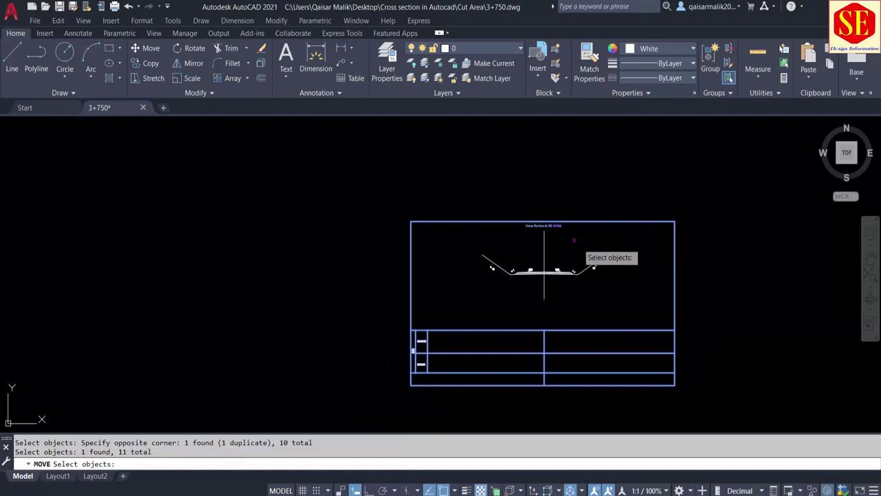
{"action": "scroll", "coordinate": [622, 274], "scroll_direction": "up", "scroll_amount": 2}
{"action": "key", "text": "Return"}
{"action": "left_click", "coordinate": [726, 306]}
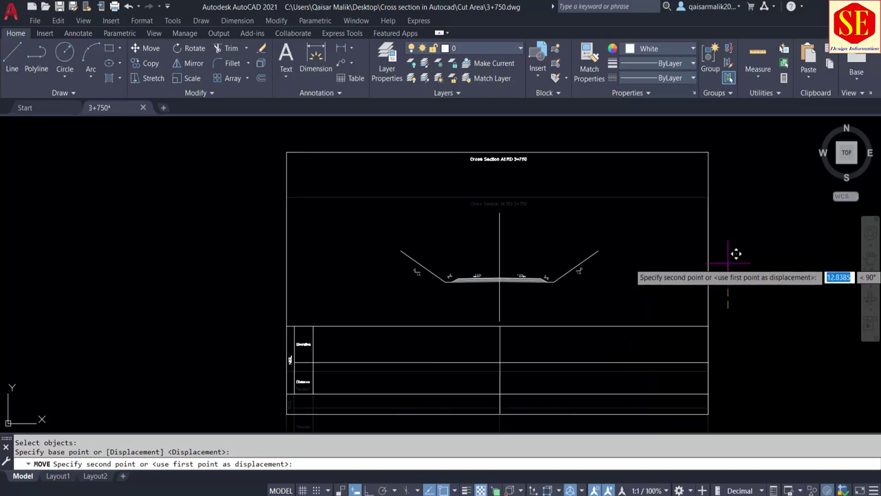
{"action": "left_click", "coordinate": [730, 263]}
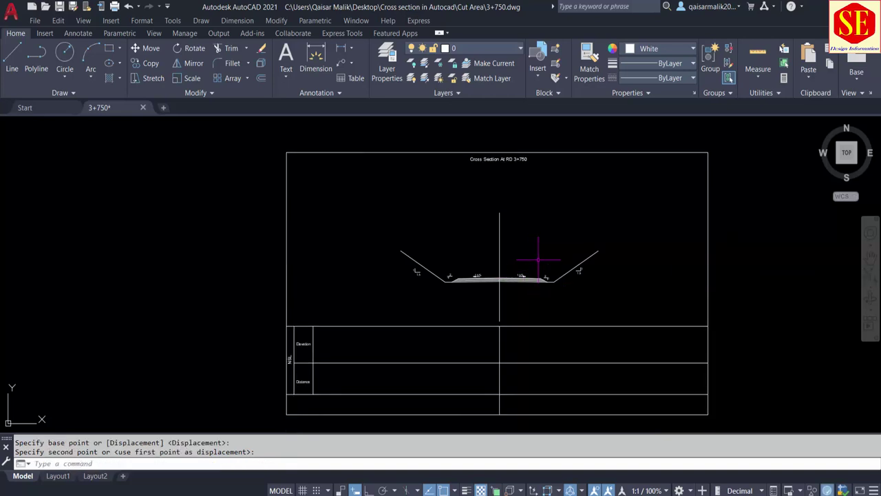
{"action": "scroll", "coordinate": [521, 260], "scroll_direction": "up", "scroll_amount": 4}
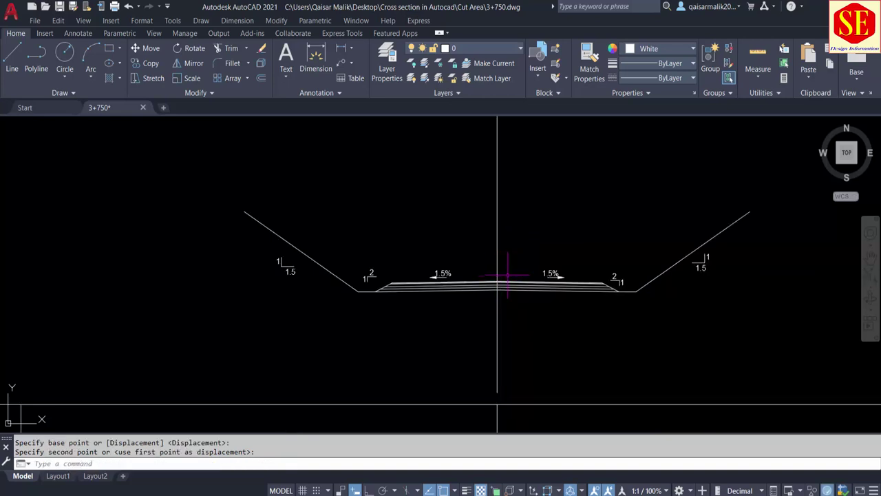
{"action": "scroll", "coordinate": [507, 275], "scroll_direction": "down", "scroll_amount": 4}
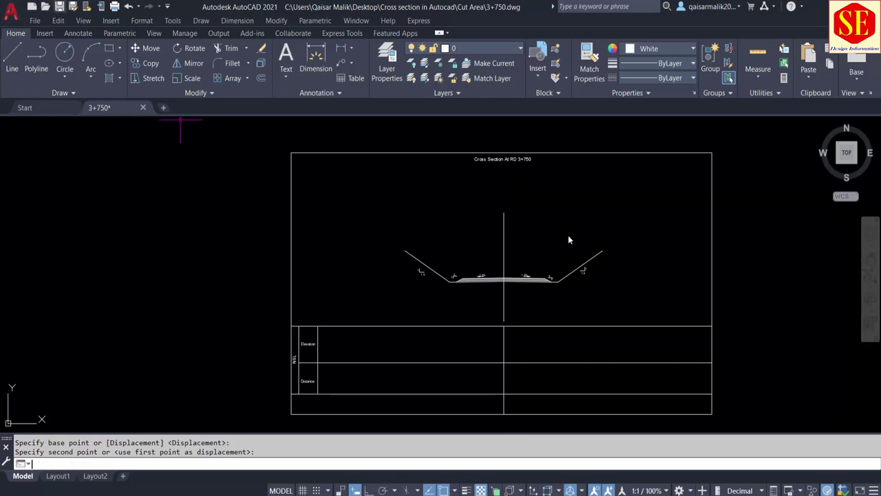
Save the drawing, glance over the colour and layer lists, and switch to the Excel sheet
{"action": "key", "text": "Escape"}
{"action": "key", "text": "ctrl+s"}
{"action": "left_click", "coordinate": [664, 49]}
{"action": "left_click", "coordinate": [664, 49]}
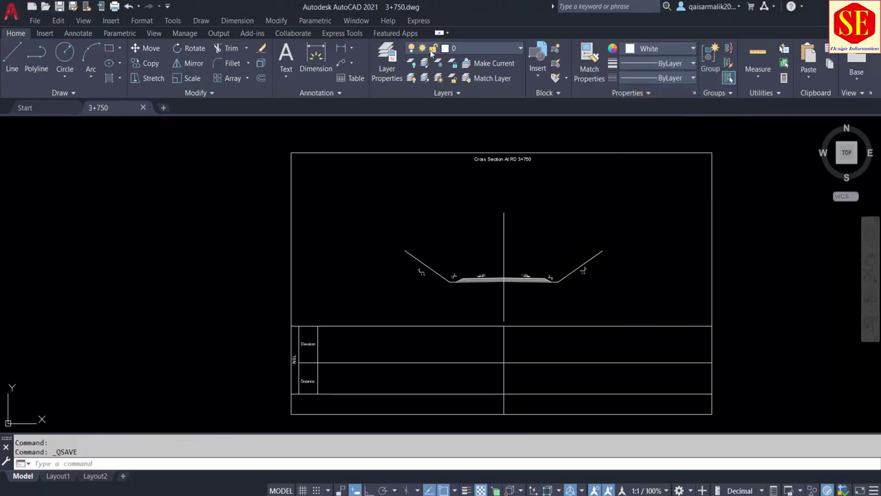
{"action": "left_click", "coordinate": [497, 49]}
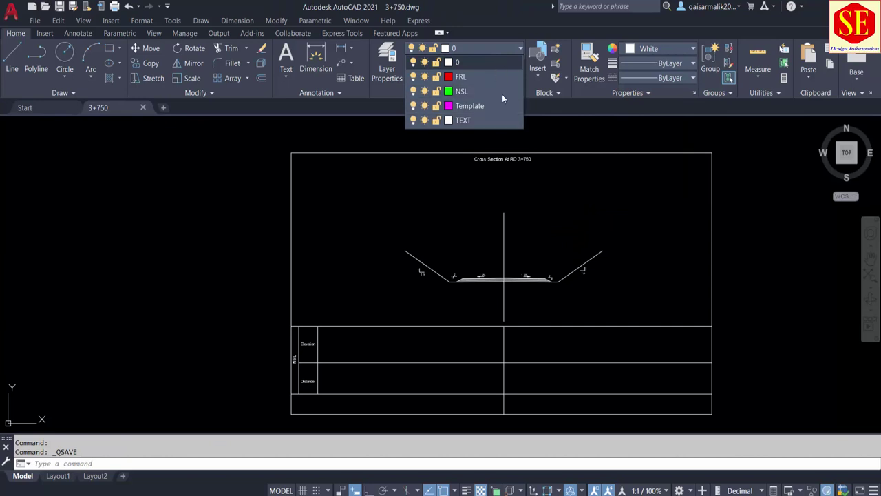
{"action": "left_click", "coordinate": [530, 255]}
{"action": "left_click", "coordinate": [539, 289]}
{"action": "key", "text": "Escape"}
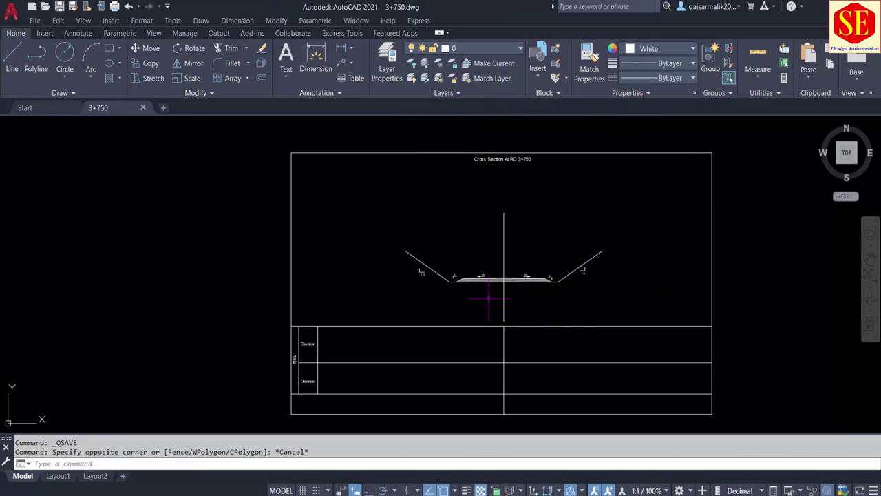
{"action": "scroll", "coordinate": [496, 282], "scroll_direction": "up", "scroll_amount": 2}
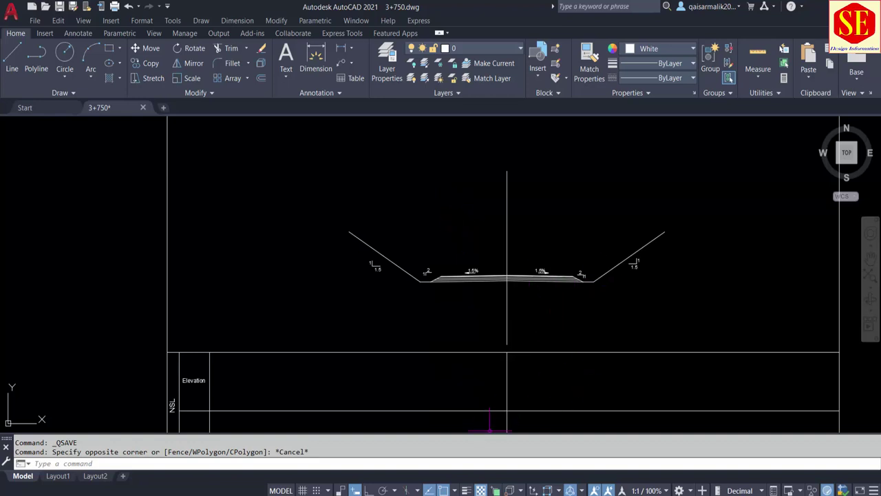
{"action": "key", "text": "alt+Tab"}
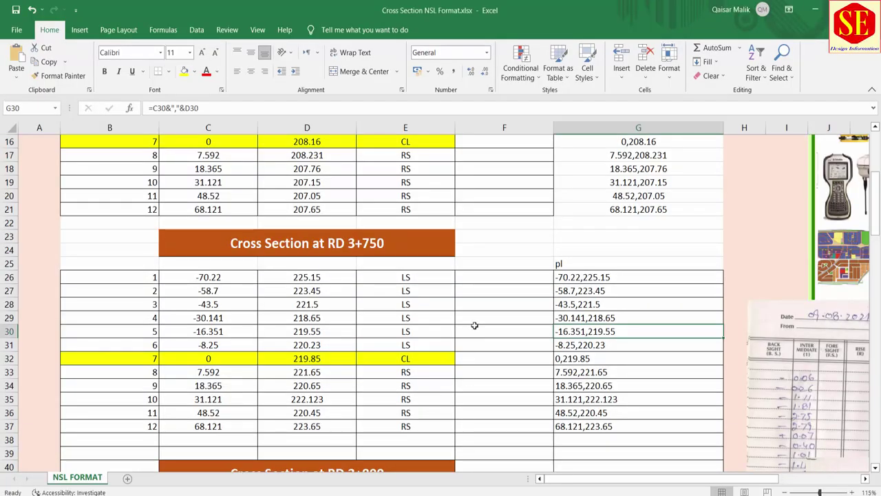
Review the RD 3+750 distance and elevation values and tuck the field-book photo against the right edge
{"action": "left_click", "coordinate": [224, 279]}
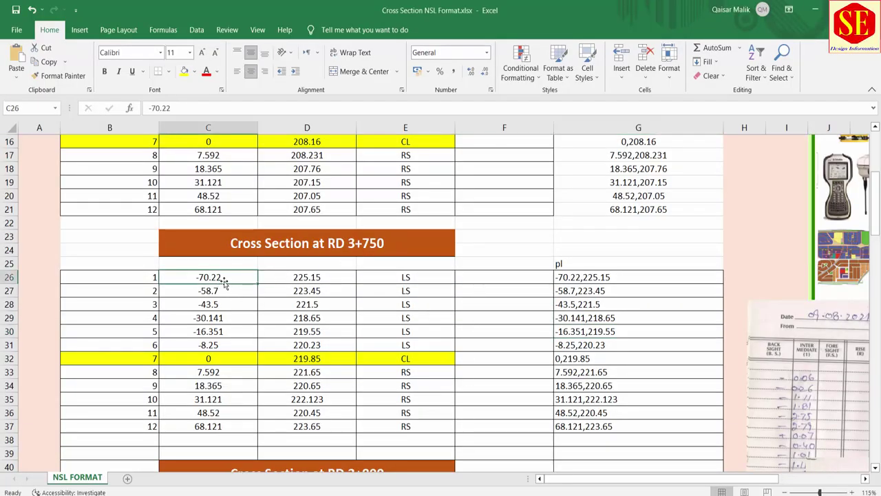
{"action": "left_click", "coordinate": [225, 333]}
{"action": "left_click", "coordinate": [305, 290]}
{"action": "left_click", "coordinate": [222, 277]}
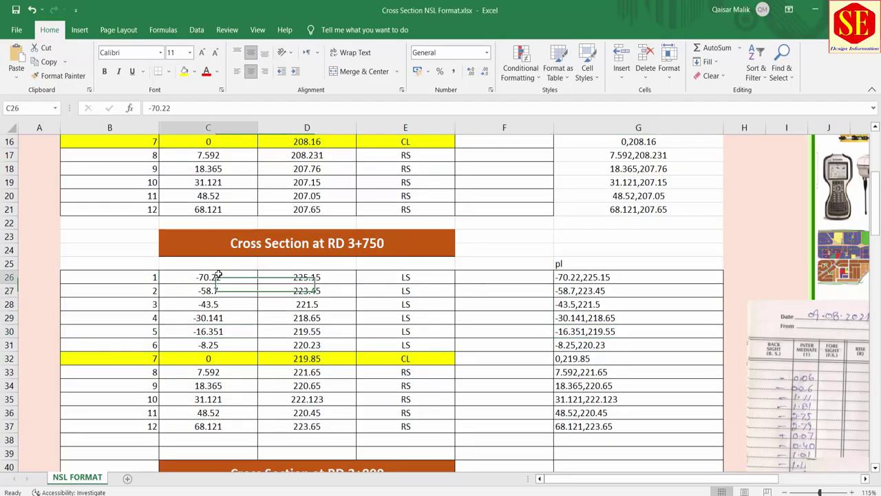
{"action": "left_click", "coordinate": [311, 278]}
{"action": "left_click_drag", "start_coordinate": [833, 364], "coordinate": [353, 259]}
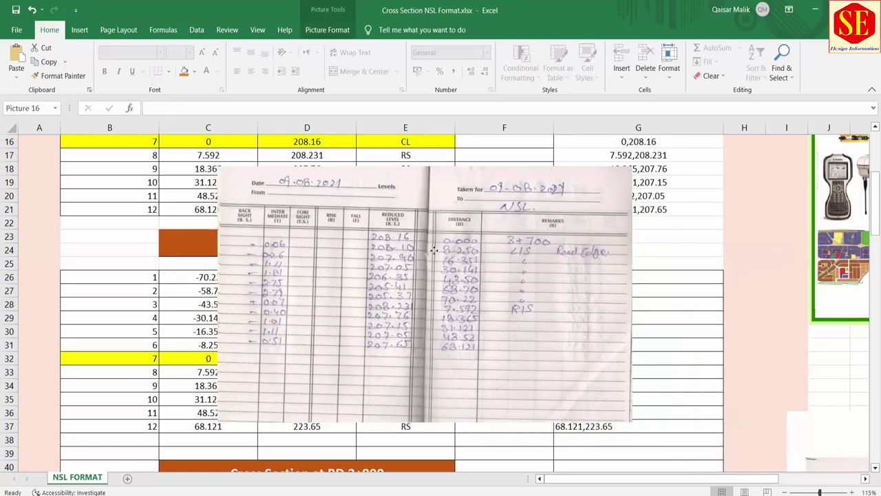
{"action": "mouse_move", "coordinate": [265, 234]}
{"action": "left_mouse_down"}
{"action": "mouse_move", "coordinate": [850, 374]}
{"action": "mouse_move", "coordinate": [278, 265]}
{"action": "left_mouse_up"}
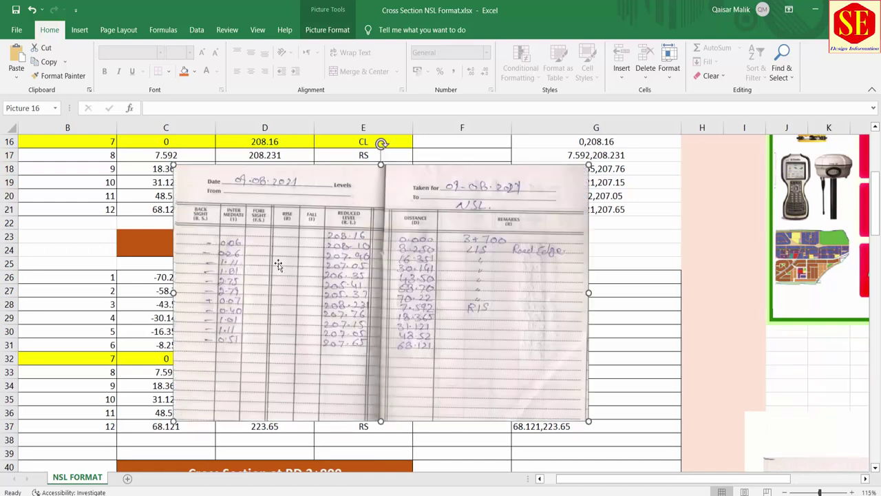
{"action": "left_click_drag", "start_coordinate": [478, 304], "coordinate": [772, 368]}
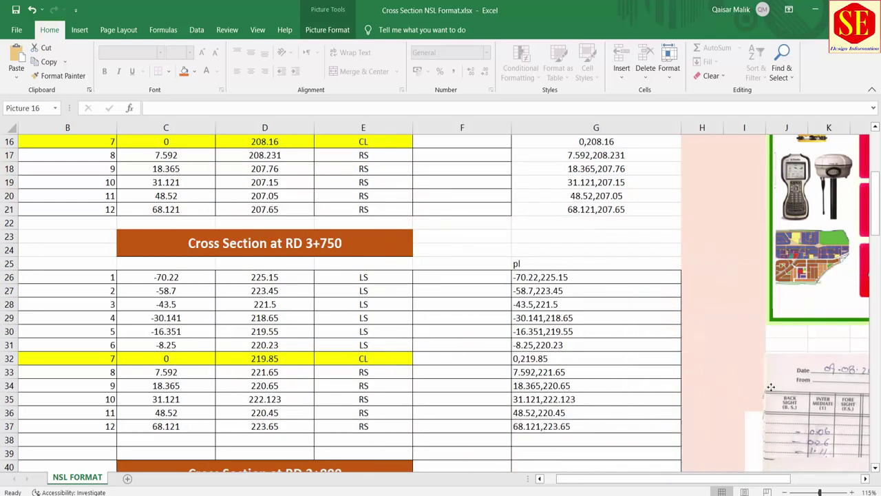
{"action": "scroll", "coordinate": [207, 265], "scroll_direction": "down", "scroll_amount": 1}
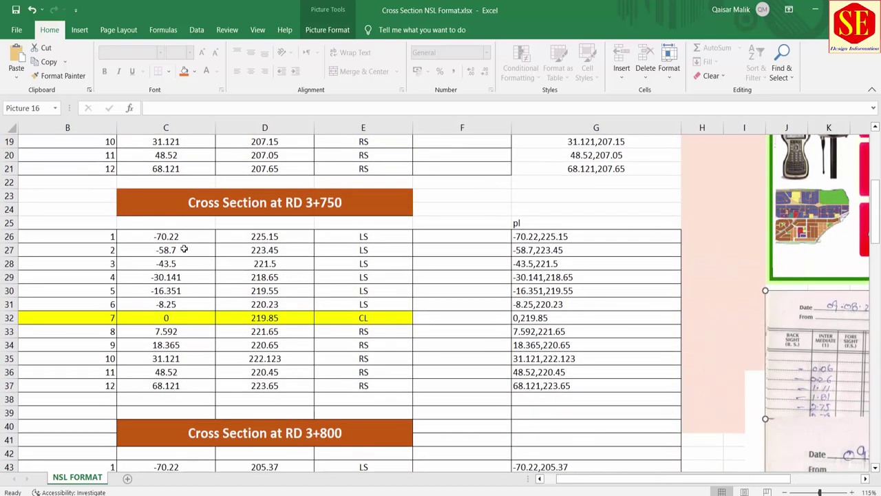
{"action": "left_click", "coordinate": [177, 236]}
{"action": "left_click", "coordinate": [263, 239]}
{"action": "scroll", "coordinate": [296, 262], "scroll_direction": "up", "scroll_amount": 4}
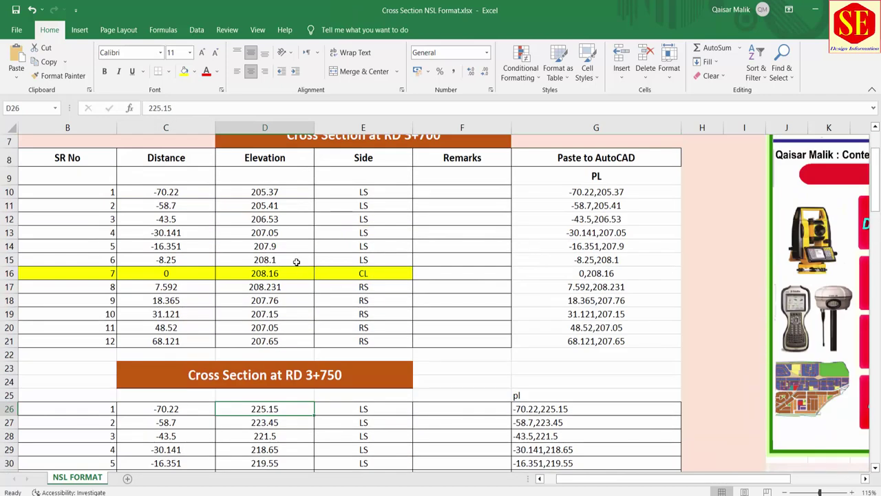
Copy the header cells B8:F8 and paste them into row 25 of the RD 3+750 table
{"action": "left_click_drag", "start_coordinate": [87, 155], "coordinate": [475, 161]}
{"action": "key", "text": "ctrl+c"}
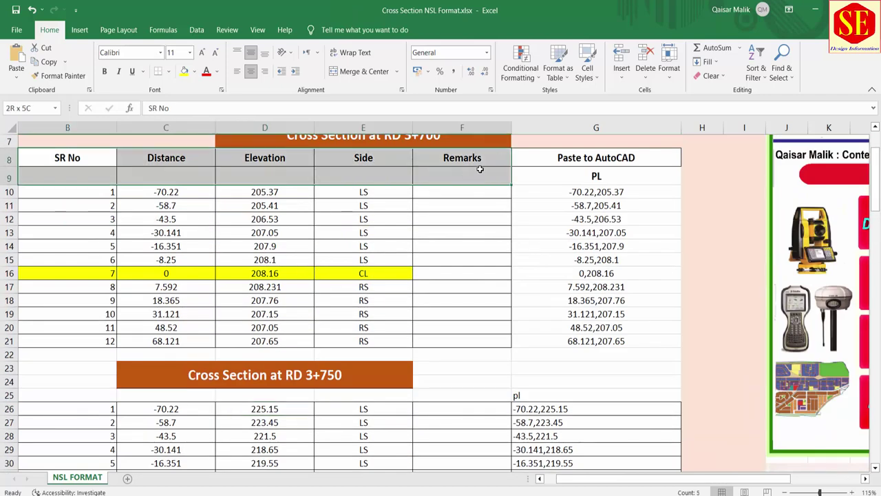
{"action": "right_click", "coordinate": [481, 163]}
{"action": "left_click", "coordinate": [506, 203]}
{"action": "scroll", "coordinate": [491, 210], "scroll_direction": "down", "scroll_amount": 1}
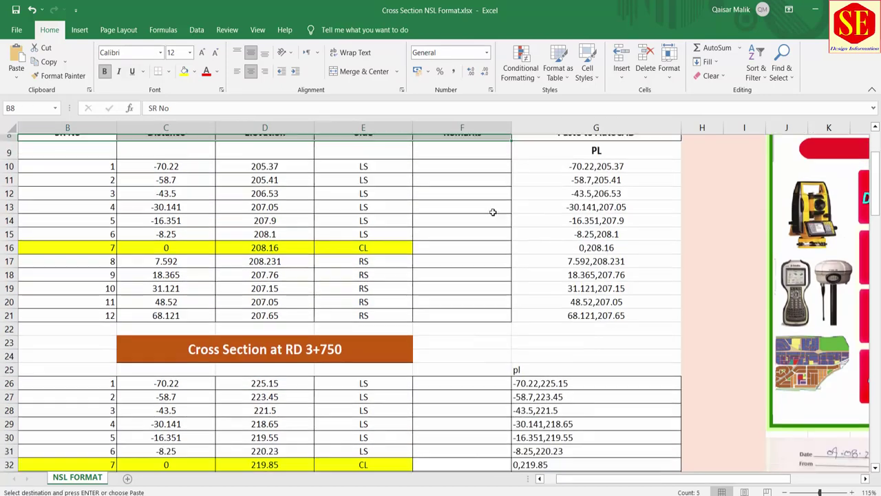
{"action": "scroll", "coordinate": [146, 271], "scroll_direction": "down", "scroll_amount": 1}
{"action": "left_click", "coordinate": [118, 305]}
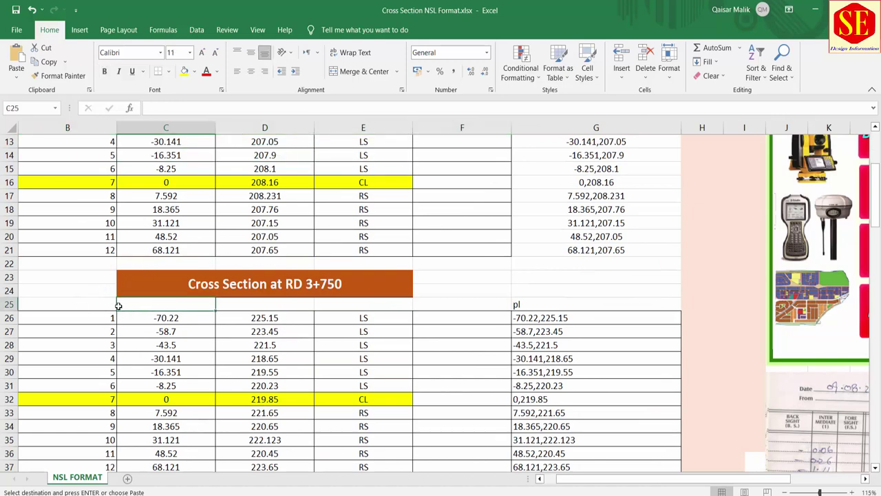
{"action": "left_click", "coordinate": [68, 303]}
{"action": "right_click", "coordinate": [68, 304]}
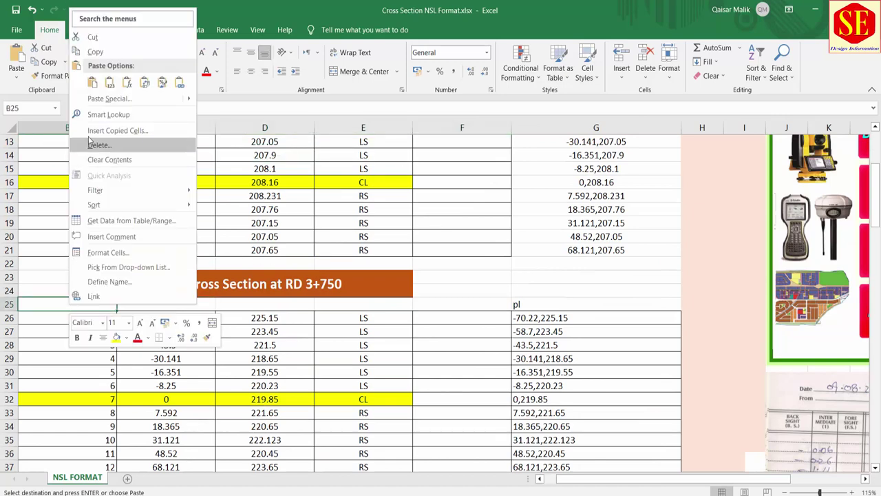
{"action": "left_click", "coordinate": [103, 84]}
{"action": "left_click", "coordinate": [264, 344]}
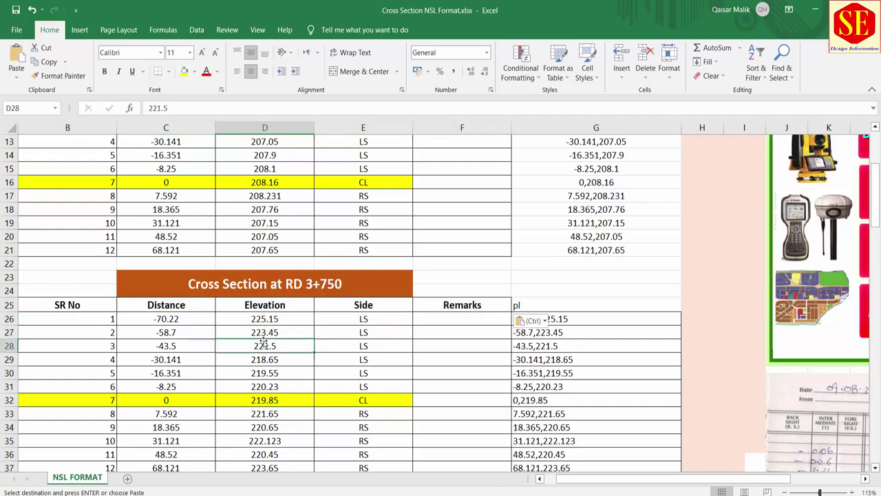
Copy the twelve coordinate pairs G26:G37 and return to the AutoCAD drawing
{"action": "scroll", "coordinate": [213, 320], "scroll_direction": "up", "scroll_amount": 3}
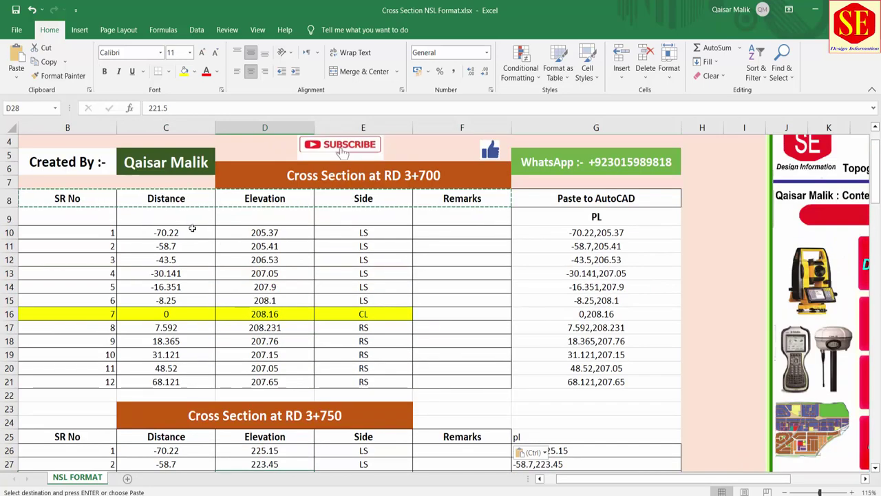
{"action": "scroll", "coordinate": [225, 226], "scroll_direction": "down", "scroll_amount": 1}
{"action": "scroll", "coordinate": [225, 225], "scroll_direction": "down", "scroll_amount": 1}
{"action": "scroll", "coordinate": [222, 234], "scroll_direction": "up", "scroll_amount": 1}
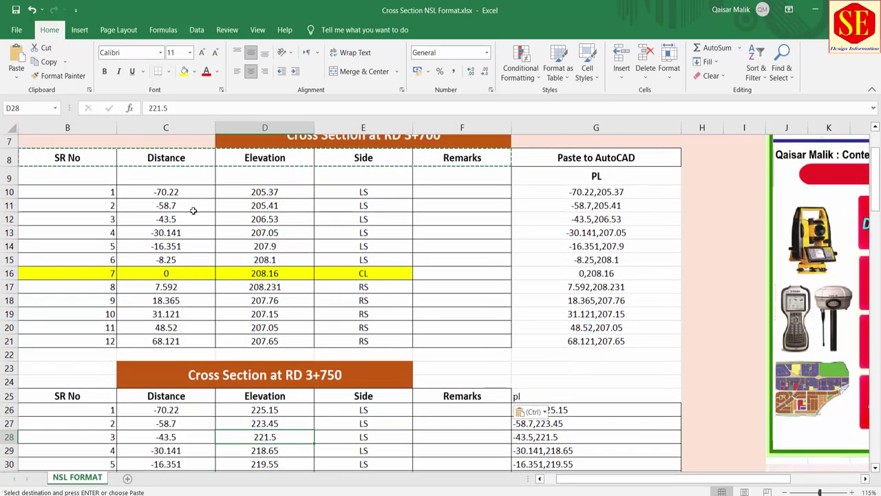
{"action": "scroll", "coordinate": [220, 240], "scroll_direction": "down", "scroll_amount": 4}
{"action": "left_click", "coordinate": [189, 283]}
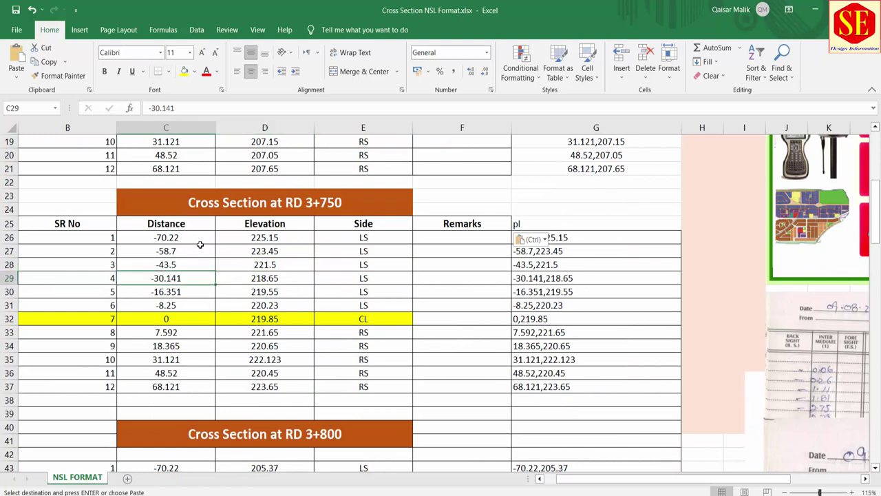
{"action": "left_click", "coordinate": [571, 241]}
{"action": "left_click", "coordinate": [586, 226]}
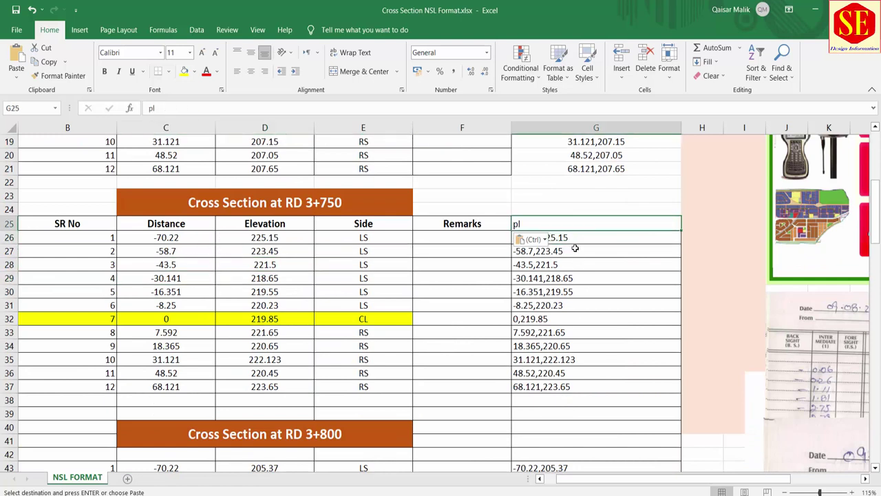
{"action": "left_click_drag", "start_coordinate": [584, 236], "coordinate": [584, 387]}
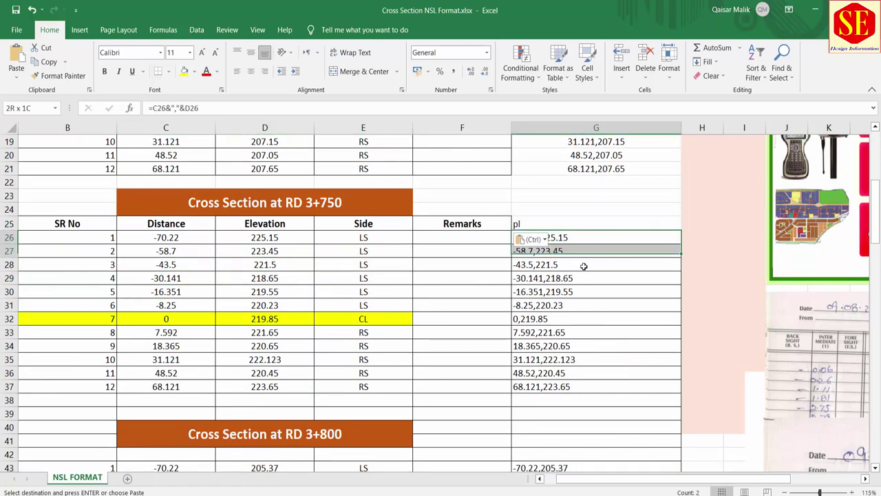
{"action": "right_click", "coordinate": [578, 377]}
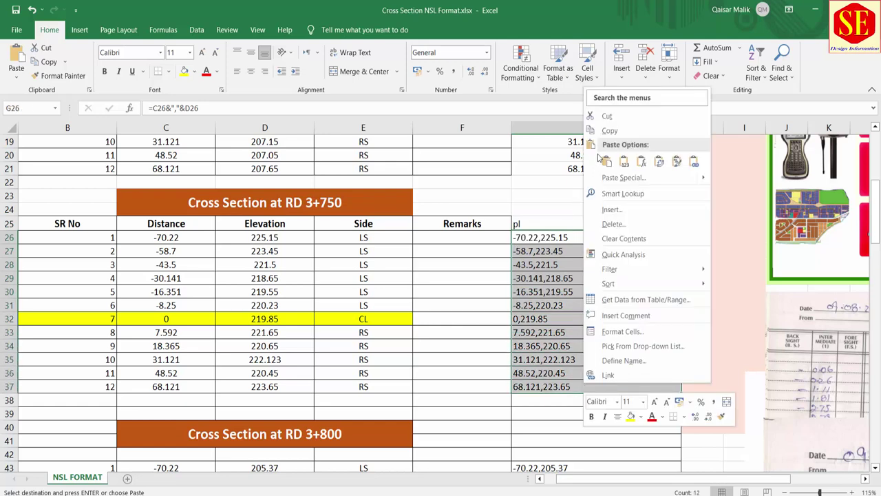
{"action": "left_click", "coordinate": [608, 130]}
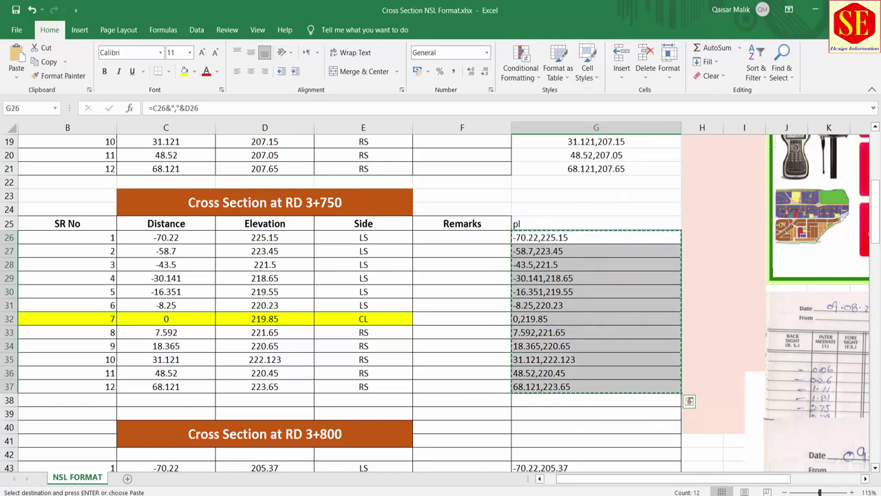
{"action": "key", "text": "alt+Tab"}
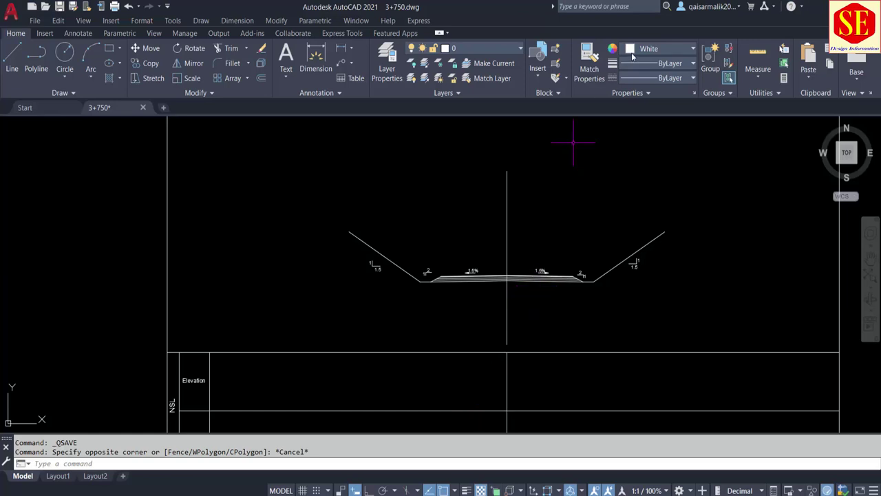
Make NSL the current layer with ByLayer colour and the ACAD_ISO02W100 dashed linetype
{"action": "left_click", "coordinate": [484, 48]}
{"action": "left_click", "coordinate": [483, 91]}
{"action": "left_click", "coordinate": [645, 69]}
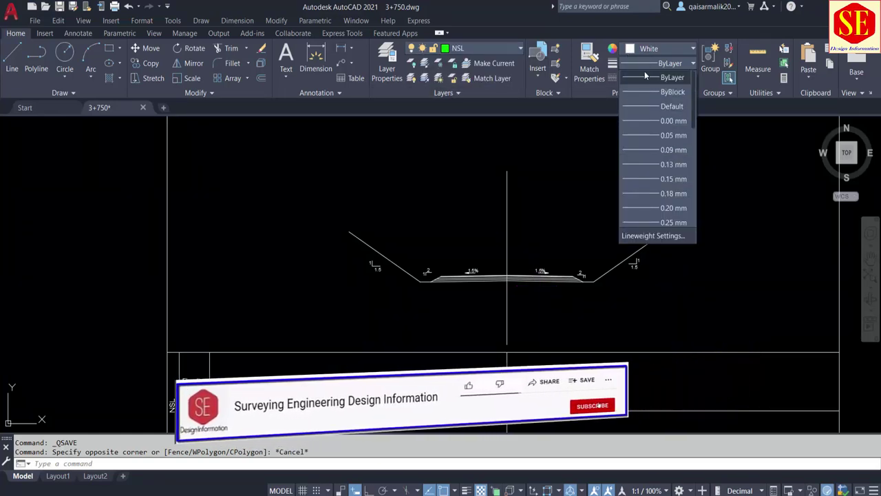
{"action": "left_click", "coordinate": [647, 54]}
{"action": "left_click", "coordinate": [649, 50]}
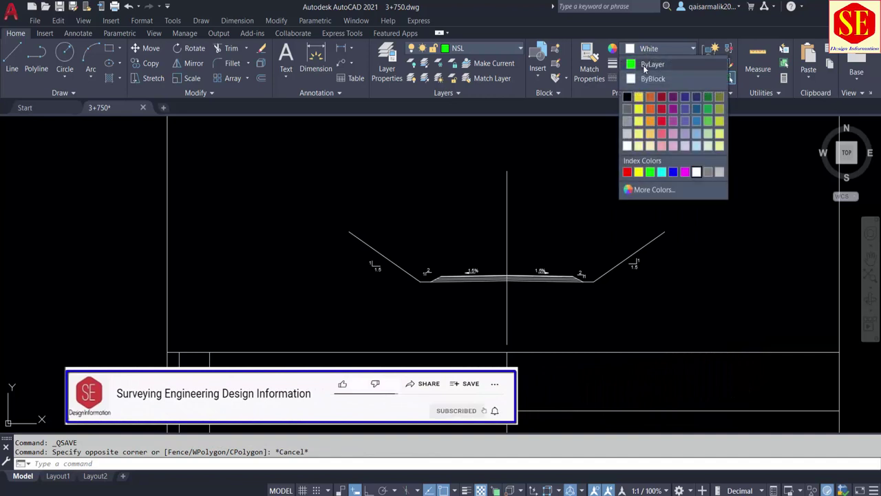
{"action": "left_click", "coordinate": [647, 64]}
{"action": "left_click", "coordinate": [655, 78]}
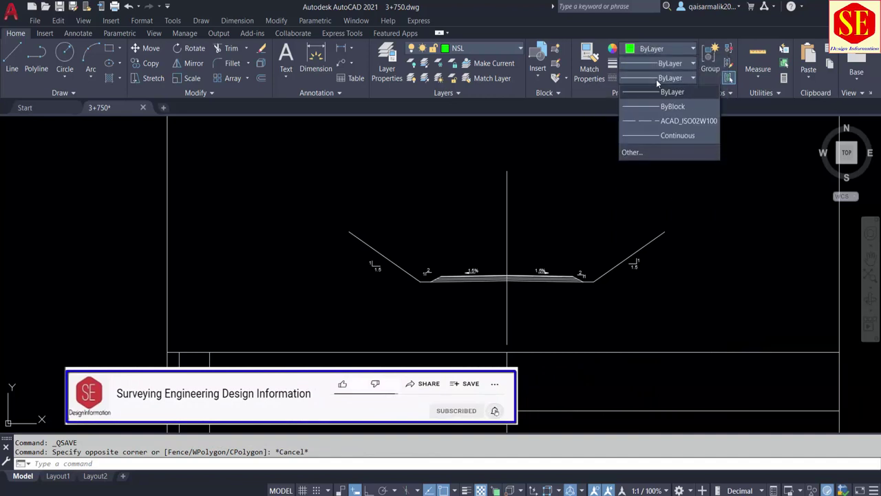
{"action": "left_click", "coordinate": [656, 120]}
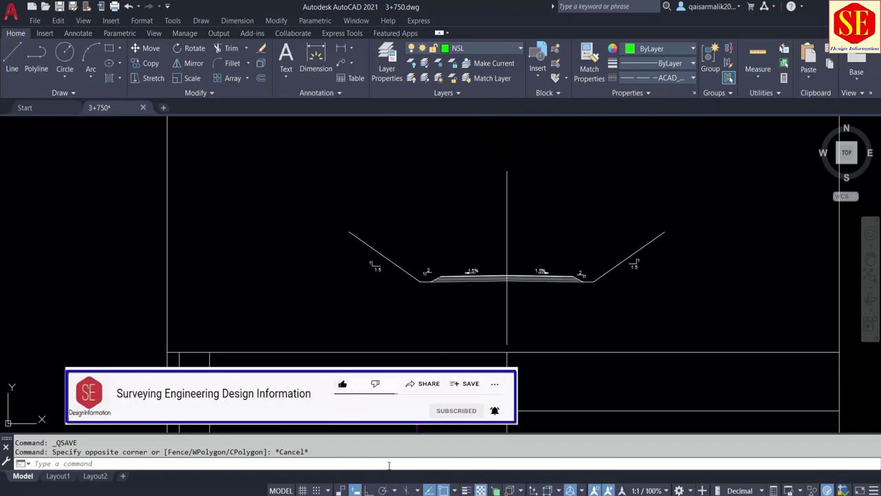
{"action": "left_click", "coordinate": [447, 463]}
{"action": "type", "text": "pl"}
Draw the ground line as a PL polyline from the pasted RD 3+750 coordinates, then check it
{"action": "key", "text": "Return"}
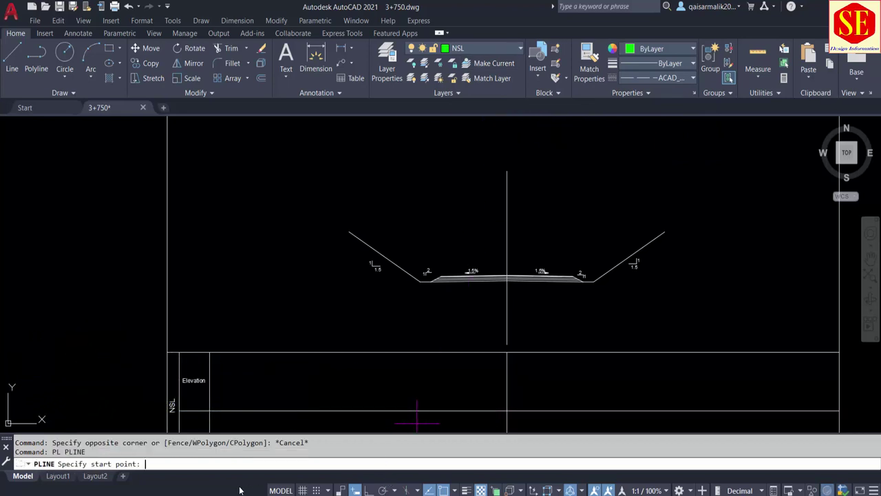
{"action": "right_click", "coordinate": [221, 467]}
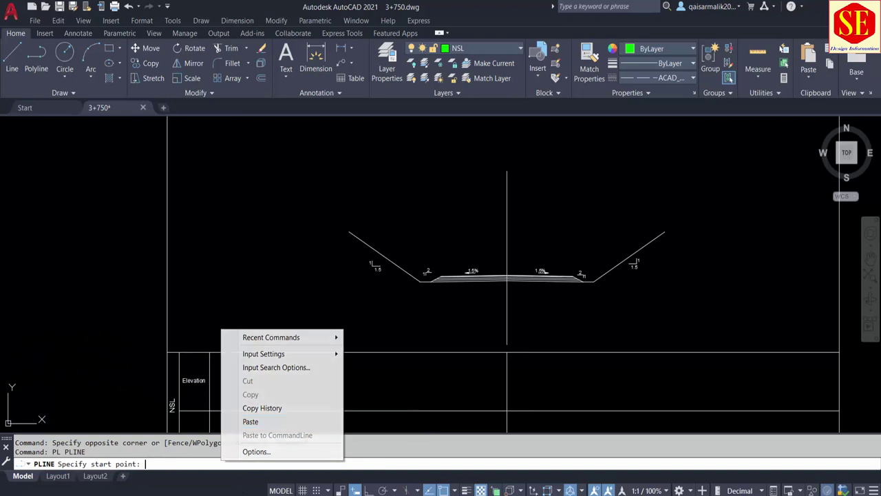
{"action": "left_click", "coordinate": [252, 417]}
{"action": "key", "text": "Escape"}
{"action": "scroll", "coordinate": [414, 177], "scroll_direction": "down", "scroll_amount": 1}
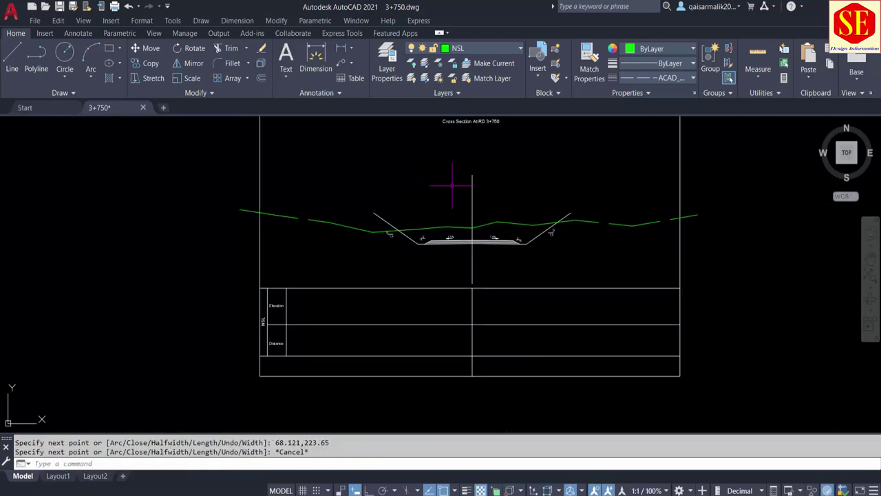
{"action": "scroll", "coordinate": [550, 203], "scroll_direction": "up", "scroll_amount": 1}
{"action": "scroll", "coordinate": [476, 272], "scroll_direction": "up", "scroll_amount": 2}
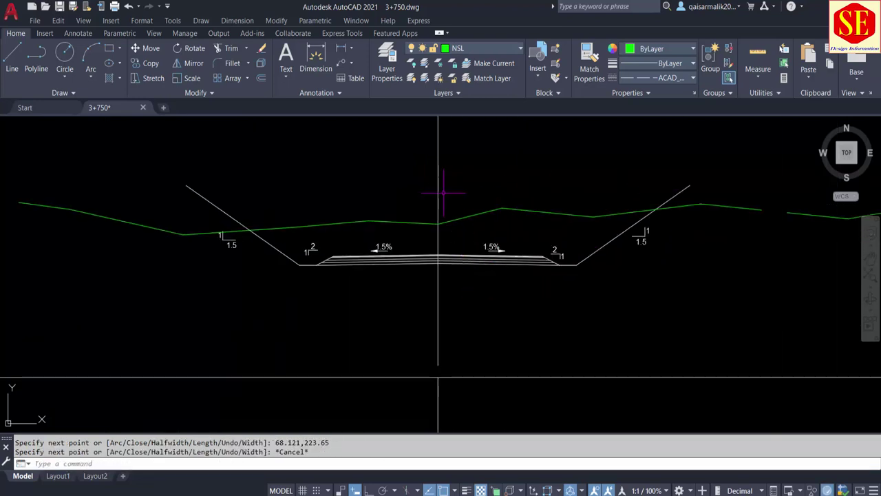
{"action": "scroll", "coordinate": [554, 267], "scroll_direction": "down", "scroll_amount": 1}
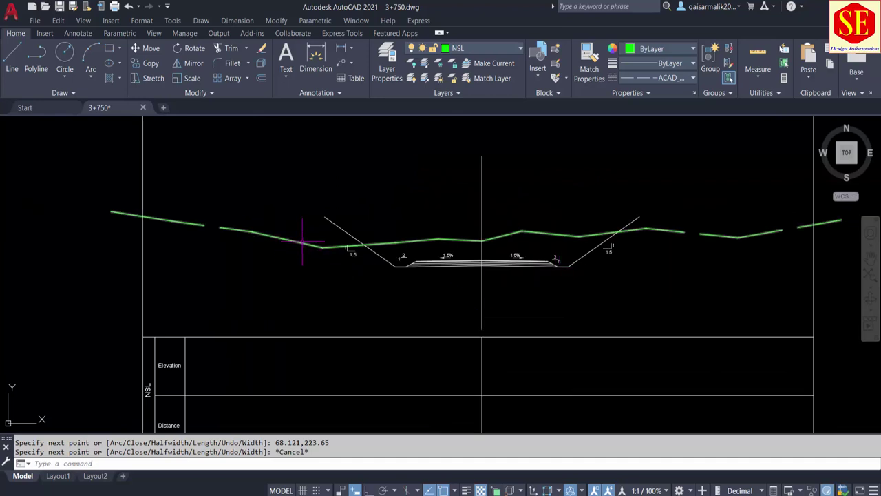
{"action": "left_click", "coordinate": [332, 246]}
{"action": "middle_click_drag", "start_coordinate": [775, 252], "coordinate": [684, 269]}
{"action": "key", "text": "Escape"}
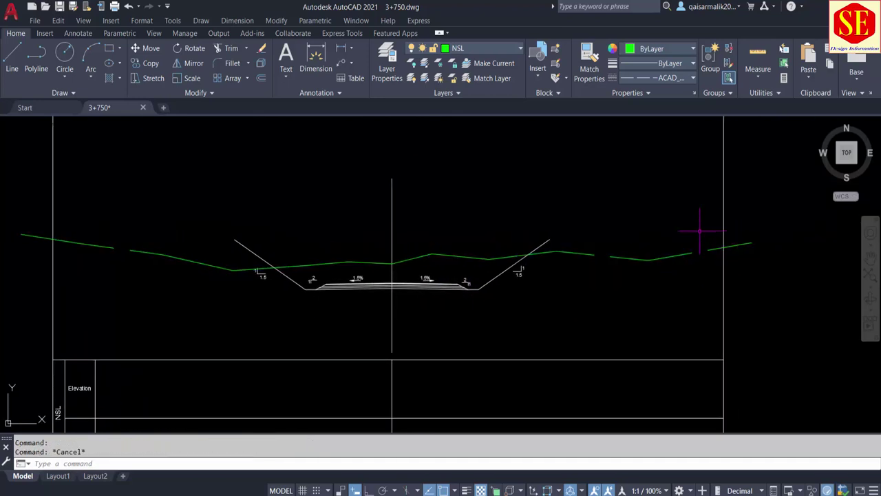
{"action": "scroll", "coordinate": [375, 240], "scroll_direction": "up", "scroll_amount": 4}
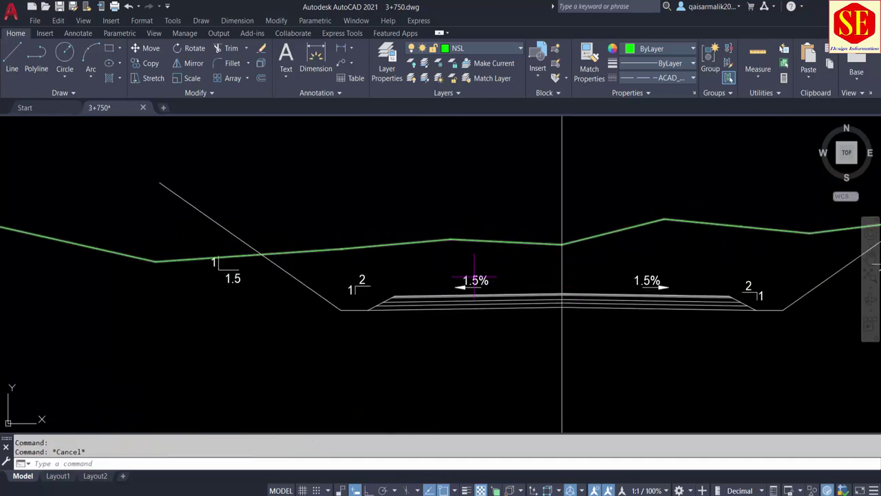
{"action": "scroll", "coordinate": [249, 276], "scroll_direction": "down", "scroll_amount": 2}
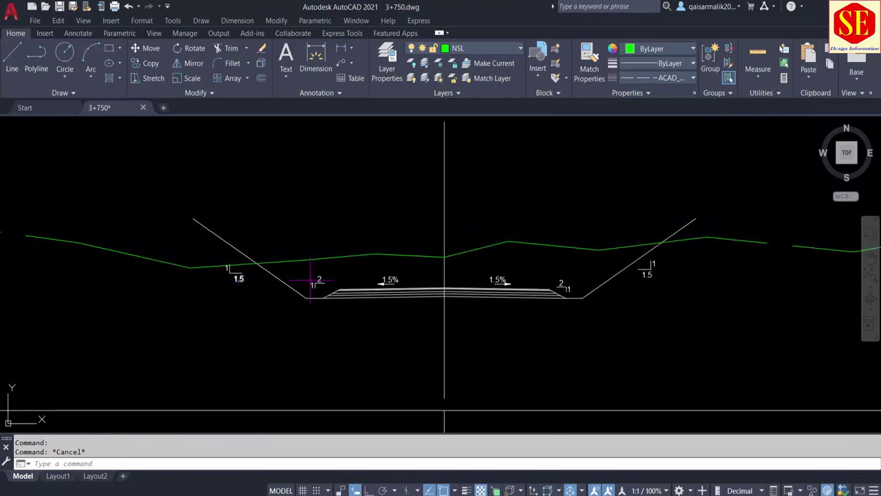
{"action": "scroll", "coordinate": [234, 260], "scroll_direction": "up", "scroll_amount": 2}
{"action": "type", "text": "t"}
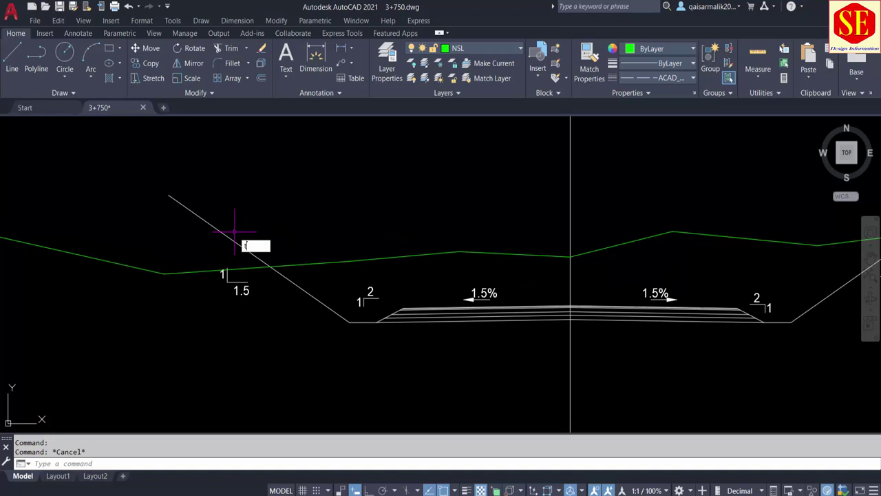
Trim away the left slope, then the right slope, where each rises above the green NSL polyline
{"action": "type", "text": "r"}
{"action": "key", "text": "Return"}
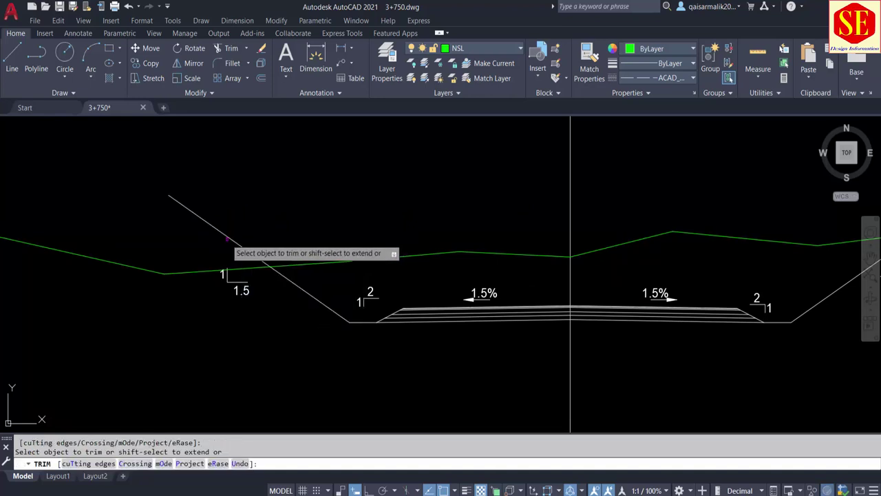
{"action": "left_click", "coordinate": [227, 238]}
{"action": "key", "text": "Escape"}
{"action": "scroll", "coordinate": [274, 272], "scroll_direction": "up", "scroll_amount": 4}
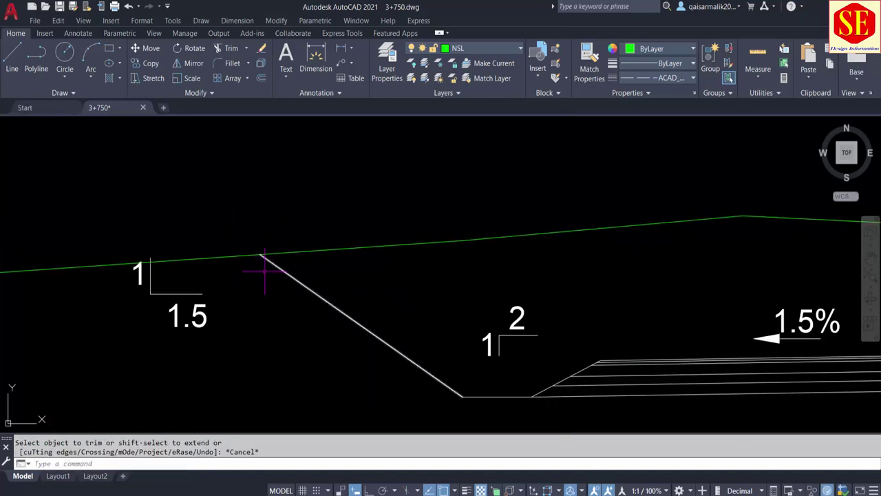
{"action": "scroll", "coordinate": [263, 256], "scroll_direction": "down", "scroll_amount": 6}
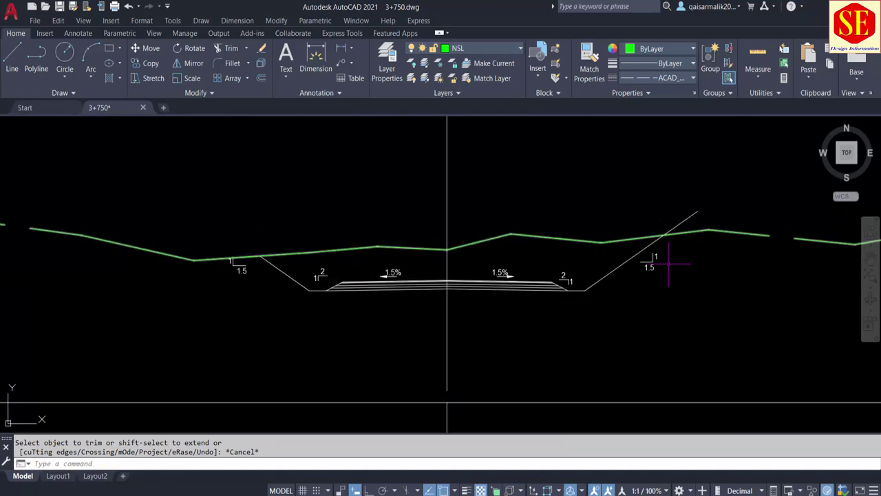
{"action": "scroll", "coordinate": [565, 241], "scroll_direction": "up", "scroll_amount": 5}
{"action": "type", "text": "tr"}
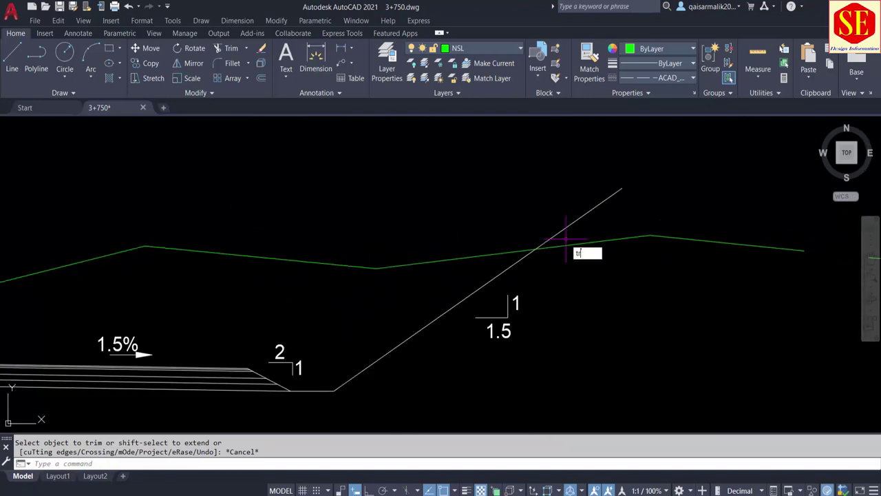
{"action": "key", "text": "Return"}
{"action": "left_click", "coordinate": [576, 219]}
{"action": "key", "text": "Escape"}
{"action": "scroll", "coordinate": [527, 302], "scroll_direction": "down", "scroll_amount": 5}
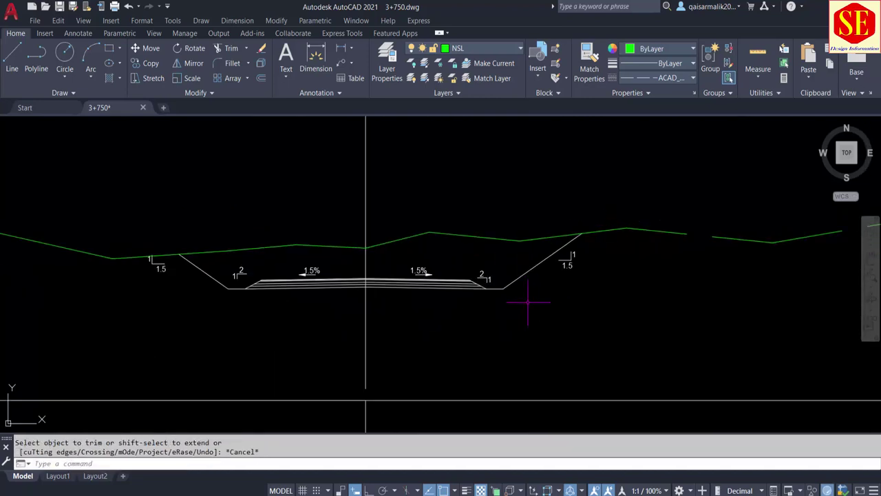
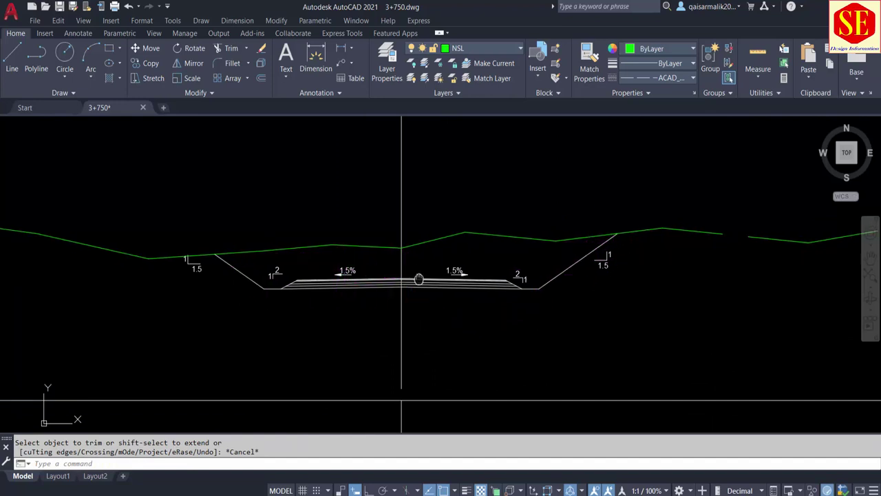
Trim the green ground line back to the section frame's left and right edges
{"action": "scroll", "coordinate": [417, 280], "scroll_direction": "down", "scroll_amount": 3}
{"action": "scroll", "coordinate": [434, 250], "scroll_direction": "down", "scroll_amount": 2}
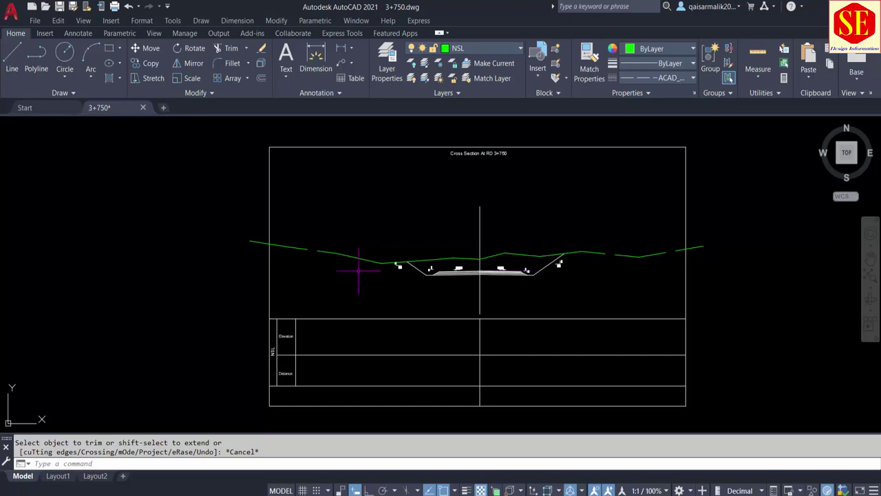
{"action": "scroll", "coordinate": [258, 255], "scroll_direction": "up", "scroll_amount": 2}
{"action": "type", "text": "t"}
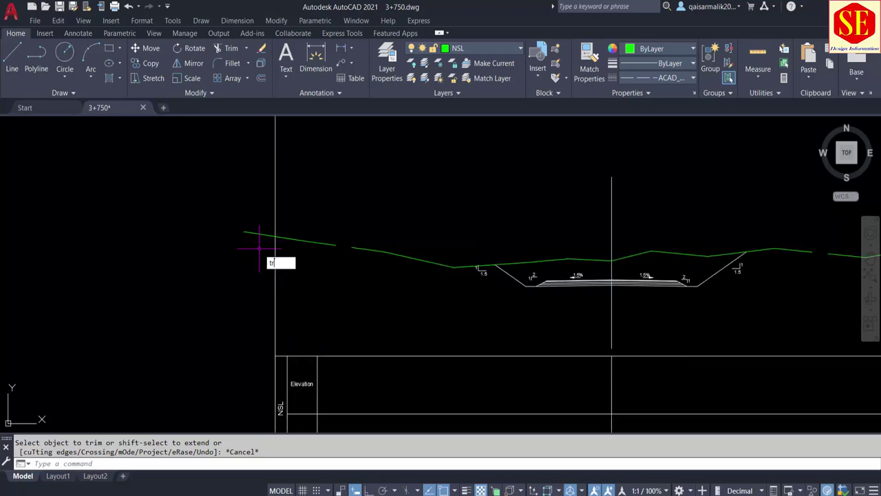
{"action": "type", "text": "r"}
{"action": "key", "text": "Return"}
{"action": "left_click", "coordinate": [268, 232]}
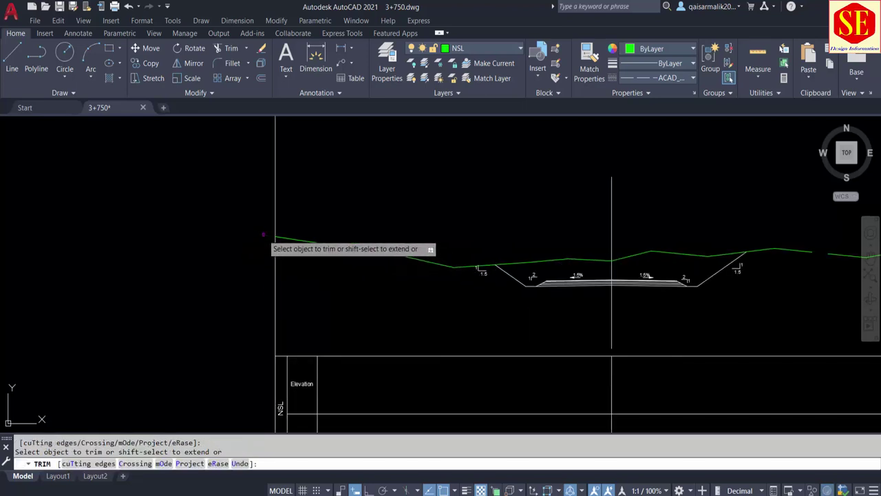
{"action": "scroll", "coordinate": [249, 283], "scroll_direction": "down", "scroll_amount": 2}
{"action": "left_click", "coordinate": [687, 254]}
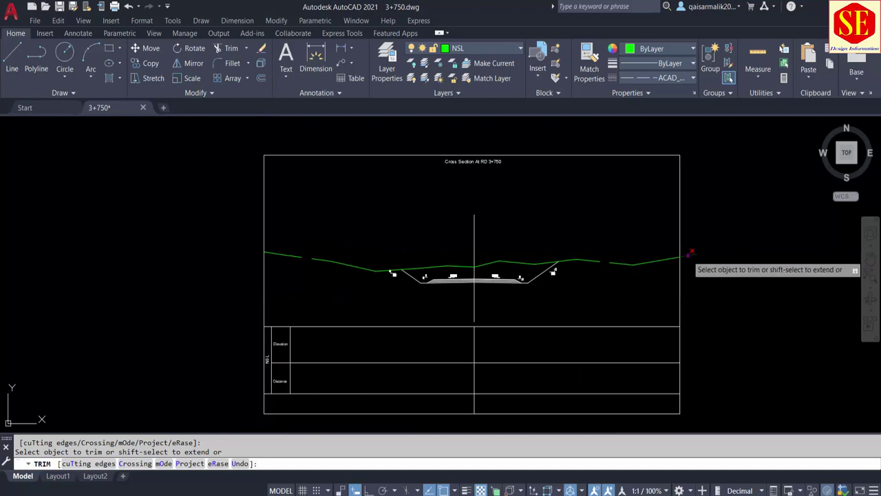
{"action": "key", "text": "Escape"}
Draw a vertical cutting line through the ground line just right of the ditch
{"action": "scroll", "coordinate": [646, 255], "scroll_direction": "up", "scroll_amount": 2}
{"action": "type", "text": "l"}
{"action": "key", "text": "Return"}
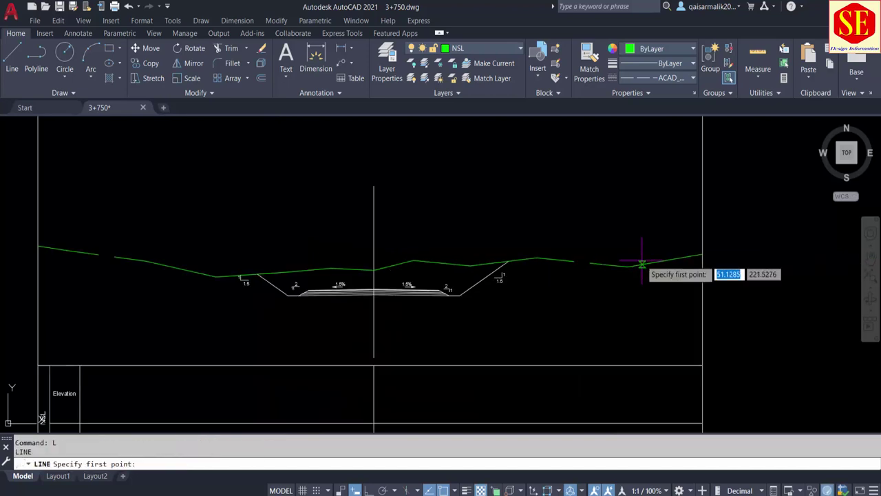
{"action": "left_click", "coordinate": [629, 262]}
{"action": "key", "text": "Escape"}
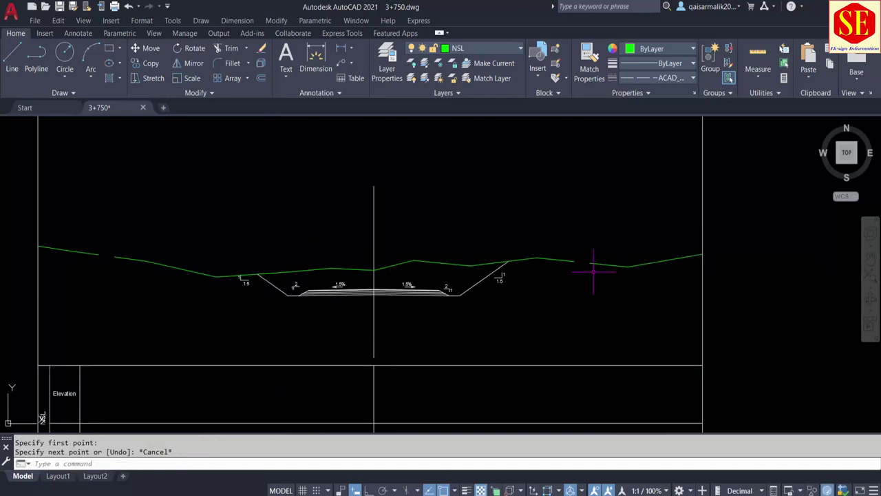
{"action": "left_click", "coordinate": [590, 262]}
{"action": "scroll", "coordinate": [600, 263], "scroll_direction": "up", "scroll_amount": 2}
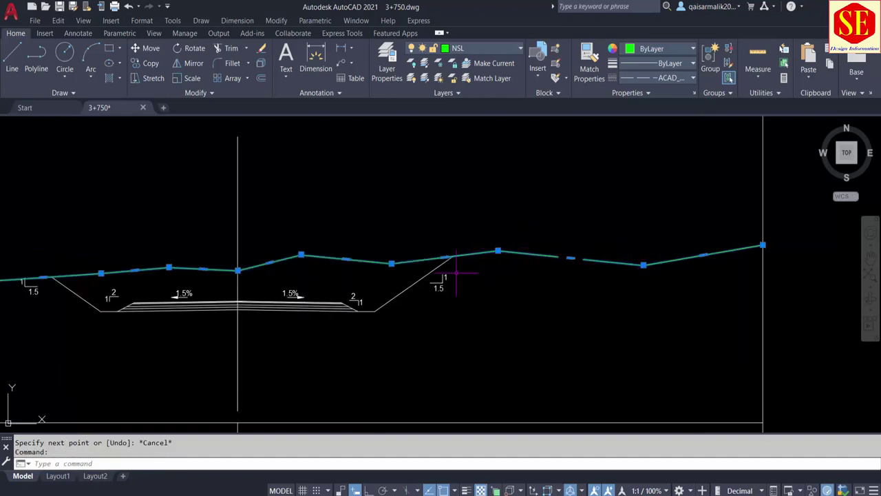
{"action": "key", "text": "Escape"}
{"action": "type", "text": "l"}
{"action": "key", "text": "Return"}
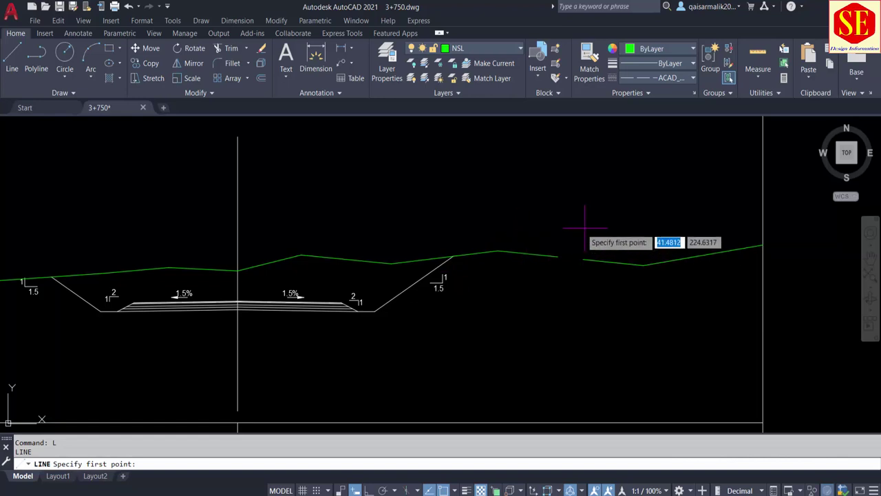
{"action": "left_click", "coordinate": [554, 220]}
{"action": "left_click", "coordinate": [549, 333]}
{"action": "key", "text": "Escape"}
Trim the ground line right of the cutting line and erase the leftovers with the cutting line
{"action": "type", "text": "tr"}
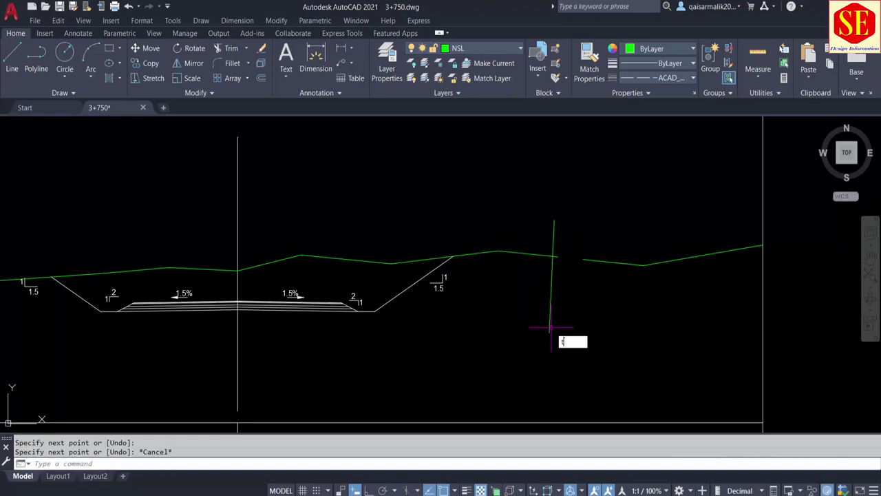
{"action": "key", "text": "Return"}
{"action": "left_click", "coordinate": [591, 258]}
{"action": "key", "text": "Escape"}
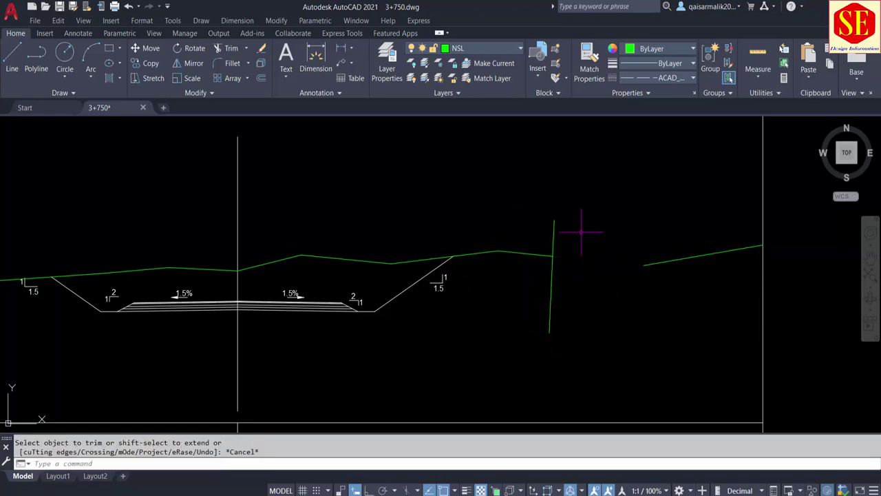
{"action": "left_click_drag", "start_coordinate": [590, 227], "coordinate": [537, 275]}
{"action": "type", "text": "e"}
{"action": "key", "text": "Return"}
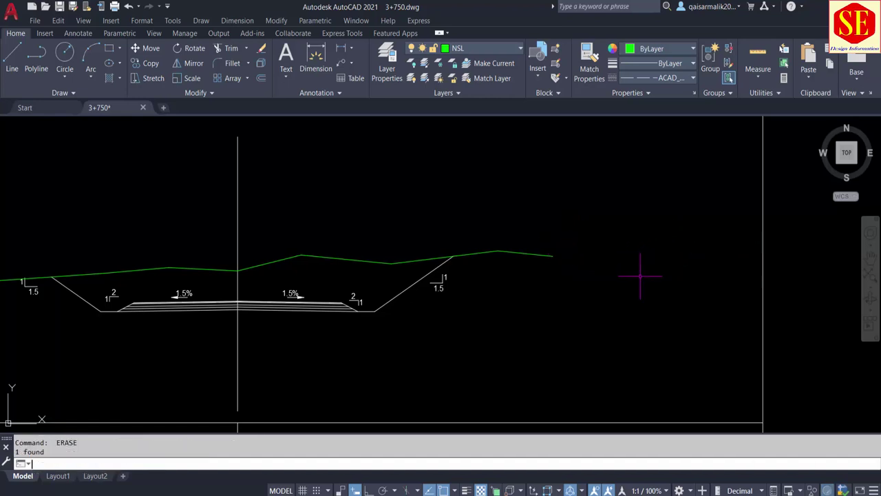
{"action": "scroll", "coordinate": [640, 272], "scroll_direction": "down", "scroll_amount": 3}
Draw a vertical cutting line across the ground line on the section's left side
{"action": "middle_click_drag", "start_coordinate": [572, 291], "coordinate": [798, 291]}
{"action": "scroll", "coordinate": [401, 279], "scroll_direction": "up", "scroll_amount": 3}
{"action": "left_click", "coordinate": [401, 278]}
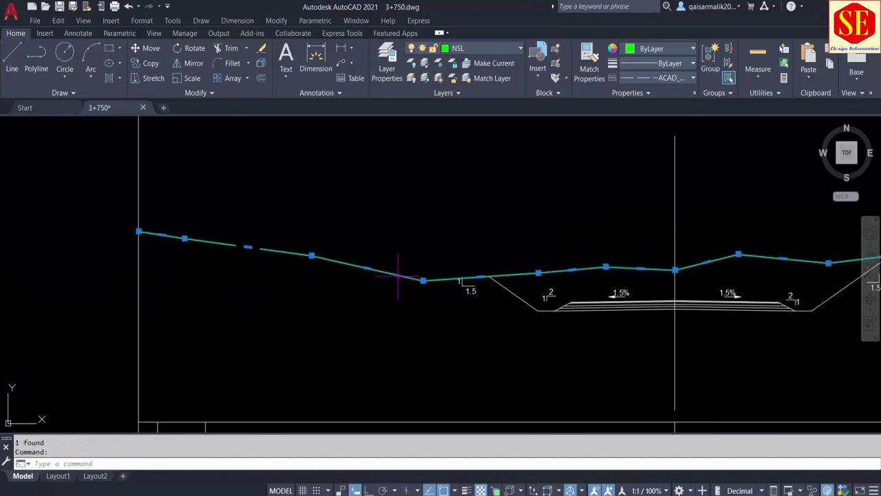
{"action": "key", "text": "Escape"}
{"action": "type", "text": "l"}
{"action": "key", "text": "Return"}
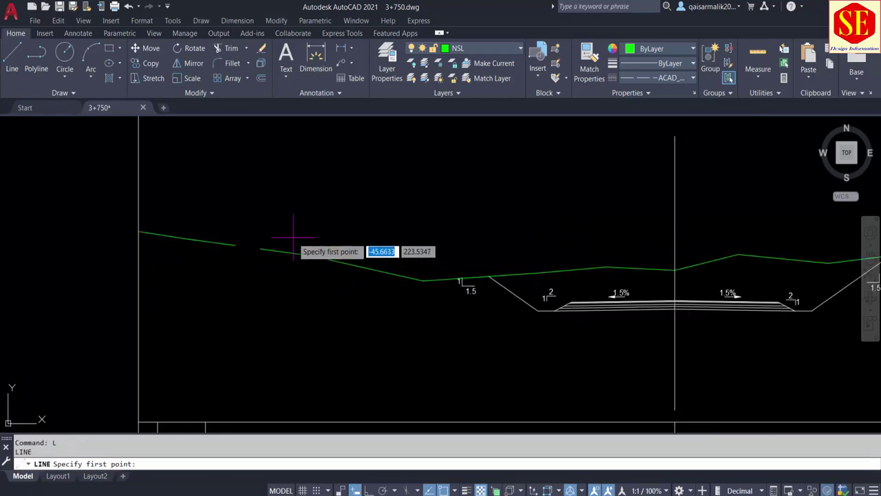
{"action": "left_click", "coordinate": [287, 233]}
{"action": "left_click", "coordinate": [273, 310]}
{"action": "key", "text": "Escape"}
Trim the ground line left of the cutting line and erase the leftover piece
{"action": "type", "text": "tr"}
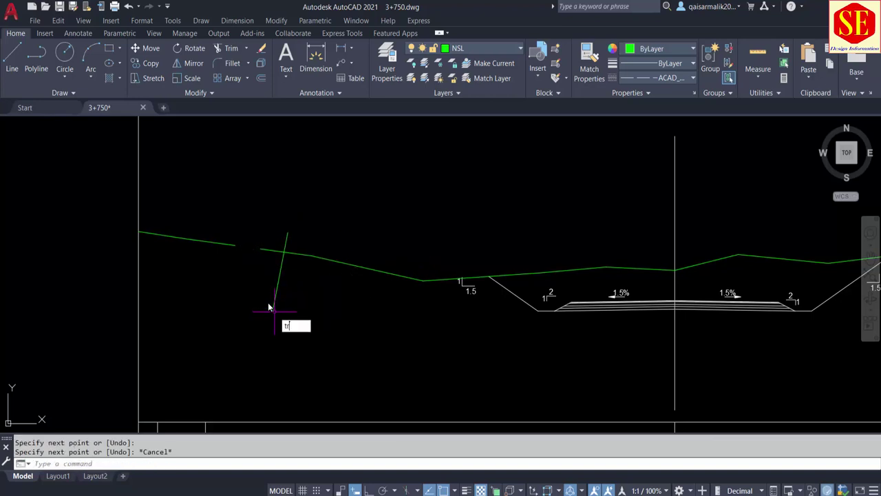
{"action": "key", "text": "Return"}
{"action": "left_click", "coordinate": [206, 241]}
{"action": "key", "text": "Escape"}
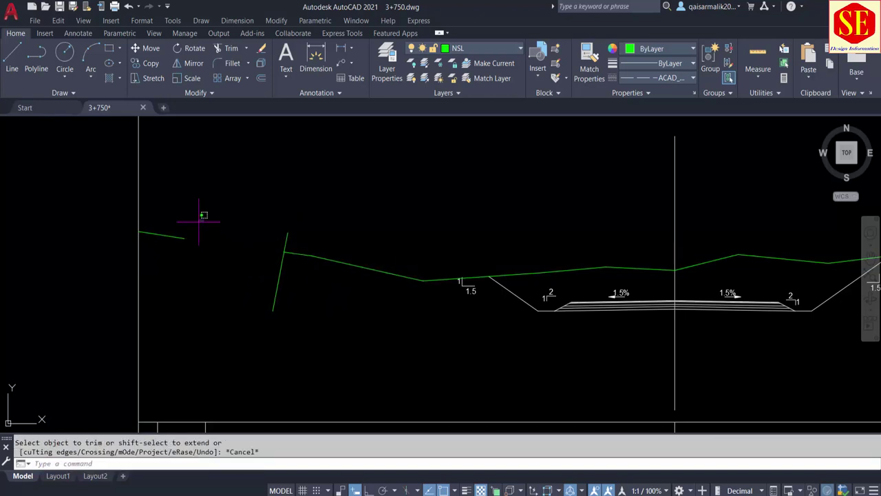
{"action": "left_click", "coordinate": [196, 223]}
{"action": "type", "text": "e"}
{"action": "key", "text": "Return"}
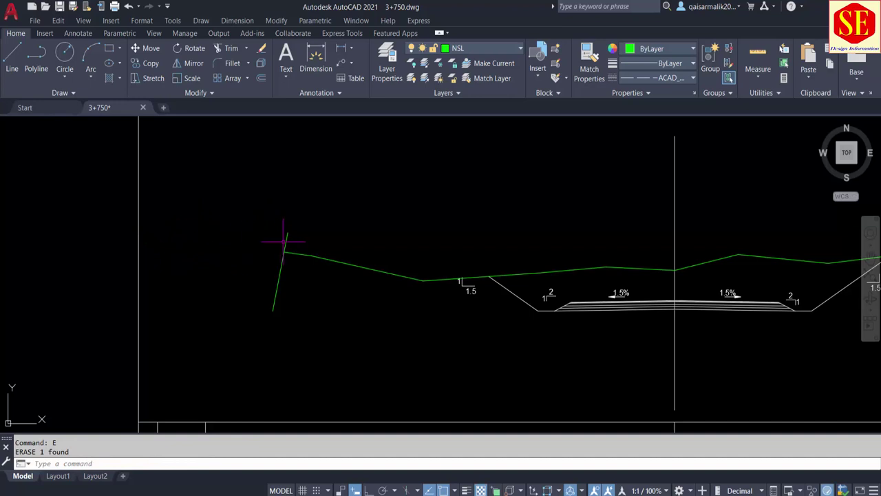
{"action": "scroll", "coordinate": [282, 232], "scroll_direction": "down", "scroll_amount": 4}
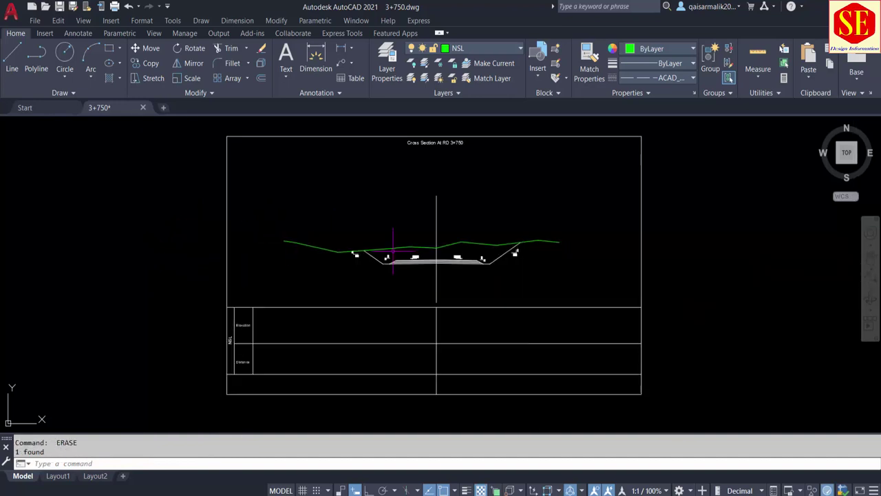
{"action": "scroll", "coordinate": [393, 250], "scroll_direction": "up", "scroll_amount": 2}
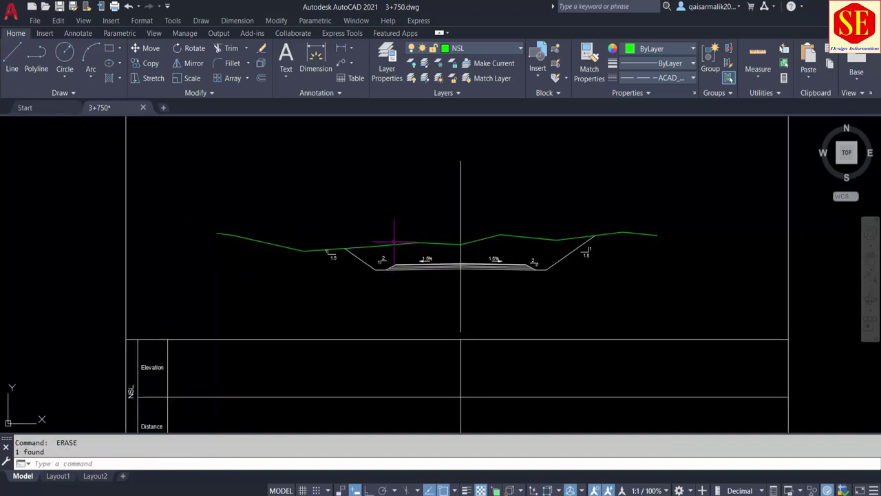
{"action": "scroll", "coordinate": [420, 231], "scroll_direction": "down", "scroll_amount": 2}
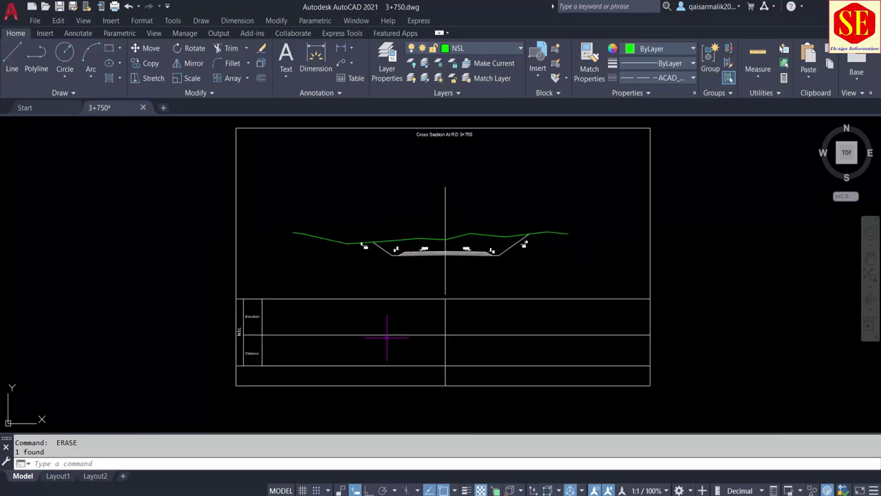
Inspect cd.lsp, pr1.lsp and q.lsp in the APPLOAD Startup Suite, then close both dialogs
{"action": "type", "text": "ap"}
{"action": "key", "text": "Return"}
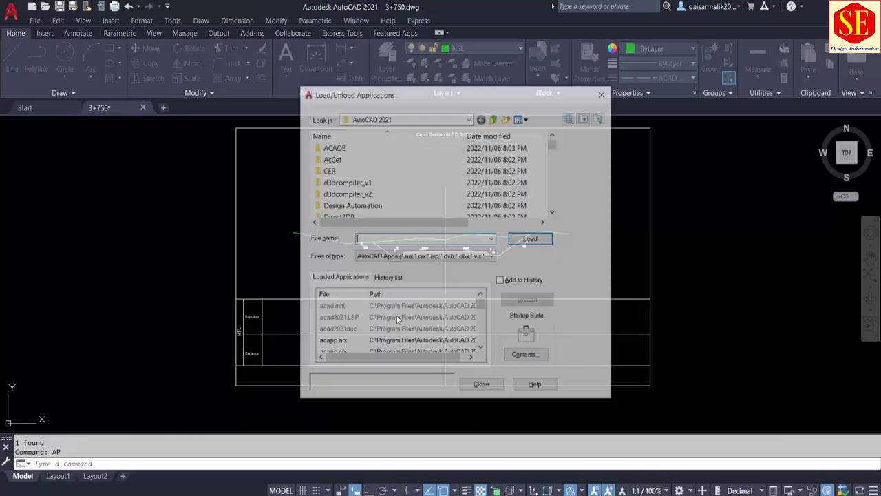
{"action": "left_click", "coordinate": [539, 356]}
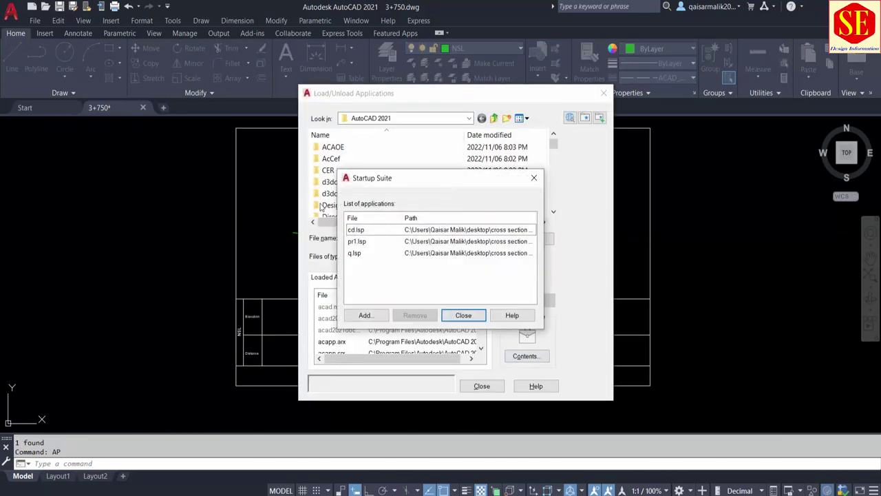
{"action": "left_click", "coordinate": [357, 253]}
{"action": "left_click", "coordinate": [360, 243]}
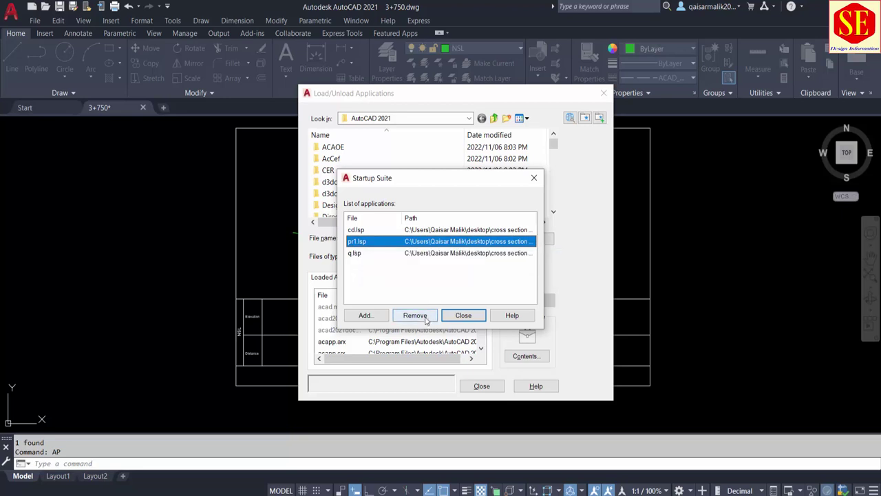
{"action": "left_click", "coordinate": [356, 230]}
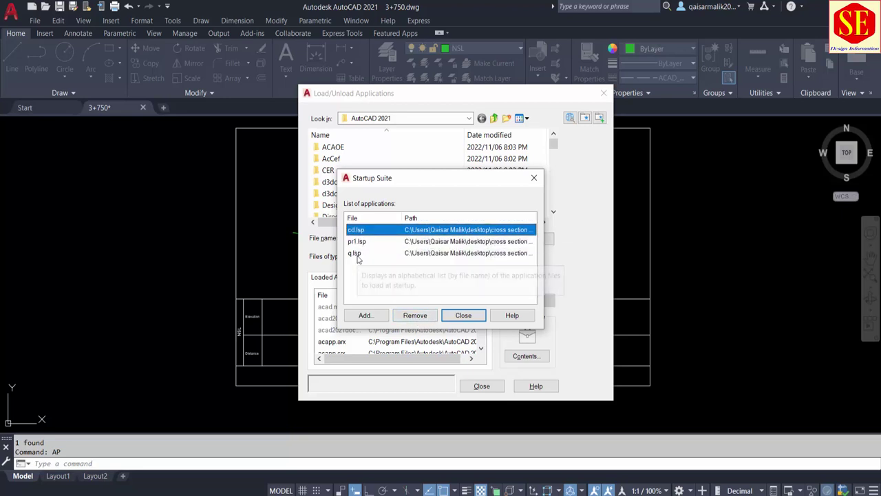
{"action": "left_click", "coordinate": [357, 254]}
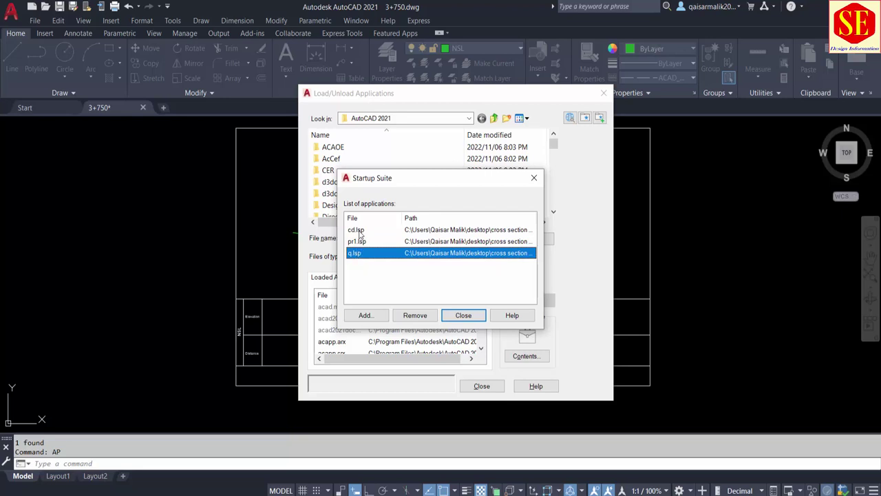
{"action": "left_click", "coordinate": [358, 232]}
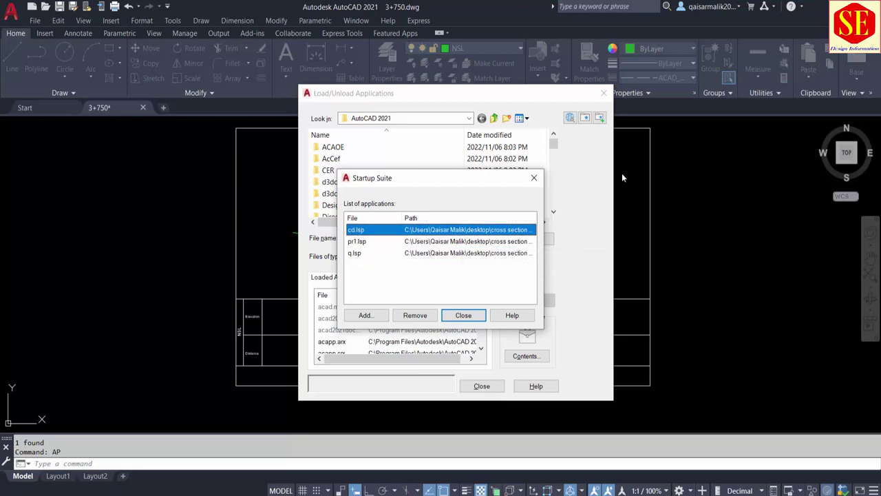
{"action": "left_click", "coordinate": [357, 242]}
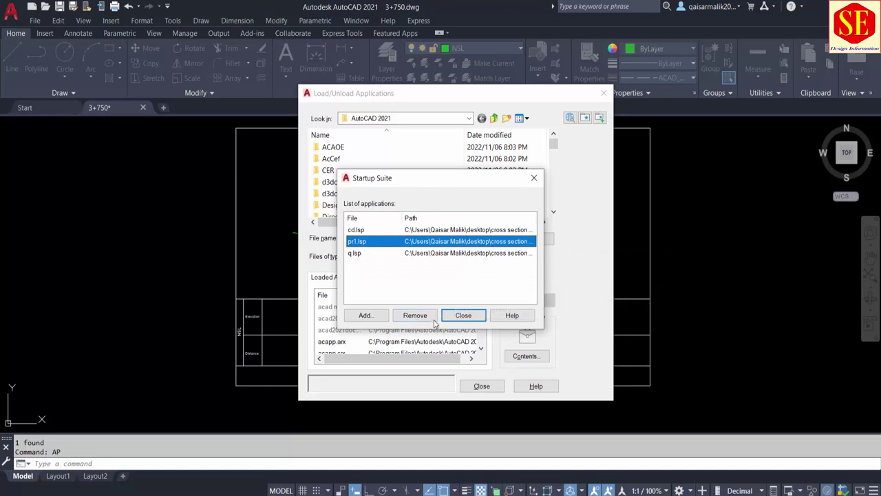
{"action": "left_click", "coordinate": [463, 316]}
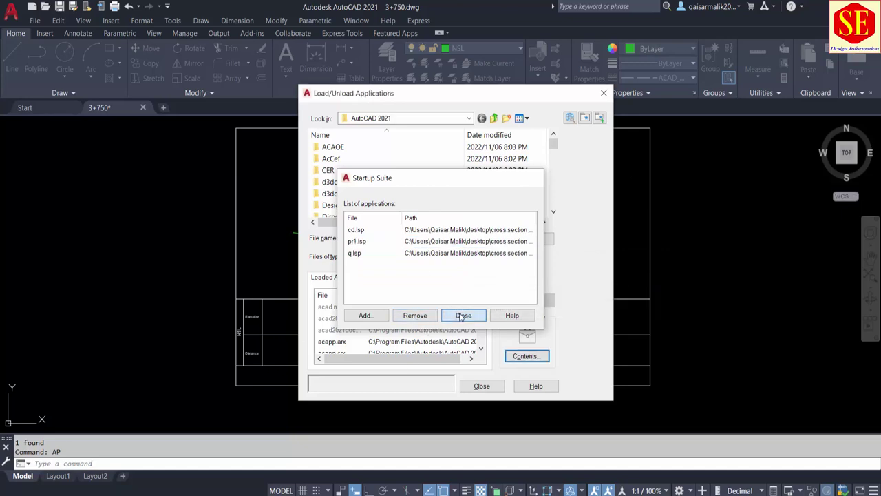
{"action": "left_click", "coordinate": [484, 387]}
{"action": "scroll", "coordinate": [341, 262], "scroll_direction": "up", "scroll_amount": 2}
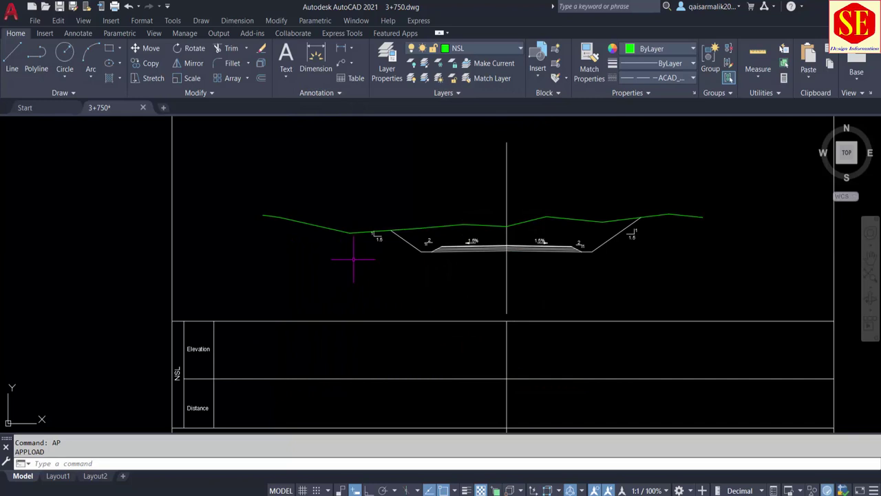
Run PR on the ground polyline, using the Distance row as X base and Elevation row as Y base
{"action": "type", "text": "P"}
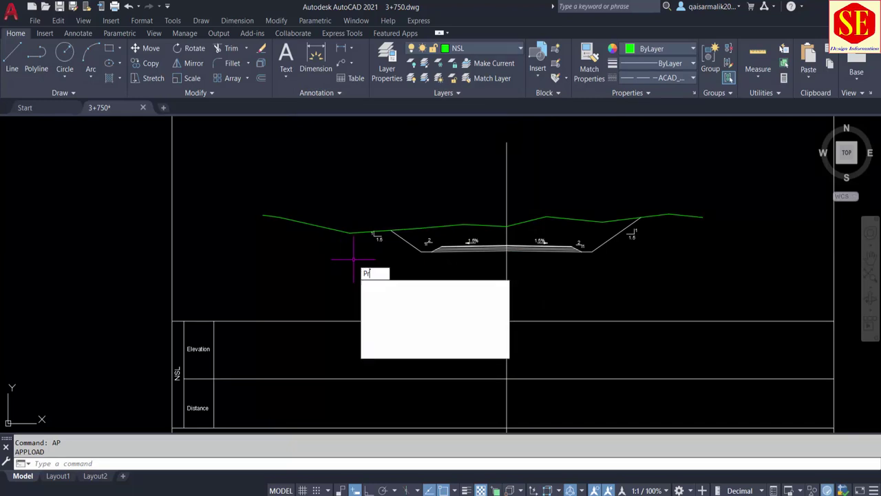
{"action": "type", "text": "R"}
{"action": "key", "text": "Return"}
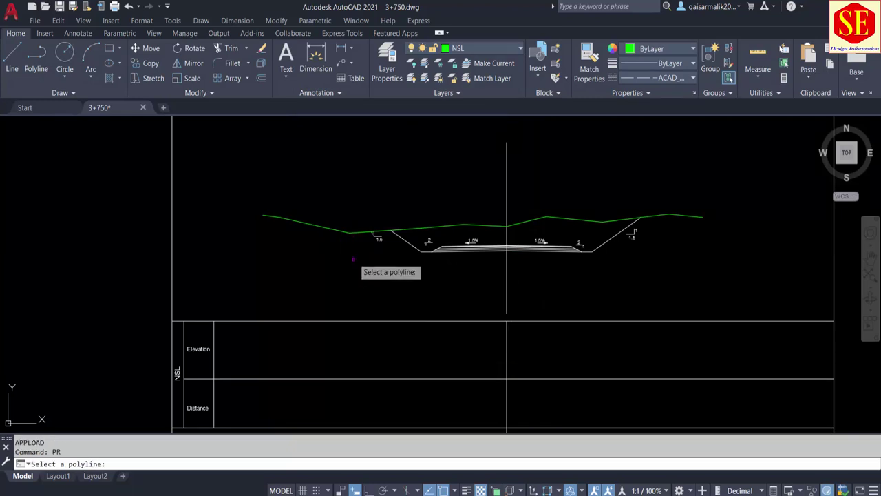
{"action": "left_click", "coordinate": [375, 232]}
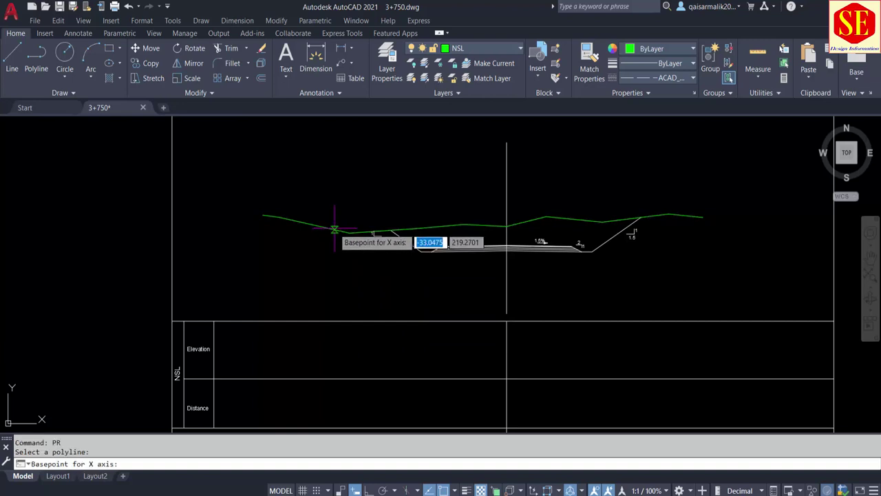
{"action": "scroll", "coordinate": [344, 231], "scroll_direction": "down", "scroll_amount": 2}
{"action": "scroll", "coordinate": [262, 350], "scroll_direction": "up", "scroll_amount": 2}
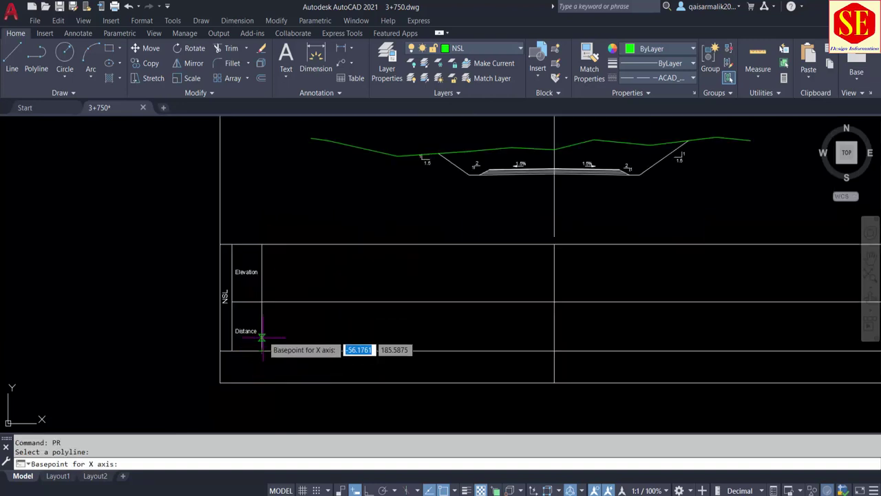
{"action": "left_click", "coordinate": [261, 336]}
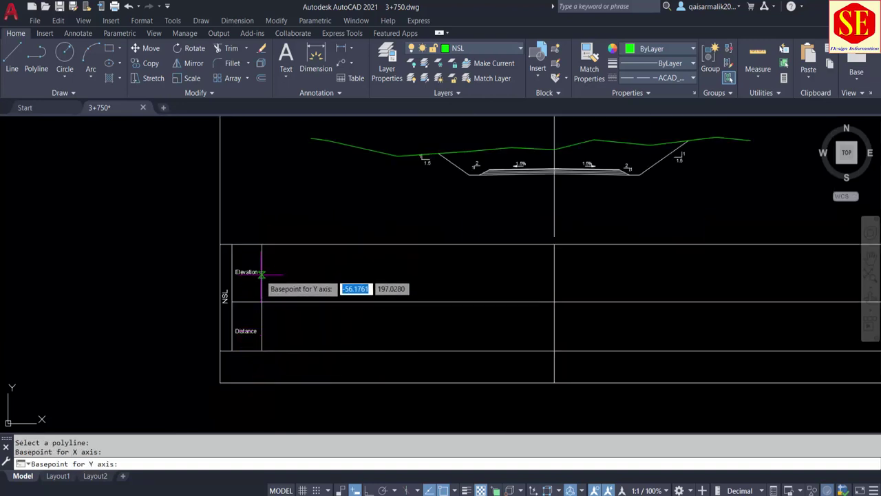
{"action": "left_click", "coordinate": [261, 273]}
{"action": "scroll", "coordinate": [350, 283], "scroll_direction": "up", "scroll_amount": 2}
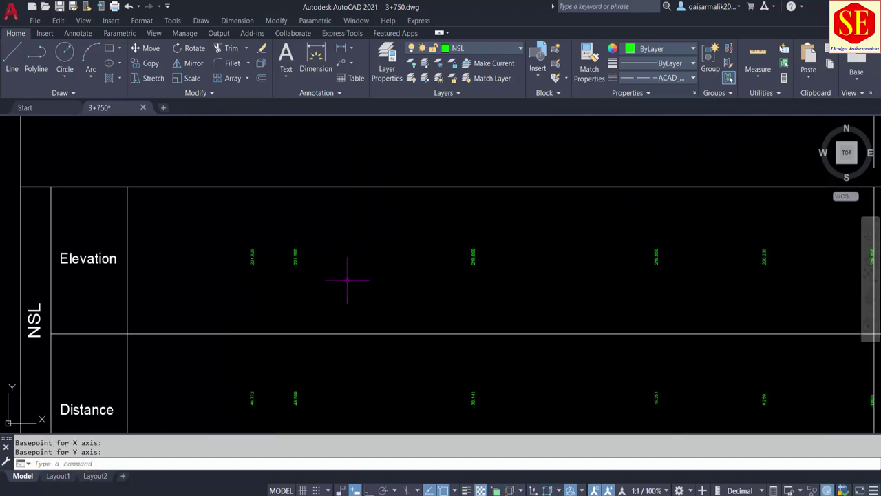
{"action": "scroll", "coordinate": [346, 277], "scroll_direction": "up", "scroll_amount": 3}
{"action": "scroll", "coordinate": [310, 266], "scroll_direction": "down", "scroll_amount": 5}
{"action": "scroll", "coordinate": [300, 242], "scroll_direction": "up", "scroll_amount": 5}
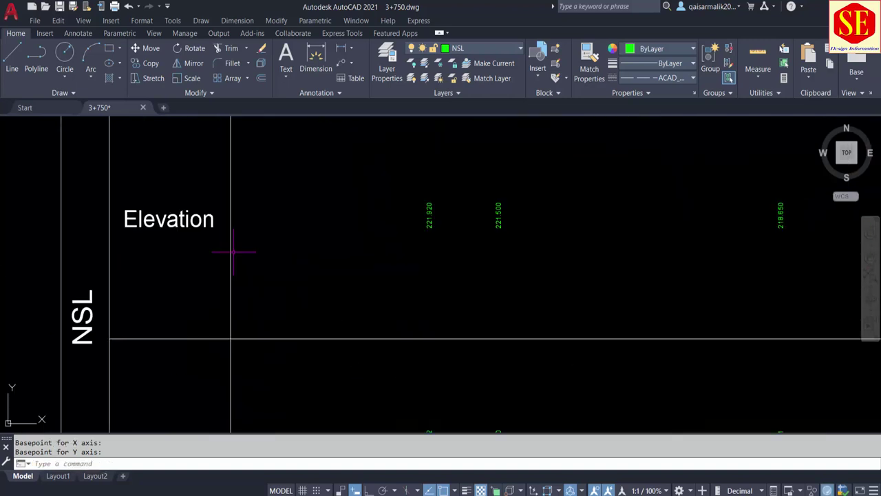
{"action": "scroll", "coordinate": [244, 234], "scroll_direction": "down", "scroll_amount": 3}
{"action": "scroll", "coordinate": [413, 241], "scroll_direction": "down", "scroll_amount": 2}
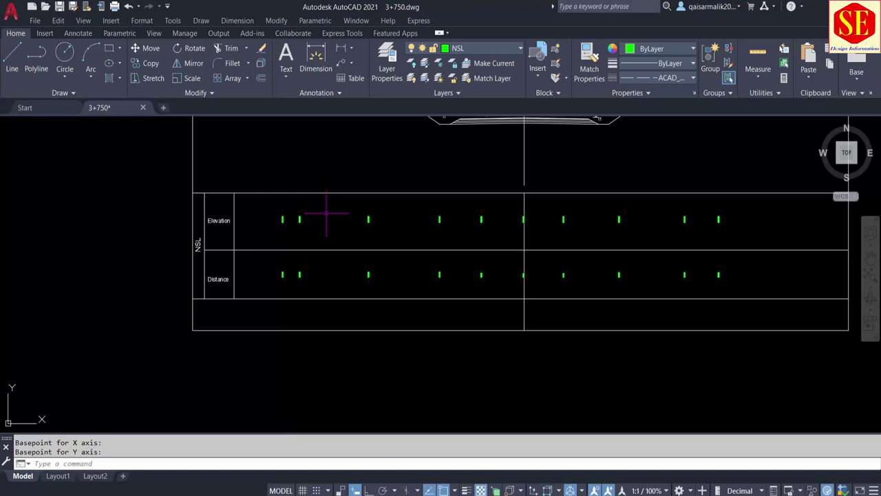
{"action": "middle_click_drag", "start_coordinate": [330, 222], "coordinate": [349, 271]}
{"action": "key", "text": "Escape"}
{"action": "scroll", "coordinate": [516, 312], "scroll_direction": "down", "scroll_amount": 2}
{"action": "scroll", "coordinate": [509, 306], "scroll_direction": "up", "scroll_amount": 3}
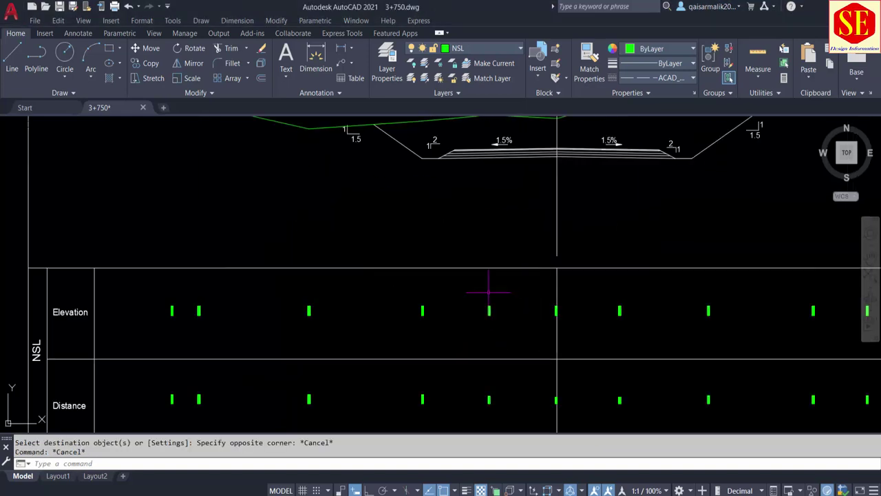
{"action": "scroll", "coordinate": [510, 314], "scroll_direction": "down", "scroll_amount": 3}
{"action": "scroll", "coordinate": [509, 314], "scroll_direction": "down", "scroll_amount": 1}
{"action": "scroll", "coordinate": [352, 284], "scroll_direction": "up", "scroll_amount": 2}
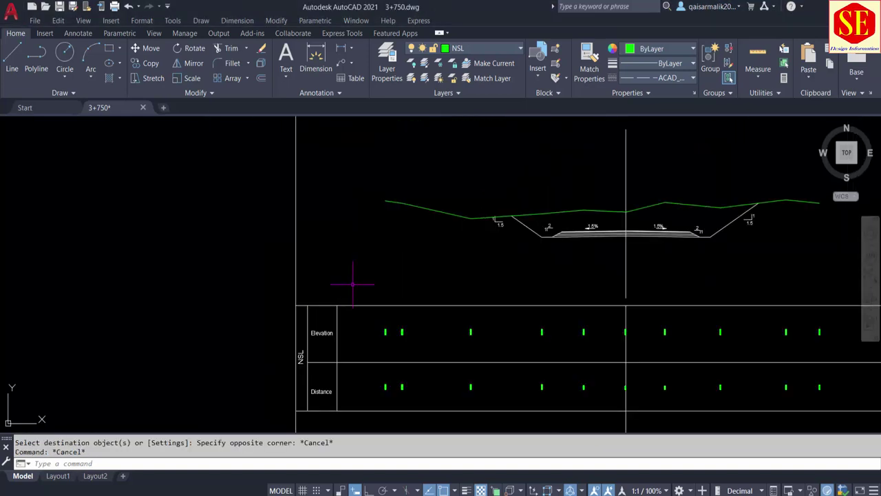
Change the 20 green elevation and distance labels from 0.23 to 0.5 text height in Properties
{"action": "type", "text": "mi"}
{"action": "key", "text": "Escape"}
{"action": "key", "text": "ctrl+1"}
{"action": "left_click", "coordinate": [372, 284]}
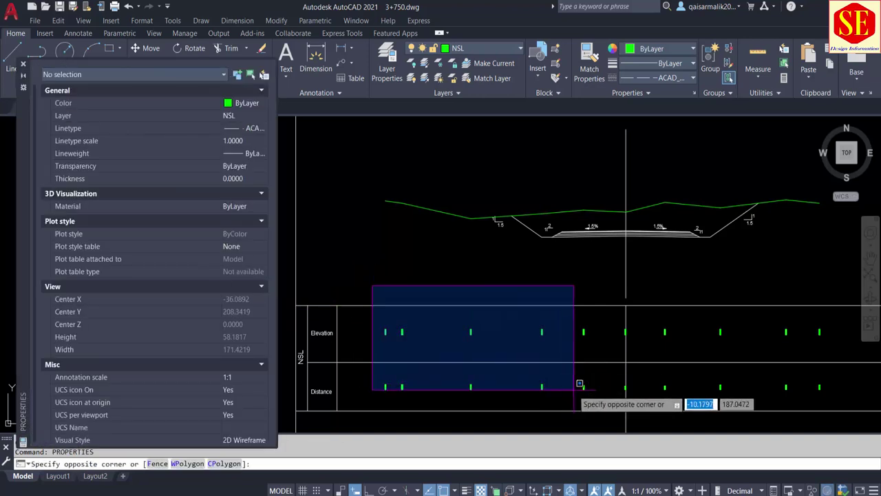
{"action": "scroll", "coordinate": [578, 386], "scroll_direction": "down", "scroll_amount": 4}
{"action": "left_click", "coordinate": [701, 398]}
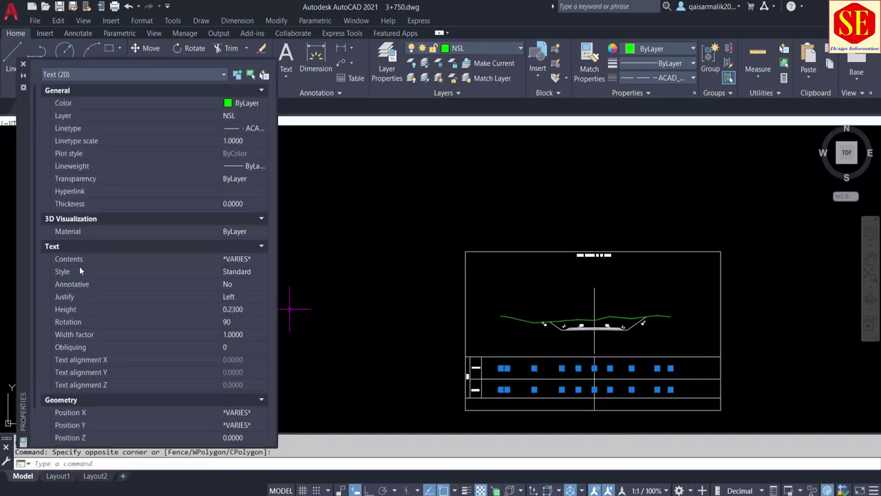
{"action": "left_click", "coordinate": [241, 314]}
{"action": "key", "text": "BackSpace"}
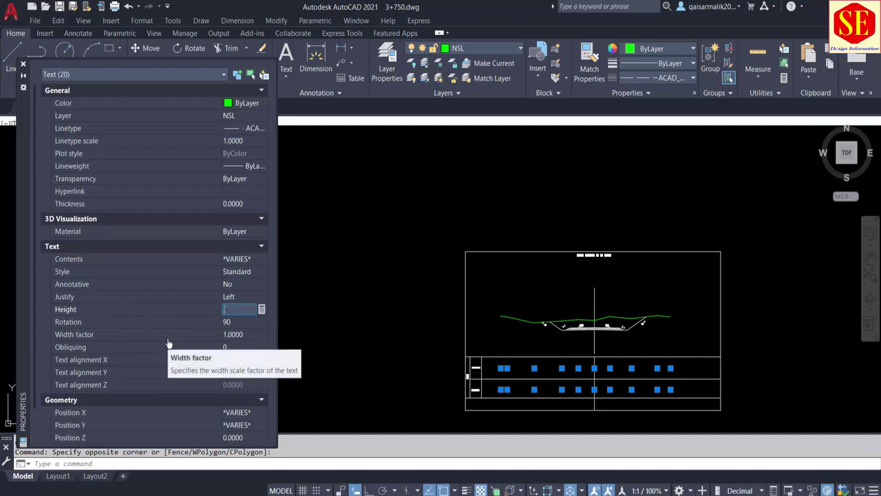
{"action": "type", "text": "5"}
{"action": "key", "text": "Return"}
{"action": "scroll", "coordinate": [520, 402], "scroll_direction": "up", "scroll_amount": 4}
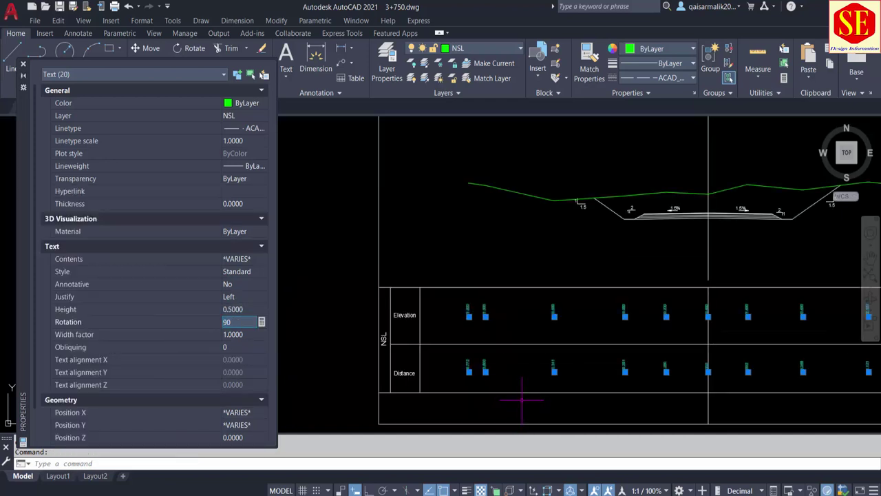
{"action": "key", "text": "Escape"}
{"action": "scroll", "coordinate": [372, 346], "scroll_direction": "up", "scroll_amount": 2}
{"action": "scroll", "coordinate": [373, 345], "scroll_direction": "up", "scroll_amount": 2}
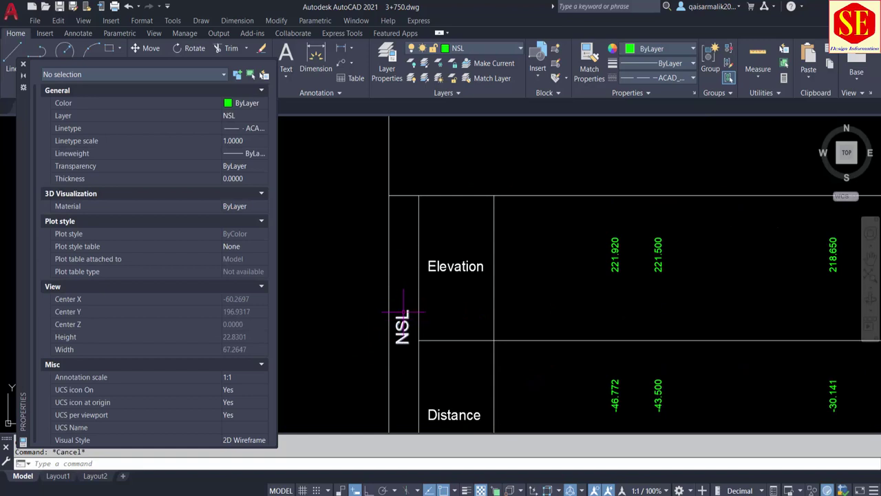
{"action": "scroll", "coordinate": [406, 311], "scroll_direction": "down", "scroll_amount": 4}
{"action": "scroll", "coordinate": [408, 299], "scroll_direction": "up", "scroll_amount": 4}
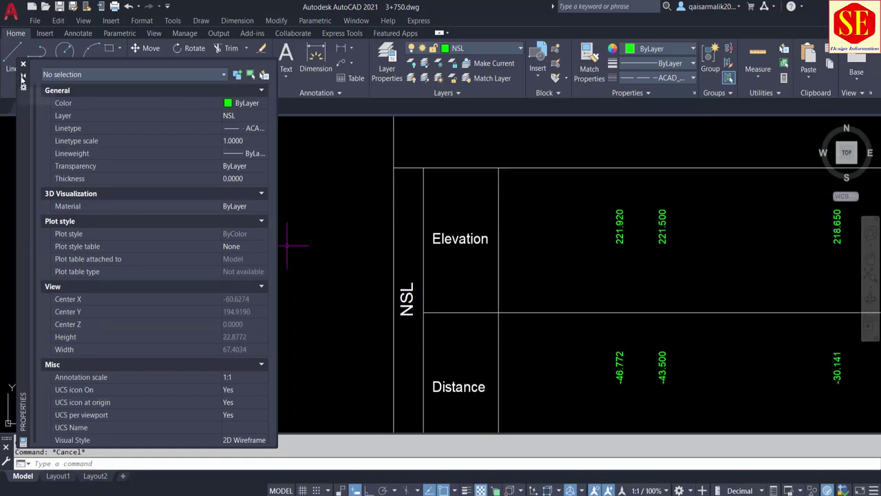
{"action": "type", "text": "M"}
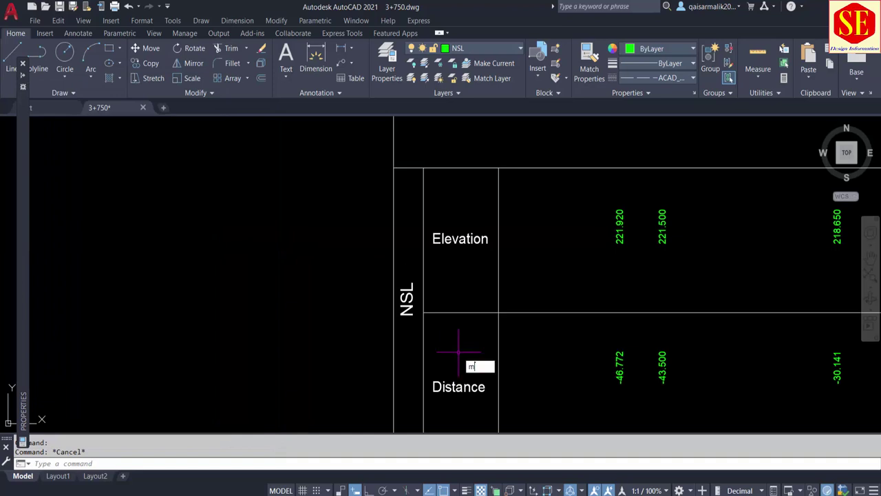
{"action": "type", "text": "A"}
{"action": "key", "text": "Return"}
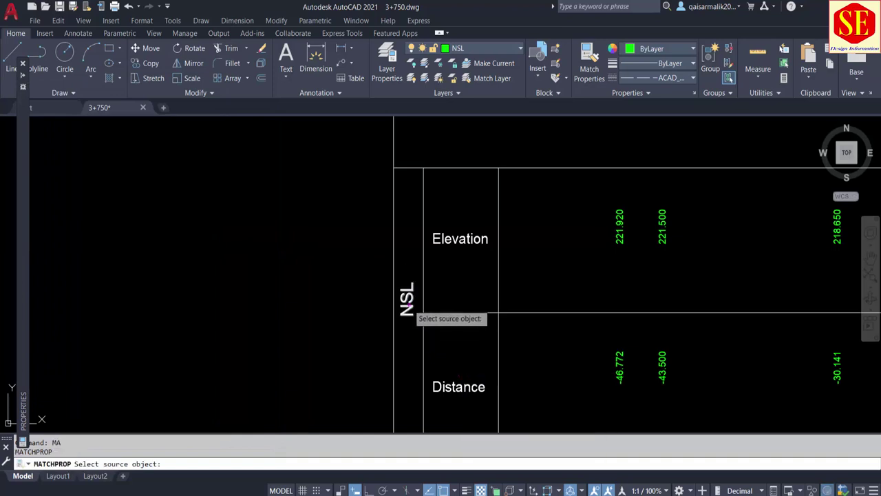
Match the 20 value labels' properties to the NSL heading text
{"action": "left_click", "coordinate": [407, 298]}
{"action": "scroll", "coordinate": [407, 296], "scroll_direction": "down", "scroll_amount": 3}
{"action": "left_click", "coordinate": [463, 225]}
{"action": "scroll", "coordinate": [564, 324], "scroll_direction": "down", "scroll_amount": 1}
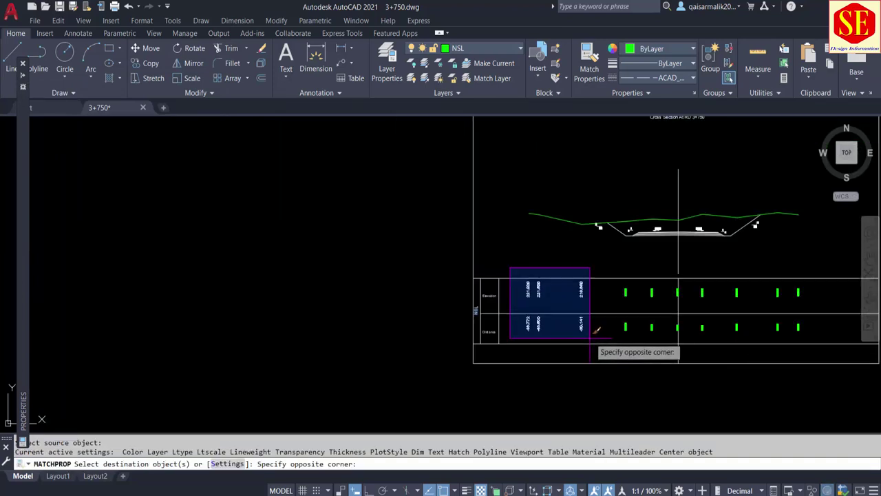
{"action": "scroll", "coordinate": [826, 338], "scroll_direction": "down", "scroll_amount": 1}
{"action": "left_click", "coordinate": [700, 331]}
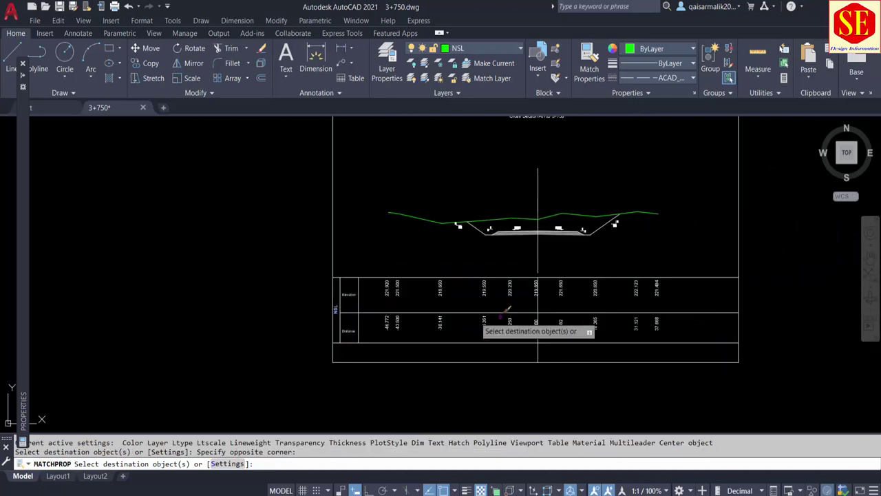
{"action": "key", "text": "Escape"}
{"action": "scroll", "coordinate": [416, 292], "scroll_direction": "up", "scroll_amount": 2}
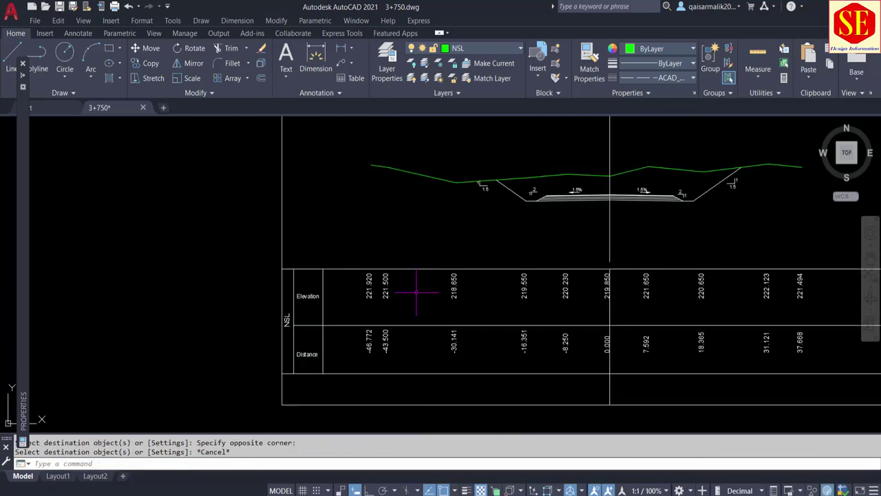
Move the 20 value labels by a small offset within their table rows
{"action": "type", "text": "m"}
{"action": "key", "text": "Return"}
{"action": "left_click", "coordinate": [345, 249]}
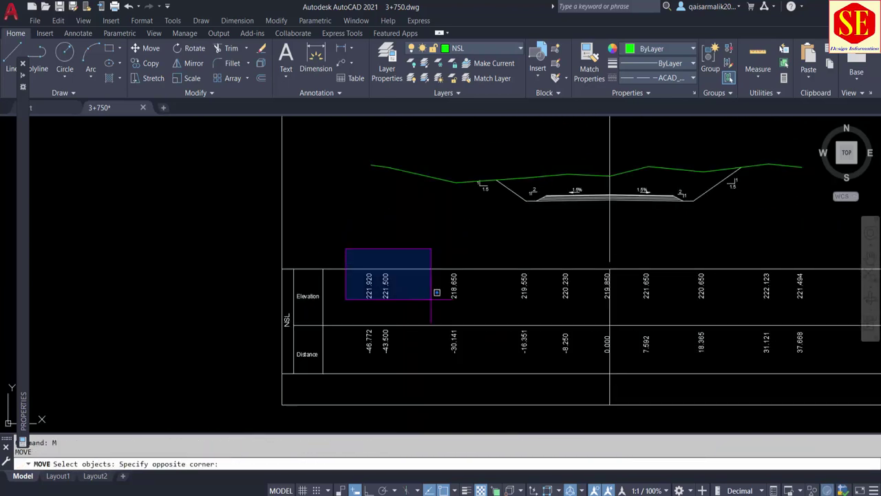
{"action": "left_click", "coordinate": [834, 352]}
{"action": "key", "text": "Return"}
{"action": "left_click", "coordinate": [667, 228]}
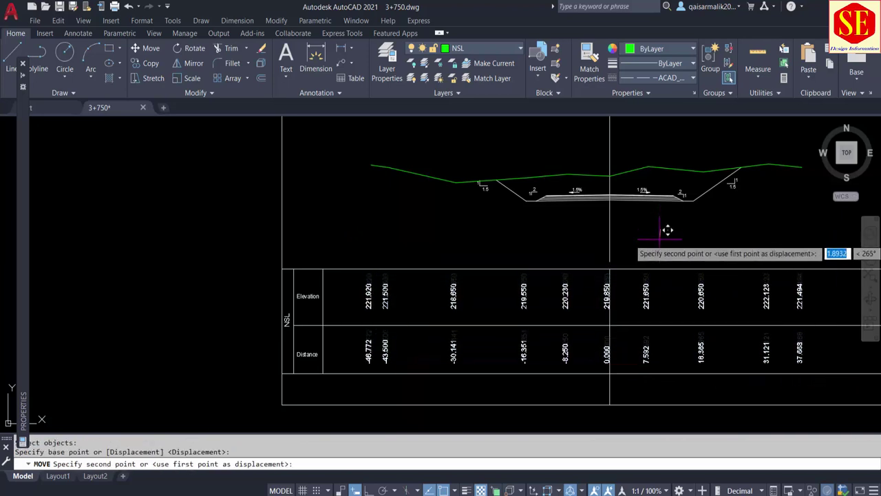
{"action": "left_click", "coordinate": [668, 229]}
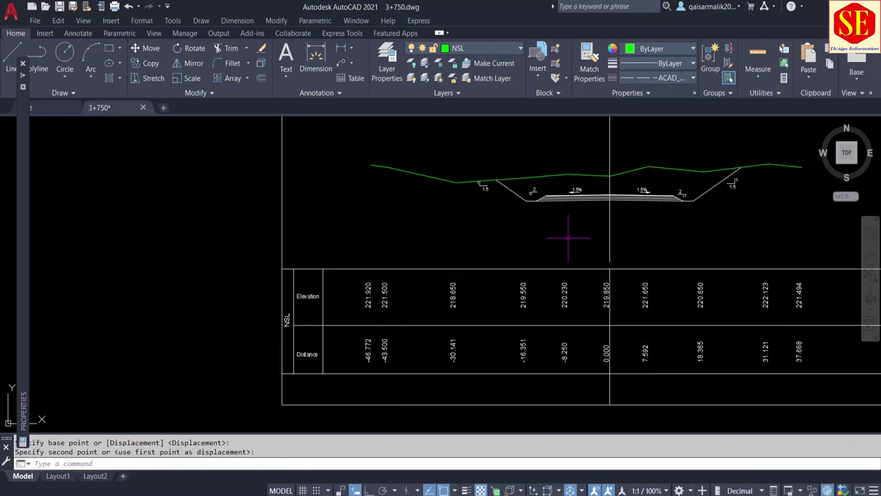
{"action": "middle_click_drag", "start_coordinate": [600, 335], "coordinate": [511, 389]}
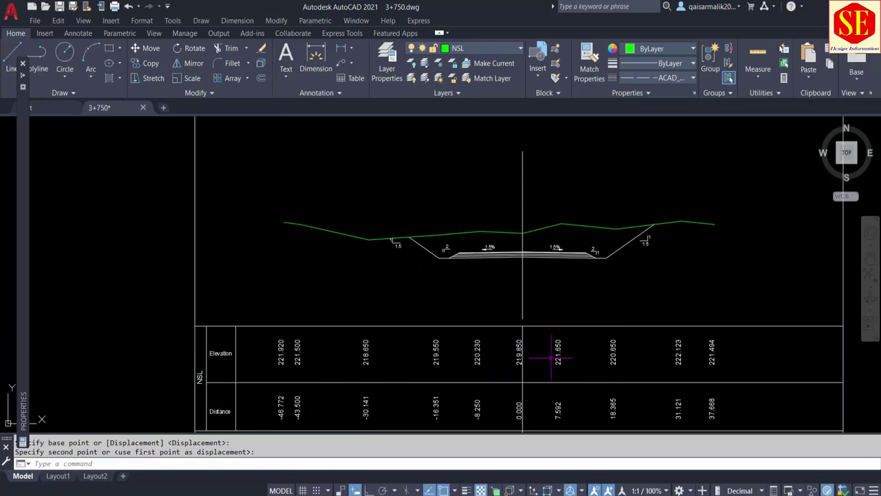
{"action": "scroll", "coordinate": [617, 234], "scroll_direction": "up", "scroll_amount": 5}
{"action": "scroll", "coordinate": [507, 261], "scroll_direction": "up", "scroll_amount": 4}
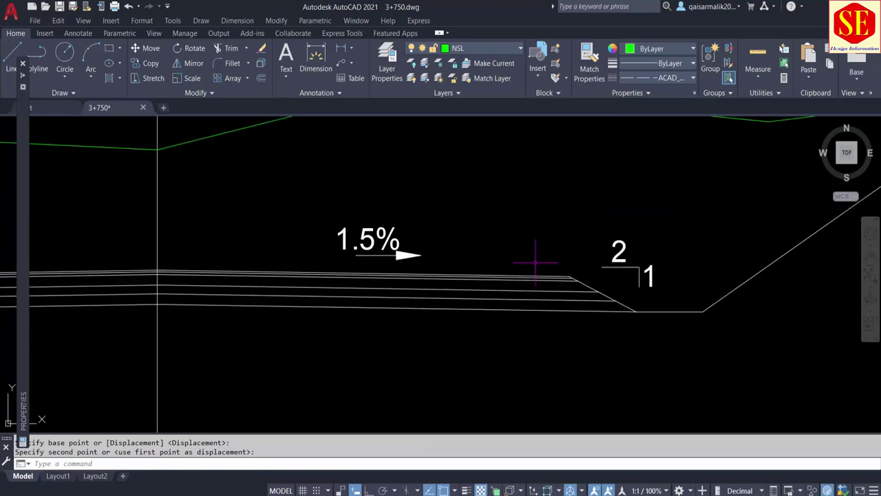
{"action": "scroll", "coordinate": [569, 225], "scroll_direction": "down", "scroll_amount": 3}
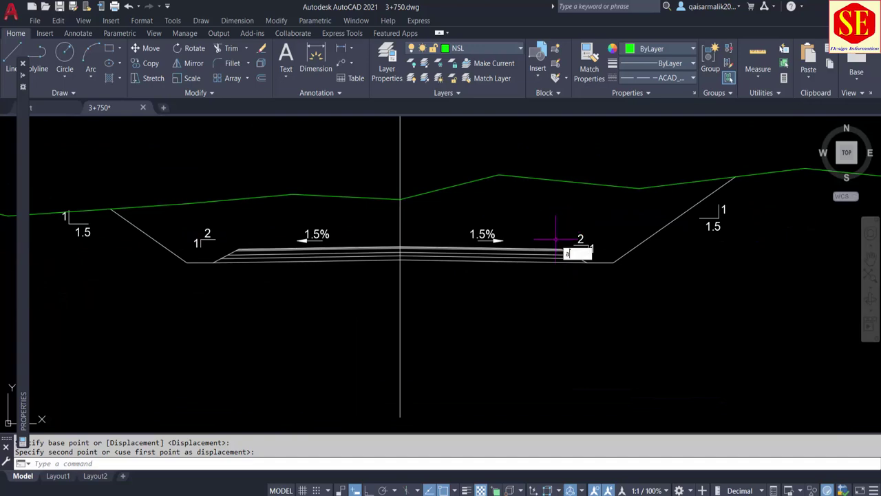
{"action": "type", "text": "ap"}
{"action": "key", "text": "Return"}
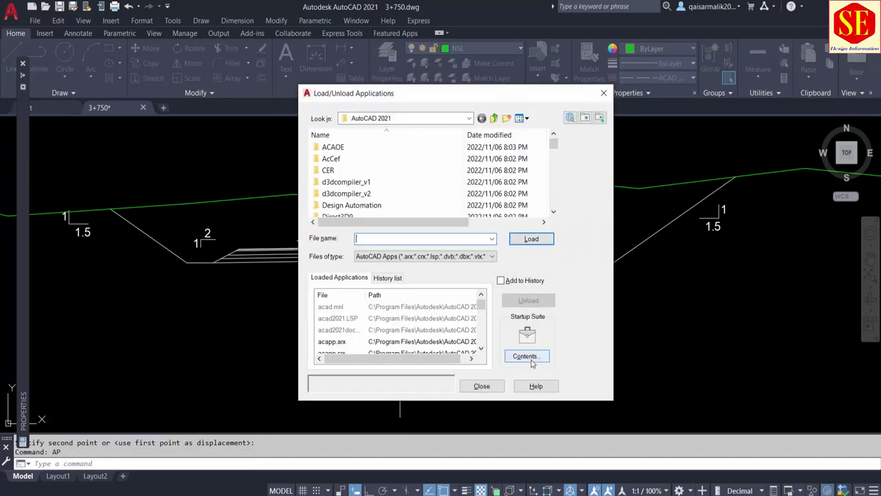
{"action": "left_click", "coordinate": [526, 355]}
{"action": "left_click", "coordinate": [356, 230]}
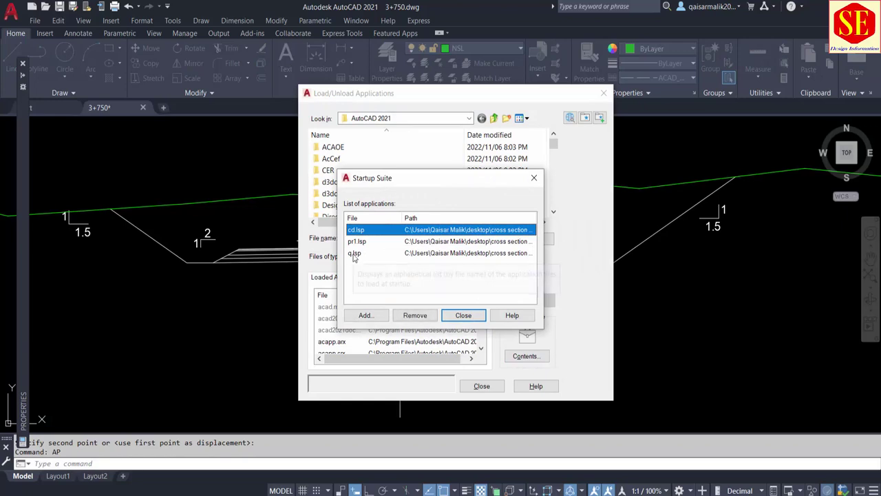
{"action": "left_click", "coordinate": [354, 253]}
{"action": "left_click", "coordinate": [357, 230]}
{"action": "left_click", "coordinate": [353, 254]}
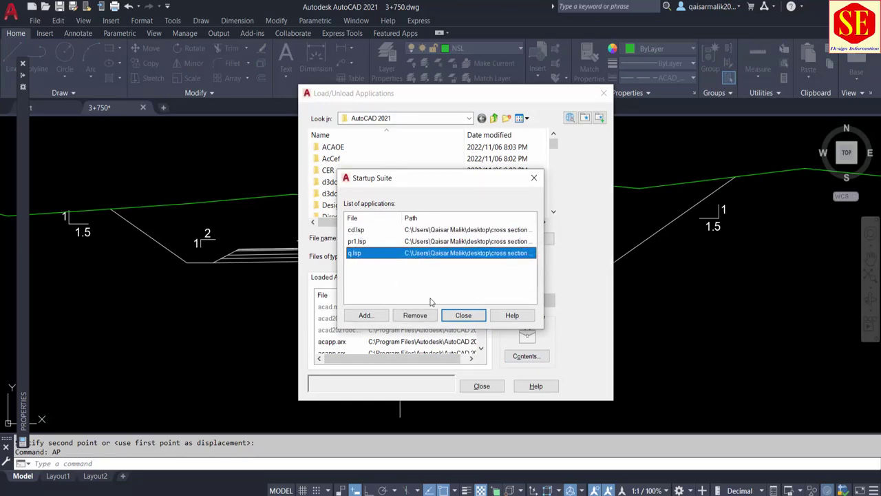
{"action": "left_click", "coordinate": [464, 315]}
{"action": "left_click", "coordinate": [475, 386]}
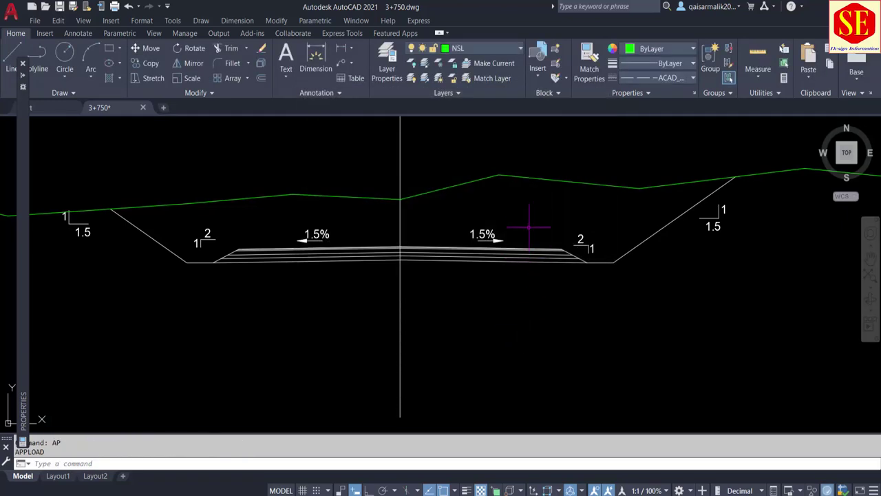
Place CD labels at the right subgrade edge (216.245, 12.375) and centreline (216.430, 0.000)
{"action": "type", "text": "CD"}
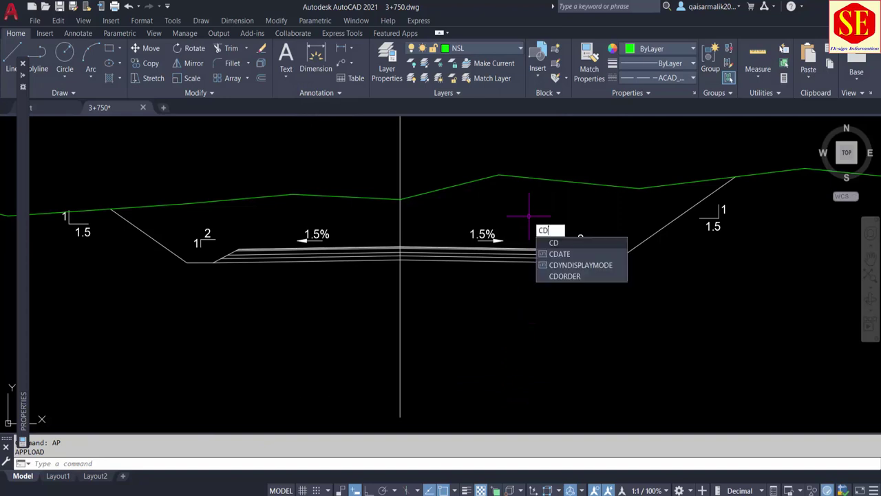
{"action": "key", "text": "Return"}
{"action": "scroll", "coordinate": [570, 215], "scroll_direction": "up", "scroll_amount": 4}
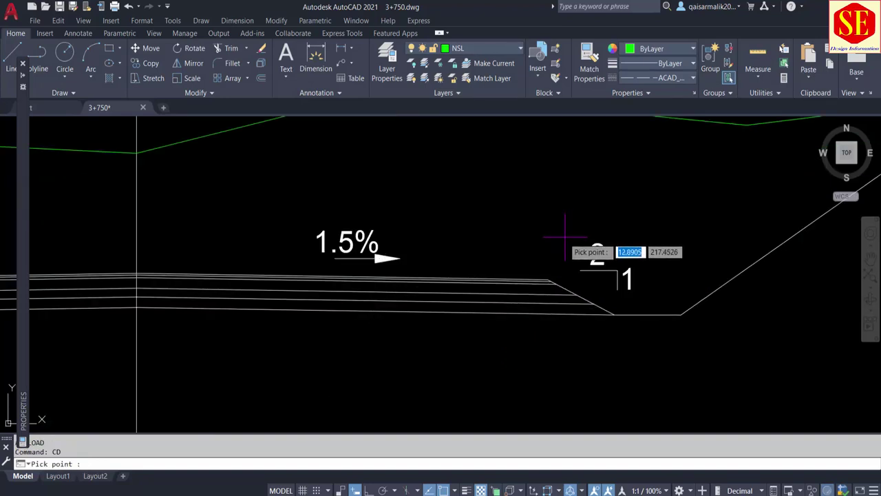
{"action": "left_click", "coordinate": [548, 279]}
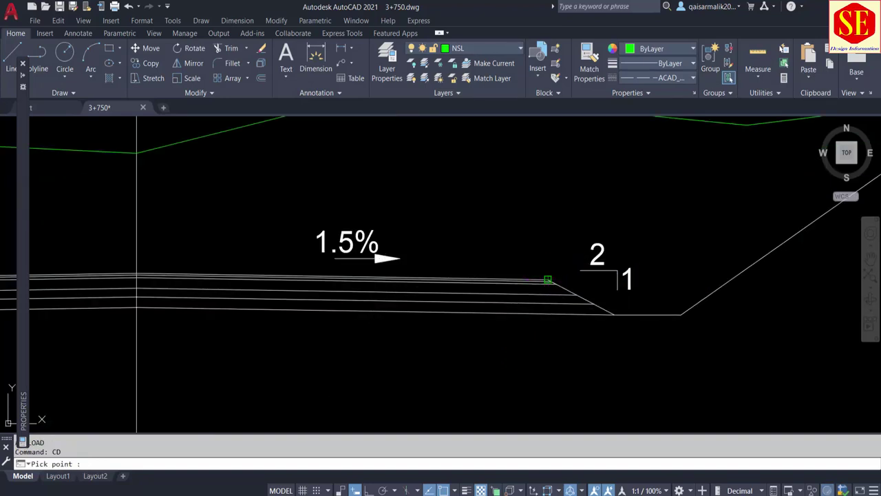
{"action": "left_click", "coordinate": [582, 177]}
{"action": "scroll", "coordinate": [582, 177], "scroll_direction": "down", "scroll_amount": 5}
{"action": "scroll", "coordinate": [515, 225], "scroll_direction": "up", "scroll_amount": 3}
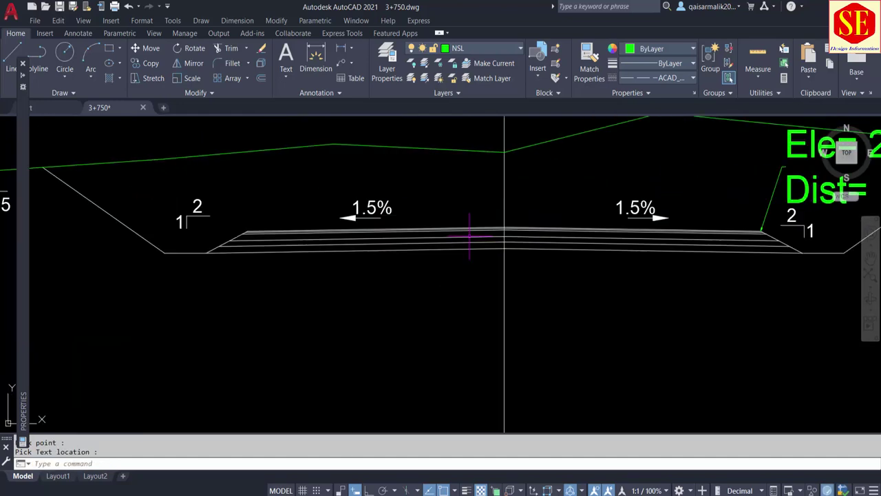
{"action": "key", "text": "Return"}
{"action": "scroll", "coordinate": [523, 206], "scroll_direction": "up", "scroll_amount": 3}
{"action": "left_click", "coordinate": [532, 234]}
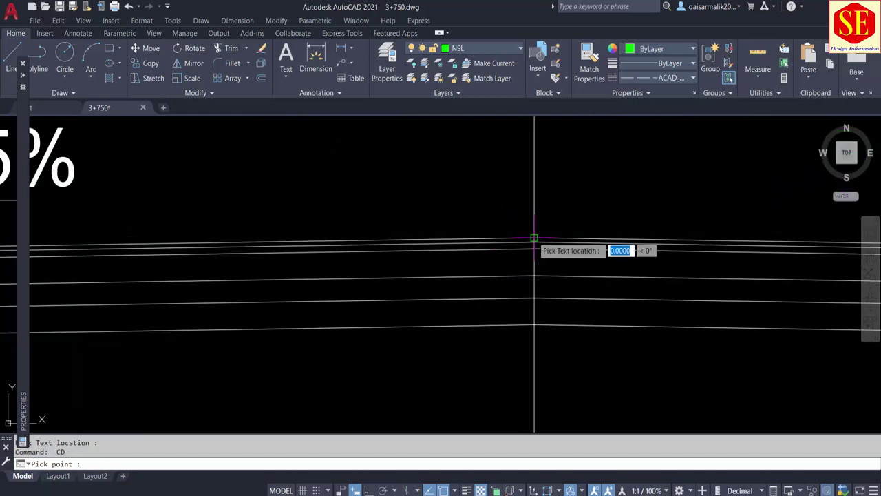
{"action": "scroll", "coordinate": [532, 234], "scroll_direction": "down", "scroll_amount": 5}
{"action": "left_click", "coordinate": [565, 180]}
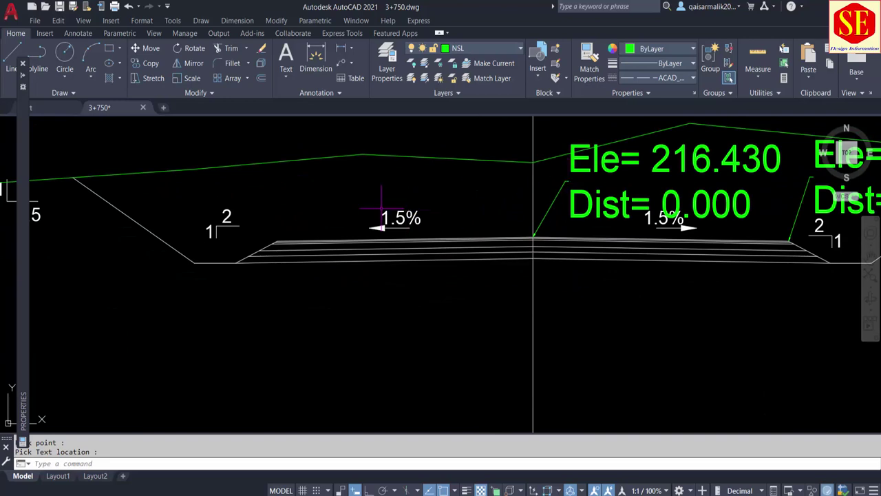
Label the left subgrade edge at elevation 216.245, then select all three labels
{"action": "key", "text": "Return"}
{"action": "scroll", "coordinate": [275, 227], "scroll_direction": "up", "scroll_amount": 3}
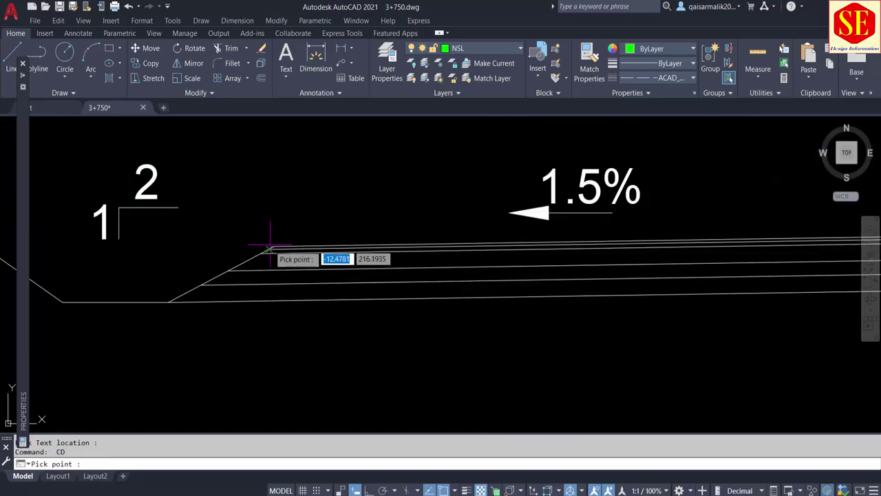
{"action": "left_click", "coordinate": [273, 246]}
{"action": "scroll", "coordinate": [268, 246], "scroll_direction": "down", "scroll_amount": 4}
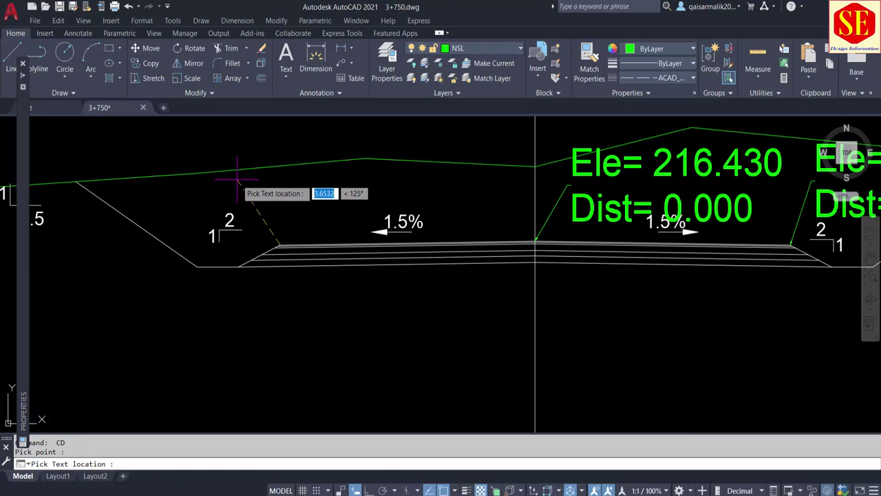
{"action": "left_click", "coordinate": [236, 178]}
{"action": "scroll", "coordinate": [350, 198], "scroll_direction": "down", "scroll_amount": 2}
{"action": "key", "text": "Escape"}
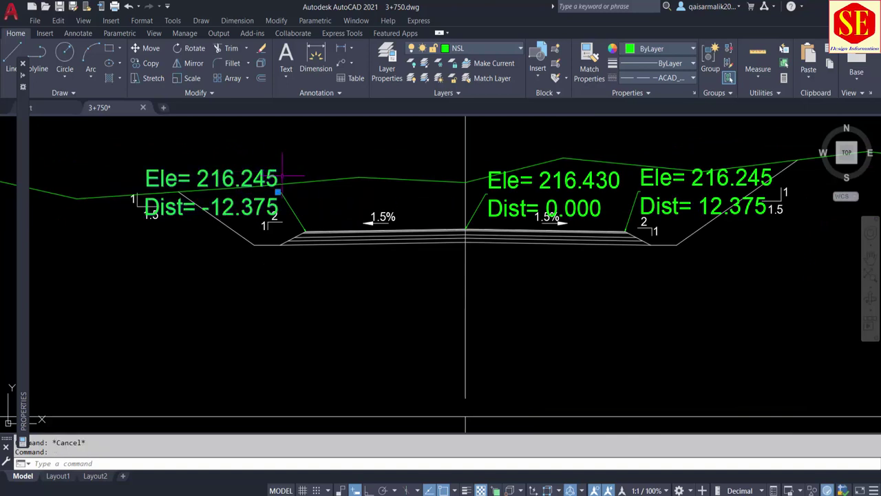
{"action": "left_click", "coordinate": [294, 205]}
{"action": "left_click", "coordinate": [515, 177]}
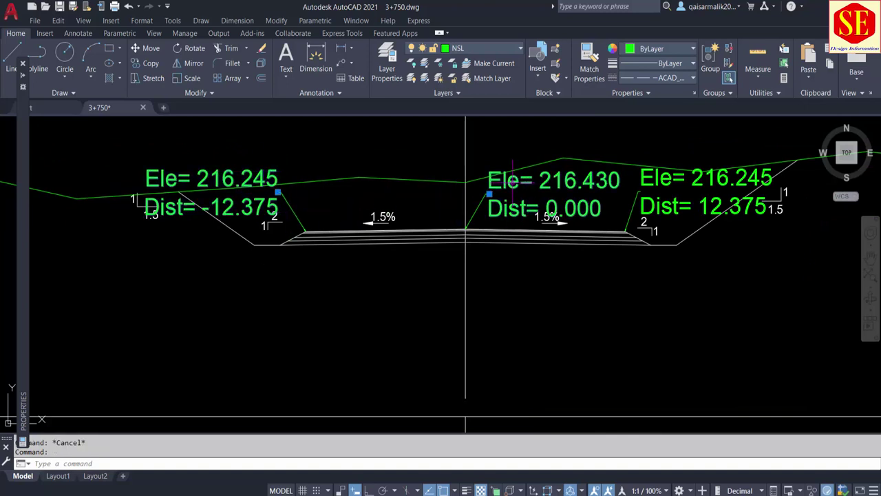
{"action": "left_click", "coordinate": [684, 177]}
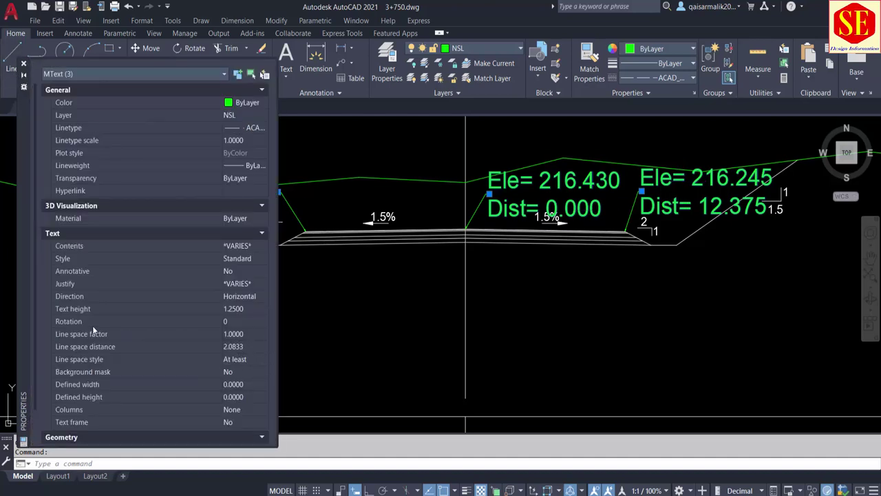
Set the selected Ele/Dist labels' text height to 0.5 in the Properties palette
{"action": "left_click", "coordinate": [252, 311]}
{"action": "type", "text": ".5"}
{"action": "left_click", "coordinate": [256, 321]}
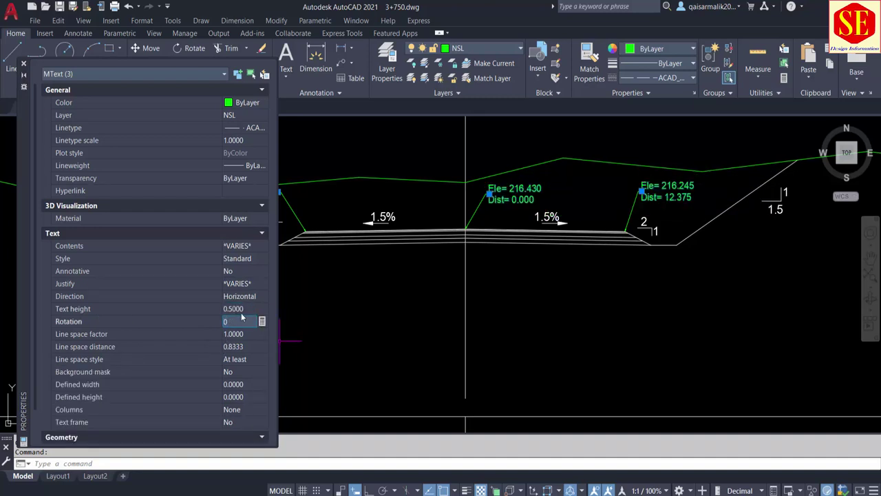
Select the left, centreline and right leader lines and set their arrow size to 0.45
{"action": "middle_click_drag", "start_coordinate": [574, 247], "coordinate": [650, 252]}
{"action": "scroll", "coordinate": [535, 237], "scroll_direction": "up", "scroll_amount": 2}
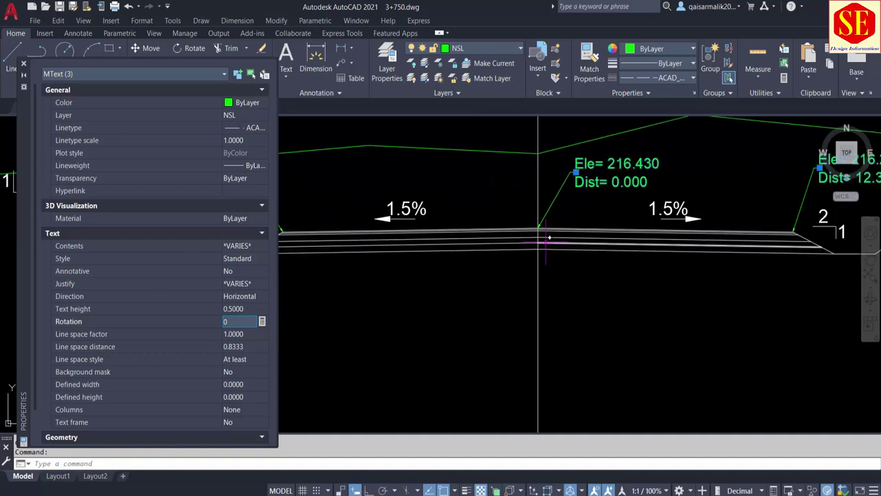
{"action": "scroll", "coordinate": [571, 240], "scroll_direction": "down", "scroll_amount": 2}
{"action": "key", "text": "Escape"}
{"action": "left_click", "coordinate": [380, 218]}
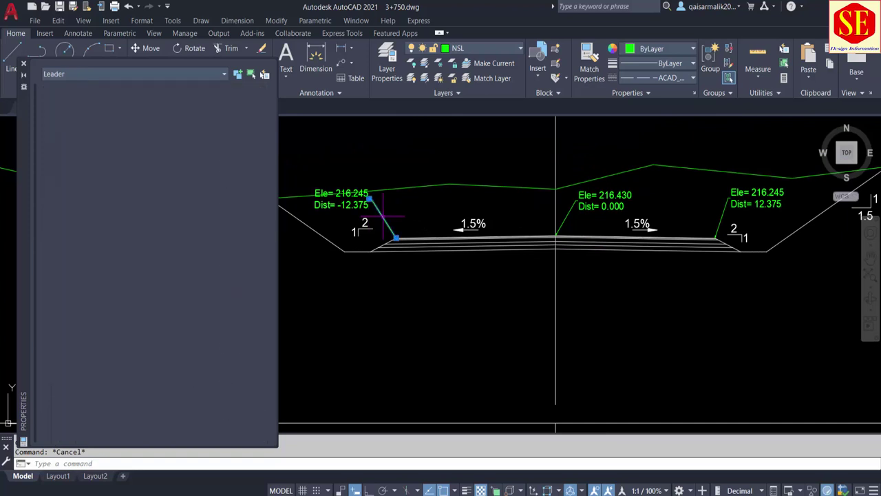
{"action": "left_click", "coordinate": [567, 218]}
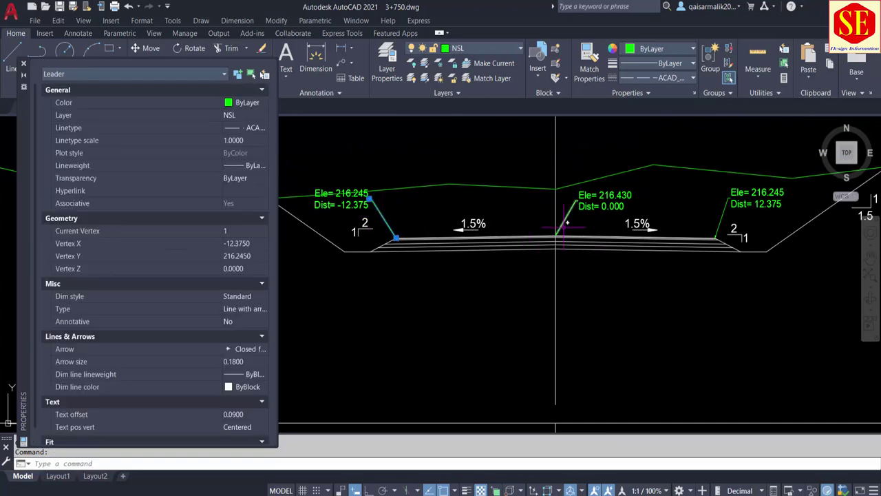
{"action": "left_click", "coordinate": [722, 220]}
{"action": "left_click", "coordinate": [713, 221]}
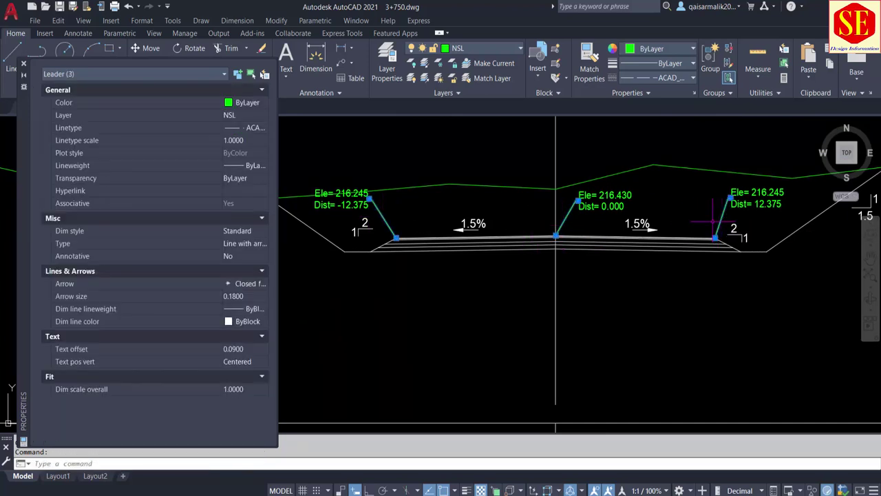
{"action": "left_click", "coordinate": [242, 296]}
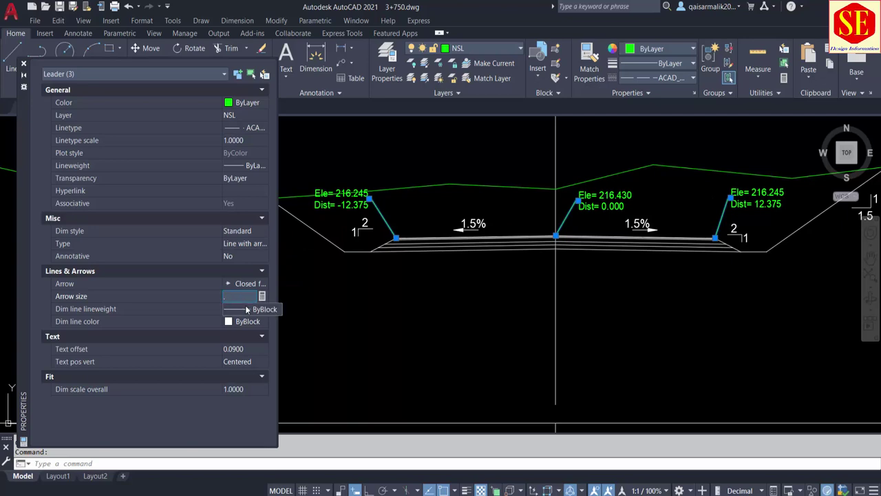
{"action": "type", "text": ".45"}
{"action": "key", "text": "Return"}
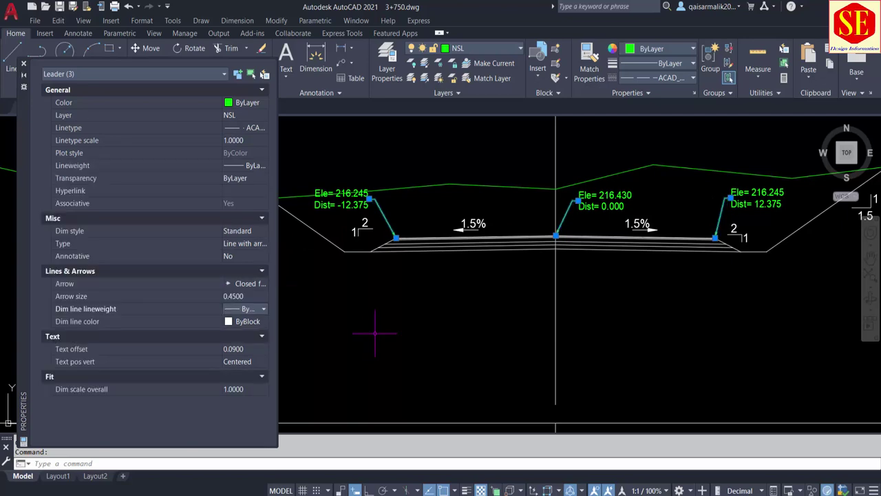
Reselect the three elevation labels and reduce their text height to 0.3
{"action": "scroll", "coordinate": [416, 225], "scroll_direction": "up", "scroll_amount": 5}
{"action": "key", "text": "Escape"}
{"action": "scroll", "coordinate": [492, 233], "scroll_direction": "down", "scroll_amount": 3}
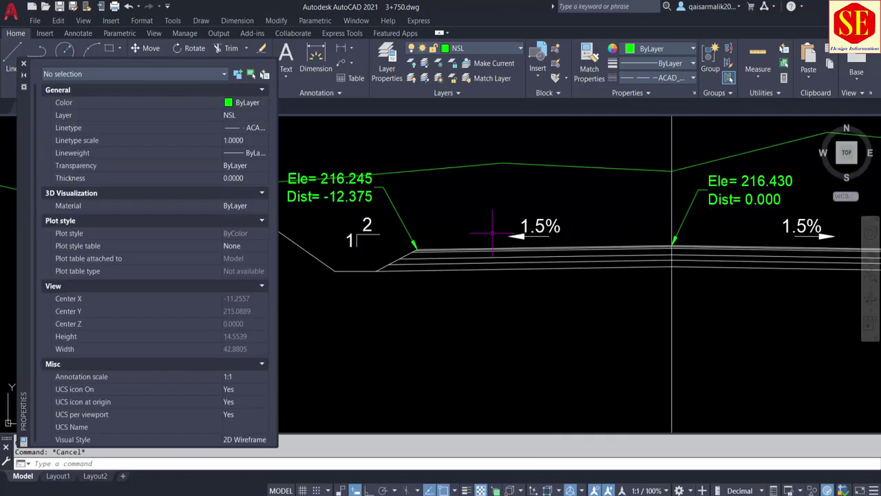
{"action": "scroll", "coordinate": [360, 206], "scroll_direction": "down", "scroll_amount": 5}
{"action": "scroll", "coordinate": [618, 196], "scroll_direction": "up", "scroll_amount": 5}
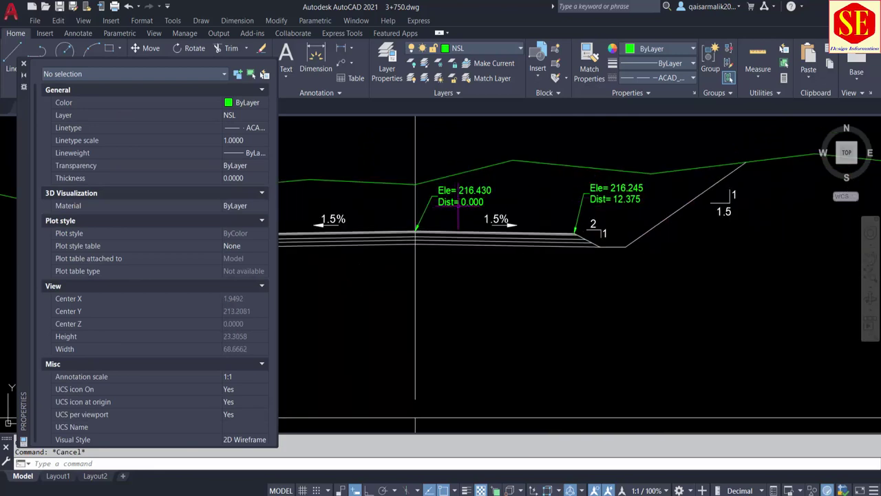
{"action": "left_click", "coordinate": [618, 201]}
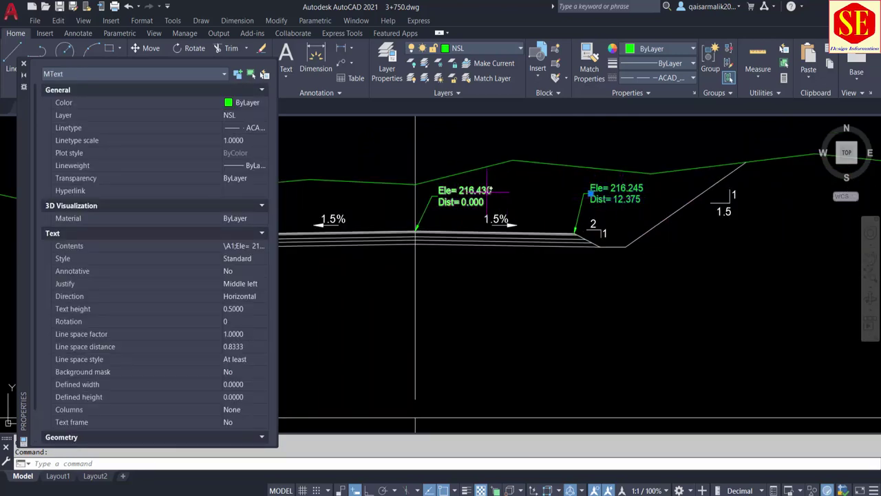
{"action": "left_click", "coordinate": [458, 205]}
{"action": "middle_click_drag", "start_coordinate": [457, 210], "coordinate": [770, 216]}
{"action": "left_click", "coordinate": [512, 200]}
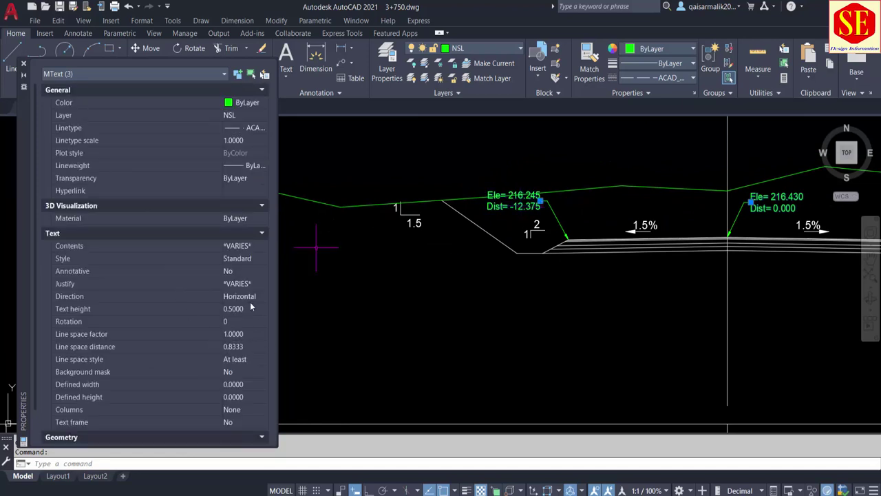
{"action": "left_click", "coordinate": [251, 308]}
{"action": "type", "text": ".3"}
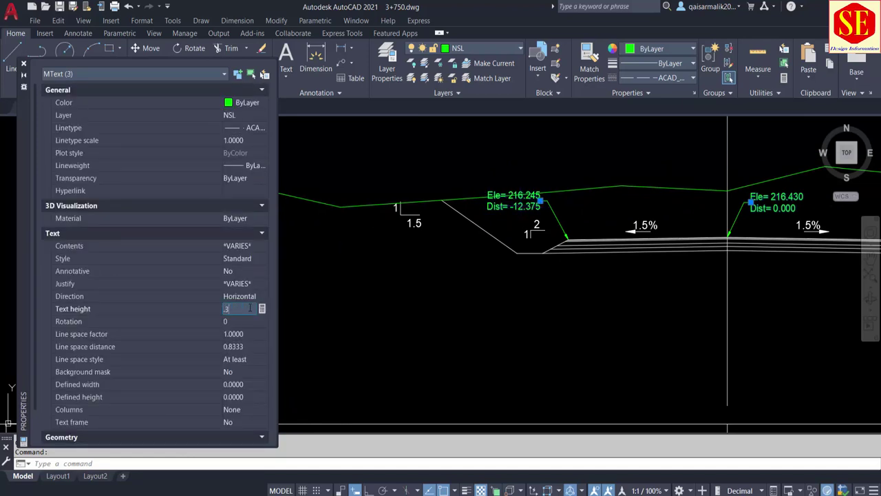
{"action": "key", "text": "Tab"}
{"action": "key", "text": "Escape"}
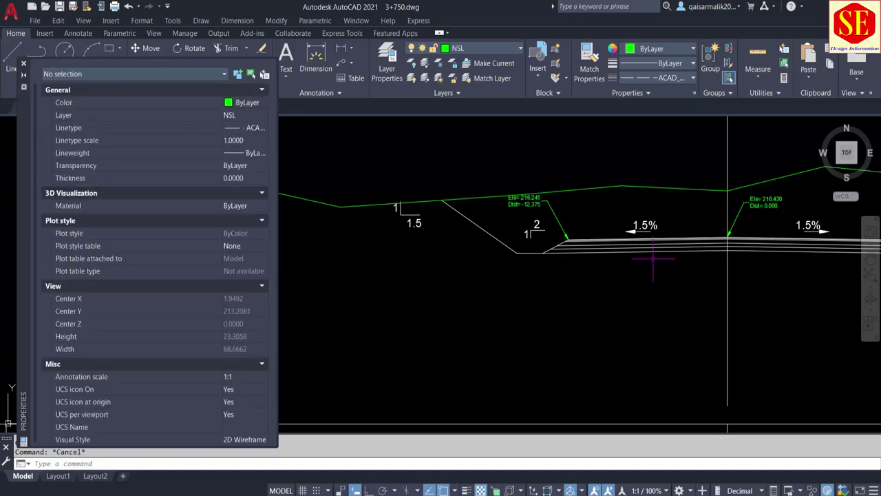
{"action": "middle_click_drag", "start_coordinate": [779, 229], "coordinate": [647, 262]}
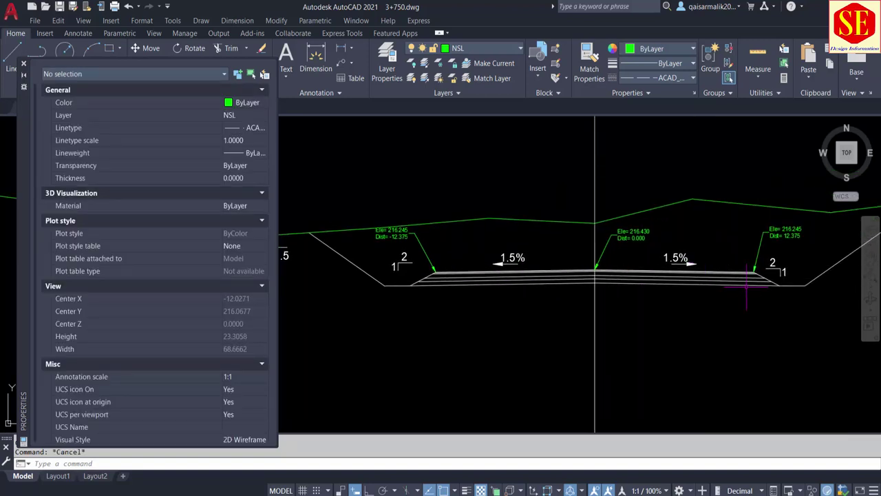
{"action": "middle_click_drag", "start_coordinate": [718, 360], "coordinate": [618, 284]}
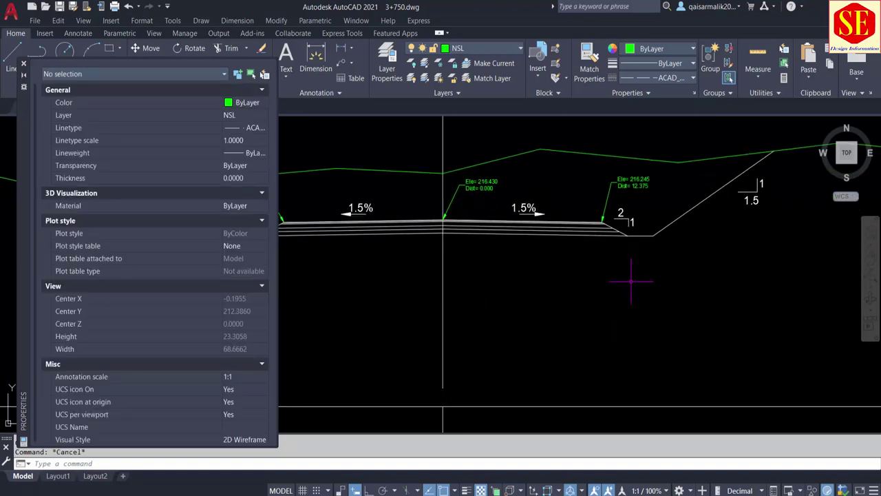
Run CD and label the right ground catch point (Ele 221.507, Dist 25.786)
{"action": "type", "text": "CD"}
{"action": "key", "text": "Escape"}
{"action": "left_click", "coordinate": [24, 74]}
{"action": "type", "text": "cd"}
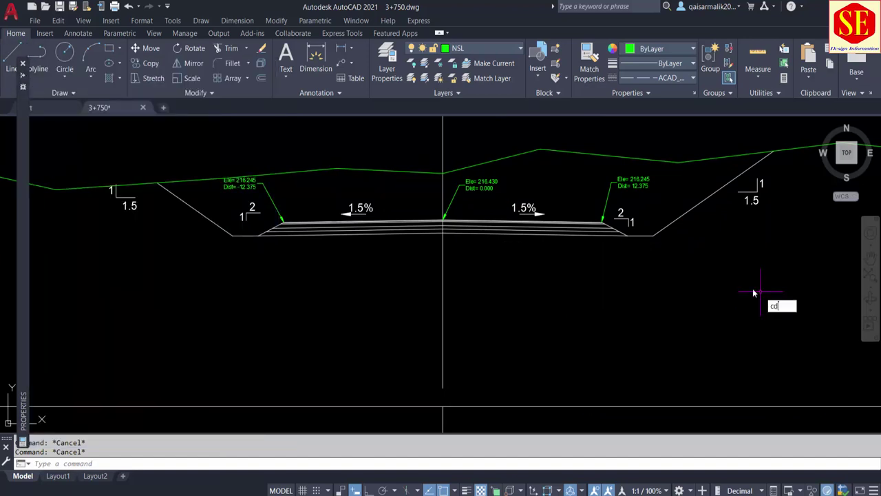
{"action": "key", "text": "Return"}
{"action": "middle_click_drag", "start_coordinate": [679, 248], "coordinate": [622, 266]}
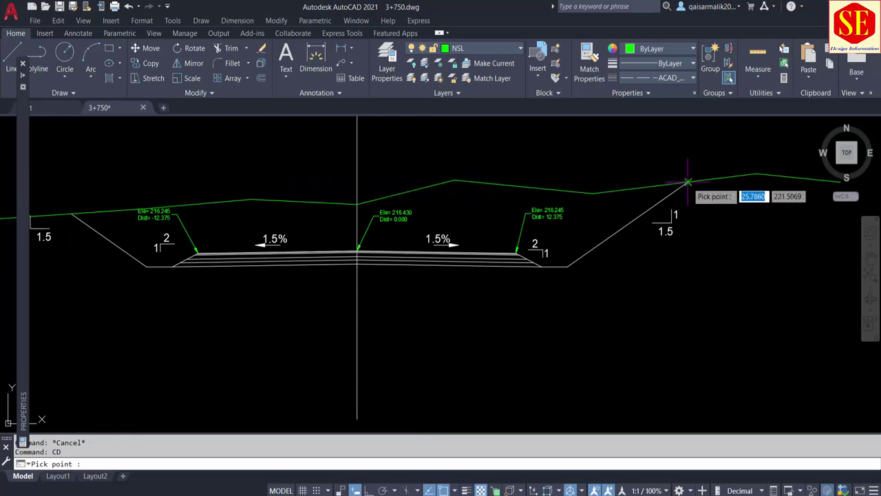
{"action": "left_click", "coordinate": [691, 183]}
{"action": "left_click", "coordinate": [732, 249]}
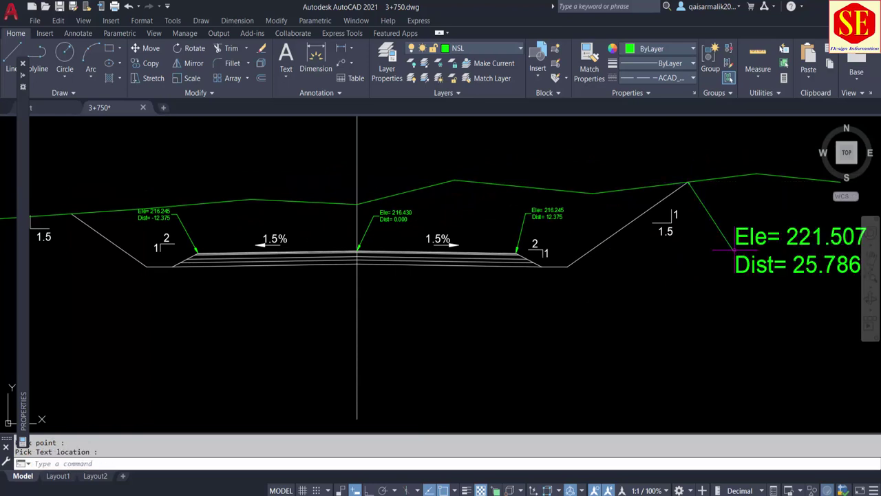
Label the slope foot and ditch-bottom points at Ele 215.240 (Dist 16.385 and 14.385)
{"action": "left_click", "coordinate": [568, 266]}
{"action": "left_click", "coordinate": [602, 329]}
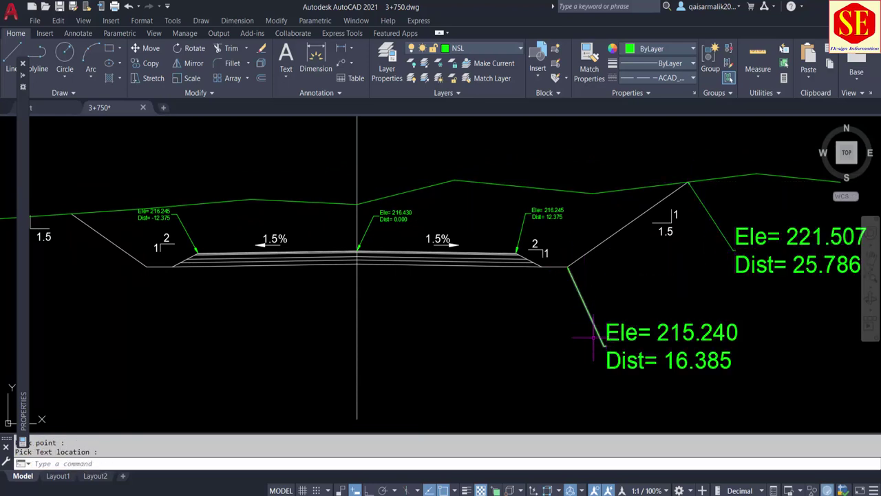
{"action": "left_click", "coordinate": [543, 269]}
{"action": "middle_click_drag", "start_coordinate": [556, 404], "coordinate": [563, 345]}
{"action": "scroll", "coordinate": [550, 242], "scroll_direction": "up", "scroll_amount": 2}
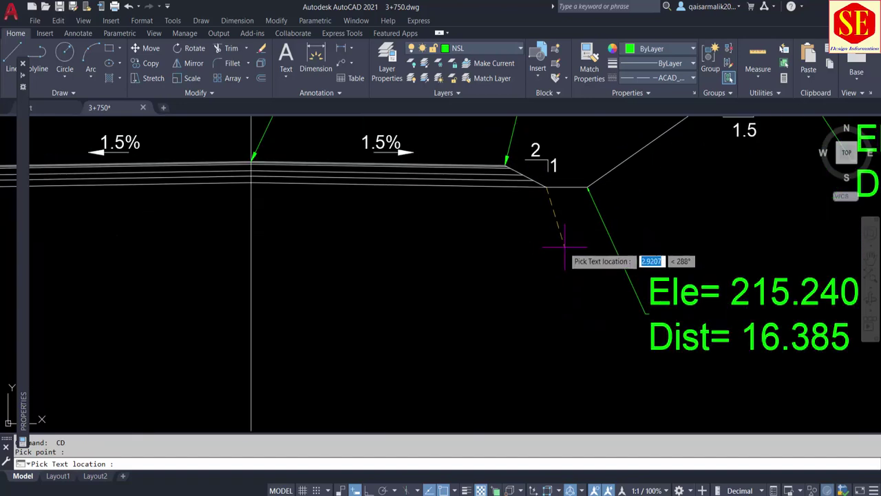
{"action": "left_click", "coordinate": [569, 263]}
{"action": "scroll", "coordinate": [460, 331], "scroll_direction": "down", "scroll_amount": 3}
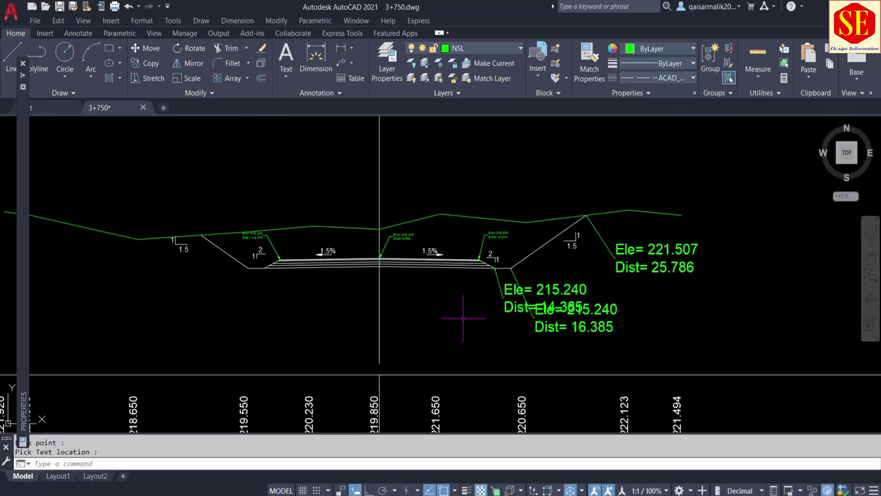
{"action": "type", "text": "D"}
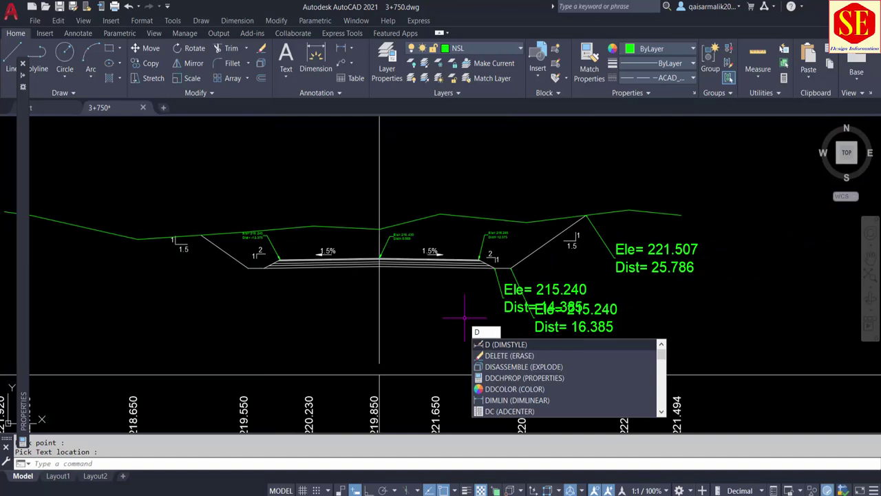
Modify the Standard dimension style to text height 25 and set it as current
{"action": "key", "text": "Return"}
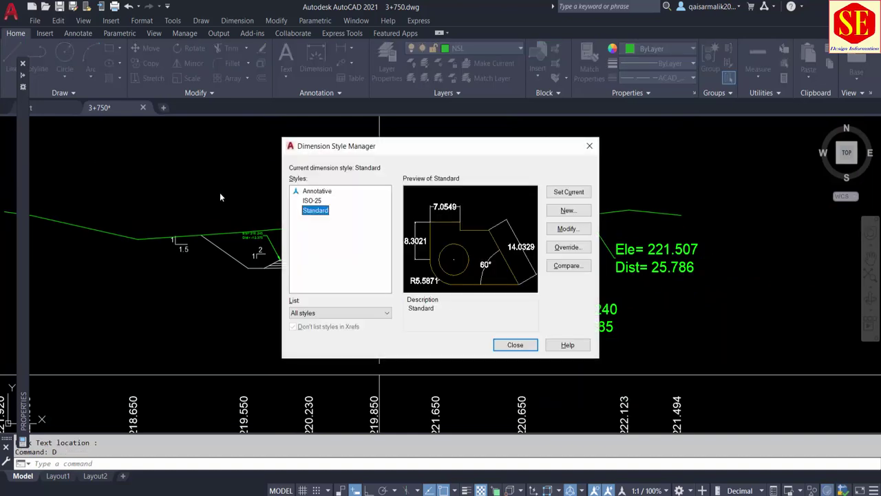
{"action": "left_click", "coordinate": [567, 229]}
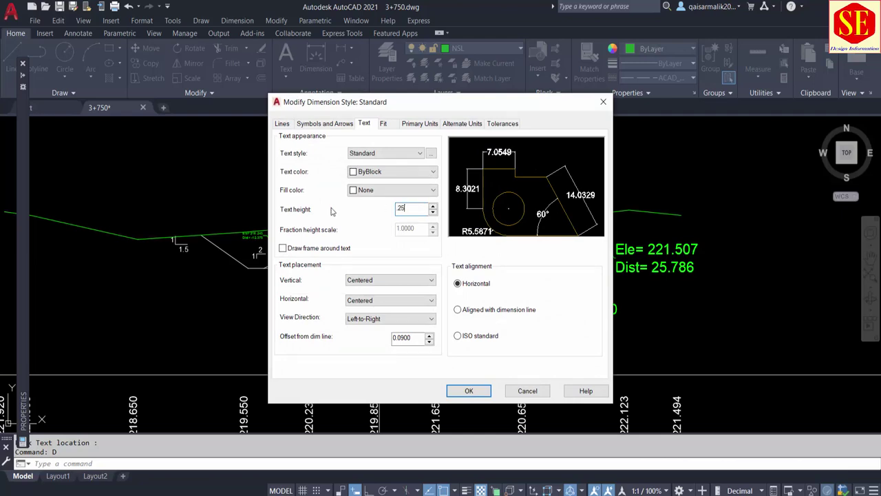
{"action": "left_click", "coordinate": [467, 390]}
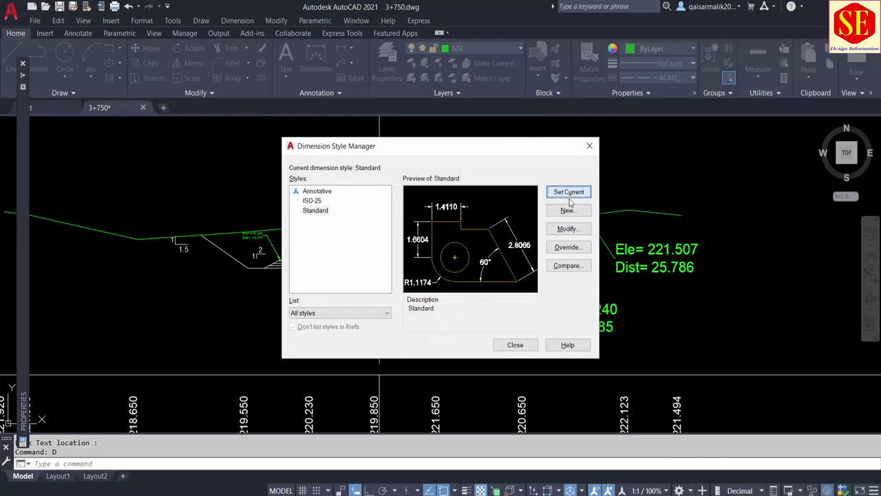
{"action": "left_click", "coordinate": [514, 345]}
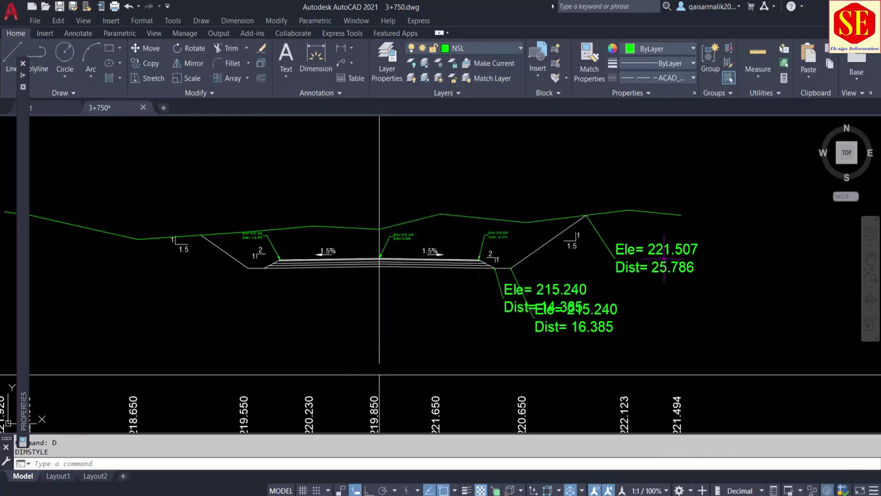
Erase the large overlapping Ele/Dist labels from the section
{"action": "left_click", "coordinate": [721, 241]}
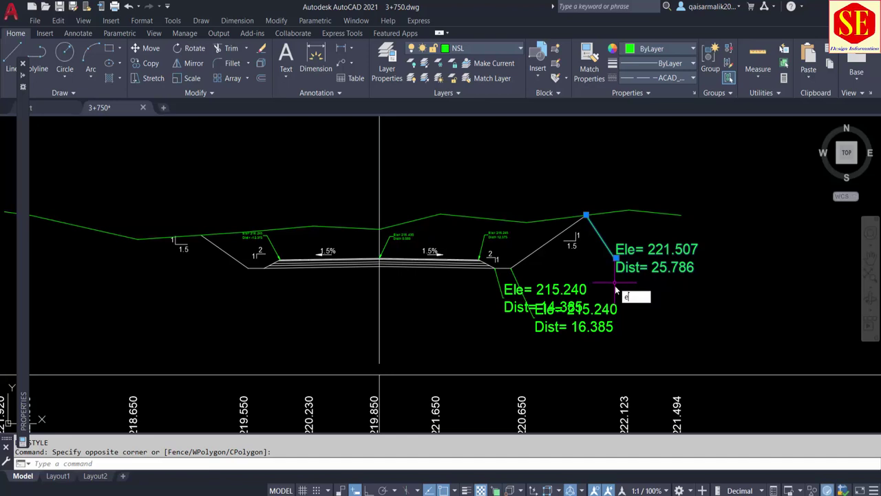
{"action": "key", "text": "Delete"}
{"action": "left_click", "coordinate": [625, 291]}
{"action": "left_click", "coordinate": [491, 295]}
{"action": "key", "text": "Delete"}
{"action": "scroll", "coordinate": [602, 210], "scroll_direction": "up", "scroll_amount": 2}
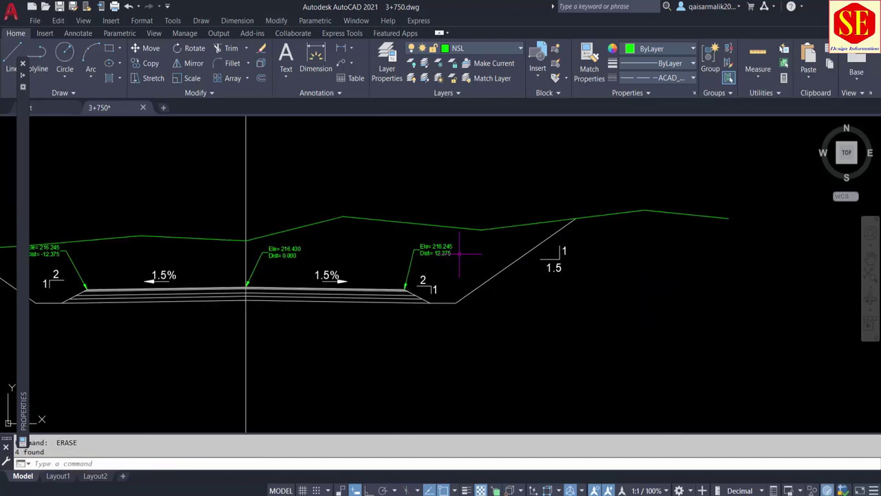
With CD, label the right slope top and the right ditch outer corner (16.385)
{"action": "type", "text": "cd"}
{"action": "key", "text": "Return"}
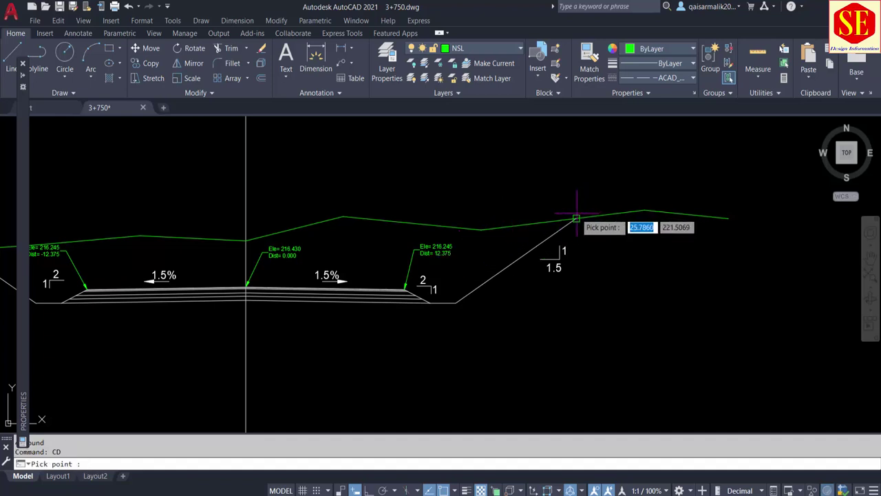
{"action": "left_click", "coordinate": [576, 218]}
{"action": "left_click", "coordinate": [598, 165]}
{"action": "scroll", "coordinate": [599, 167], "scroll_direction": "up", "scroll_amount": 2}
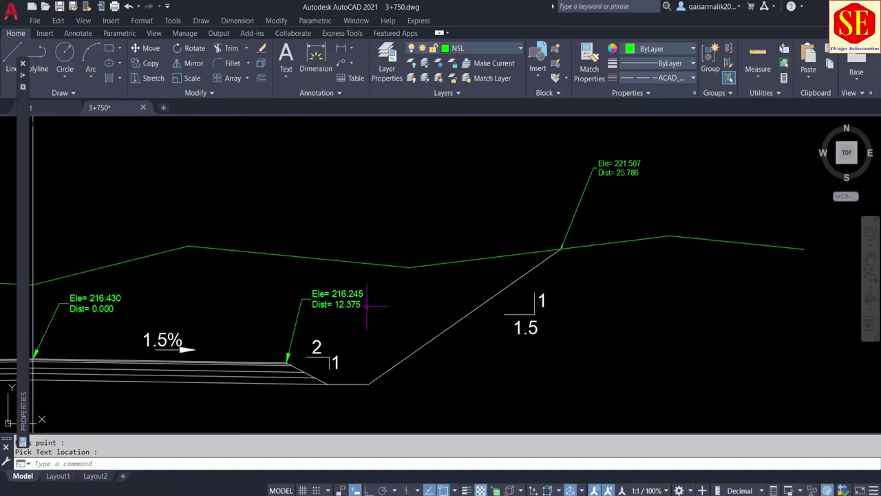
{"action": "middle_click_drag", "start_coordinate": [367, 305], "coordinate": [466, 247]}
{"action": "key", "text": "Return"}
{"action": "left_click", "coordinate": [469, 325]}
{"action": "scroll", "coordinate": [468, 325], "scroll_direction": "down", "scroll_amount": 2}
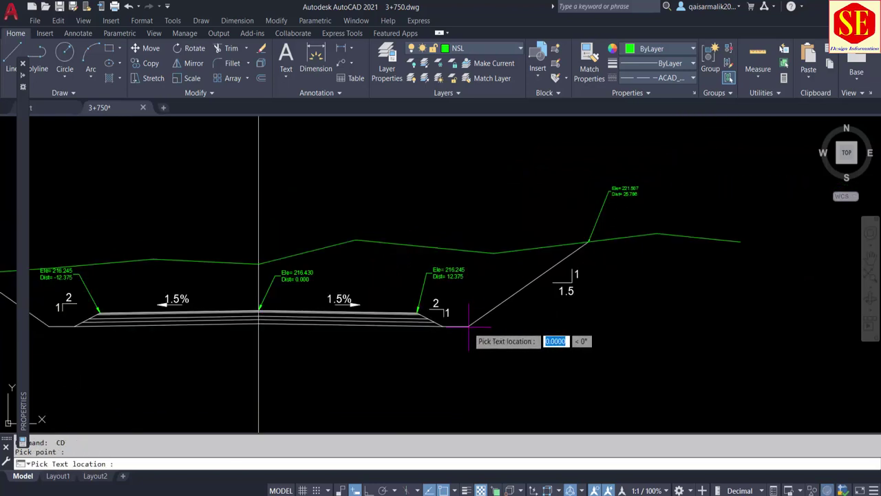
{"action": "scroll", "coordinate": [469, 326], "scroll_direction": "up", "scroll_amount": 2}
{"action": "left_click", "coordinate": [506, 346]}
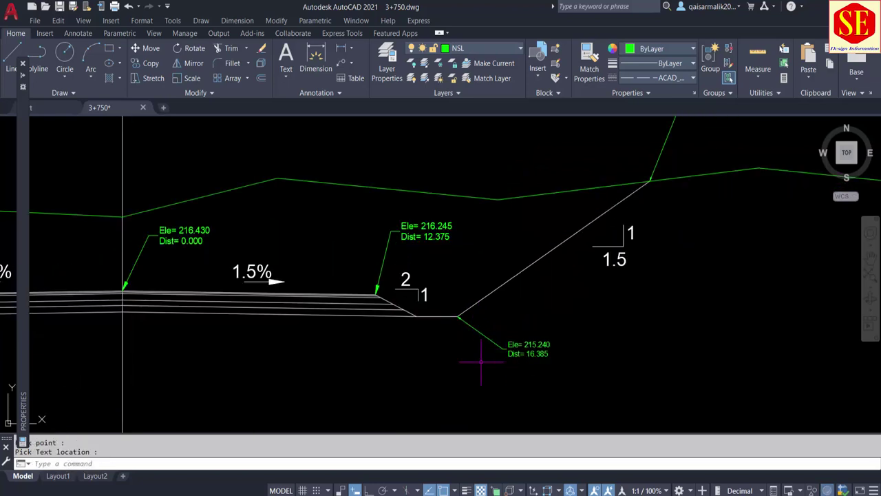
Label the right ditch inner corner (14.385) and the subgrade centre point
{"action": "key", "text": "Return"}
{"action": "left_click", "coordinate": [415, 317]}
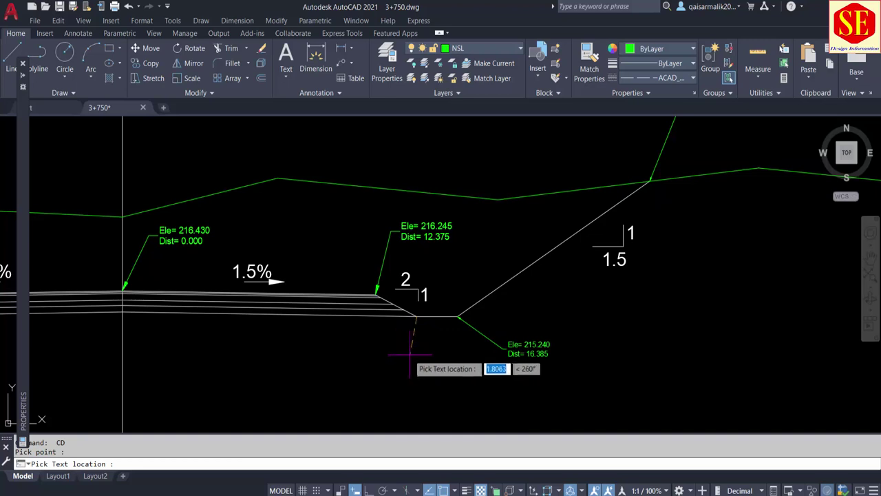
{"action": "left_click", "coordinate": [337, 372]}
{"action": "middle_click_drag", "start_coordinate": [337, 372], "coordinate": [697, 336]}
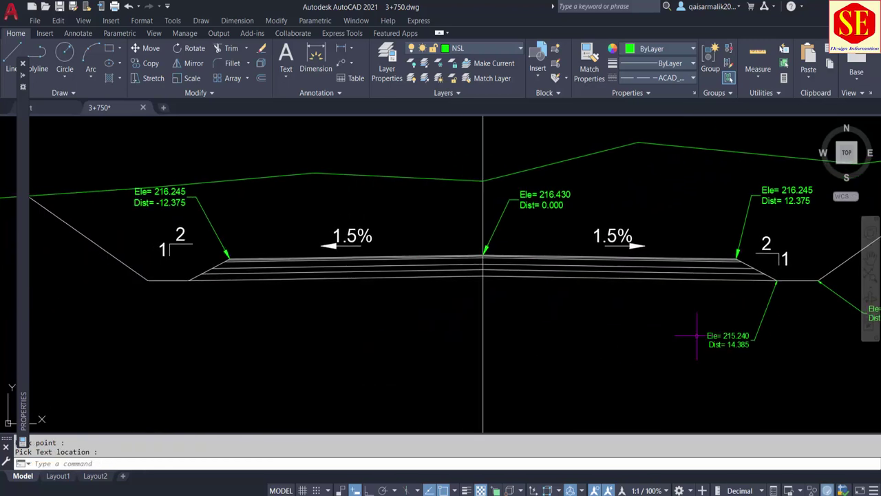
{"action": "key", "text": "Return"}
{"action": "left_click", "coordinate": [483, 277]}
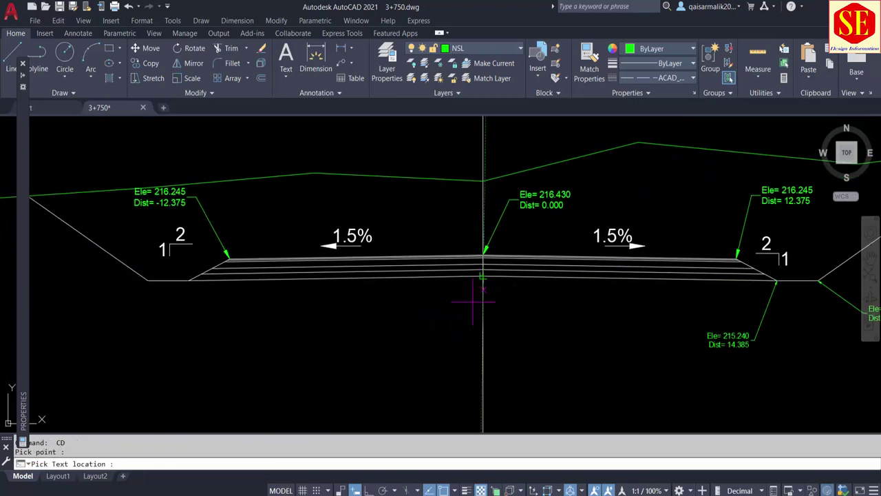
{"action": "left_click", "coordinate": [452, 333]}
Label the left ditch inner corner (-14.385) below left
{"action": "middle_click_drag", "start_coordinate": [349, 337], "coordinate": [542, 329]}
{"action": "key", "text": "Return"}
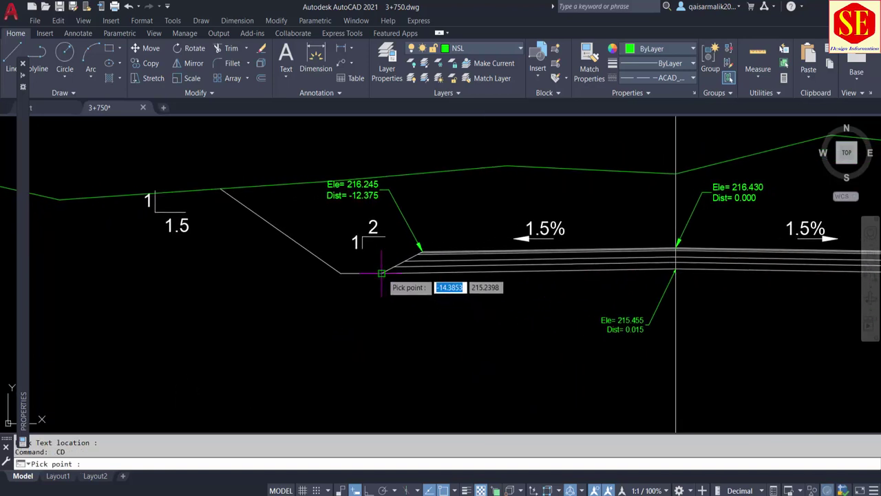
{"action": "left_click", "coordinate": [381, 273]}
{"action": "left_click", "coordinate": [430, 323]}
{"action": "scroll", "coordinate": [582, 298], "scroll_direction": "down", "scroll_amount": 2}
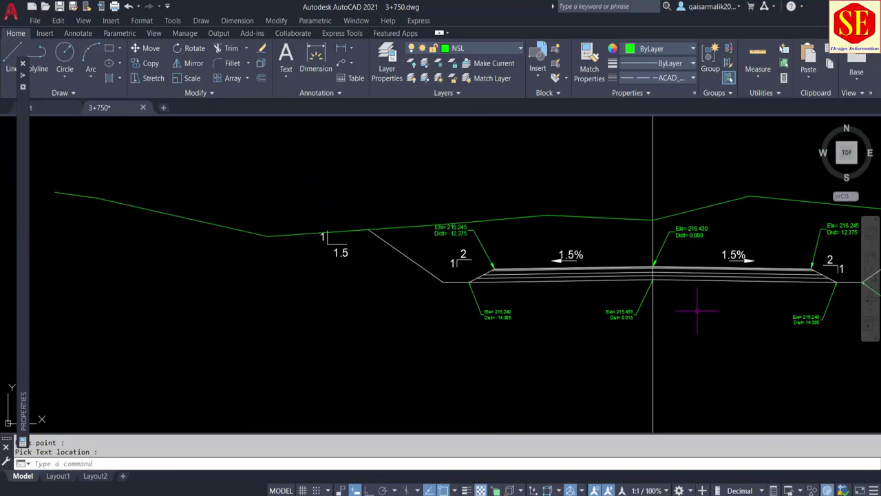
{"action": "middle_click_drag", "start_coordinate": [697, 311], "coordinate": [675, 298]}
{"action": "scroll", "coordinate": [797, 301], "scroll_direction": "up", "scroll_amount": 2}
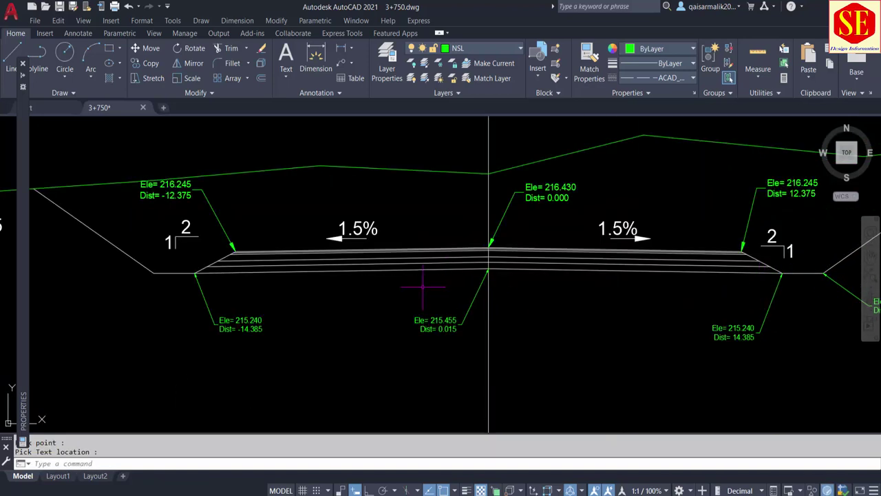
{"action": "middle_click_drag", "start_coordinate": [763, 295], "coordinate": [637, 292]}
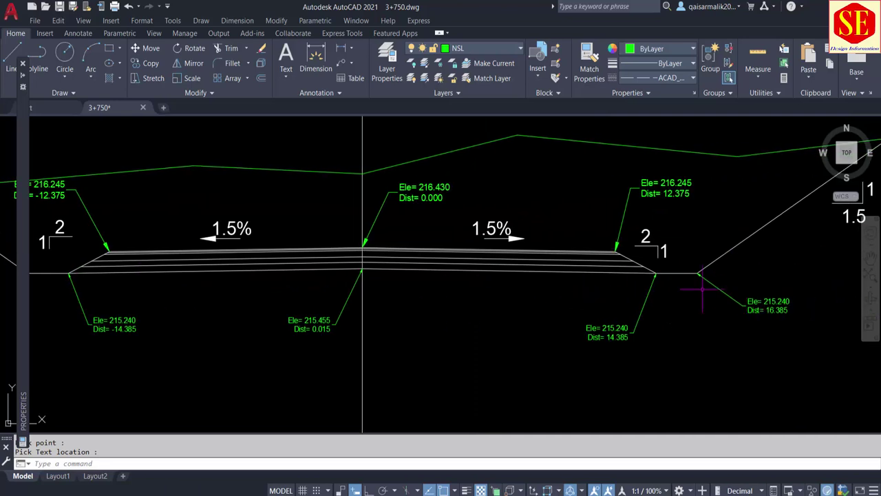
{"action": "scroll", "coordinate": [700, 272], "scroll_direction": "down", "scroll_amount": 3}
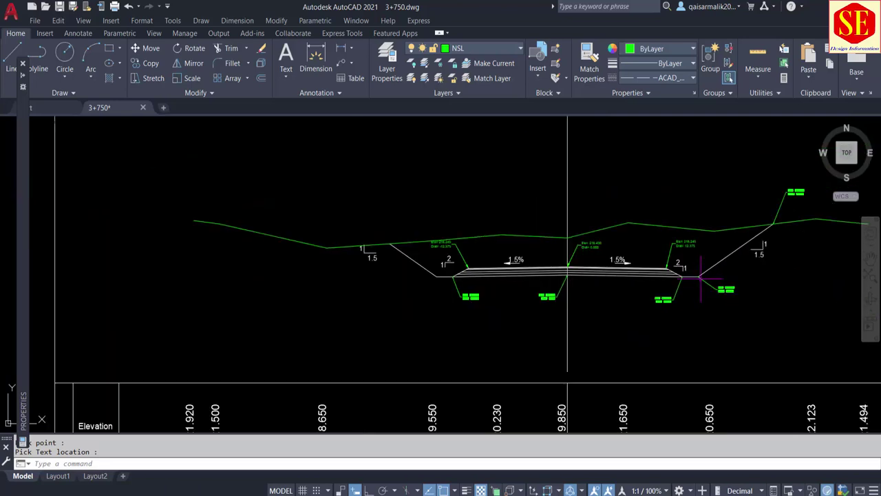
{"action": "scroll", "coordinate": [734, 273], "scroll_direction": "up", "scroll_amount": 2}
{"action": "scroll", "coordinate": [679, 305], "scroll_direction": "up", "scroll_amount": 1}
{"action": "middle_click_drag", "start_coordinate": [744, 189], "coordinate": [713, 226]}
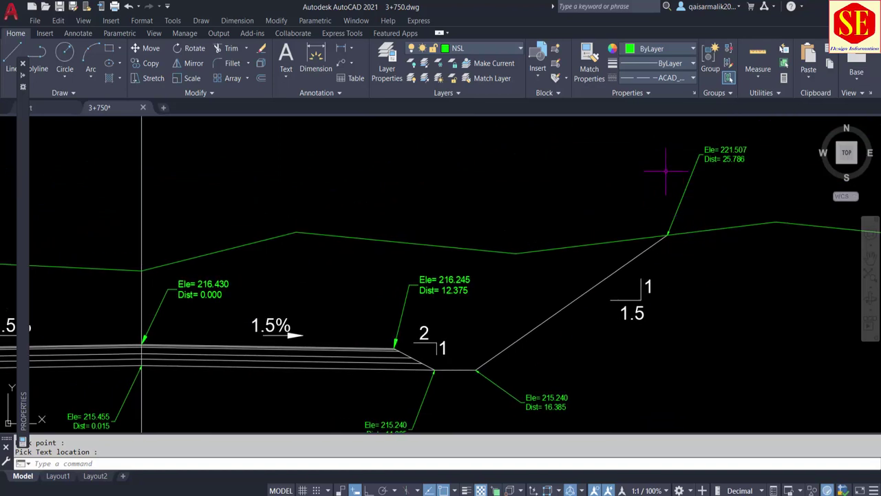
{"action": "scroll", "coordinate": [666, 171], "scroll_direction": "down", "scroll_amount": 3}
{"action": "scroll", "coordinate": [316, 244], "scroll_direction": "up", "scroll_amount": 3}
Label the left ditch outer corner (-16.385) and the left slope top with CD
{"action": "type", "text": "cd"}
{"action": "key", "text": "Return"}
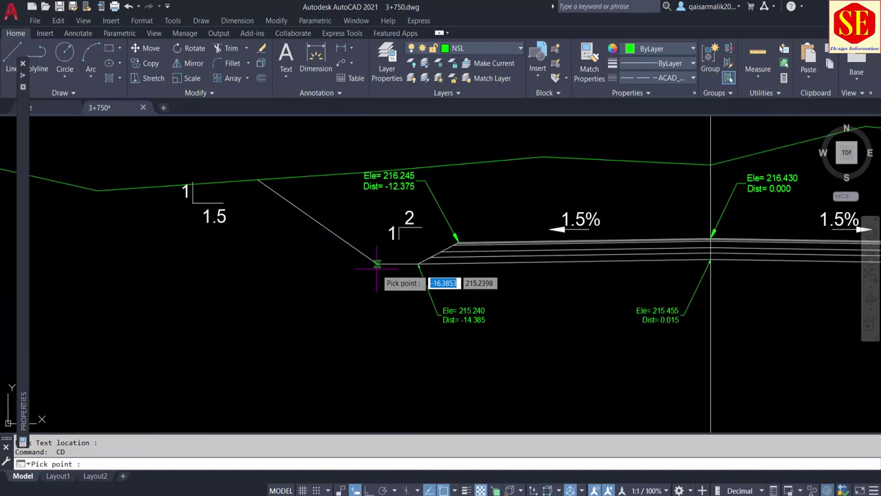
{"action": "left_click", "coordinate": [377, 263]}
{"action": "left_click", "coordinate": [345, 329]}
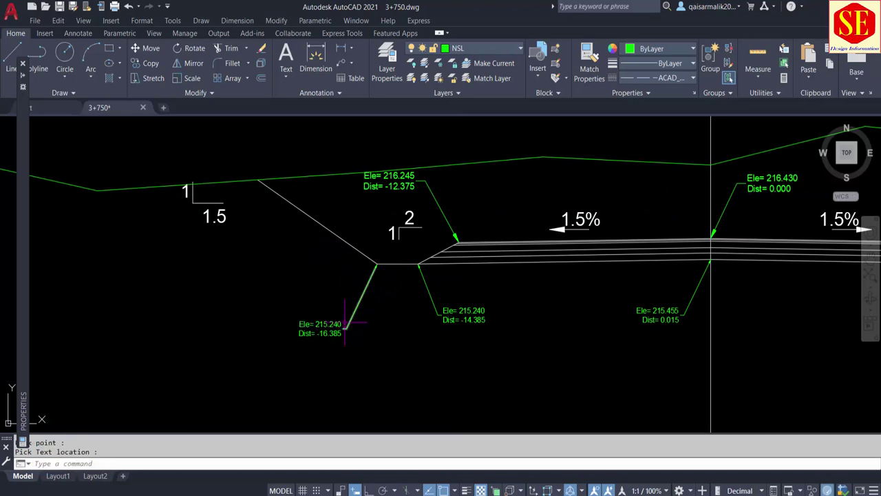
{"action": "key", "text": "Return"}
{"action": "left_click", "coordinate": [259, 182]}
{"action": "middle_click_drag", "start_coordinate": [262, 185], "coordinate": [300, 323]}
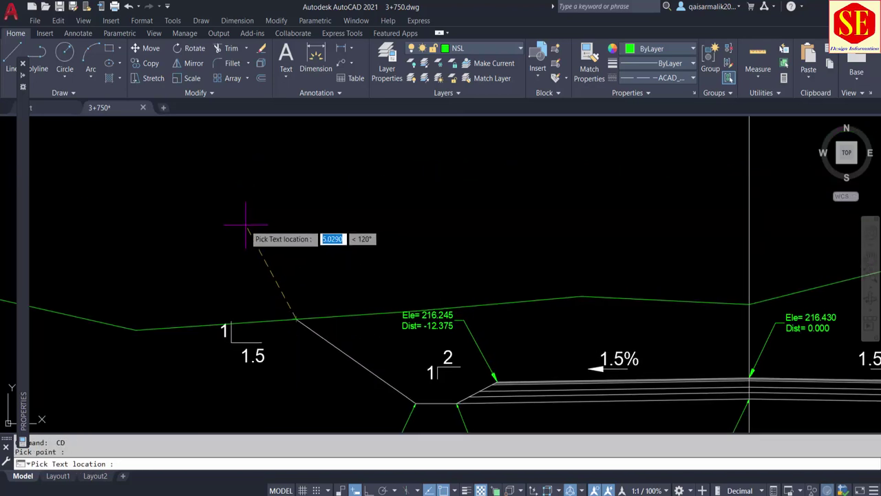
{"action": "left_click", "coordinate": [236, 234]}
{"action": "scroll", "coordinate": [293, 223], "scroll_direction": "down", "scroll_amount": 4}
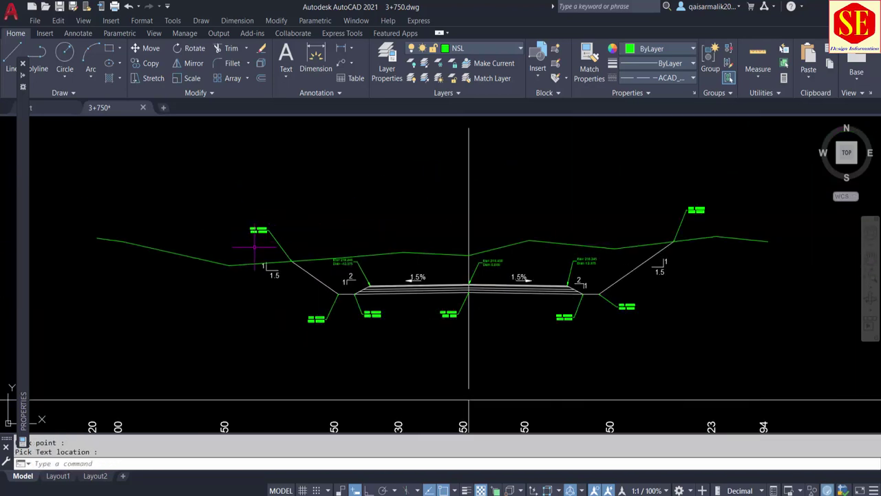
{"action": "scroll", "coordinate": [255, 245], "scroll_direction": "up", "scroll_amount": 3}
Move the left 1:1.5 slope label closer to its slope
{"action": "scroll", "coordinate": [256, 244], "scroll_direction": "up", "scroll_amount": 2}
{"action": "type", "text": "M"}
{"action": "key", "text": "Return"}
{"action": "left_click", "coordinate": [297, 239]}
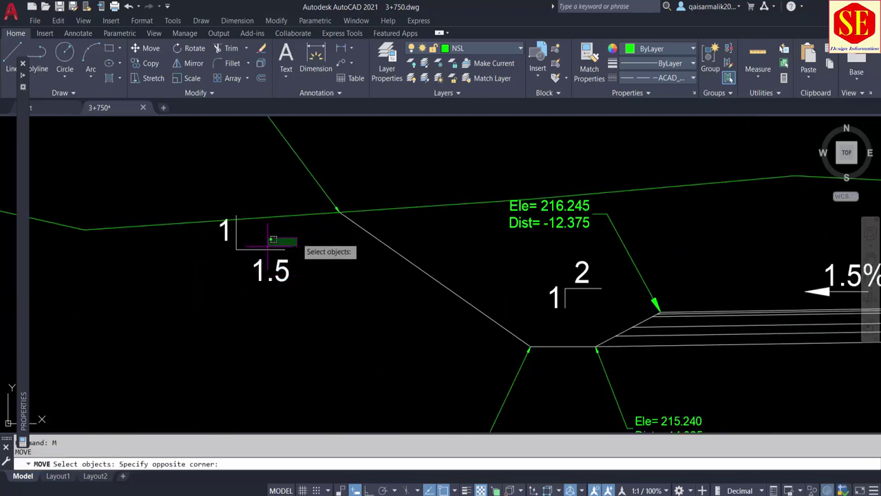
{"action": "left_click", "coordinate": [177, 287]}
{"action": "key", "text": "Return"}
{"action": "left_click", "coordinate": [200, 296]}
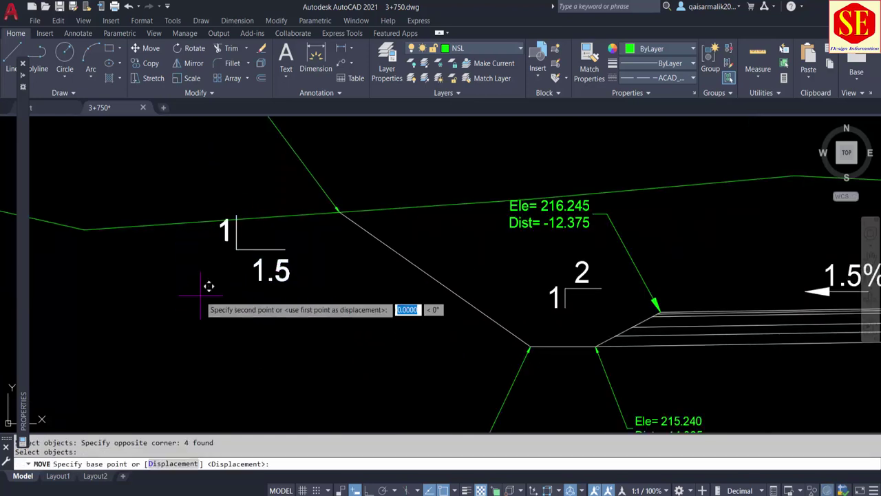
{"action": "left_click", "coordinate": [333, 339]}
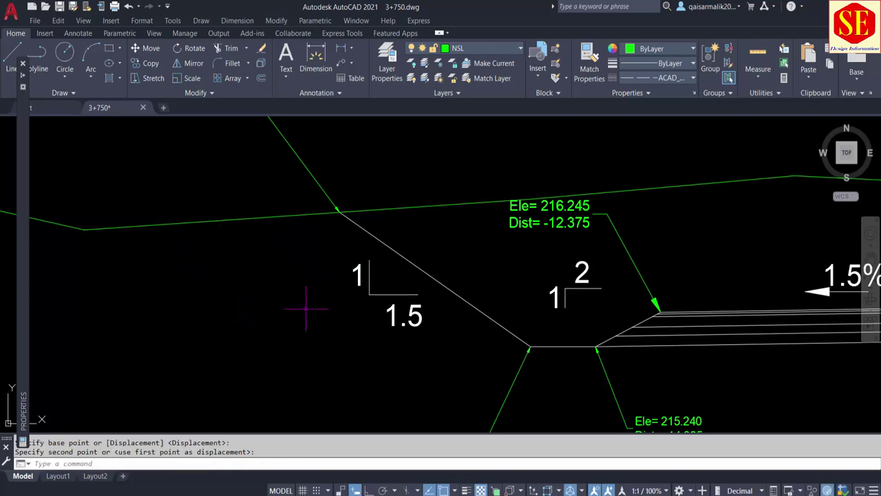
Shift the 2:1 slope label slightly down and left
{"action": "type", "text": "M"}
{"action": "key", "text": "Return"}
{"action": "left_click", "coordinate": [604, 270]}
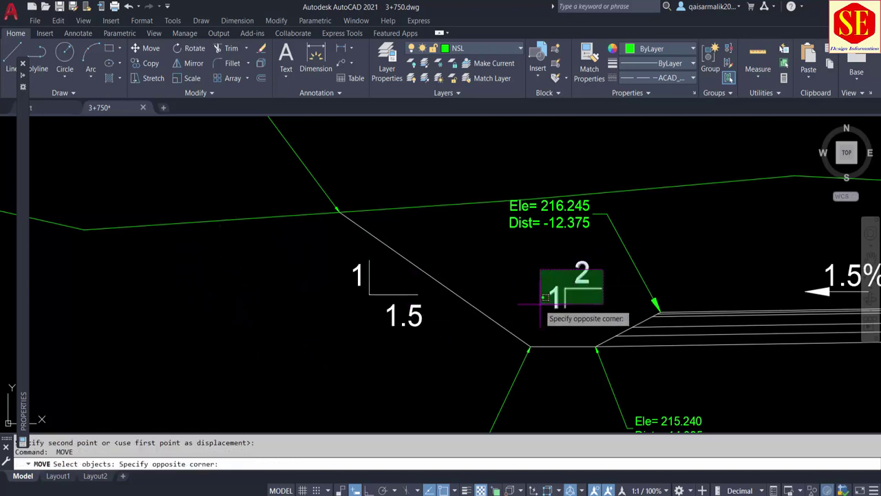
{"action": "left_click", "coordinate": [544, 297]}
{"action": "key", "text": "Return"}
{"action": "left_click", "coordinate": [558, 296]}
{"action": "left_click", "coordinate": [536, 305]}
{"action": "scroll", "coordinate": [433, 270], "scroll_direction": "down", "scroll_amount": 6}
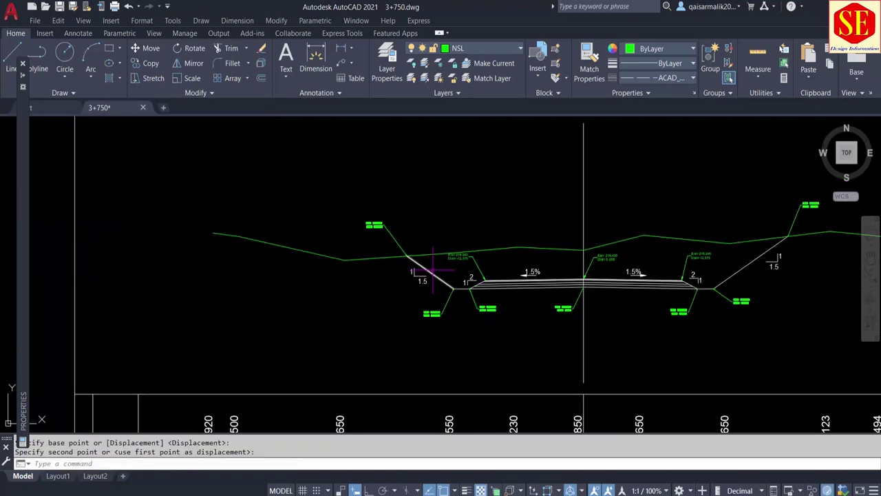
{"action": "scroll", "coordinate": [643, 301], "scroll_direction": "up", "scroll_amount": 4}
Move the right 1:1.5 slope label beside the right slope
{"action": "type", "text": "M"}
{"action": "key", "text": "Return"}
{"action": "left_click", "coordinate": [688, 199]}
{"action": "left_click", "coordinate": [618, 264]}
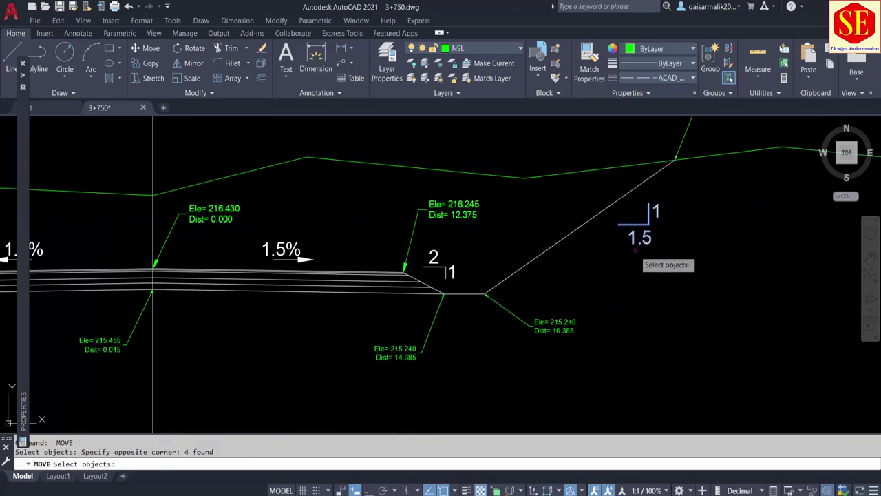
{"action": "key", "text": "Return"}
{"action": "left_click", "coordinate": [764, 250]}
{"action": "left_click", "coordinate": [672, 280]}
{"action": "scroll", "coordinate": [733, 283], "scroll_direction": "down", "scroll_amount": 5}
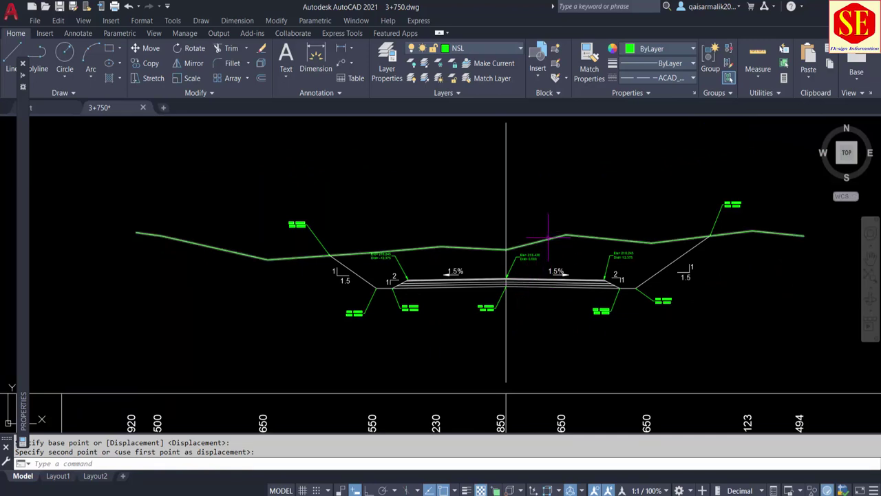
Set the green ground line's linetype scale to 0.25, then 0.15
{"action": "left_click", "coordinate": [549, 237]}
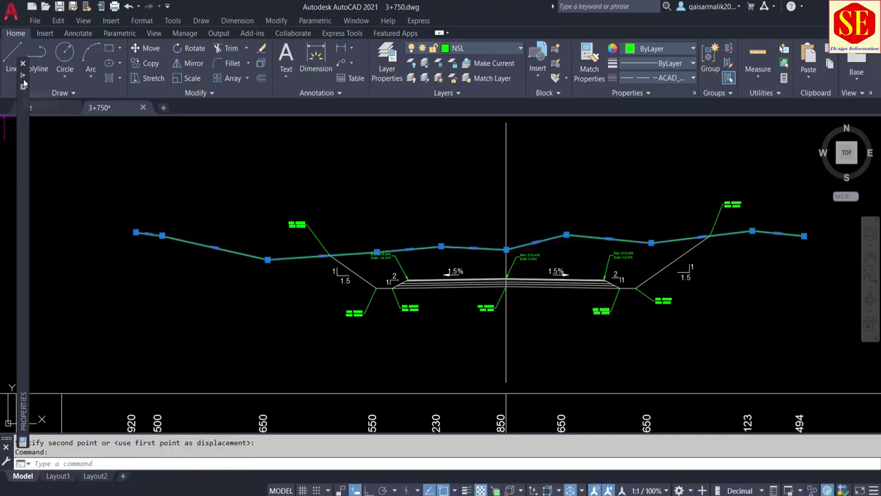
{"action": "left_click", "coordinate": [254, 140]}
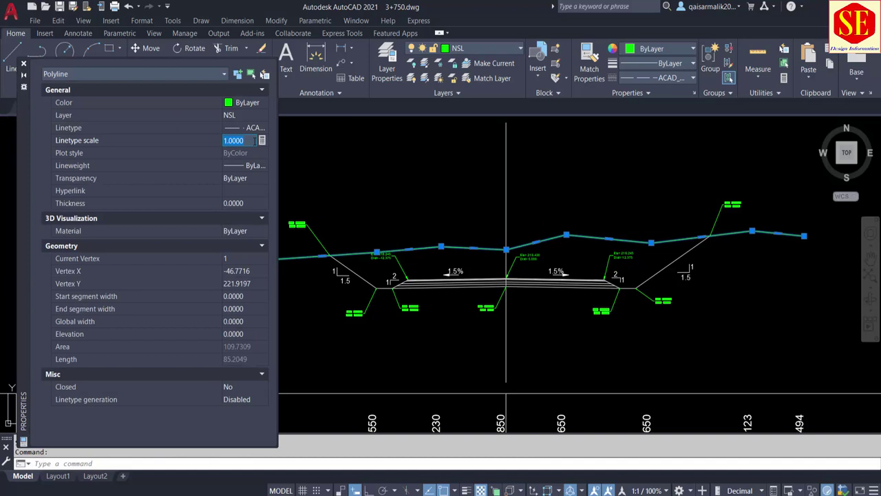
{"action": "left_click", "coordinate": [244, 129]}
{"action": "left_click", "coordinate": [243, 130]}
{"action": "type", "text": "5"}
{"action": "key", "text": "Return"}
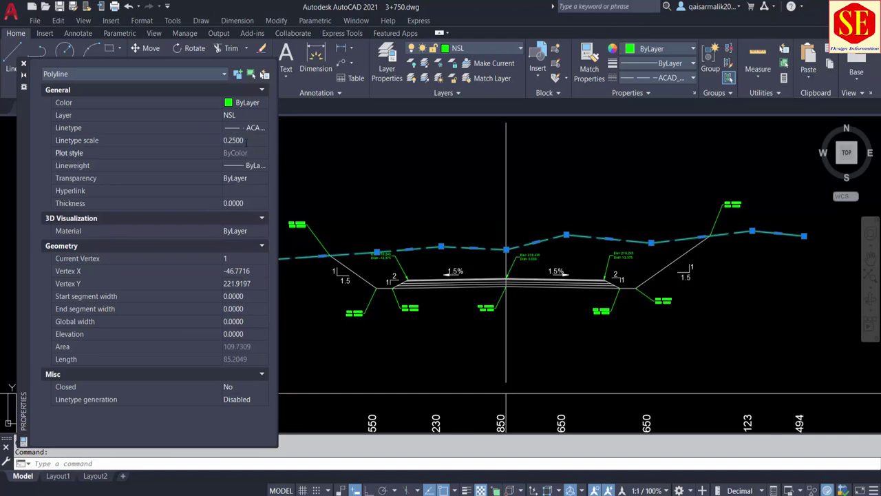
{"action": "left_click", "coordinate": [246, 140]}
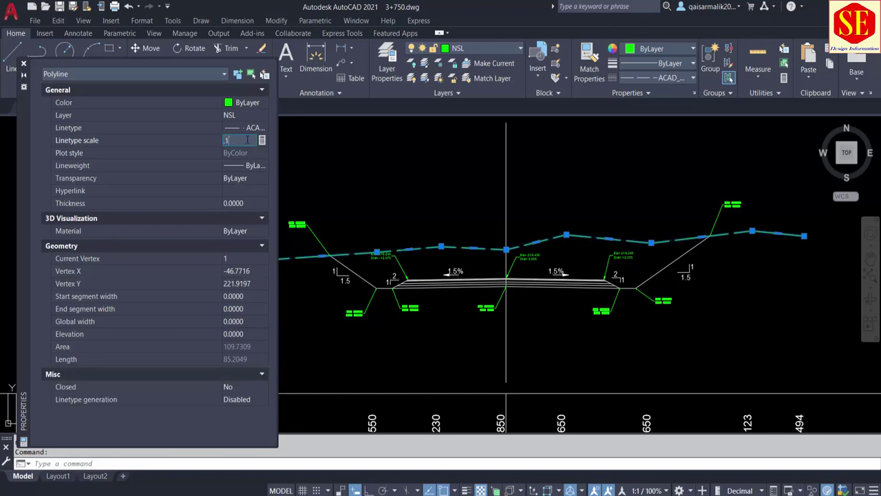
{"action": "key", "text": "Return"}
{"action": "key", "text": "Escape"}
{"action": "middle_click_drag", "start_coordinate": [539, 315], "coordinate": [619, 303]}
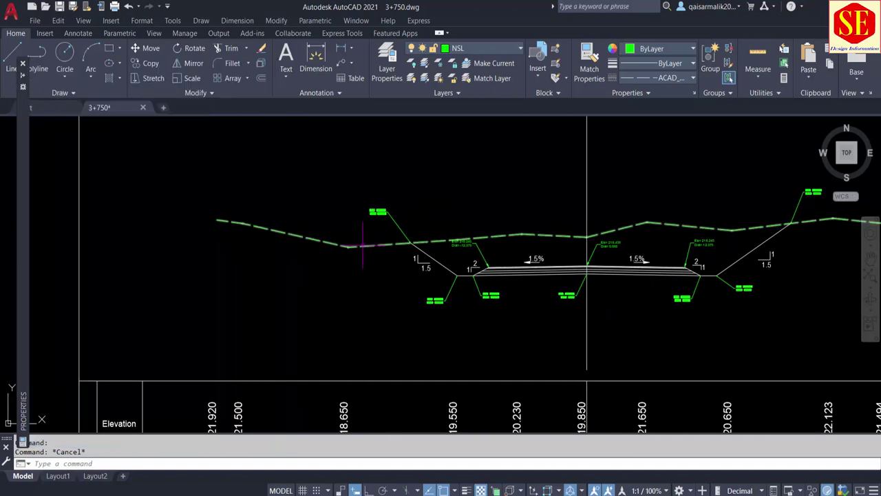
{"action": "middle_click_drag", "start_coordinate": [654, 218], "coordinate": [573, 222]}
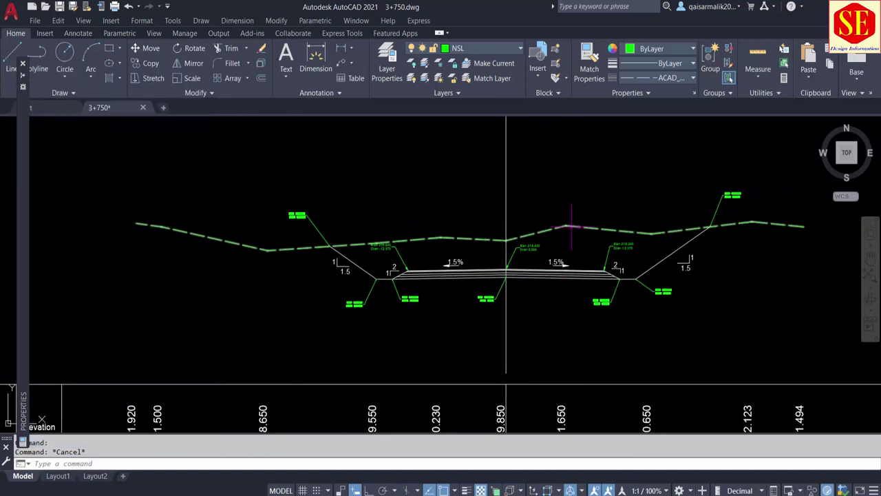
Match the dashed ground line's properties onto the vertical centre line
{"action": "type", "text": "ma"}
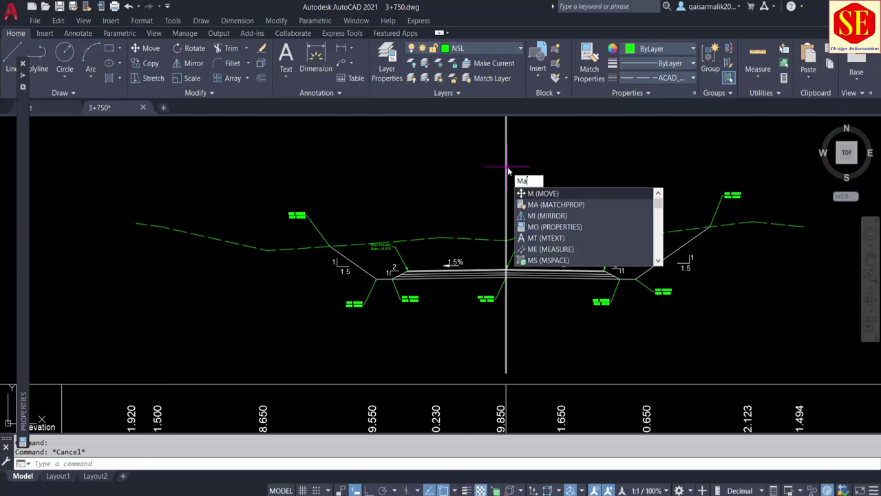
{"action": "key", "text": "Return"}
{"action": "left_click", "coordinate": [520, 237]}
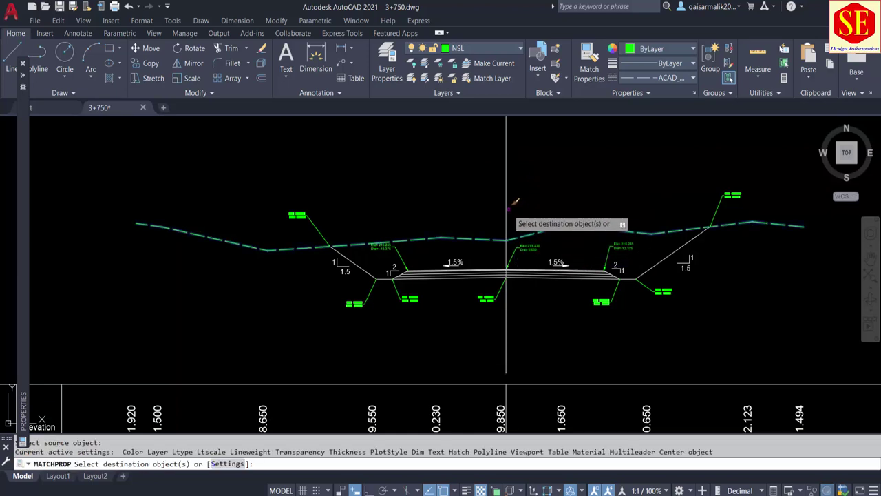
{"action": "left_click", "coordinate": [506, 210]}
{"action": "key", "text": "Escape"}
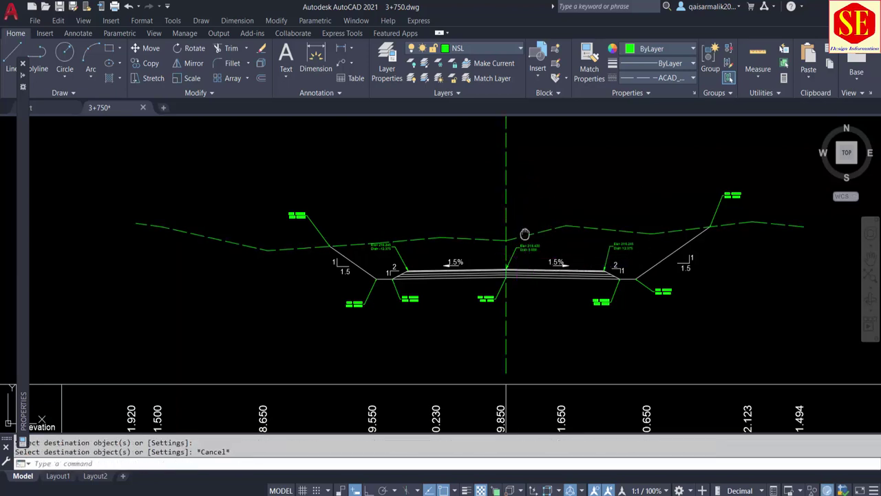
Set the vertical centre line's colour to Red
{"action": "left_click", "coordinate": [515, 193]}
{"action": "left_click", "coordinate": [500, 206]}
{"action": "left_click", "coordinate": [658, 50]}
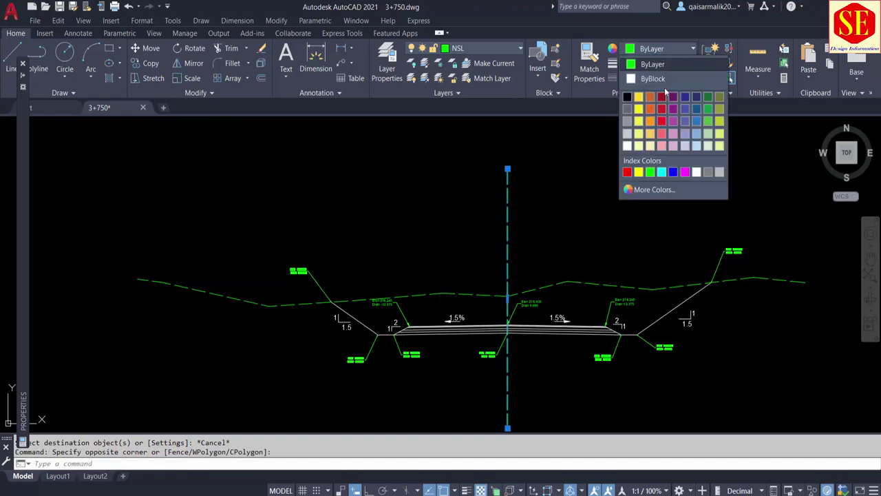
{"action": "left_click", "coordinate": [633, 173]}
{"action": "key", "text": "Escape"}
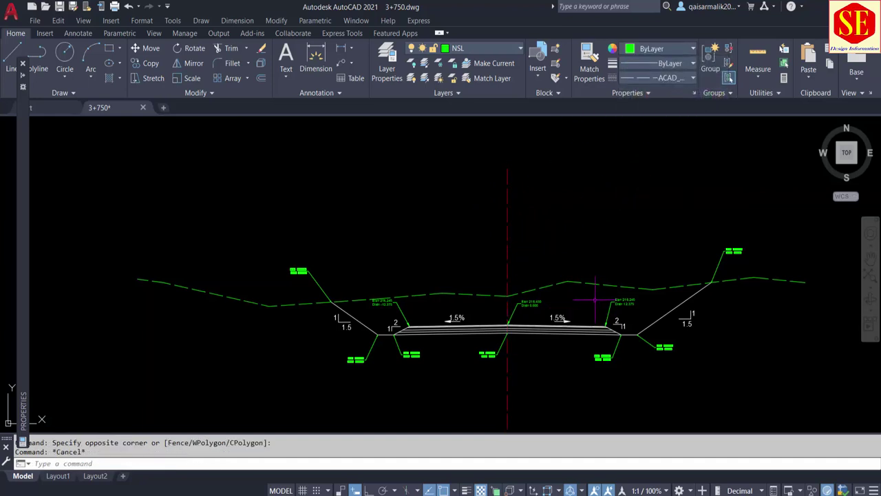
Adjust the view slightly and open the Load/Unload Applications window
{"action": "middle_click_drag", "start_coordinate": [526, 276], "coordinate": [550, 261]}
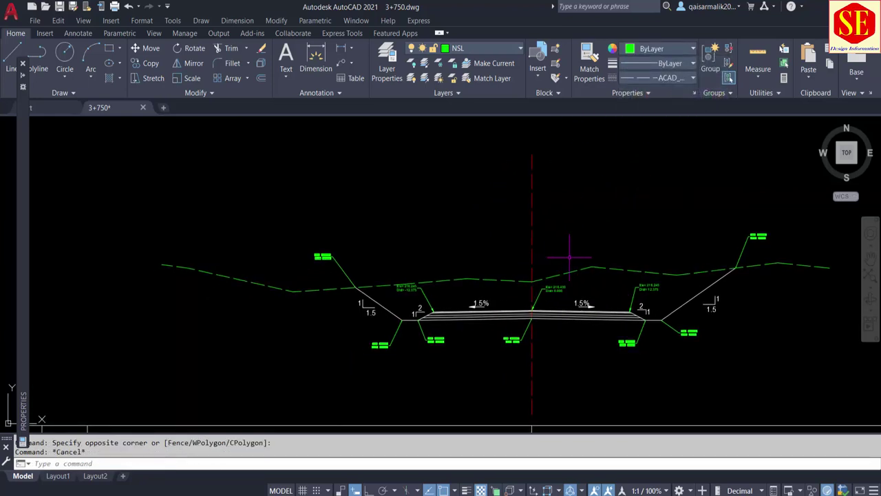
{"action": "scroll", "coordinate": [573, 283], "scroll_direction": "up", "scroll_amount": 2}
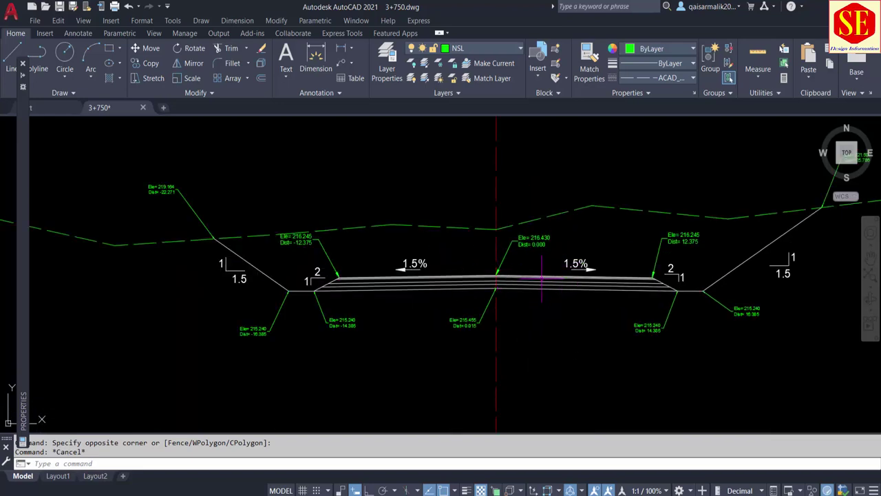
{"action": "key", "text": "Escape"}
{"action": "scroll", "coordinate": [514, 255], "scroll_direction": "down", "scroll_amount": 4}
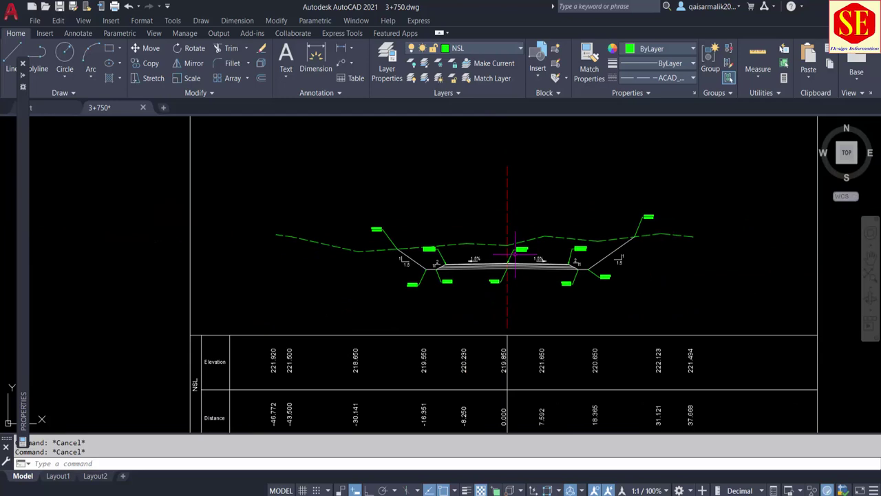
{"action": "scroll", "coordinate": [515, 253], "scroll_direction": "up", "scroll_amount": 2}
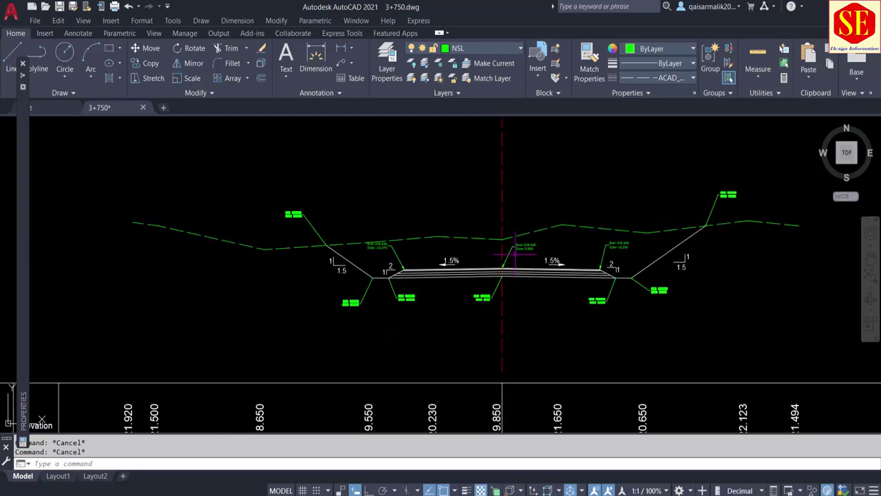
{"action": "type", "text": "ap"}
{"action": "key", "text": "Return"}
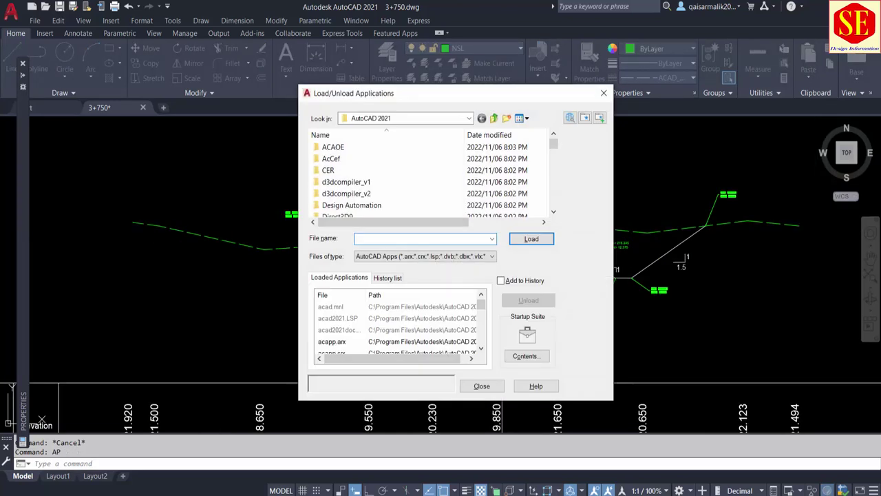
Review the Startup Suite list (cd.lsp, pr1.lsp, q.lsp), then close both loader windows
{"action": "left_click", "coordinate": [534, 358]}
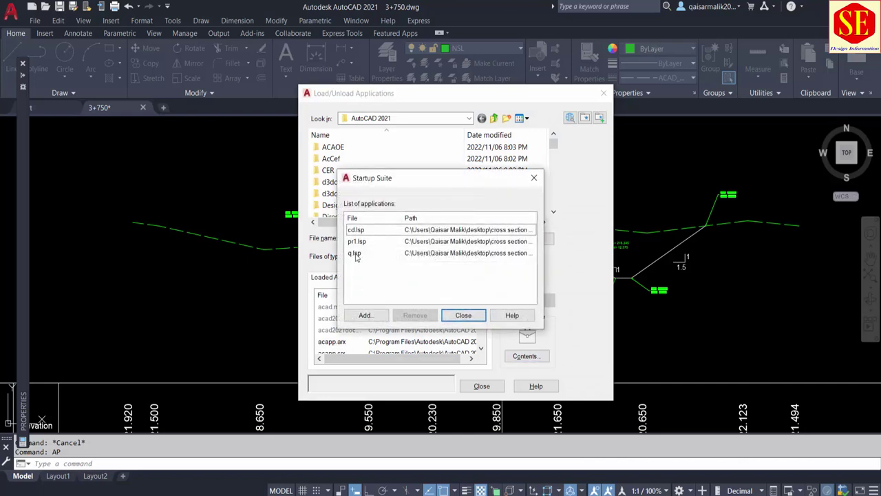
{"action": "left_click", "coordinate": [355, 254]}
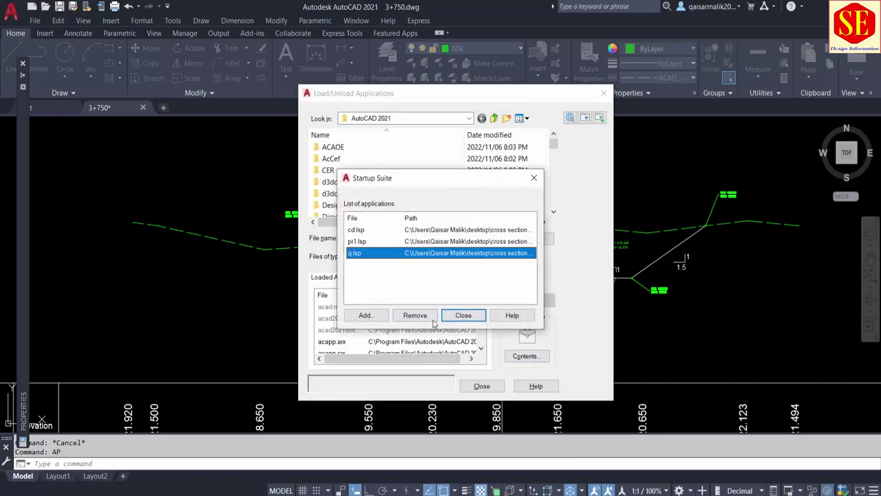
{"action": "left_click", "coordinate": [464, 315]}
{"action": "left_click", "coordinate": [481, 385]}
{"action": "scroll", "coordinate": [575, 258], "scroll_direction": "up", "scroll_amount": 2}
{"action": "type", "text": "C"}
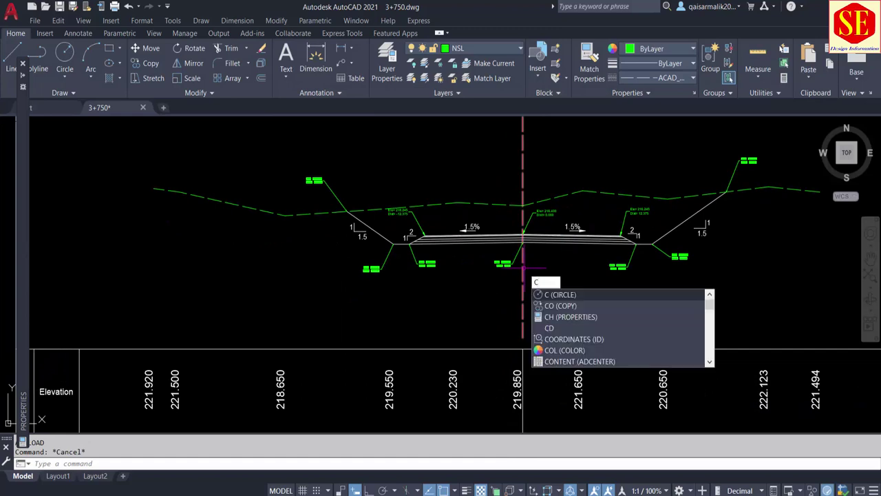
Copy the window-selected 3+750 cross-section to a spot right of the sheet
{"action": "type", "text": "o"}
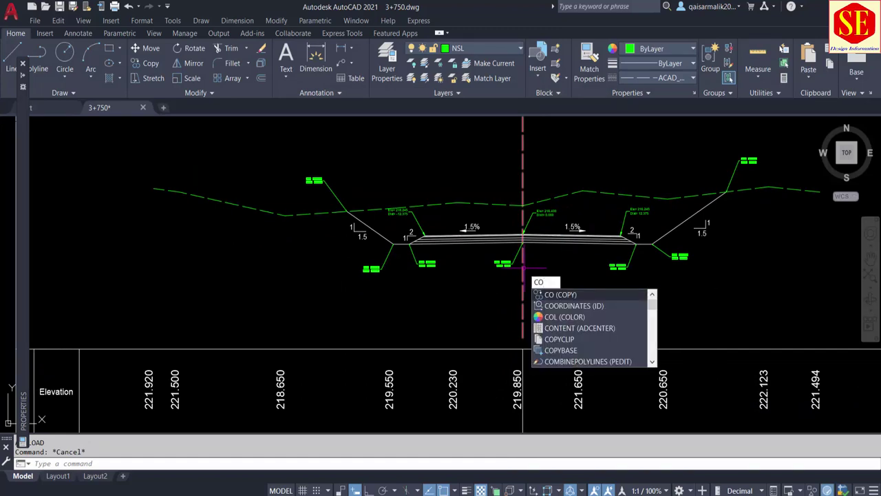
{"action": "key", "text": "Return"}
{"action": "scroll", "coordinate": [482, 255], "scroll_direction": "down", "scroll_amount": 3}
{"action": "scroll", "coordinate": [338, 206], "scroll_direction": "down", "scroll_amount": 3}
{"action": "left_click", "coordinate": [299, 193]}
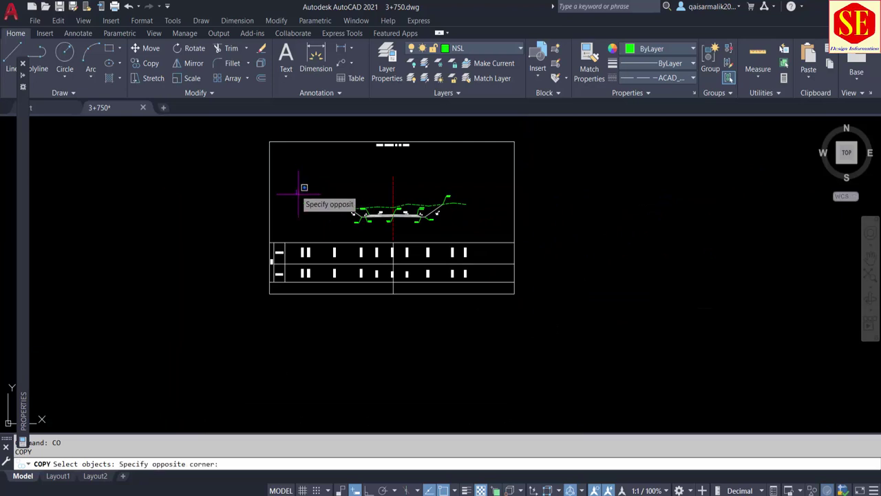
{"action": "left_click", "coordinate": [508, 222]}
{"action": "key", "text": "Return"}
{"action": "left_click", "coordinate": [469, 221]}
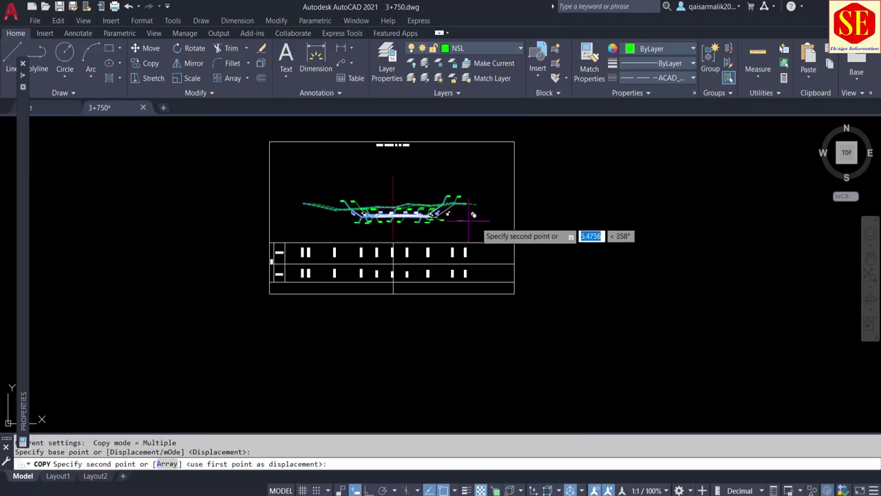
{"action": "left_click", "coordinate": [735, 212]}
{"action": "key", "text": "Escape"}
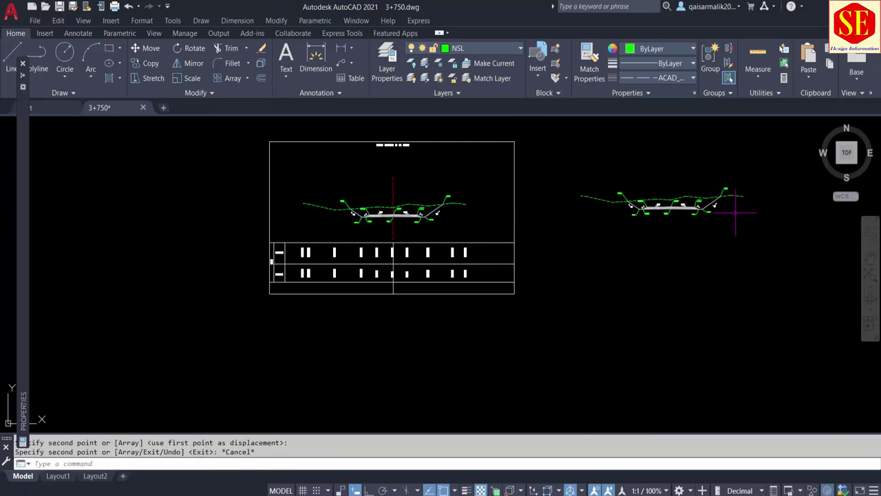
Zoom and pan to see both road sections side by side
{"action": "scroll", "coordinate": [452, 197], "scroll_direction": "up", "scroll_amount": 2}
{"action": "scroll", "coordinate": [413, 207], "scroll_direction": "up", "scroll_amount": 1}
{"action": "scroll", "coordinate": [305, 231], "scroll_direction": "up", "scroll_amount": 1}
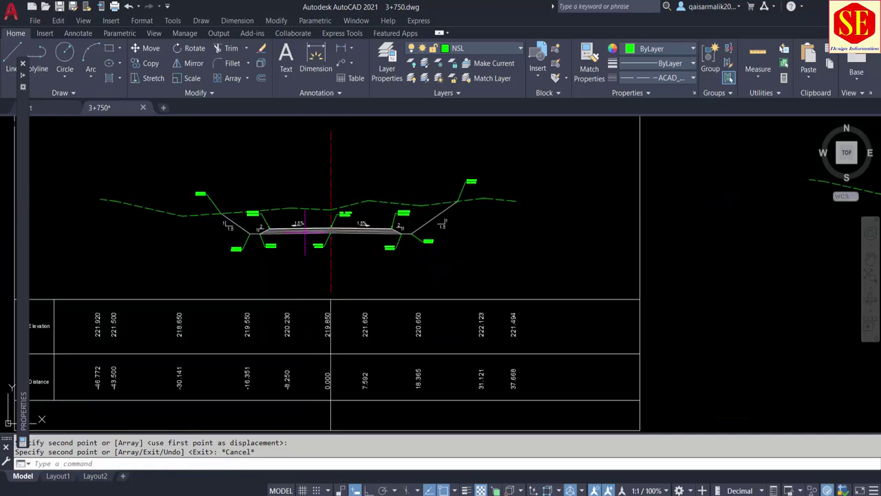
{"action": "scroll", "coordinate": [301, 204], "scroll_direction": "down", "scroll_amount": 2}
{"action": "scroll", "coordinate": [289, 214], "scroll_direction": "up", "scroll_amount": 1}
{"action": "scroll", "coordinate": [274, 224], "scroll_direction": "up", "scroll_amount": 1}
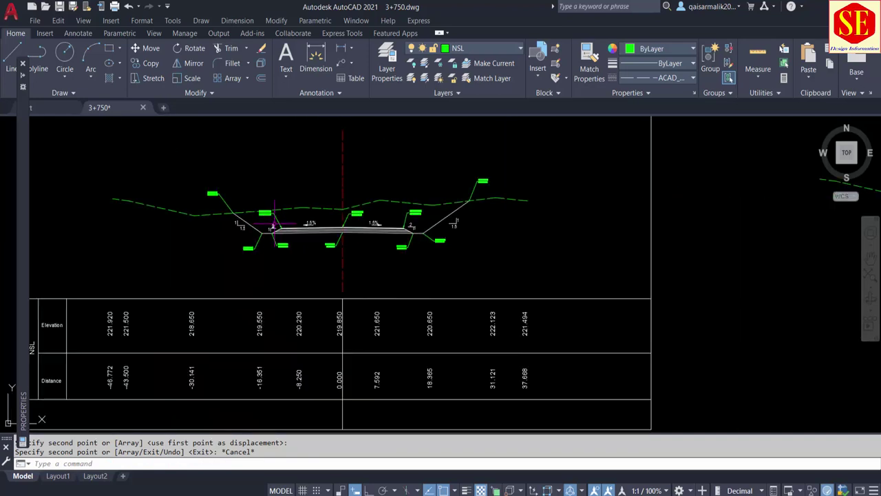
{"action": "scroll", "coordinate": [275, 227], "scroll_direction": "down", "scroll_amount": 2}
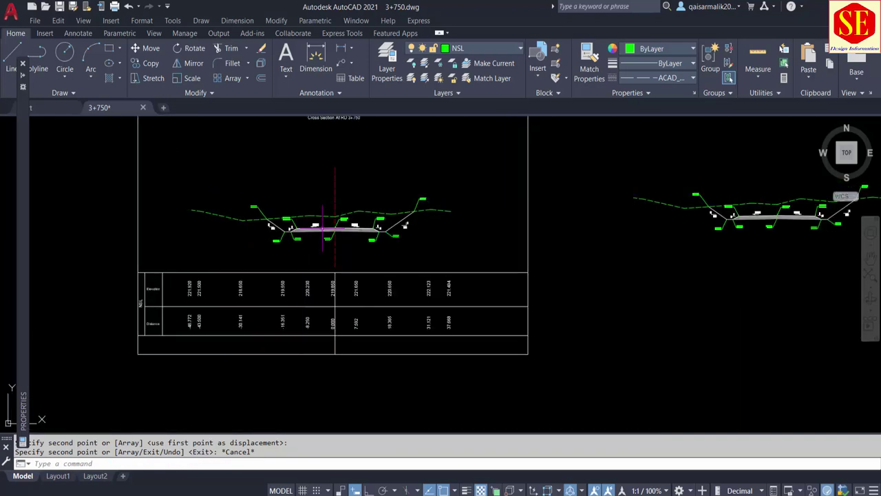
{"action": "middle_click_drag", "start_coordinate": [564, 260], "coordinate": [558, 259]}
{"action": "scroll", "coordinate": [623, 219], "scroll_direction": "up", "scroll_amount": 5}
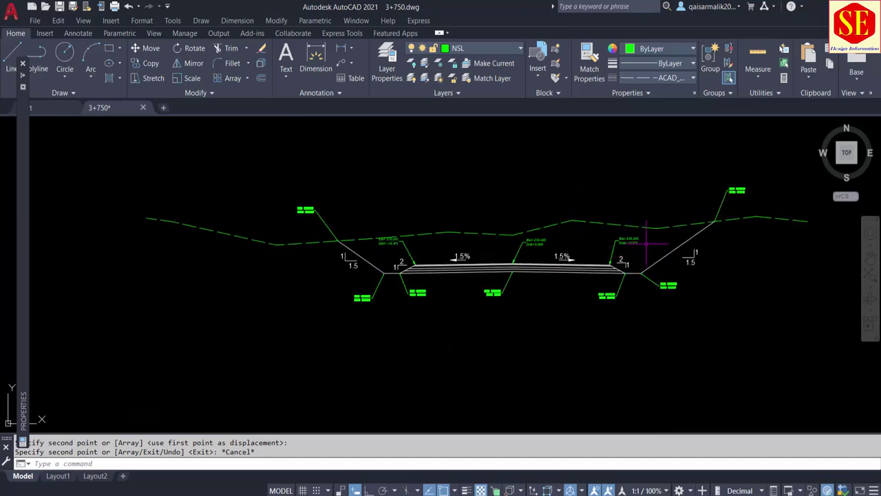
Erase the two leader labels on the section
{"action": "left_click", "coordinate": [646, 242]}
{"action": "left_click", "coordinate": [505, 249]}
{"action": "right_click", "coordinate": [506, 253]}
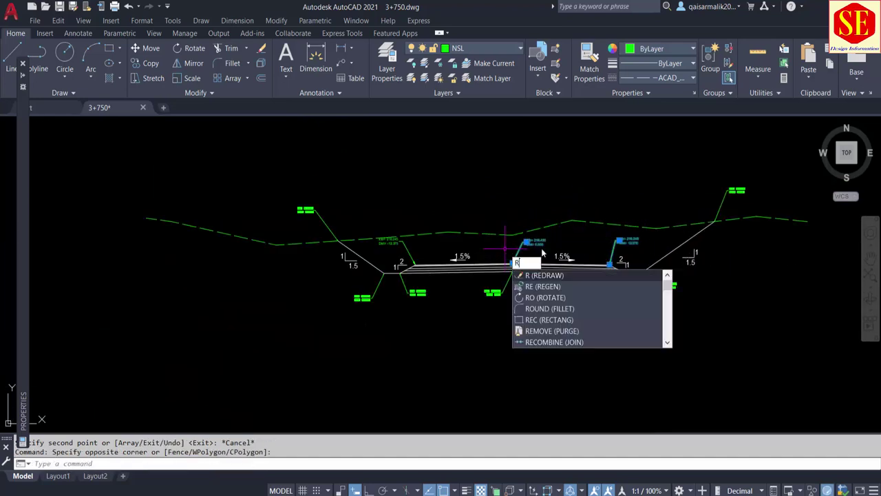
{"action": "key", "text": "Escape"}
{"action": "key", "text": "Escape"}
{"action": "left_click", "coordinate": [644, 238]}
{"action": "left_click", "coordinate": [511, 245]}
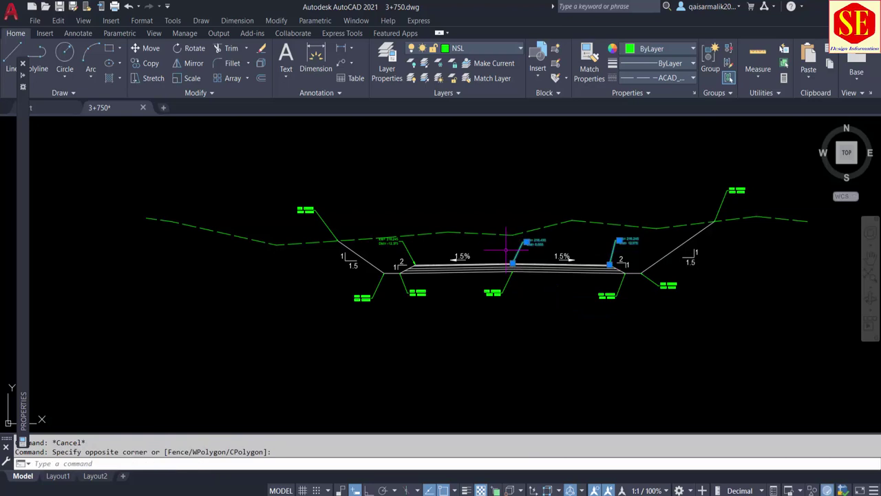
{"action": "type", "text": "e"}
{"action": "key", "text": "Return"}
{"action": "scroll", "coordinate": [454, 250], "scroll_direction": "up", "scroll_amount": 3}
Erase the stray Ele=216.245 elevation leader and its label
{"action": "left_click", "coordinate": [447, 249]}
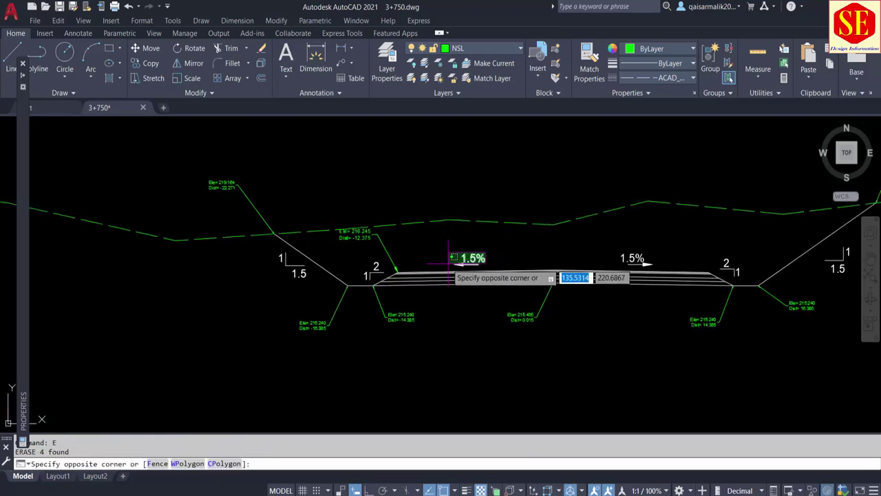
{"action": "left_click", "coordinate": [367, 236]}
{"action": "type", "text": "b"}
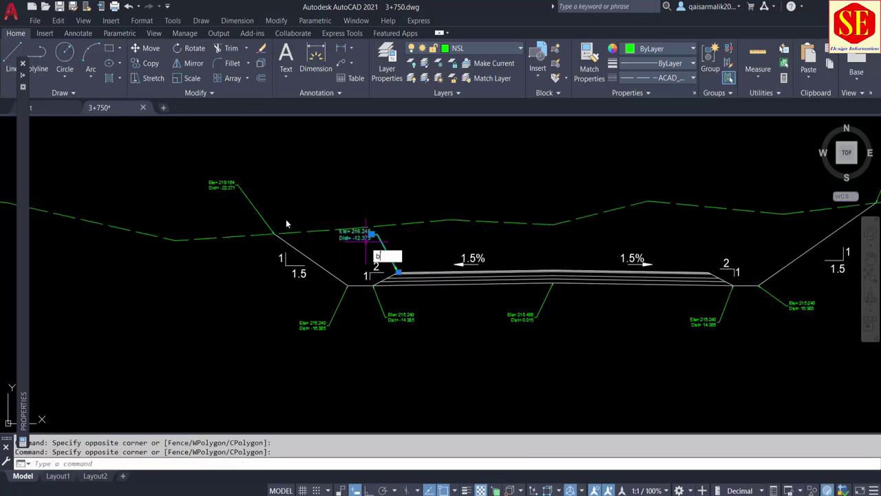
{"action": "type", "text": "r"}
{"action": "key", "text": "Return"}
{"action": "key", "text": "Escape"}
{"action": "key", "text": "Escape"}
{"action": "scroll", "coordinate": [396, 238], "scroll_direction": "up", "scroll_amount": 2}
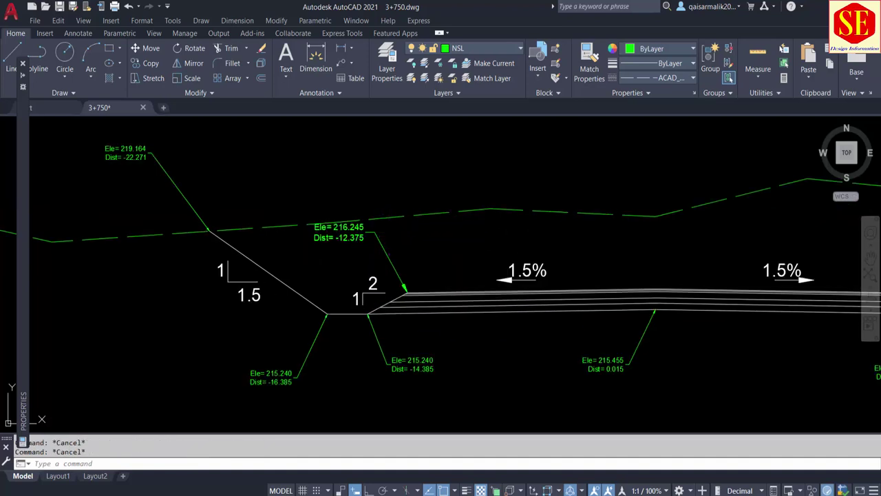
{"action": "left_click", "coordinate": [450, 256]}
{"action": "left_click", "coordinate": [337, 248]}
{"action": "type", "text": "e"}
{"action": "key", "text": "Return"}
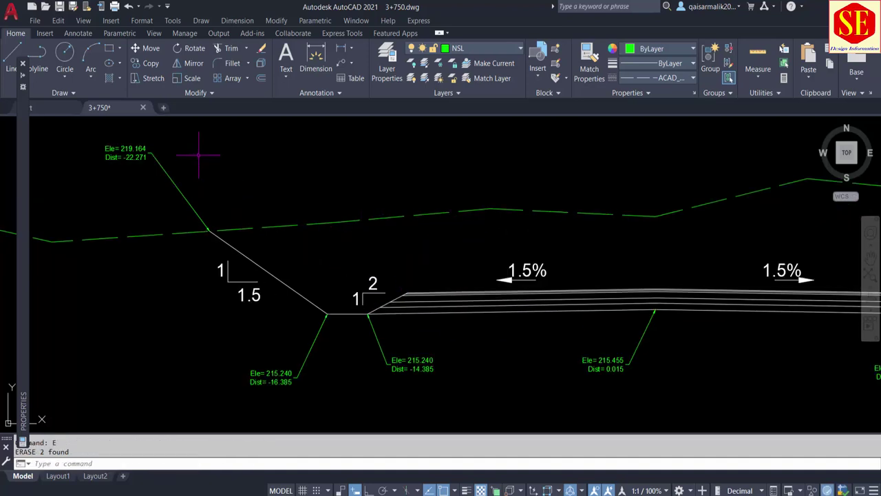
{"action": "scroll", "coordinate": [198, 156], "scroll_direction": "down", "scroll_amount": 2}
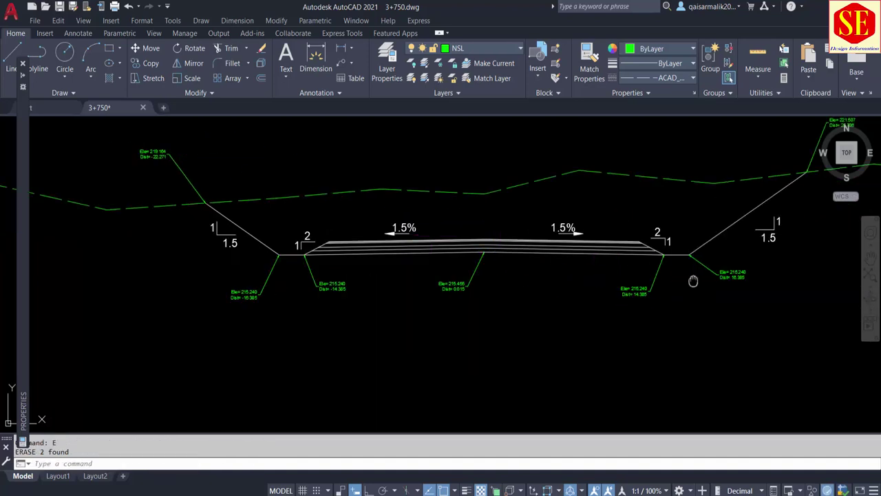
Colour the right slope, left slope and road base line magenta
{"action": "middle_click_drag", "start_coordinate": [693, 281], "coordinate": [671, 309]}
{"action": "left_click", "coordinate": [721, 255]}
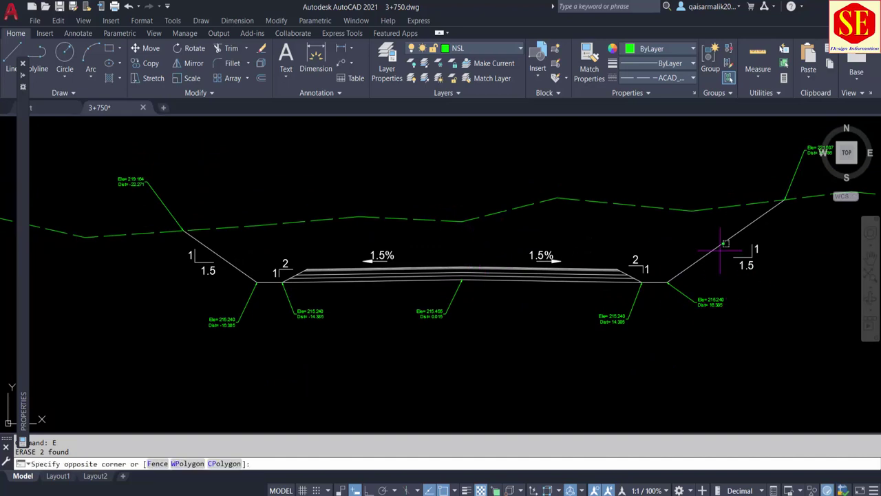
{"action": "left_click", "coordinate": [588, 301]}
{"action": "scroll", "coordinate": [587, 301], "scroll_direction": "up", "scroll_amount": 2}
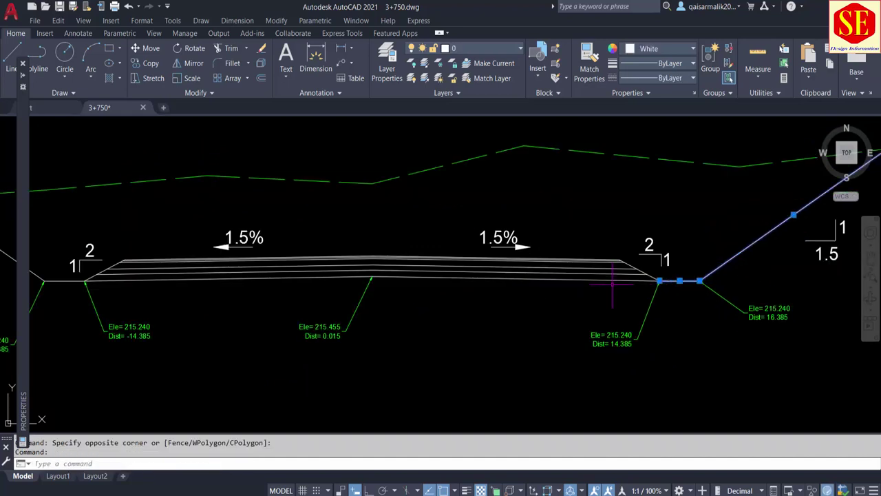
{"action": "left_click", "coordinate": [619, 279]}
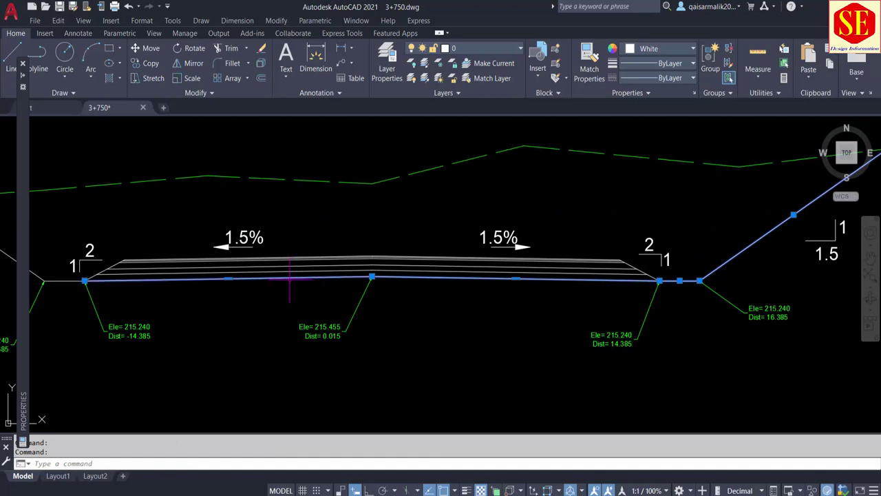
{"action": "middle_click_drag", "start_coordinate": [242, 297], "coordinate": [530, 309]}
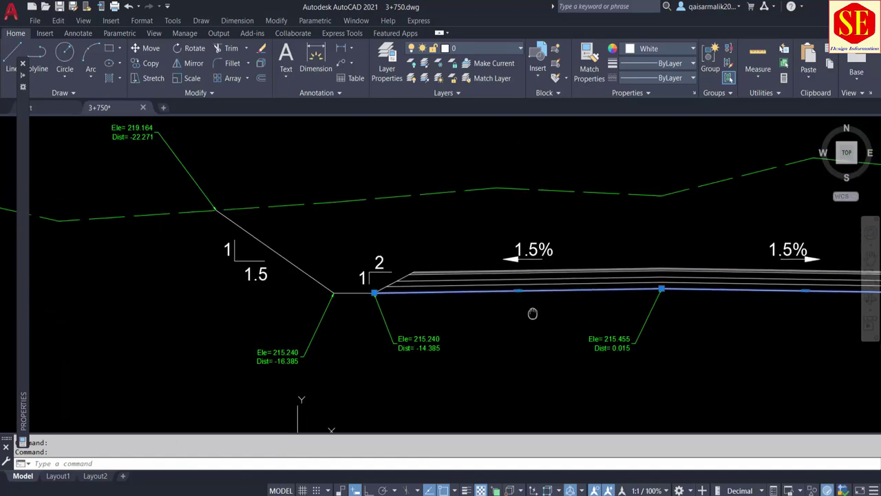
{"action": "left_click", "coordinate": [311, 277]}
{"action": "left_click", "coordinate": [641, 52]}
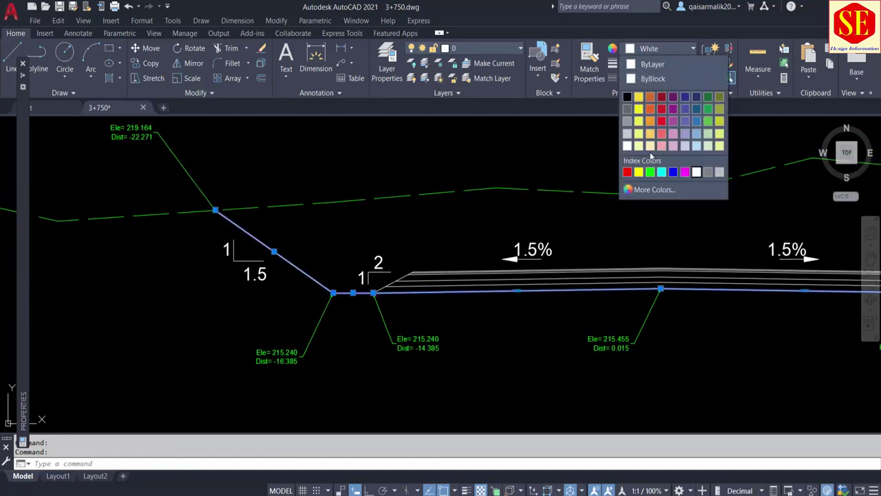
{"action": "left_click", "coordinate": [684, 171]}
{"action": "key", "text": "Escape"}
{"action": "scroll", "coordinate": [373, 197], "scroll_direction": "down", "scroll_amount": 1}
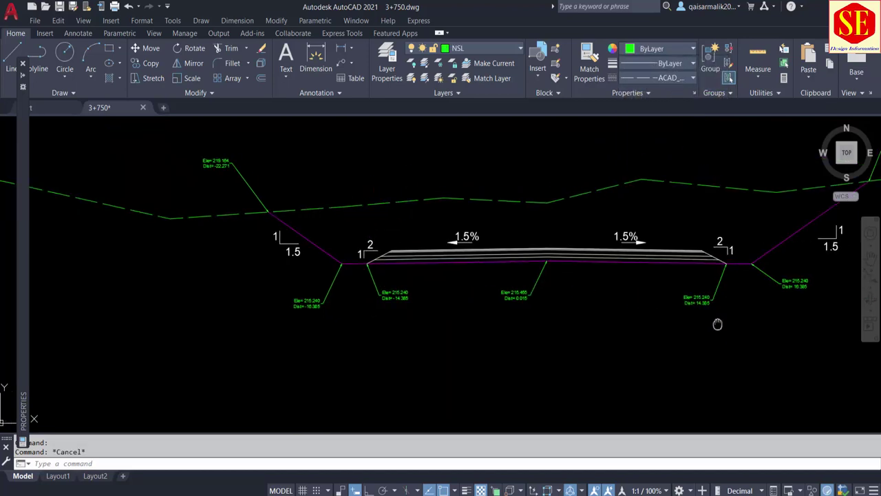
{"action": "scroll", "coordinate": [721, 279], "scroll_direction": "down", "scroll_amount": 1}
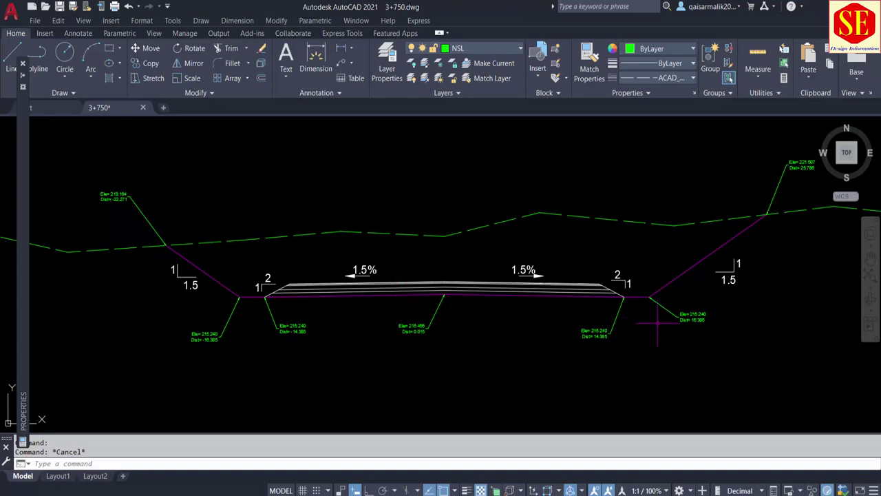
{"action": "scroll", "coordinate": [658, 323], "scroll_direction": "down", "scroll_amount": 3}
{"action": "scroll", "coordinate": [554, 207], "scroll_direction": "down", "scroll_amount": 1}
{"action": "scroll", "coordinate": [558, 207], "scroll_direction": "up", "scroll_amount": 4}
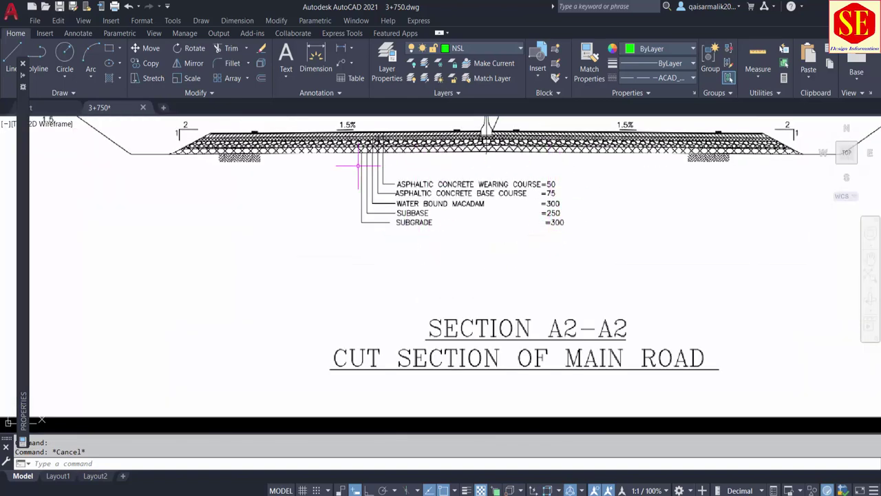
{"action": "scroll", "coordinate": [455, 241], "scroll_direction": "down", "scroll_amount": 4}
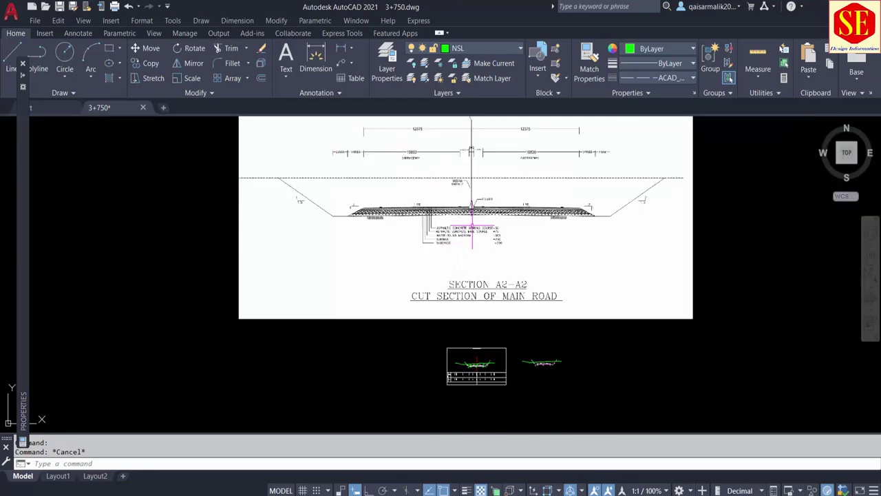
{"action": "scroll", "coordinate": [610, 220], "scroll_direction": "up", "scroll_amount": 2}
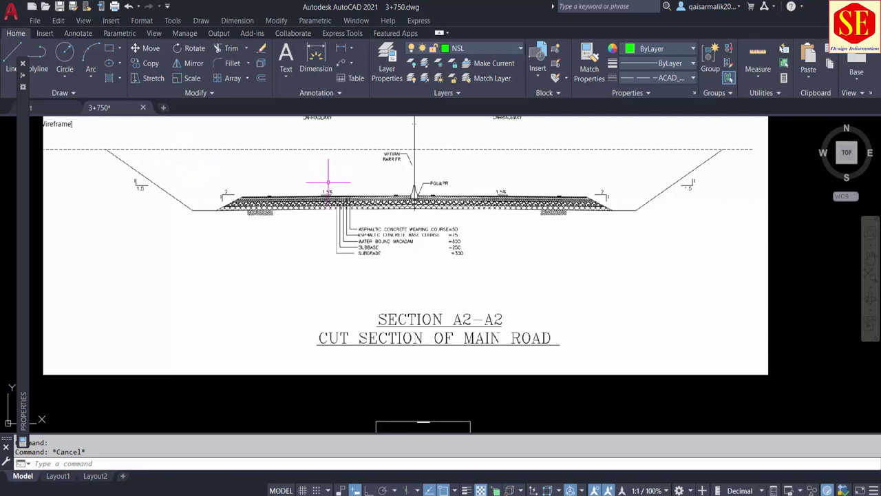
{"action": "scroll", "coordinate": [426, 198], "scroll_direction": "up", "scroll_amount": 4}
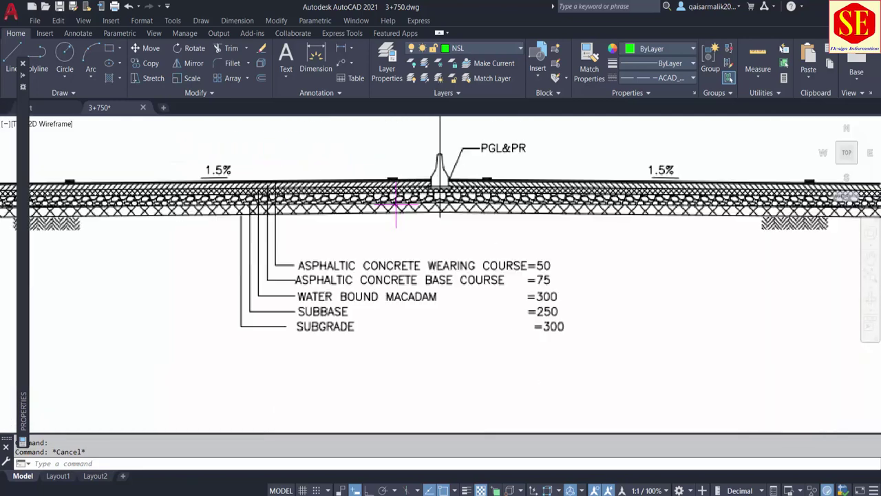
{"action": "scroll", "coordinate": [413, 199], "scroll_direction": "down", "scroll_amount": 8}
{"action": "scroll", "coordinate": [389, 214], "scroll_direction": "up", "scroll_amount": 2}
{"action": "scroll", "coordinate": [389, 214], "scroll_direction": "up", "scroll_amount": 2}
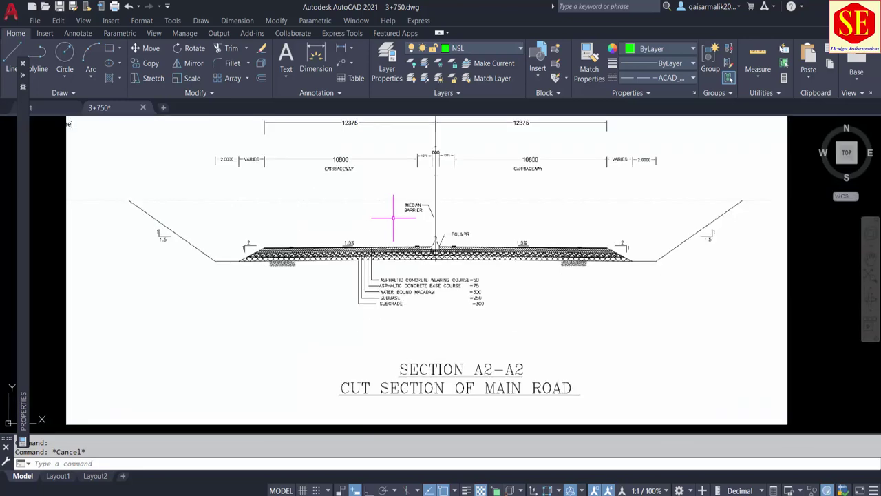
{"action": "scroll", "coordinate": [393, 254], "scroll_direction": "up", "scroll_amount": 2}
{"action": "scroll", "coordinate": [344, 285], "scroll_direction": "down", "scroll_amount": 5}
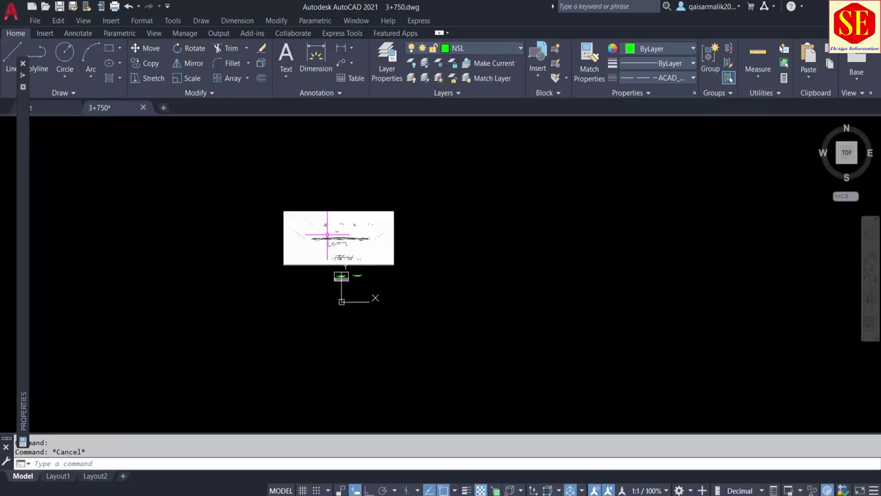
{"action": "mouse_move", "coordinate": [401, 309]}
{"action": "middle_mouse_down"}
{"action": "mouse_move", "coordinate": [594, 332]}
{"action": "mouse_move", "coordinate": [456, 295]}
{"action": "mouse_move", "coordinate": [429, 305]}
{"action": "mouse_move", "coordinate": [419, 239]}
{"action": "middle_mouse_up"}
{"action": "scroll", "coordinate": [362, 214], "scroll_direction": "up", "scroll_amount": 3}
{"action": "mouse_move", "coordinate": [362, 214]}
{"action": "middle_mouse_down"}
{"action": "mouse_move", "coordinate": [408, 292]}
{"action": "mouse_move", "coordinate": [499, 289]}
{"action": "middle_mouse_up"}
Copy the whole cross-section and place the duplicate to its right
{"action": "type", "text": "o"}
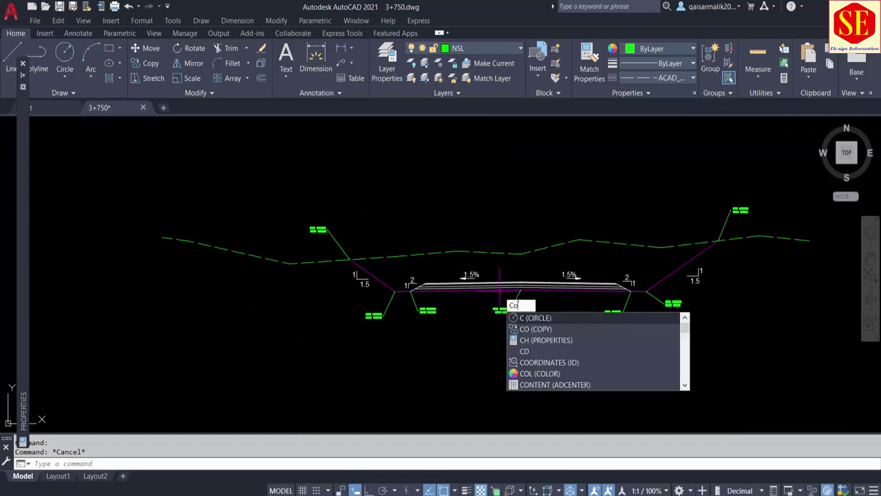
{"action": "key", "text": "Return"}
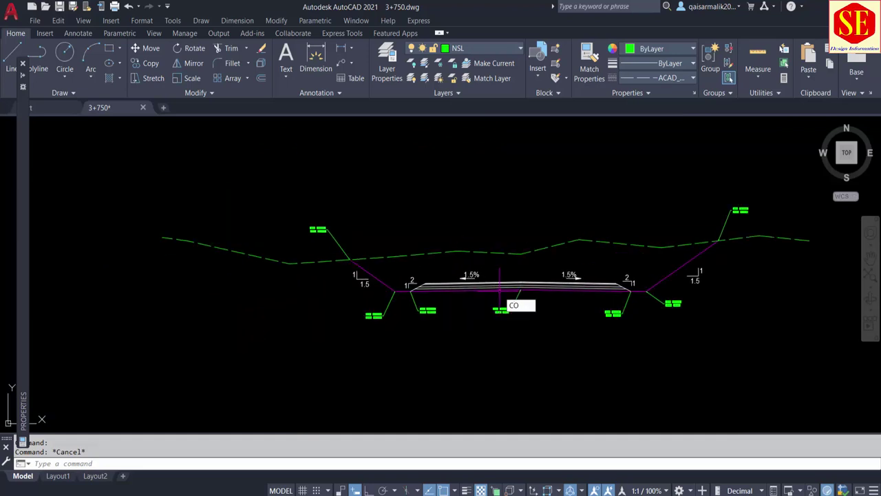
{"action": "scroll", "coordinate": [455, 236], "scroll_direction": "down", "scroll_amount": 3}
{"action": "left_click", "coordinate": [371, 210]}
{"action": "left_click", "coordinate": [601, 273]}
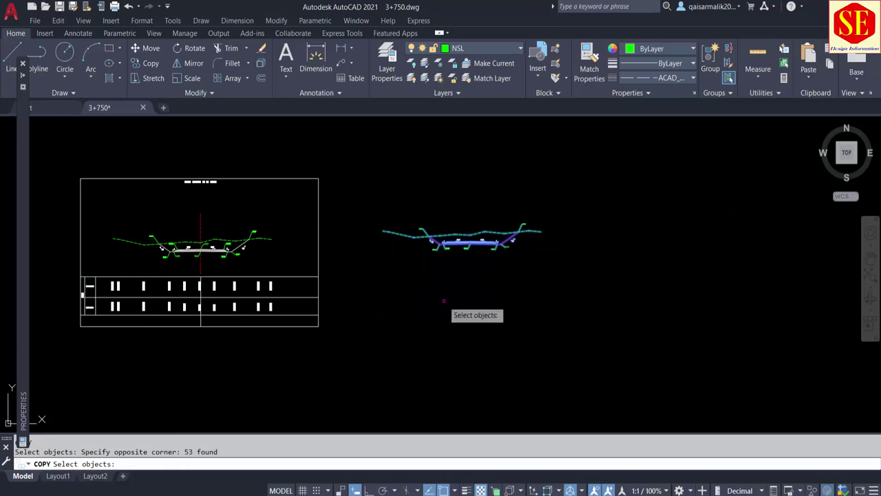
{"action": "key", "text": "Return"}
{"action": "left_click", "coordinate": [443, 300]}
{"action": "left_click", "coordinate": [646, 294]}
{"action": "key", "text": "Return"}
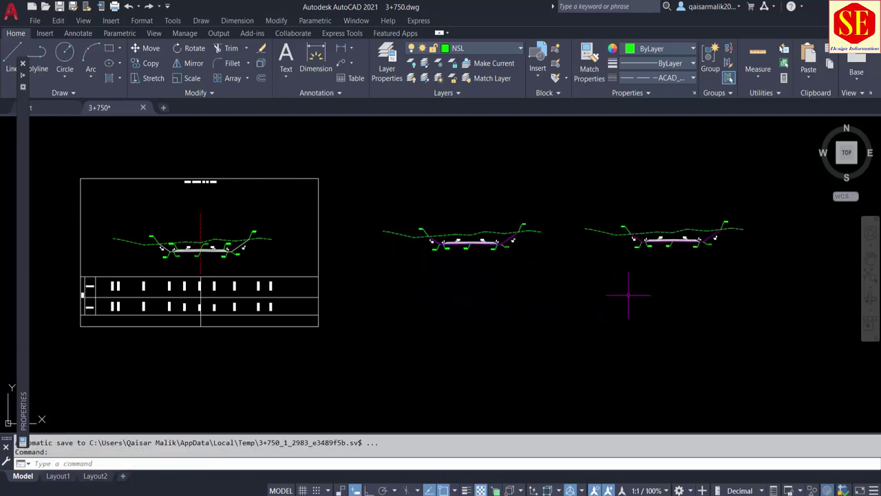
Erase the copy's right-side pavement layer lines and slope mark
{"action": "scroll", "coordinate": [508, 248], "scroll_direction": "up", "scroll_amount": 2}
{"action": "scroll", "coordinate": [471, 238], "scroll_direction": "up", "scroll_amount": 3}
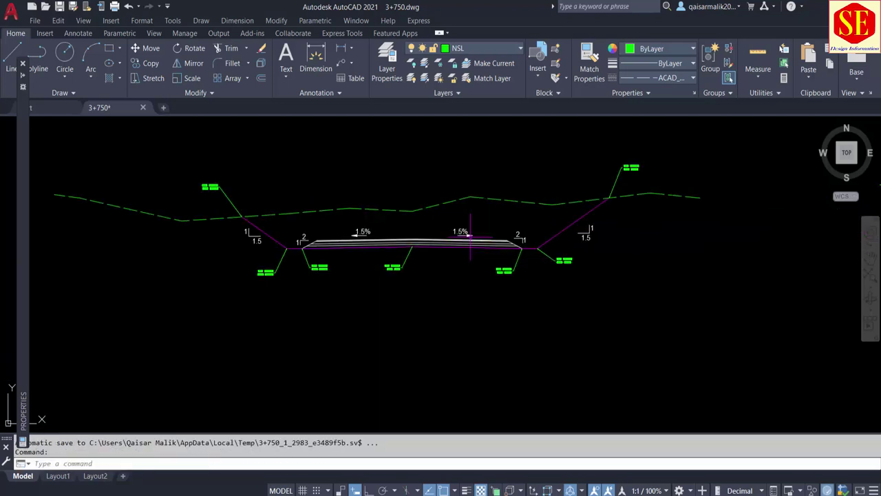
{"action": "mouse_move", "coordinate": [470, 236]}
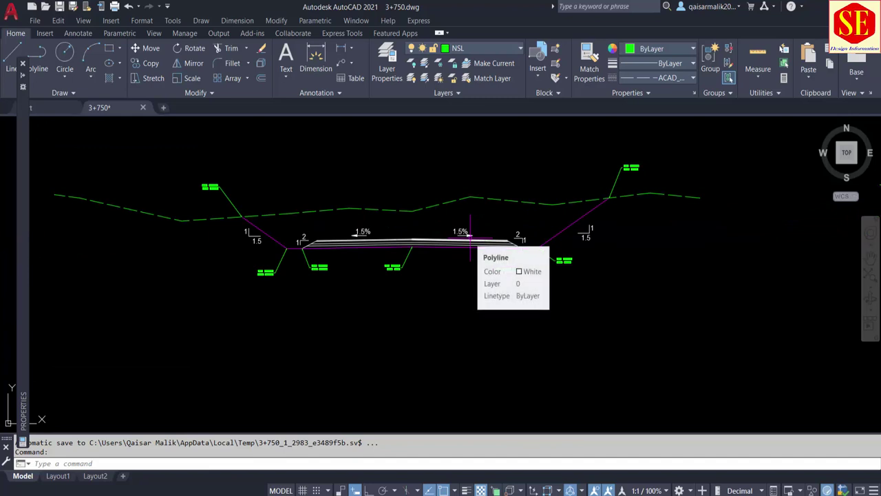
{"action": "scroll", "coordinate": [471, 237], "scroll_direction": "up", "scroll_amount": 2}
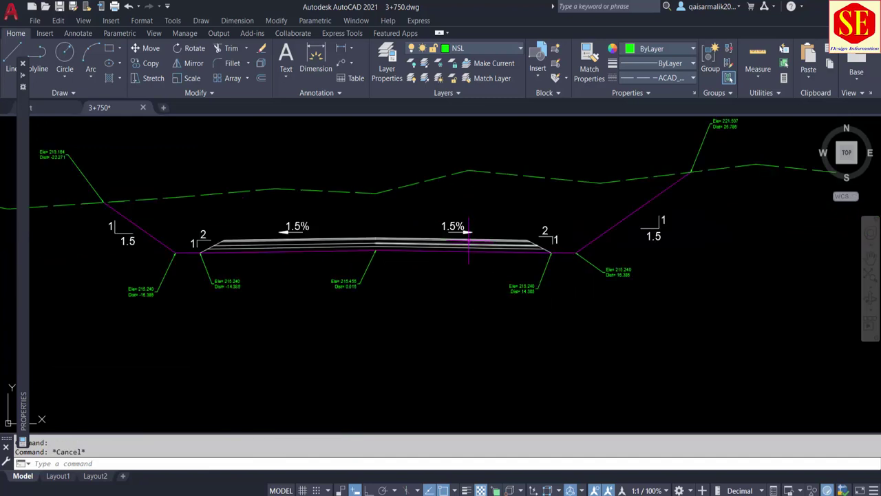
{"action": "middle_click_drag", "start_coordinate": [406, 244], "coordinate": [481, 289]}
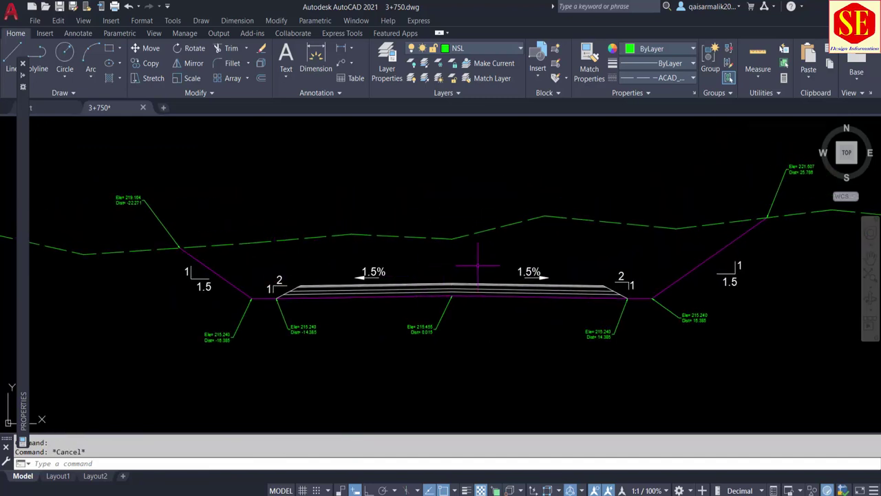
{"action": "left_click", "coordinate": [640, 258]}
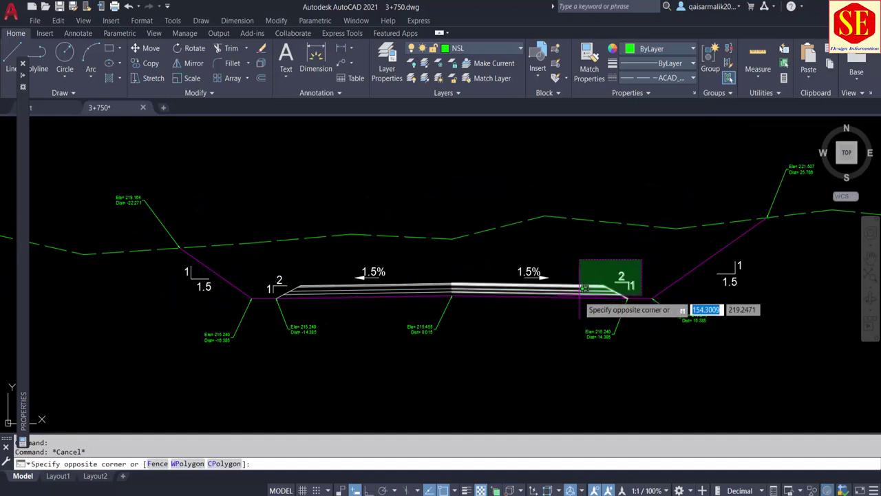
{"action": "left_click", "coordinate": [577, 292]}
{"action": "type", "text": "e"}
{"action": "key", "text": "Return"}
{"action": "scroll", "coordinate": [521, 266], "scroll_direction": "up", "scroll_amount": 2}
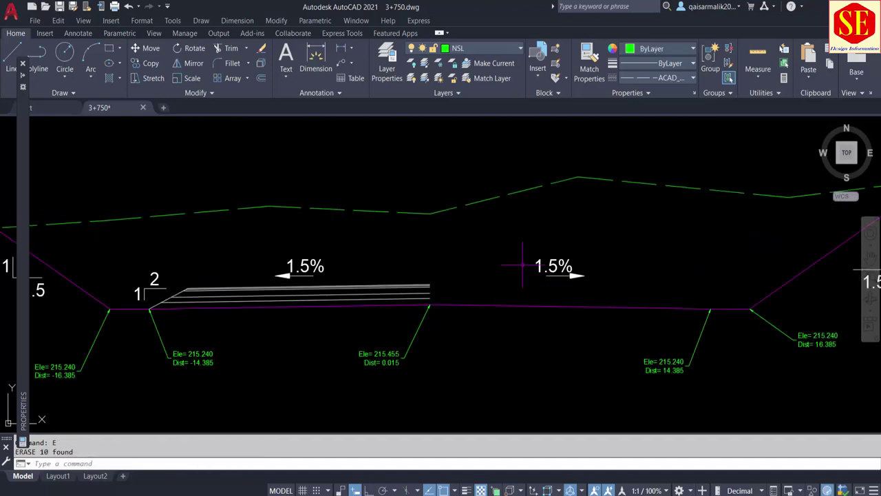
Erase the remaining pavement lines and both 1.5% crossfall labels
{"action": "left_click", "coordinate": [585, 252]}
{"action": "left_click", "coordinate": [418, 296]}
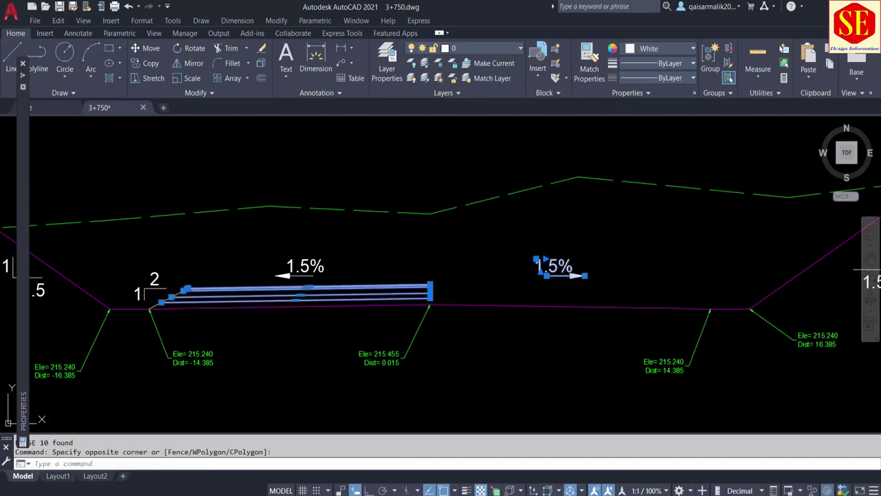
{"action": "key", "text": "Return"}
{"action": "left_click", "coordinate": [351, 249]}
{"action": "left_click", "coordinate": [219, 275]}
{"action": "key", "text": "Return"}
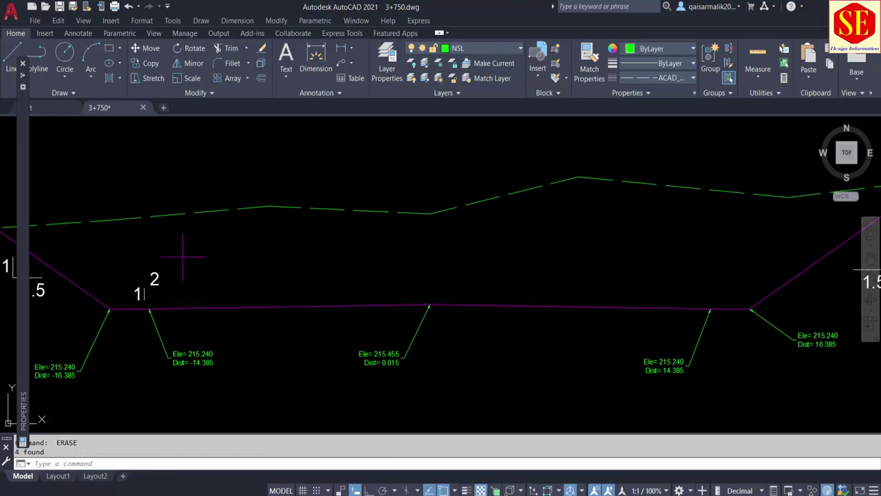
Delete the left 1:2 slope mark, leaving the bare subgrade outline
{"action": "left_click", "coordinate": [184, 258]}
{"action": "left_click", "coordinate": [139, 293]}
{"action": "key", "text": "Delete"}
{"action": "scroll", "coordinate": [140, 293], "scroll_direction": "down", "scroll_amount": 3}
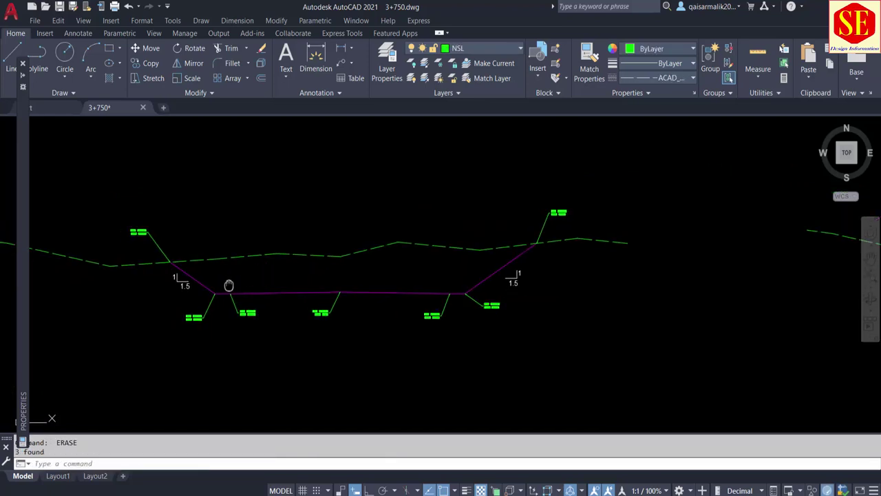
{"action": "scroll", "coordinate": [308, 267], "scroll_direction": "up", "scroll_amount": 1}
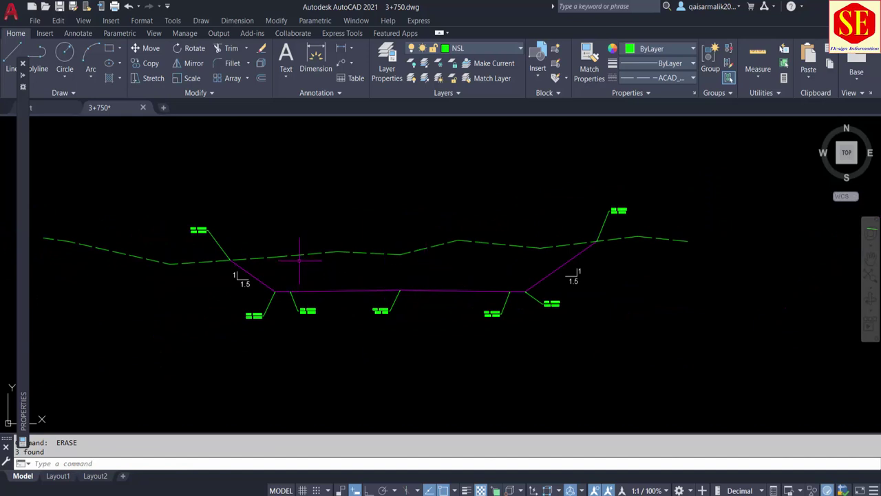
{"action": "middle_click_drag", "start_coordinate": [391, 276], "coordinate": [446, 278]}
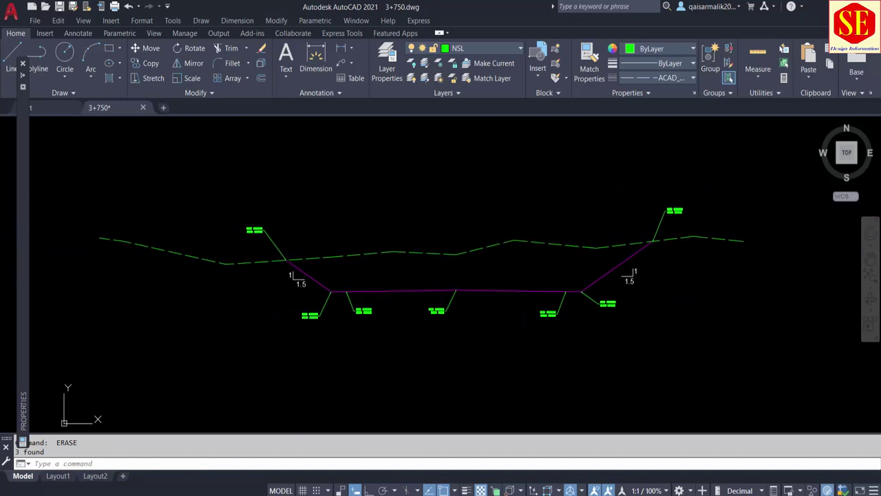
{"action": "key", "text": "Escape"}
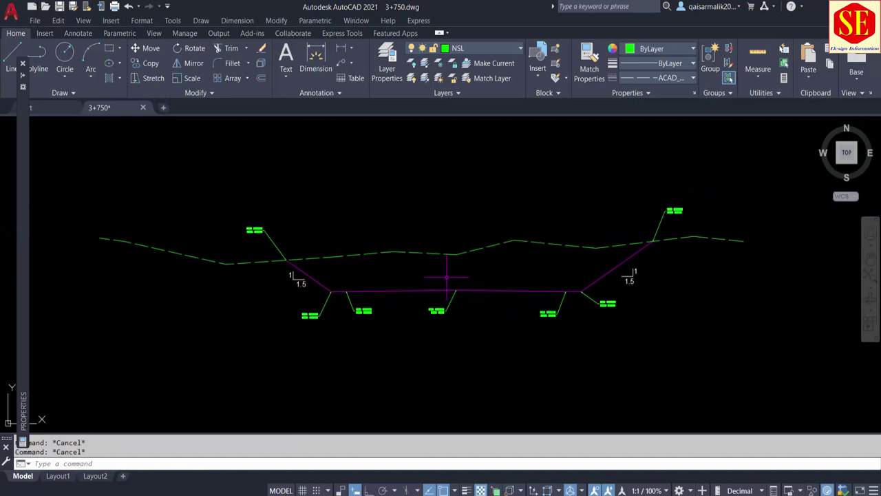
Create a closed boundary polyline by picking a point inside the cut region
{"action": "type", "text": "bo"}
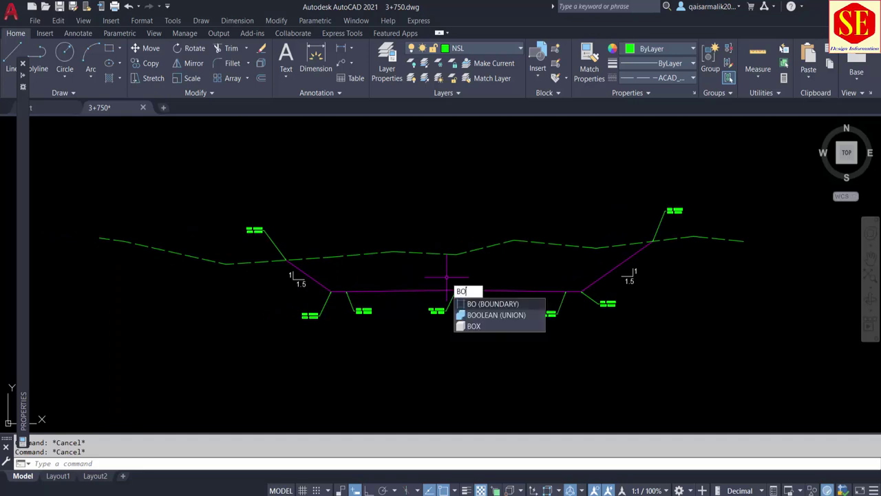
{"action": "key", "text": "Return"}
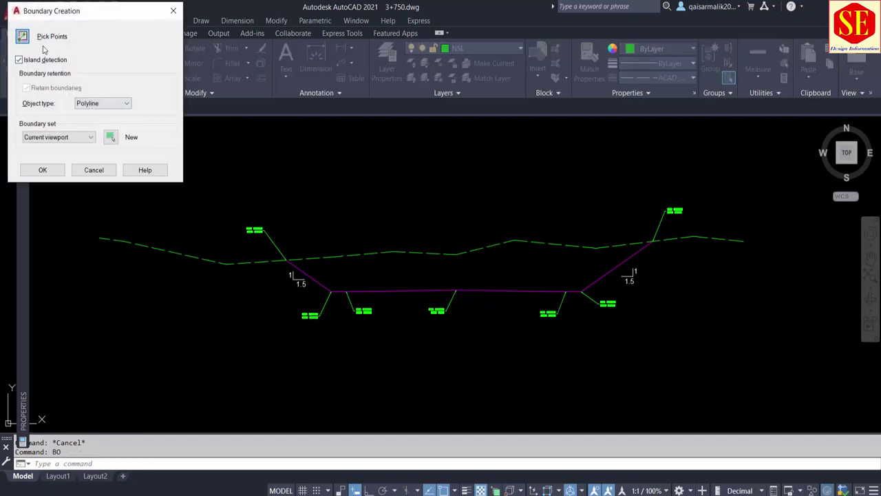
{"action": "left_click", "coordinate": [22, 37]}
{"action": "left_click", "coordinate": [502, 267]}
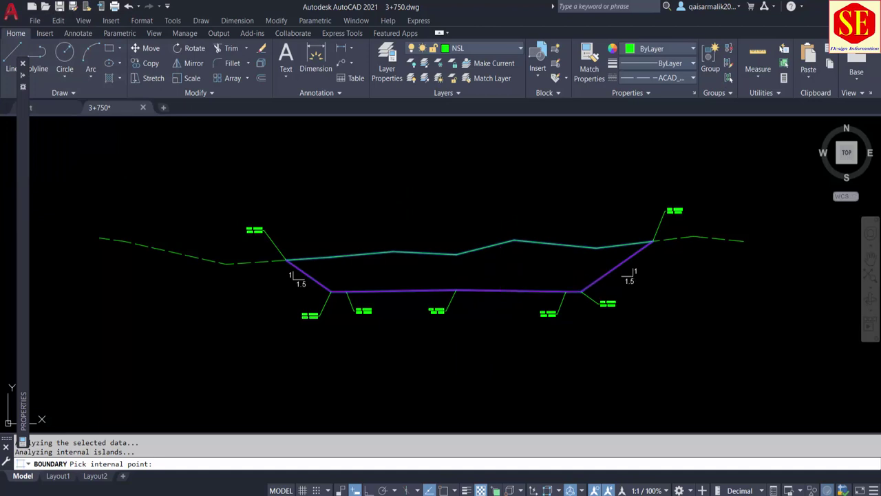
{"action": "key", "text": "Return"}
{"action": "left_click", "coordinate": [479, 248]}
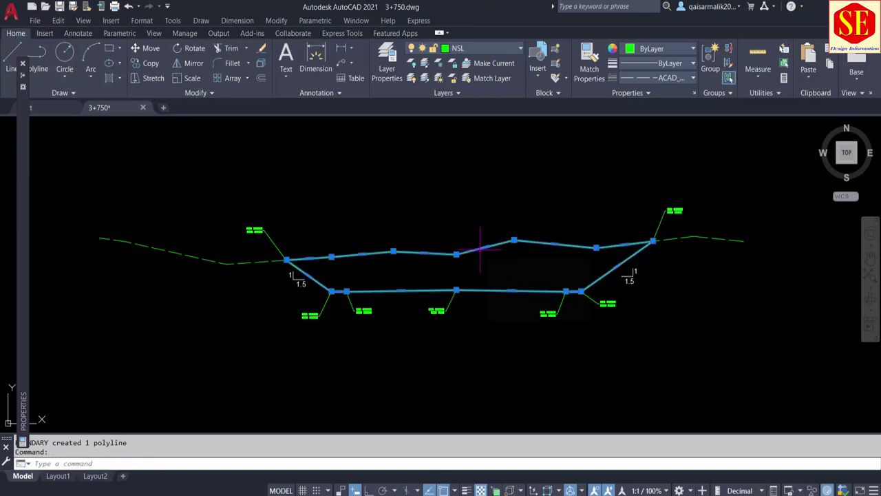
Measure the boundary's area with AREA Object: 206.3784, perimeter 99.5587
{"action": "type", "text": "a"}
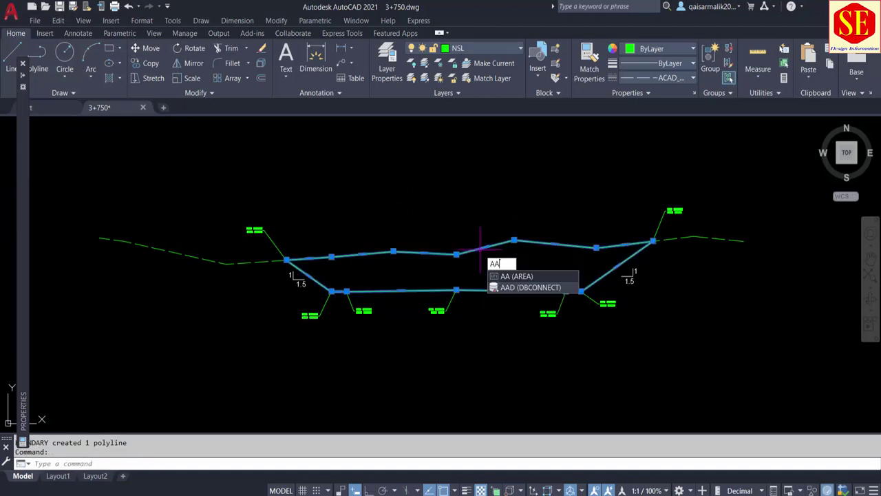
{"action": "key", "text": "Return"}
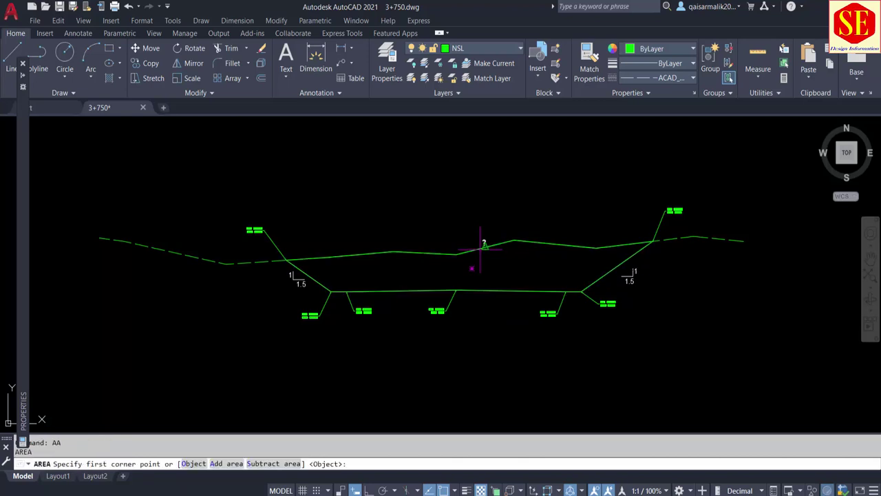
{"action": "type", "text": "o"}
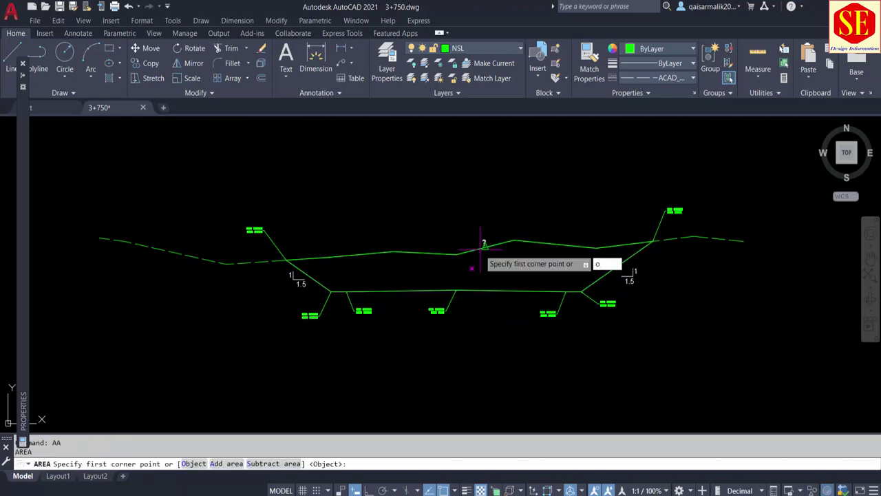
{"action": "key", "text": "Return"}
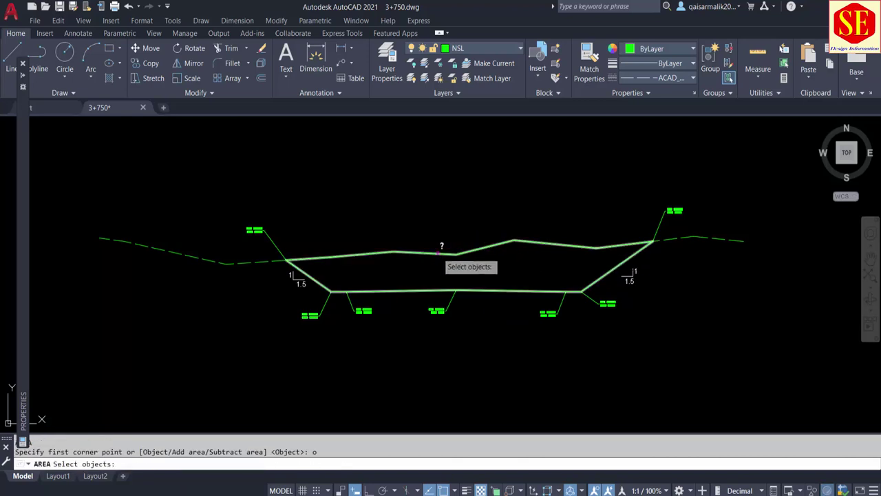
{"action": "left_click", "coordinate": [441, 252]}
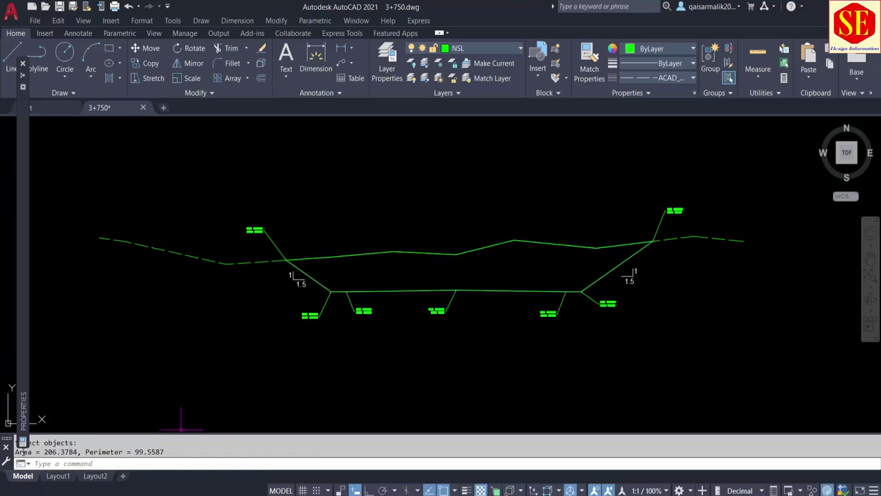
{"action": "left_click_drag", "start_coordinate": [21, 452], "coordinate": [87, 451]}
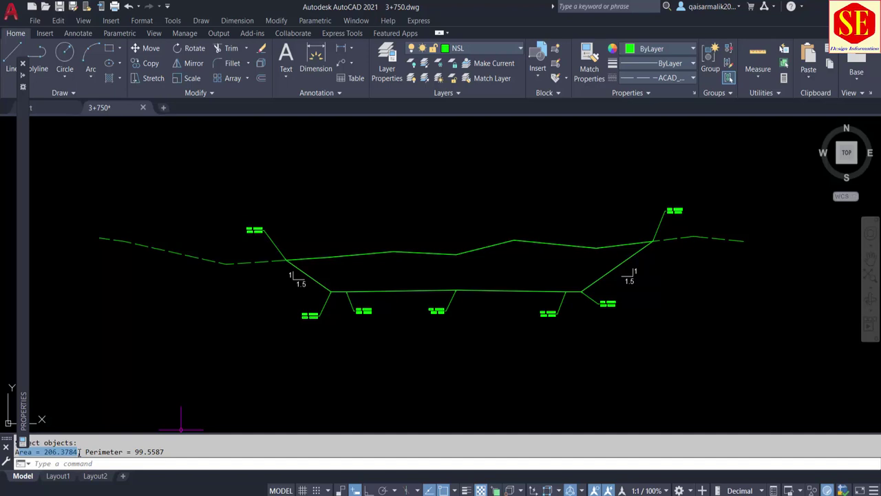
Copy the 'Area = 206.3784' result from the command history and paste it into the cut region
{"action": "right_click", "coordinate": [71, 454]}
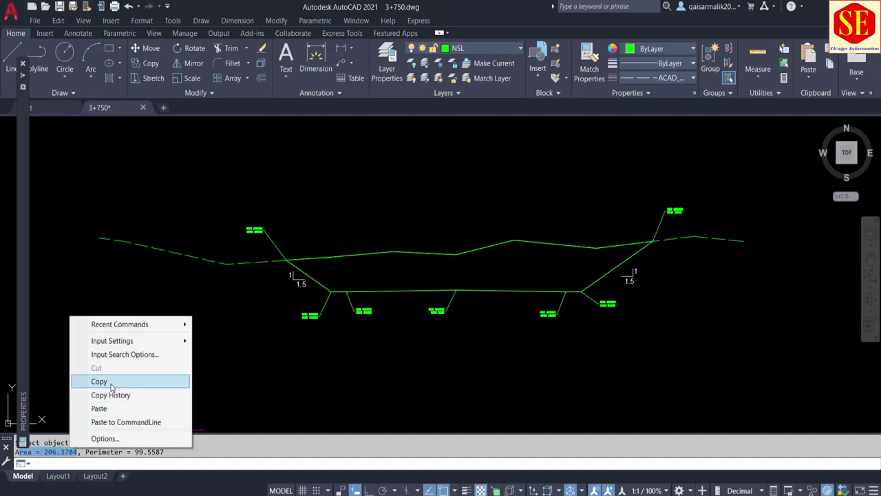
{"action": "left_click", "coordinate": [83, 384]}
{"action": "key", "text": "ctrl+v"}
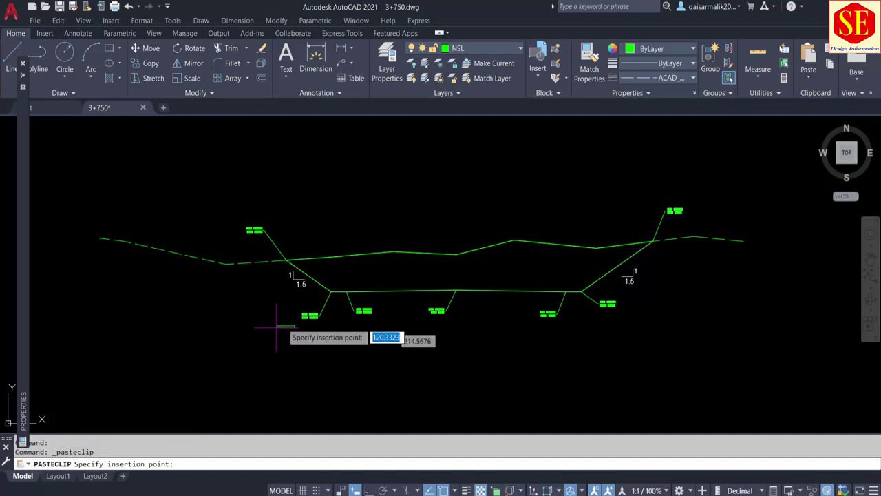
{"action": "scroll", "coordinate": [354, 307], "scroll_direction": "up", "scroll_amount": 2}
{"action": "scroll", "coordinate": [512, 259], "scroll_direction": "up", "scroll_amount": 3}
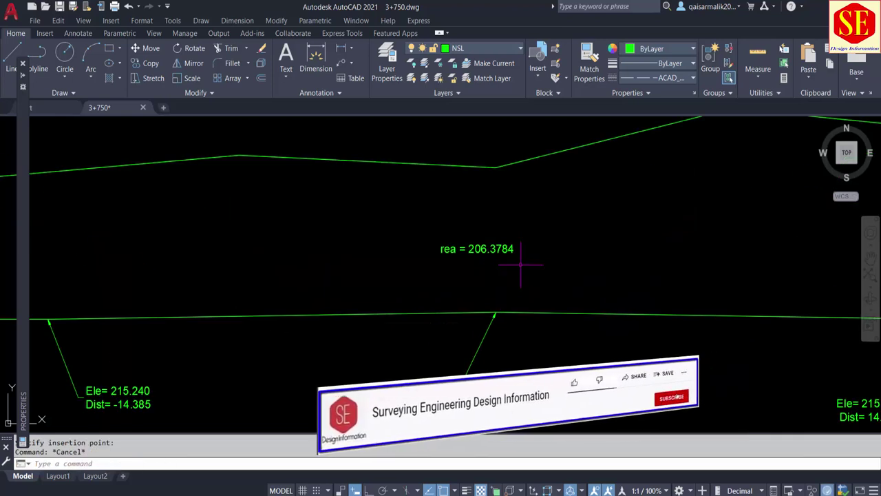
{"action": "key", "text": "Escape"}
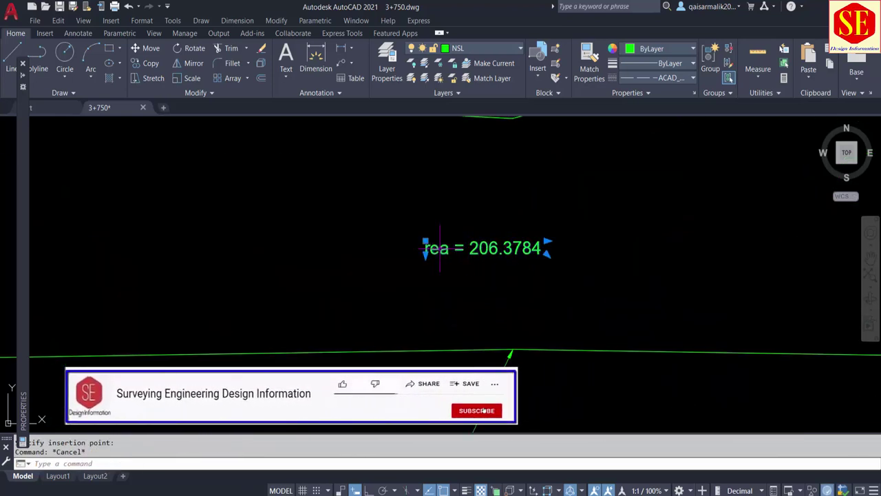
Widen the area note so it reads on a single line
{"action": "double_click", "coordinate": [432, 251]}
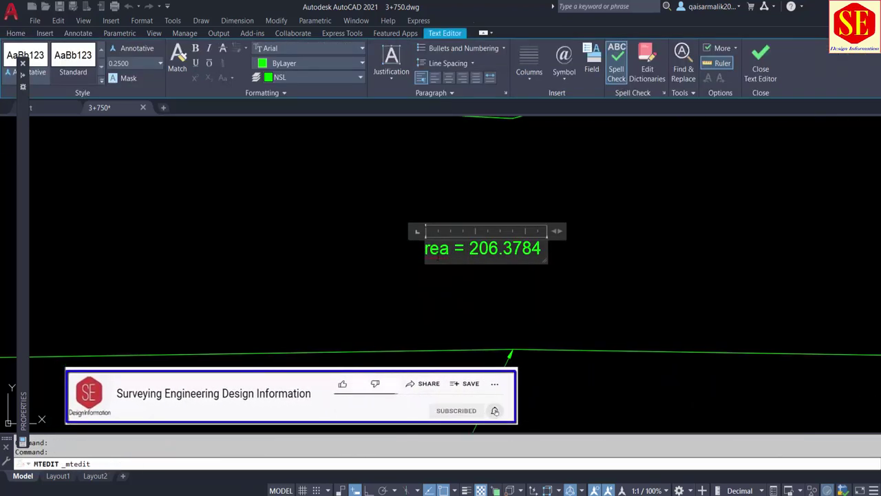
{"action": "type", "text": "A"}
{"action": "left_click_drag", "start_coordinate": [563, 234], "coordinate": [623, 232]}
{"action": "left_click", "coordinate": [629, 288]}
{"action": "scroll", "coordinate": [502, 256], "scroll_direction": "down", "scroll_amount": 5}
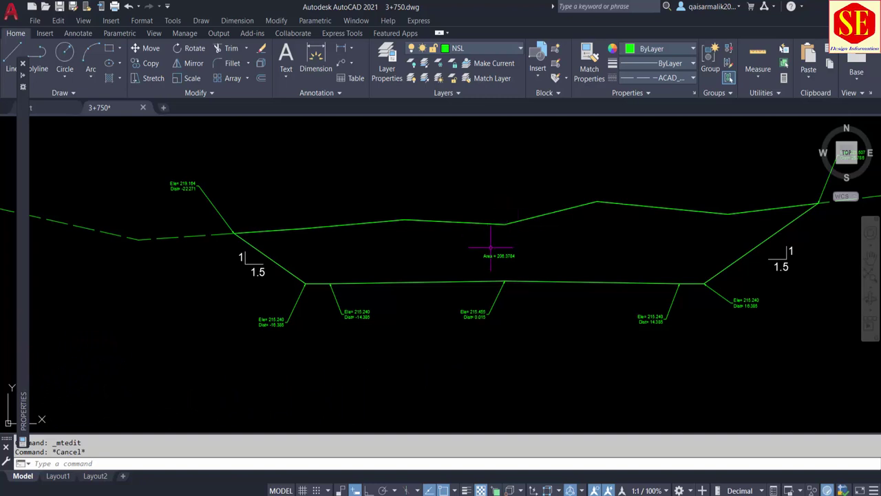
{"action": "scroll", "coordinate": [491, 247], "scroll_direction": "up", "scroll_amount": 5}
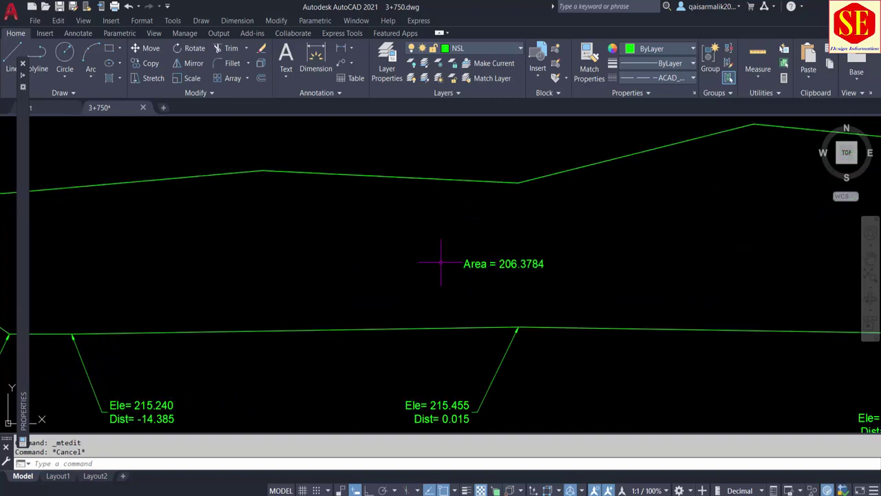
{"action": "scroll", "coordinate": [442, 206], "scroll_direction": "down", "scroll_amount": 4}
Select the cut boundary outline to check it against the note
{"action": "scroll", "coordinate": [440, 190], "scroll_direction": "up", "scroll_amount": 4}
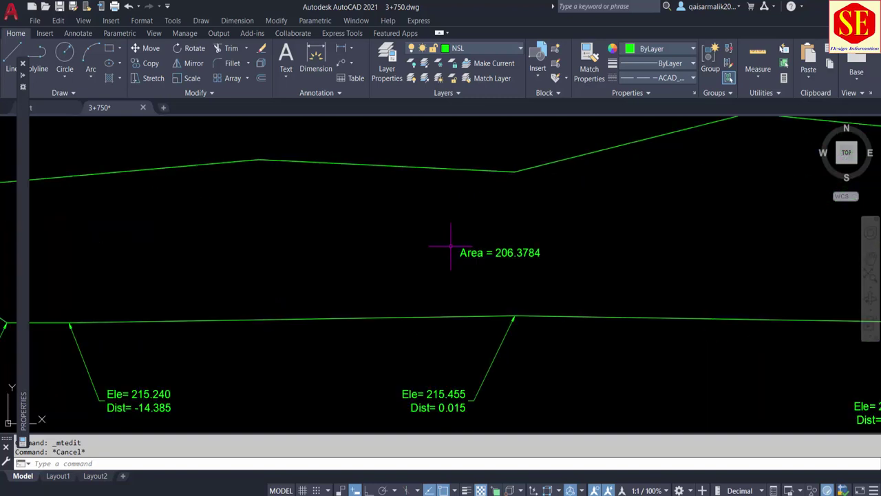
{"action": "scroll", "coordinate": [504, 269], "scroll_direction": "up", "scroll_amount": 2}
{"action": "scroll", "coordinate": [495, 272], "scroll_direction": "down", "scroll_amount": 2}
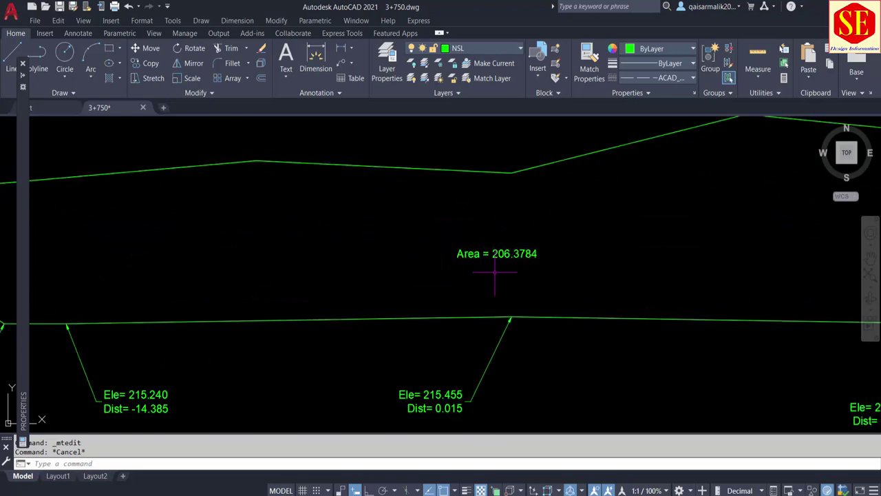
{"action": "scroll", "coordinate": [495, 272], "scroll_direction": "down", "scroll_amount": 5}
{"action": "left_click", "coordinate": [544, 239]}
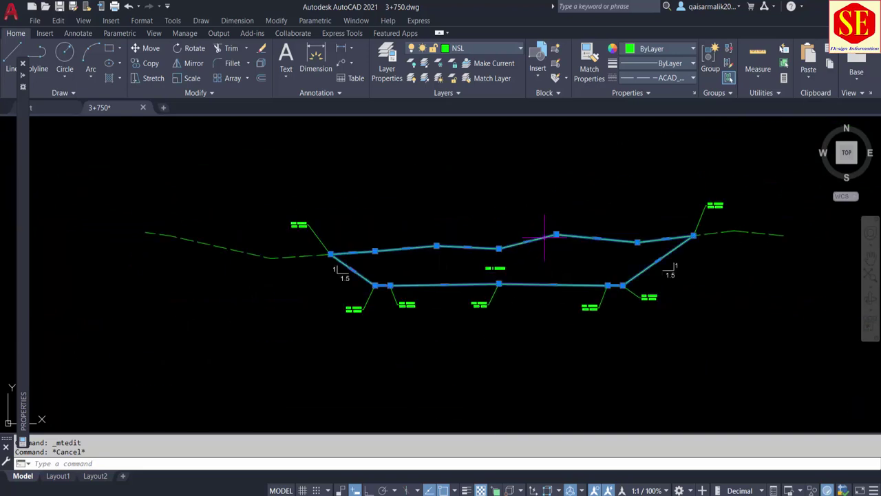
{"action": "key", "text": "Escape"}
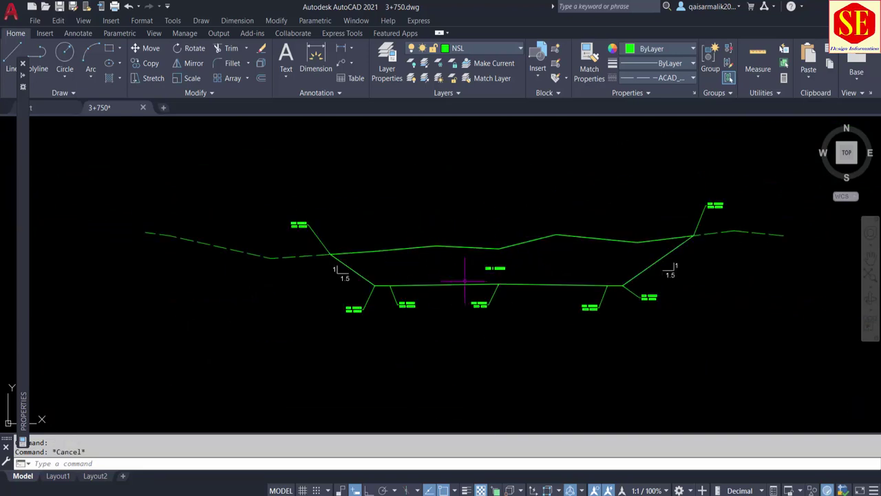
{"action": "scroll", "coordinate": [481, 265], "scroll_direction": "up", "scroll_amount": 8}
{"action": "scroll", "coordinate": [485, 265], "scroll_direction": "down", "scroll_amount": 6}
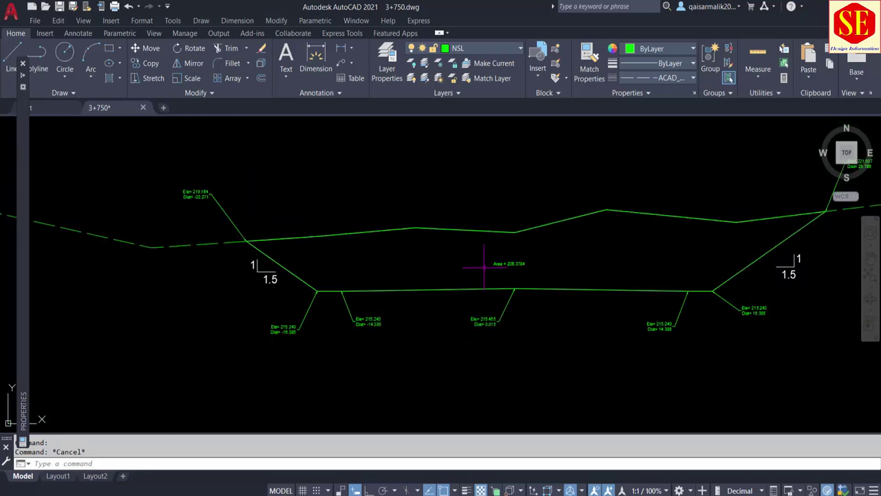
{"action": "left_click", "coordinate": [492, 232]}
{"action": "type", "text": "LI"}
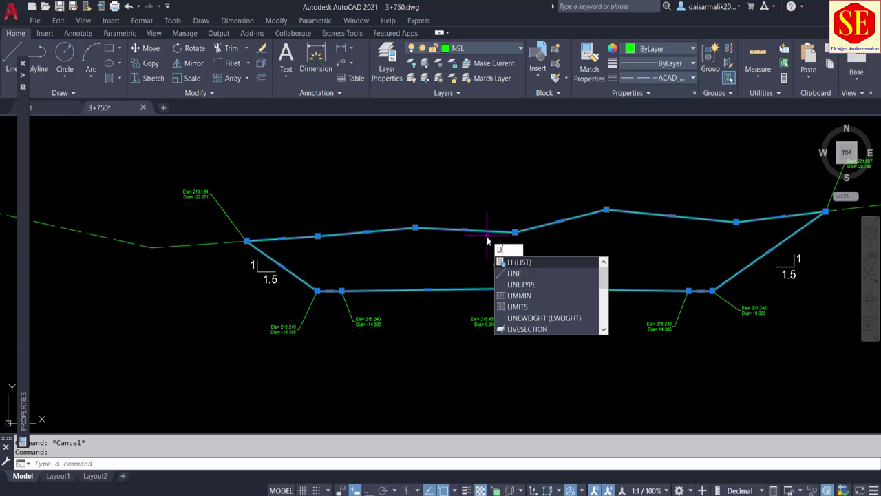
Copy the area value 206.3784 from the boundary's LIST output and paste it below the Area label
{"action": "key", "text": "Return"}
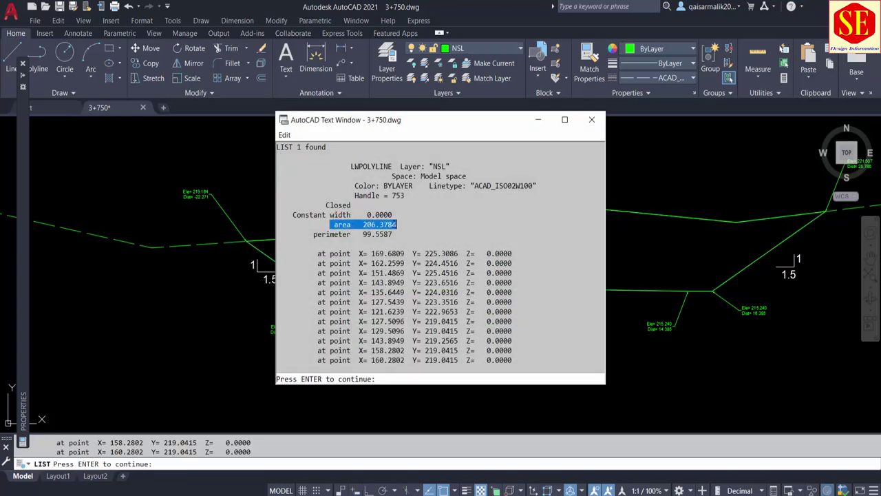
{"action": "right_click", "coordinate": [394, 225]}
{"action": "left_click", "coordinate": [420, 258]}
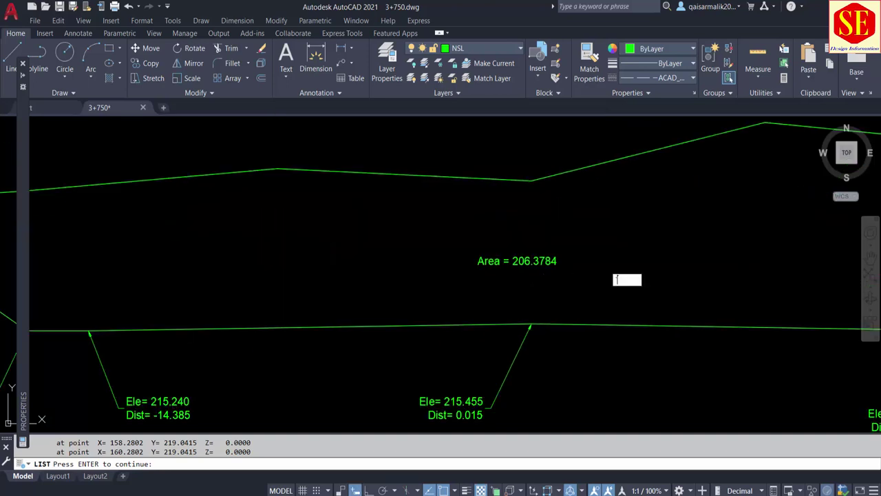
{"action": "key", "text": "Escape"}
{"action": "key", "text": "ctrl+v"}
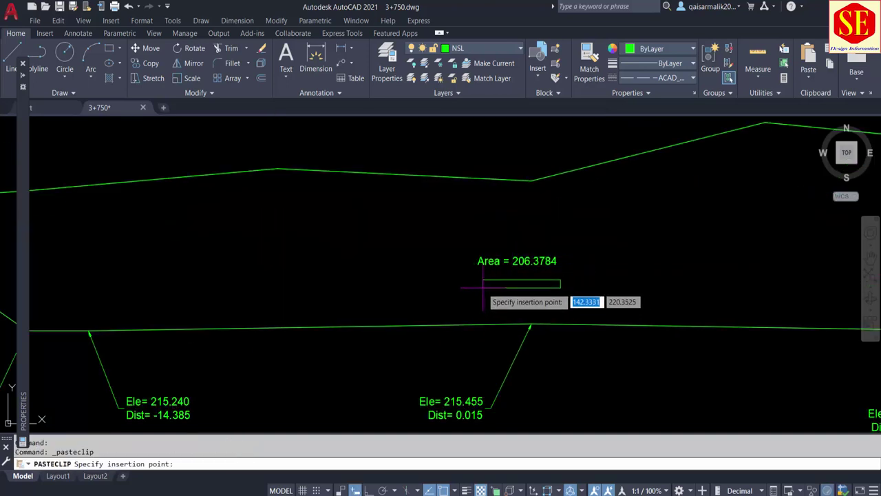
{"action": "left_click", "coordinate": [480, 290]}
{"action": "scroll", "coordinate": [516, 293], "scroll_direction": "up", "scroll_amount": 2}
{"action": "key", "text": "Escape"}
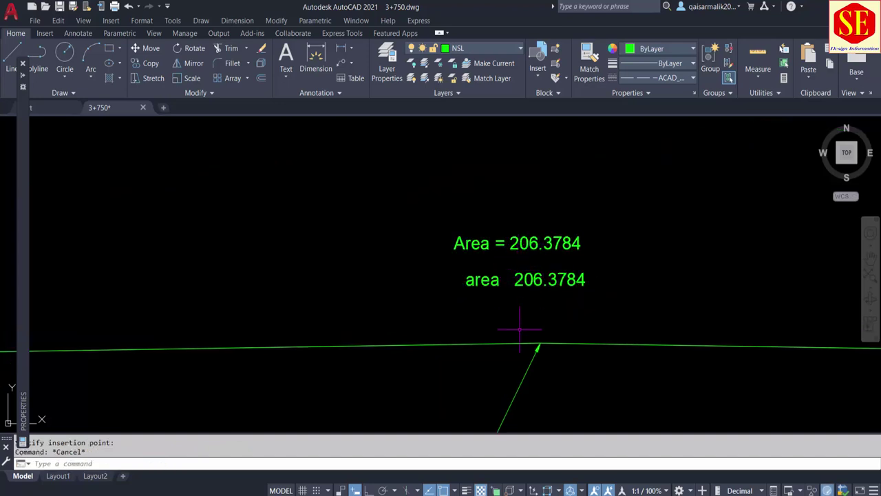
{"action": "scroll", "coordinate": [520, 329], "scroll_direction": "down", "scroll_amount": 3}
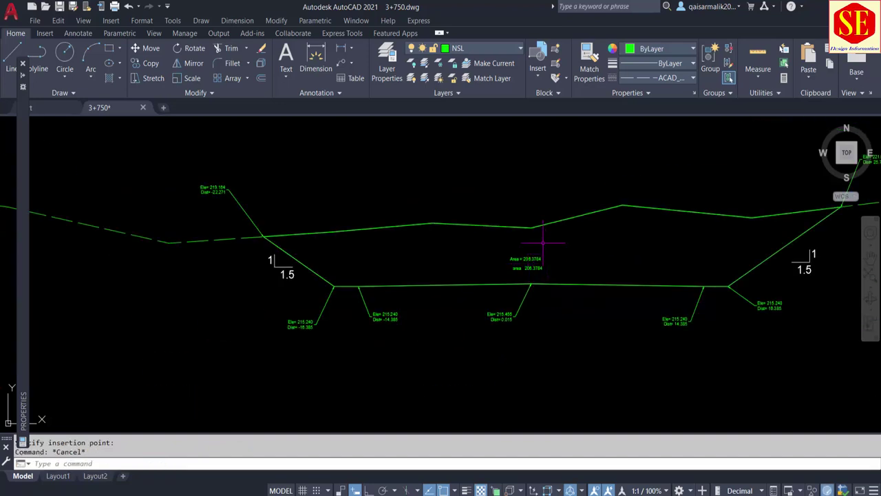
Select the cut boundary outline
{"action": "left_click", "coordinate": [543, 225]}
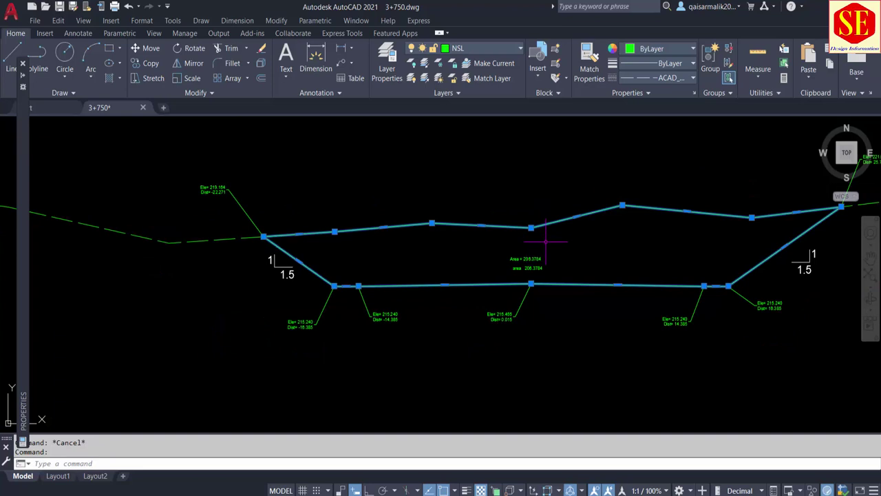
{"action": "scroll", "coordinate": [545, 240], "scroll_direction": "down", "scroll_amount": 4}
{"action": "scroll", "coordinate": [578, 252], "scroll_direction": "up", "scroll_amount": 2}
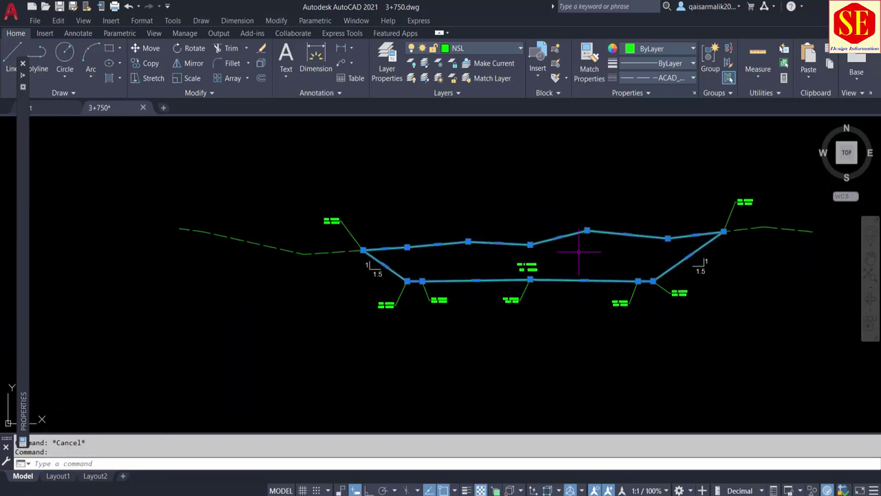
Erase the cut boundary outline
{"action": "type", "text": "e"}
{"action": "key", "text": "Return"}
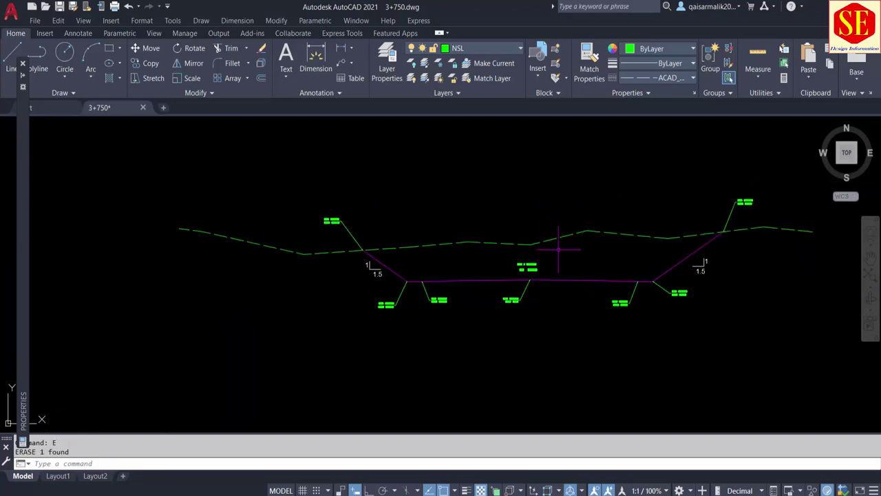
{"action": "key", "text": "Escape"}
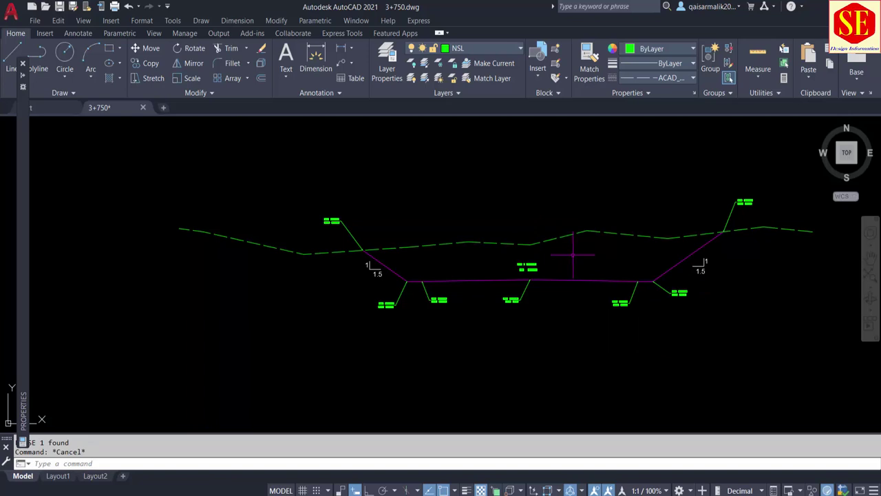
Measure the cut region with the Q area routine and place the 206.38 value above the section
{"action": "type", "text": "q"}
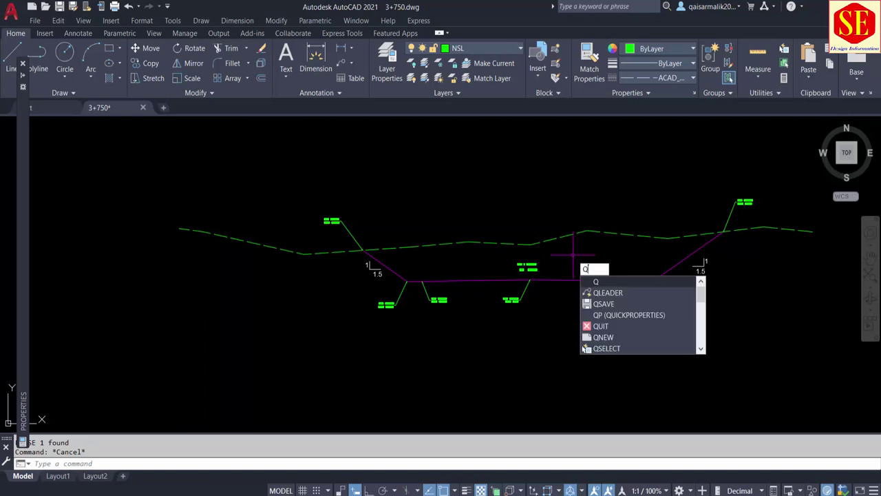
{"action": "key", "text": "Return"}
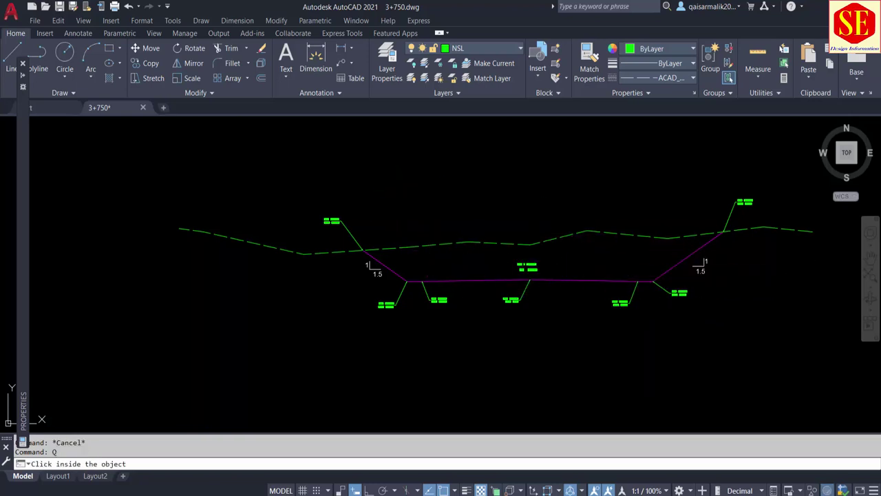
{"action": "left_click", "coordinate": [581, 269]}
{"action": "scroll", "coordinate": [582, 268], "scroll_direction": "down", "scroll_amount": 3}
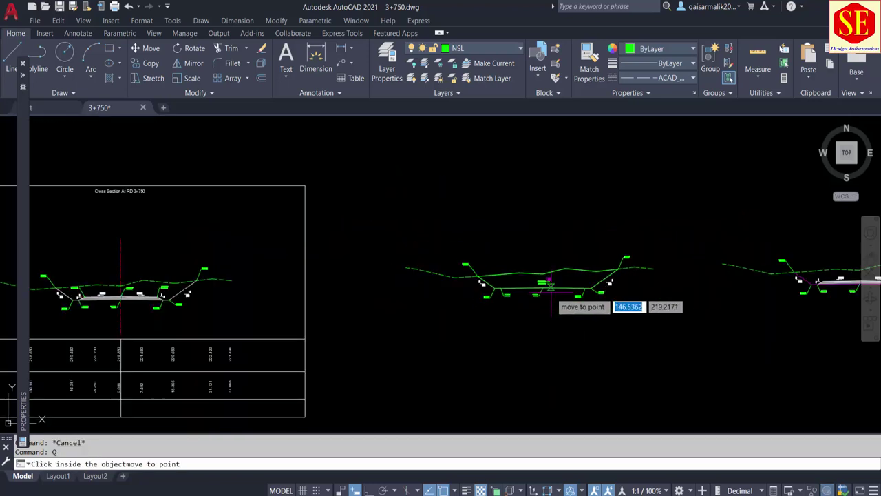
{"action": "left_click", "coordinate": [561, 187]}
{"action": "left_click", "coordinate": [563, 183]}
{"action": "scroll", "coordinate": [534, 150], "scroll_direction": "up", "scroll_amount": 2}
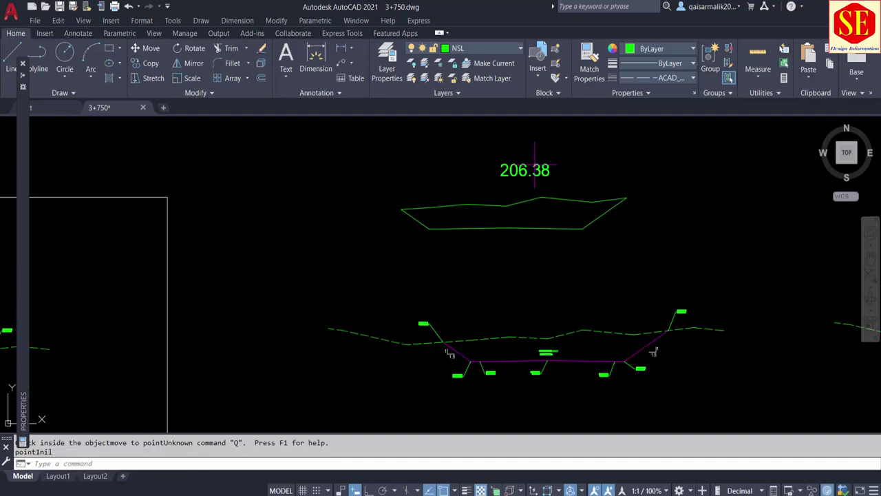
{"action": "scroll", "coordinate": [561, 356], "scroll_direction": "up", "scroll_amount": 6}
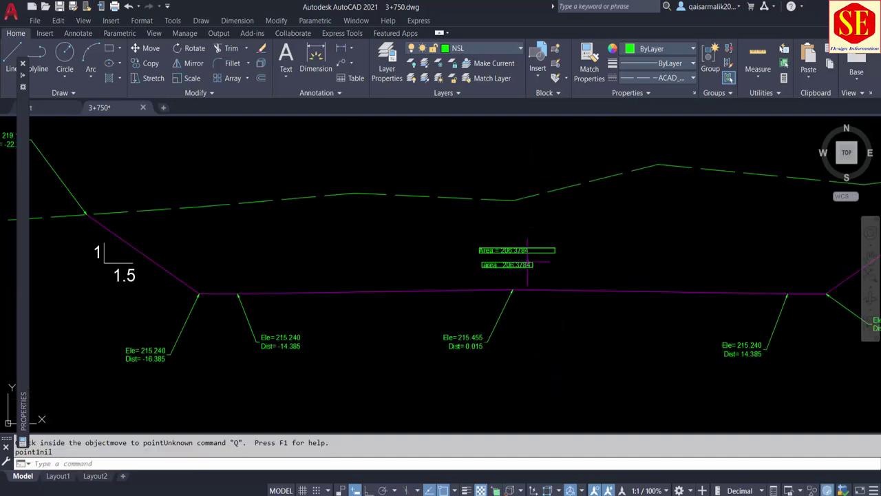
{"action": "scroll", "coordinate": [527, 258], "scroll_direction": "up", "scroll_amount": 3}
Erase the two old area labels
{"action": "left_click", "coordinate": [528, 258]}
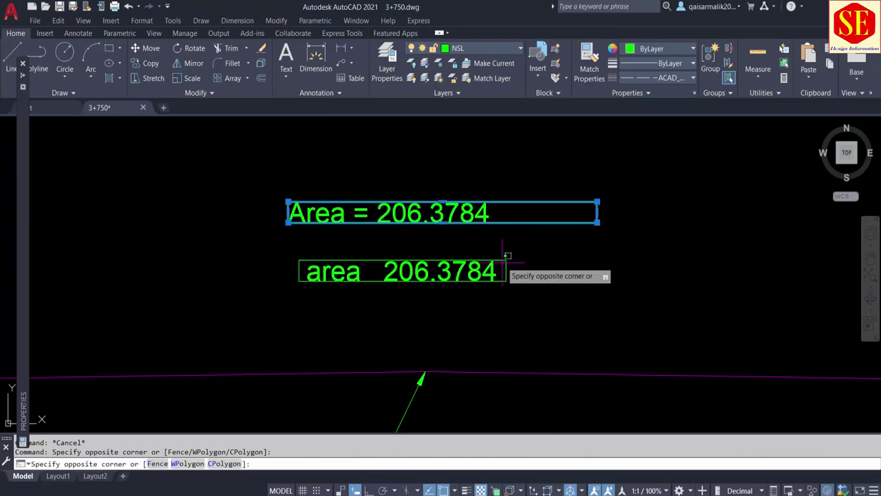
{"action": "left_click", "coordinate": [500, 254]}
{"action": "type", "text": "e"}
{"action": "key", "text": "Return"}
{"action": "scroll", "coordinate": [502, 254], "scroll_direction": "down", "scroll_amount": 5}
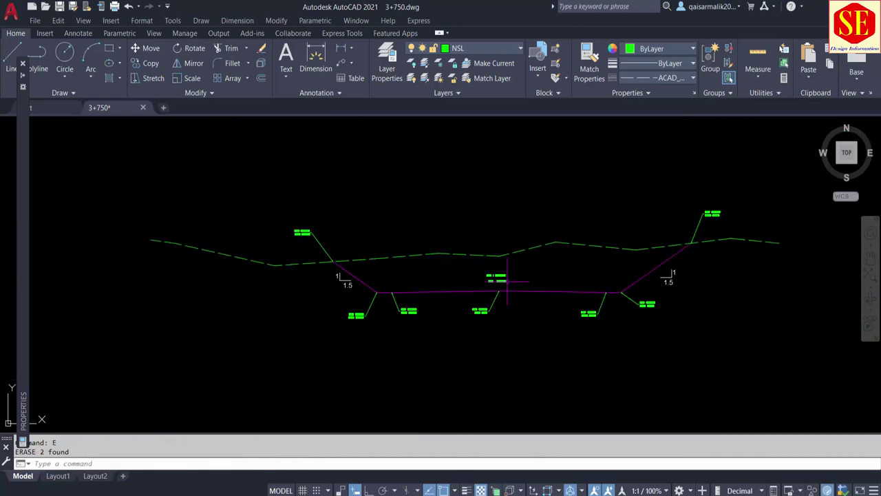
{"action": "scroll", "coordinate": [492, 225], "scroll_direction": "up", "scroll_amount": 3}
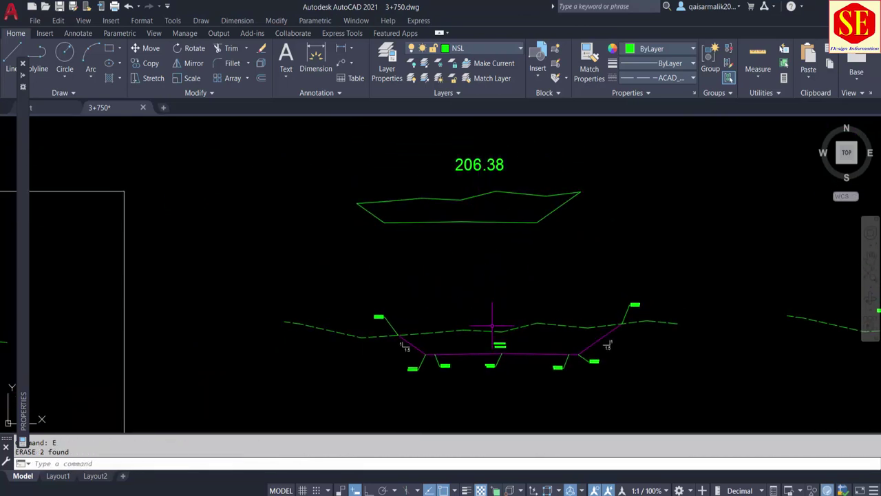
{"action": "key", "text": "Escape"}
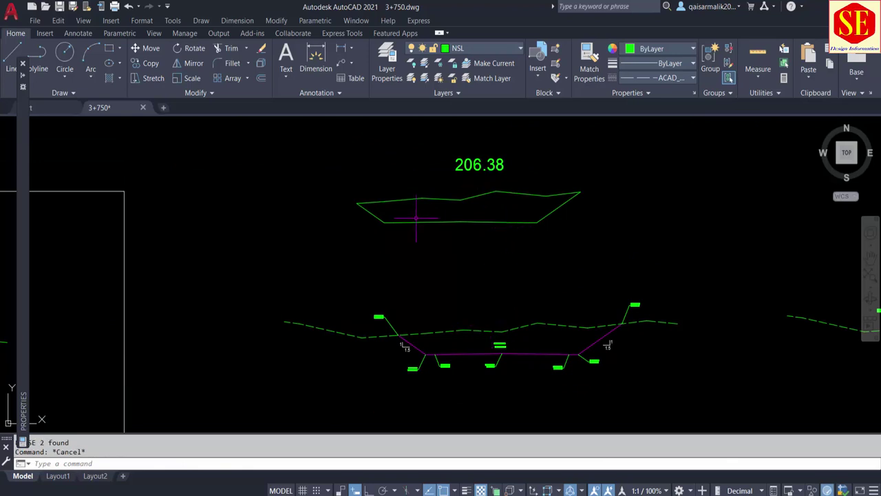
Move the 206.38 value into the RD 3+750 frame
{"action": "type", "text": "m"}
{"action": "key", "text": "Return"}
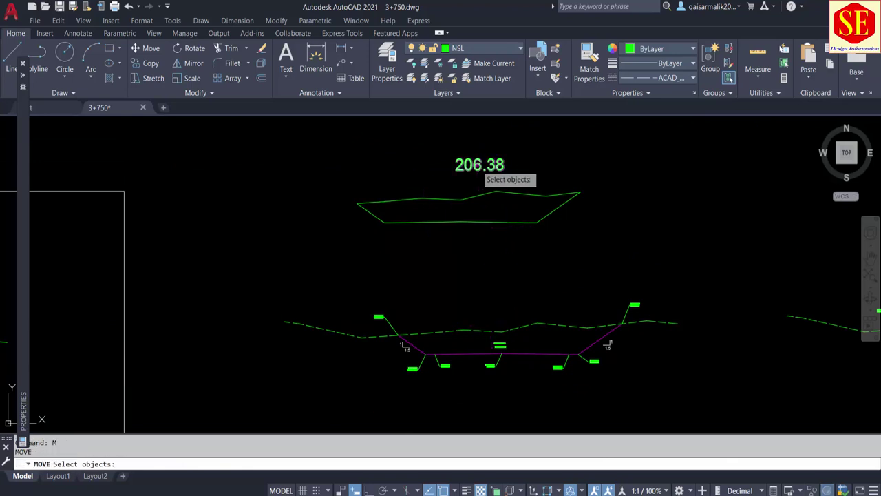
{"action": "left_click", "coordinate": [480, 166]}
{"action": "key", "text": "Return"}
{"action": "left_click", "coordinate": [632, 175]}
{"action": "scroll", "coordinate": [640, 169], "scroll_direction": "down", "scroll_amount": 3}
{"action": "scroll", "coordinate": [523, 207], "scroll_direction": "up", "scroll_amount": 4}
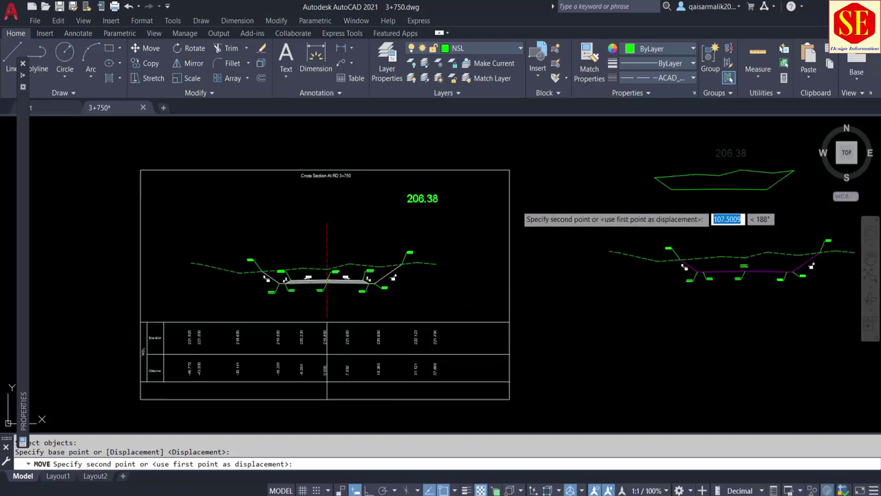
{"action": "scroll", "coordinate": [576, 177], "scroll_direction": "up", "scroll_amount": 2}
{"action": "key", "text": "Escape"}
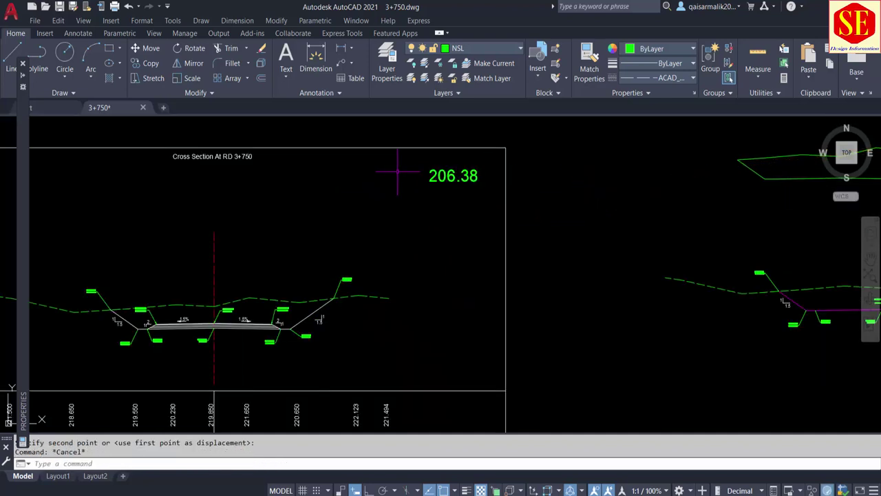
Edit the 206.38 text to add 'Cut Area =' in front
{"action": "left_click", "coordinate": [453, 175]}
{"action": "double_click", "coordinate": [453, 176]}
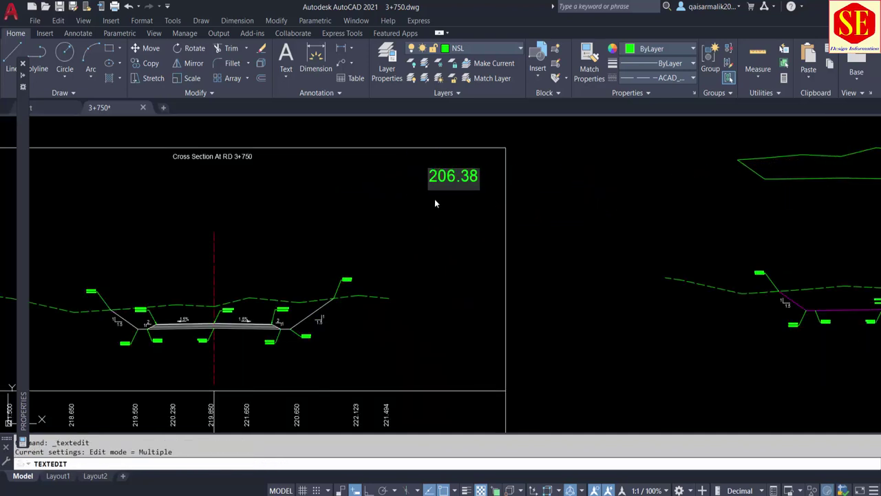
{"action": "type", "text": "Cut "}
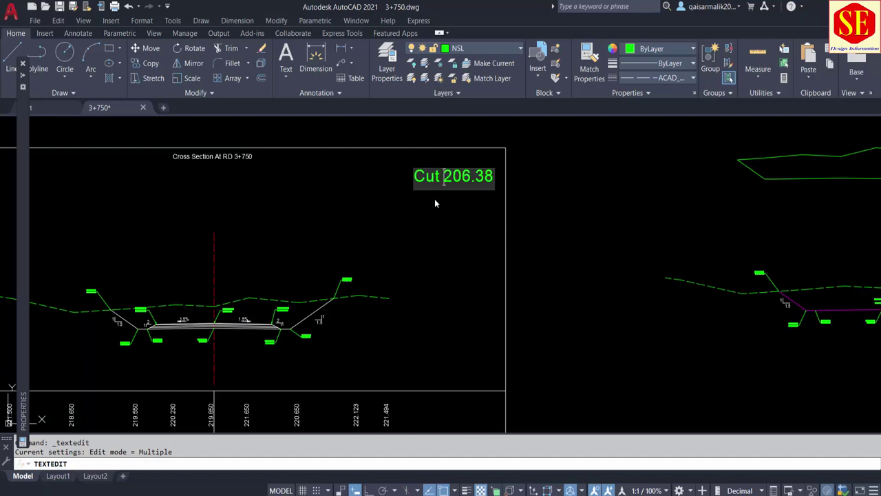
{"action": "type", "text": "Area "}
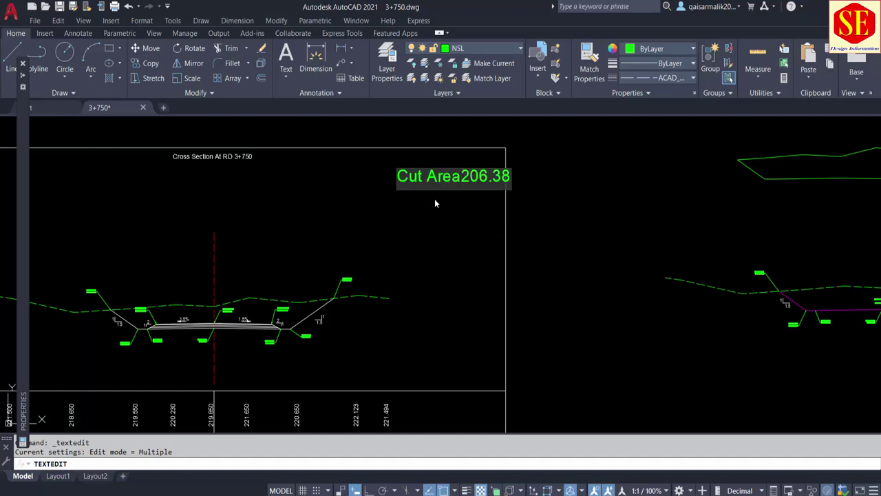
{"action": "type", "text": "="}
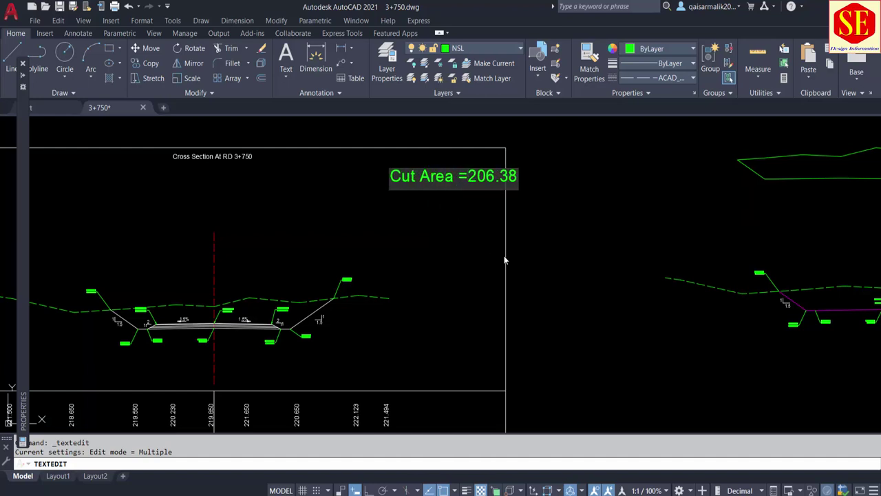
Append ' sqm' so the note reads 'Cut Area =206.38 sqm'
{"action": "left_click", "coordinate": [519, 176]}
{"action": "type", "text": "s"}
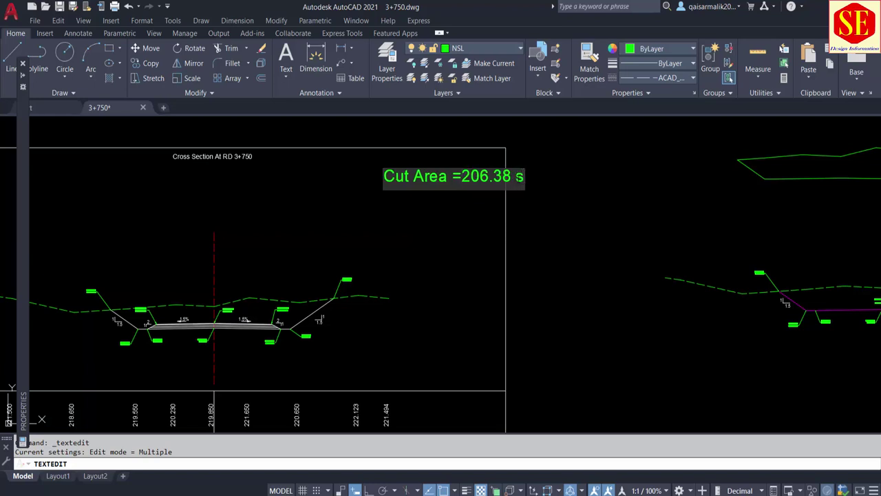
{"action": "type", "text": "m"}
{"action": "left_click", "coordinate": [518, 177]}
{"action": "type", "text": "q"}
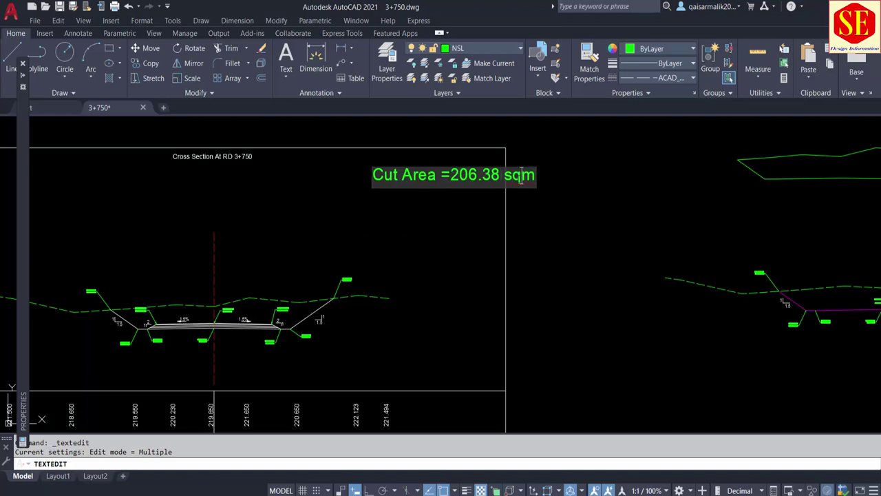
{"action": "left_click", "coordinate": [554, 220]}
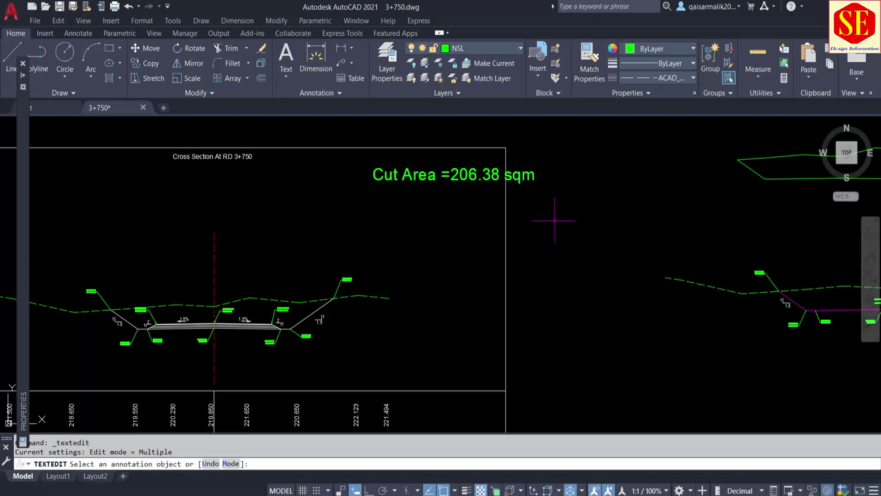
{"action": "key", "text": "Escape"}
Move the Cut Area note slightly left within the frame
{"action": "type", "text": "m"}
{"action": "key", "text": "Return"}
{"action": "left_click", "coordinate": [549, 197]}
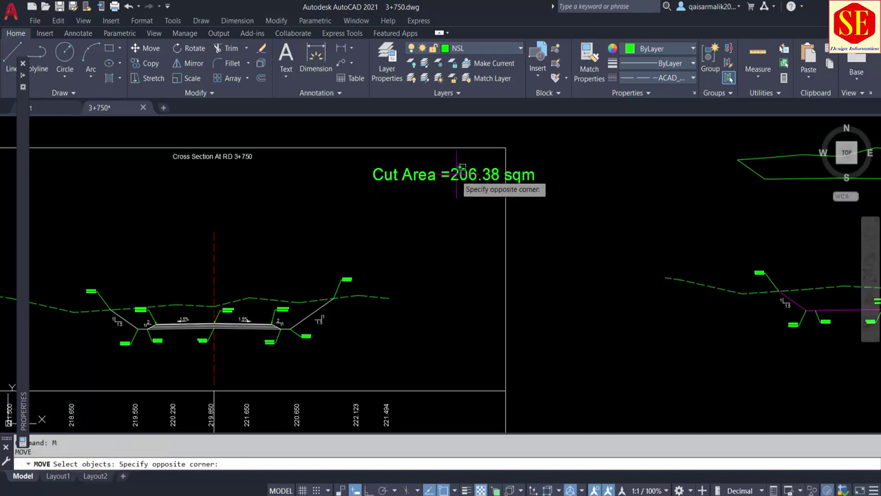
{"action": "left_click", "coordinate": [438, 150]}
{"action": "key", "text": "Return"}
{"action": "left_click", "coordinate": [622, 174]}
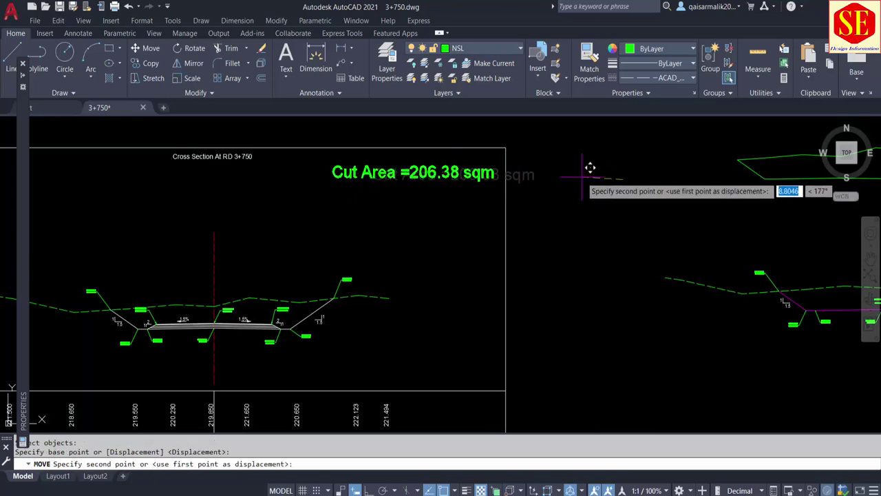
{"action": "left_click", "coordinate": [582, 171]}
{"action": "middle_click_drag", "start_coordinate": [287, 200], "coordinate": [344, 179]}
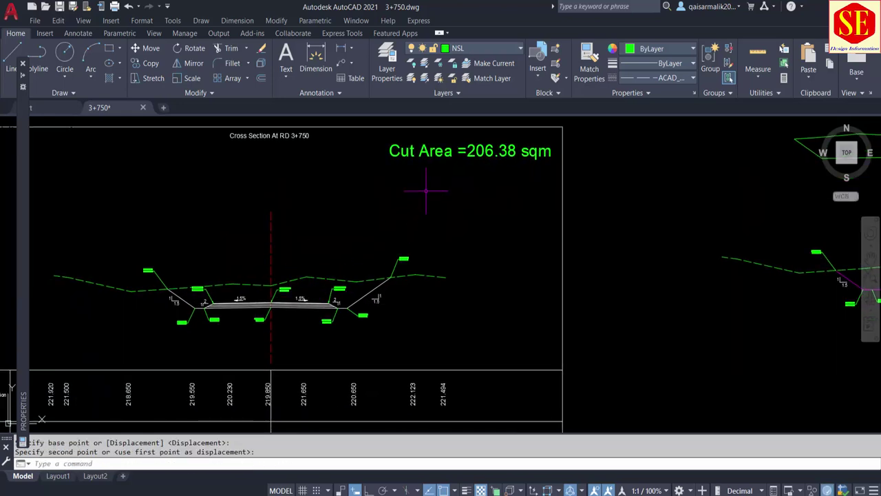
{"action": "scroll", "coordinate": [193, 307], "scroll_direction": "up", "scroll_amount": 4}
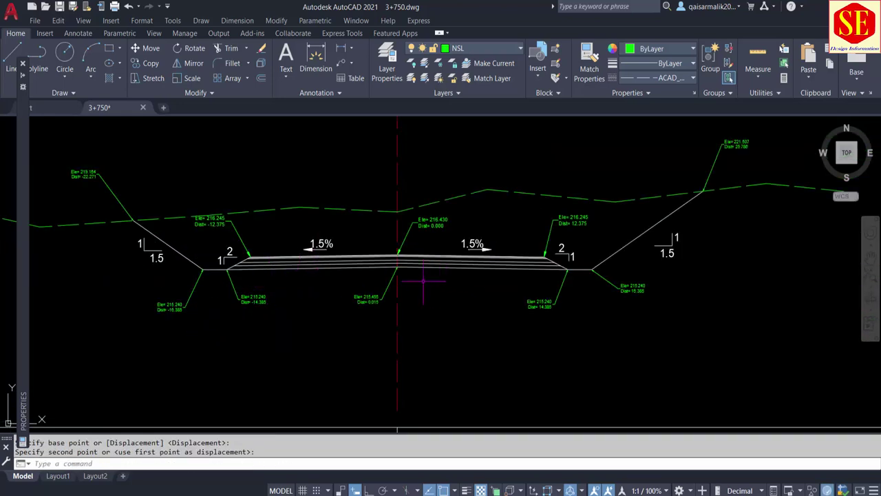
{"action": "scroll", "coordinate": [423, 280], "scroll_direction": "up", "scroll_amount": 6}
{"action": "left_click", "coordinate": [431, 198]}
{"action": "left_click", "coordinate": [426, 225]}
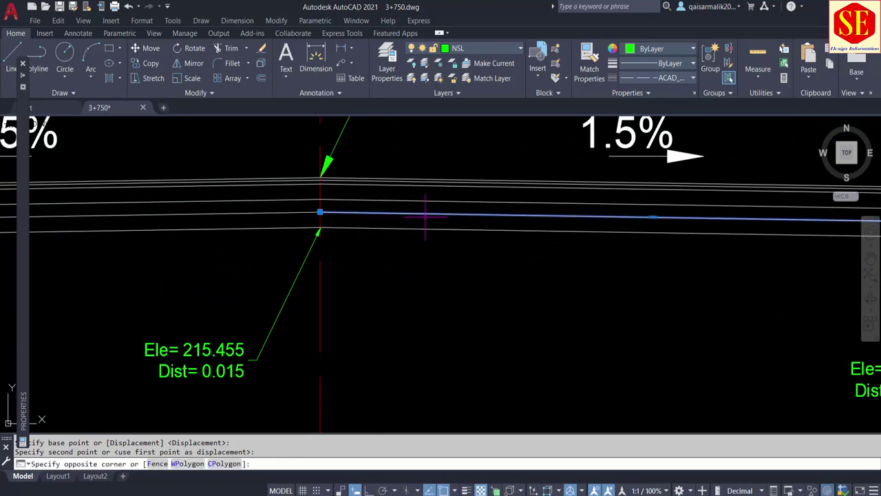
{"action": "left_click", "coordinate": [425, 230]}
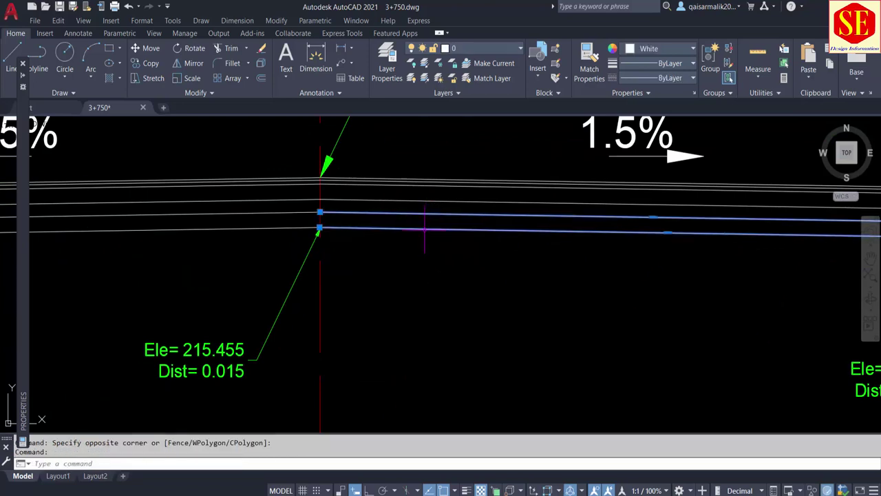
{"action": "left_click", "coordinate": [260, 221]}
{"action": "left_click", "coordinate": [285, 250]}
{"action": "scroll", "coordinate": [285, 250], "scroll_direction": "down", "scroll_amount": 5}
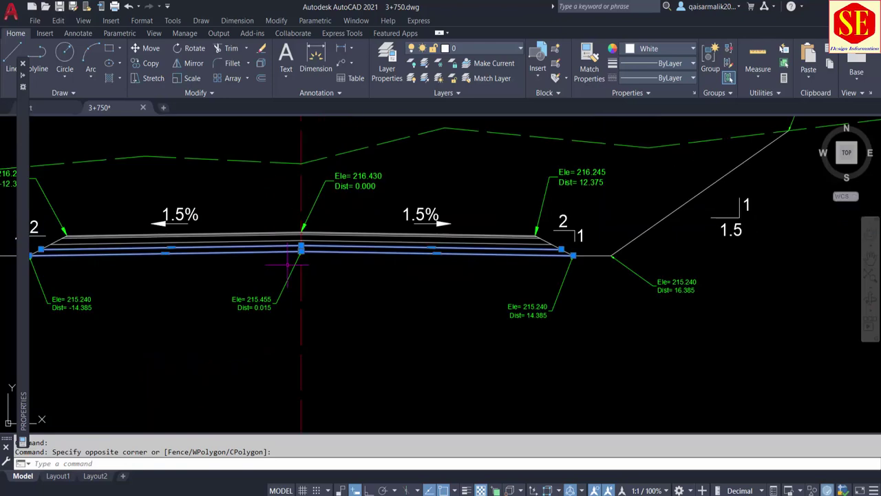
{"action": "middle_click_drag", "start_coordinate": [274, 260], "coordinate": [494, 286]}
{"action": "scroll", "coordinate": [494, 286], "scroll_direction": "up", "scroll_amount": 1}
{"action": "scroll", "coordinate": [411, 288], "scroll_direction": "up", "scroll_amount": 3}
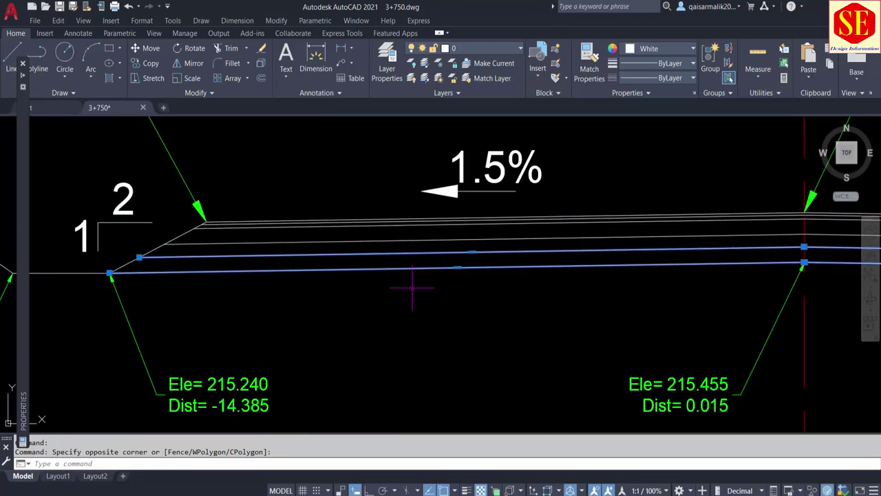
{"action": "key", "text": "Escape"}
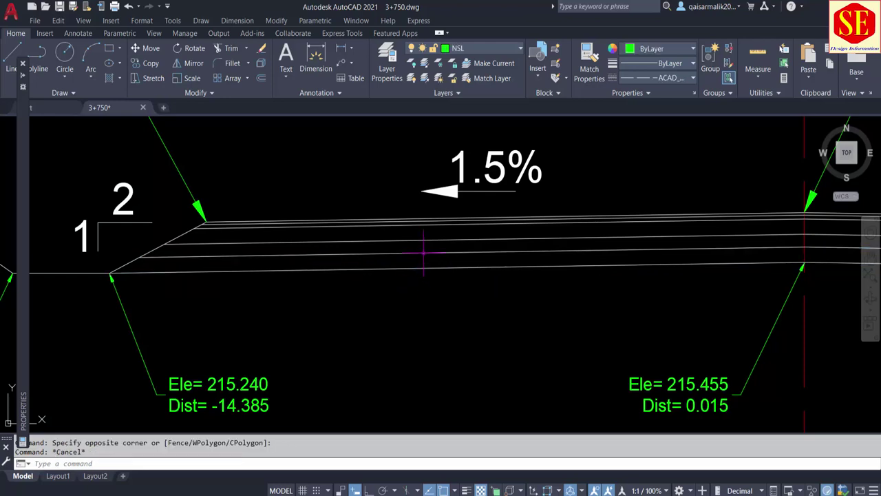
{"action": "scroll", "coordinate": [426, 256], "scroll_direction": "down", "scroll_amount": 6}
{"action": "scroll", "coordinate": [433, 301], "scroll_direction": "up", "scroll_amount": 2}
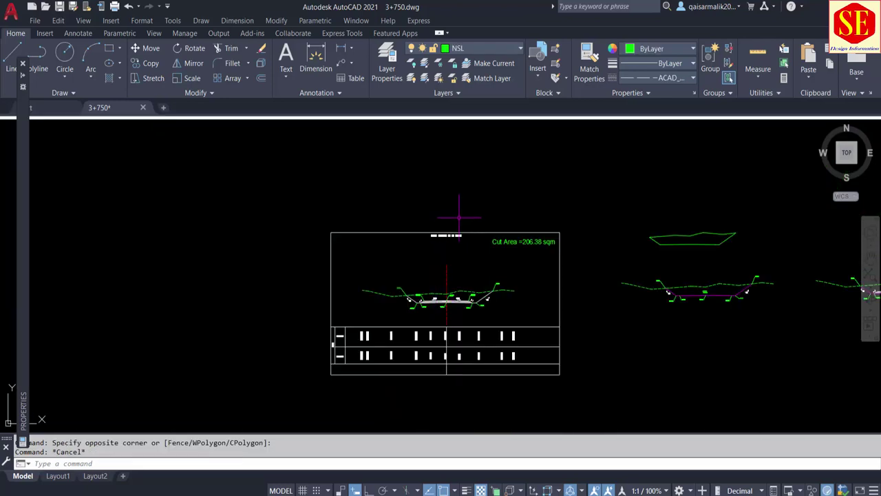
Pan and zoom to show the RD 3+750 sheet with its 'Cut Area =206.38 sqm' note
{"action": "middle_click_drag", "start_coordinate": [459, 218], "coordinate": [482, 478]}
{"action": "scroll", "coordinate": [502, 413], "scroll_direction": "down", "scroll_amount": 4}
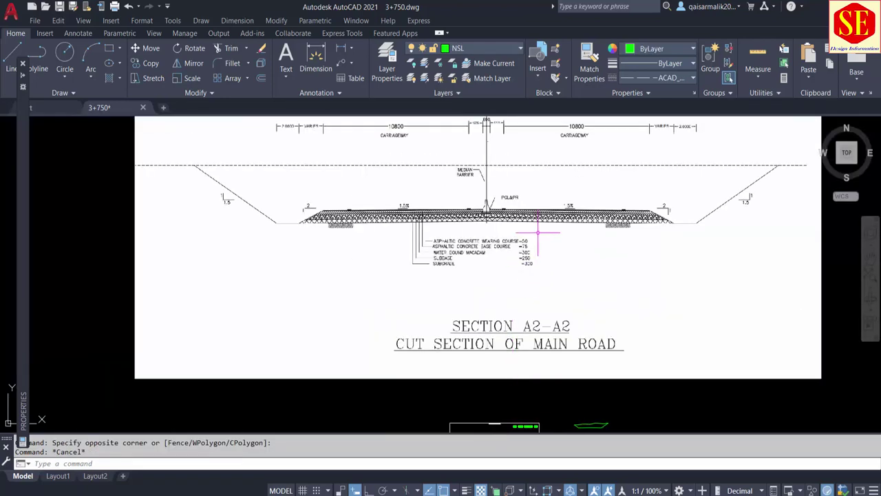
{"action": "scroll", "coordinate": [537, 232], "scroll_direction": "up", "scroll_amount": 5}
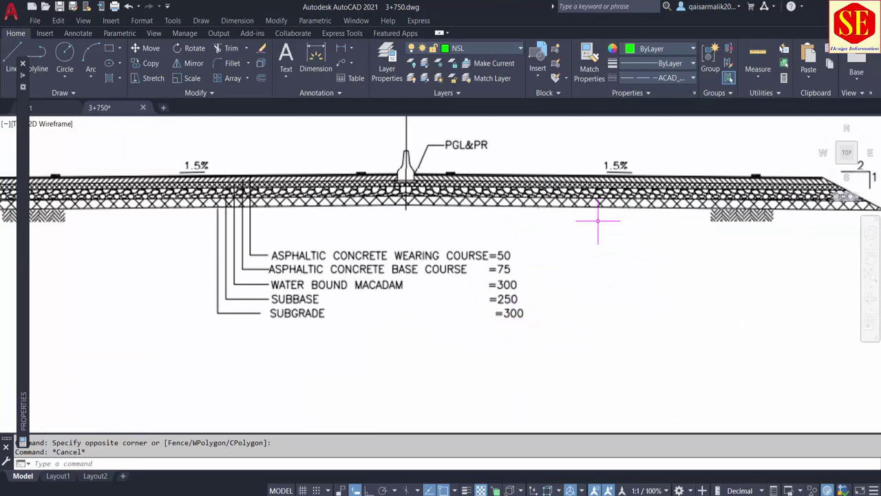
{"action": "scroll", "coordinate": [570, 217], "scroll_direction": "down", "scroll_amount": 5}
{"action": "scroll", "coordinate": [625, 210], "scroll_direction": "up", "scroll_amount": 3}
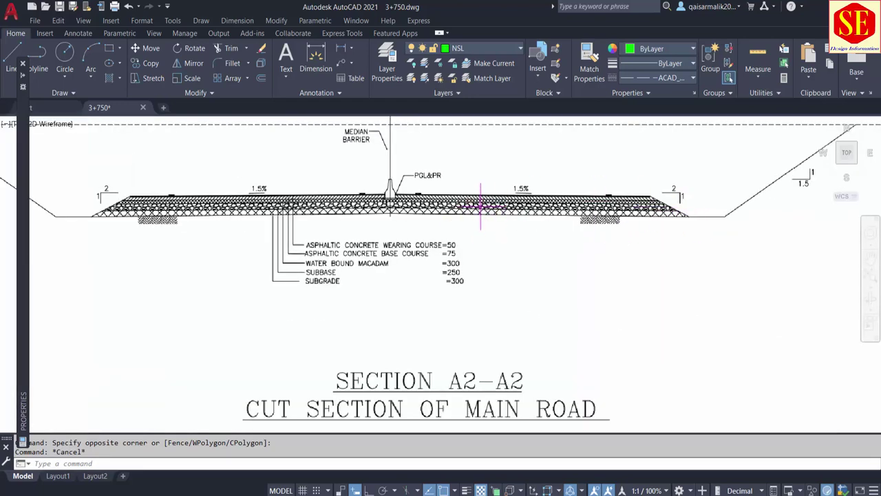
{"action": "scroll", "coordinate": [407, 276], "scroll_direction": "down", "scroll_amount": 5}
{"action": "scroll", "coordinate": [413, 275], "scroll_direction": "up", "scroll_amount": 8}
{"action": "scroll", "coordinate": [458, 250], "scroll_direction": "up", "scroll_amount": 4}
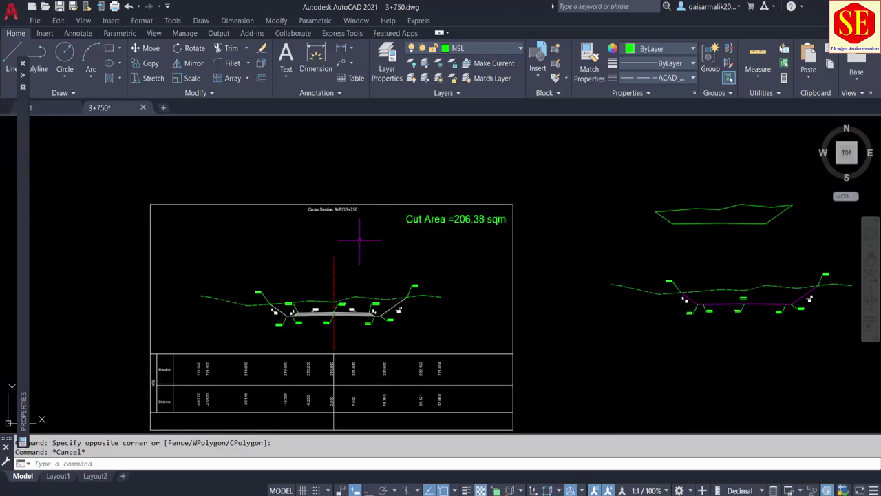
Erase the pavement layer lines of the right-hand cross-section
{"action": "middle_click_drag", "start_coordinate": [649, 312], "coordinate": [305, 296]}
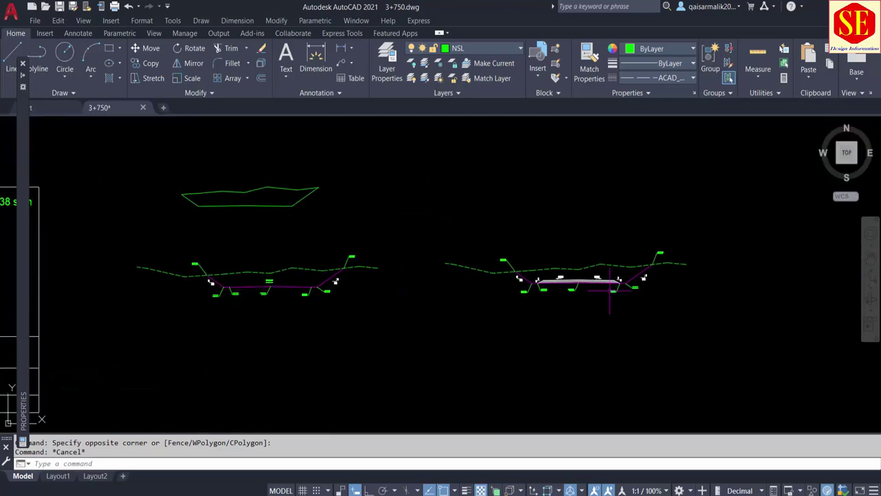
{"action": "scroll", "coordinate": [589, 275], "scroll_direction": "up", "scroll_amount": 4}
{"action": "scroll", "coordinate": [667, 293], "scroll_direction": "up", "scroll_amount": 2}
{"action": "scroll", "coordinate": [625, 271], "scroll_direction": "up", "scroll_amount": 2}
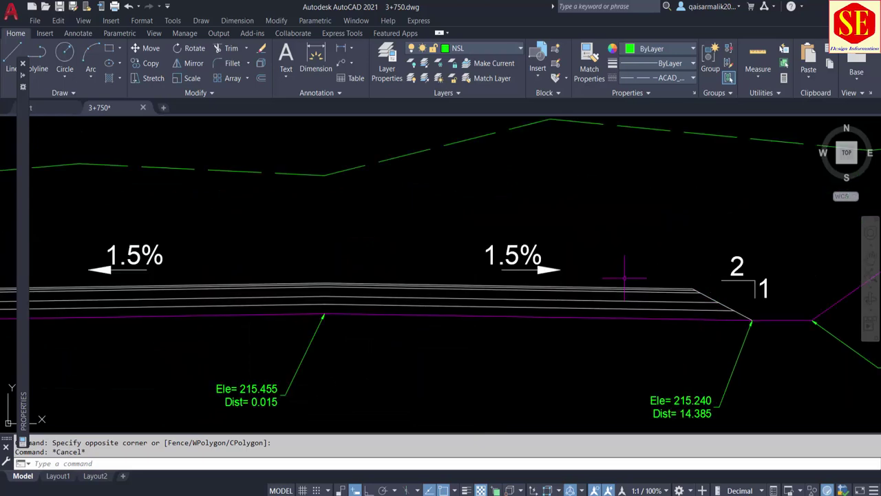
{"action": "scroll", "coordinate": [633, 282], "scroll_direction": "up", "scroll_amount": 2}
{"action": "left_click", "coordinate": [658, 283]}
{"action": "left_click", "coordinate": [652, 304]}
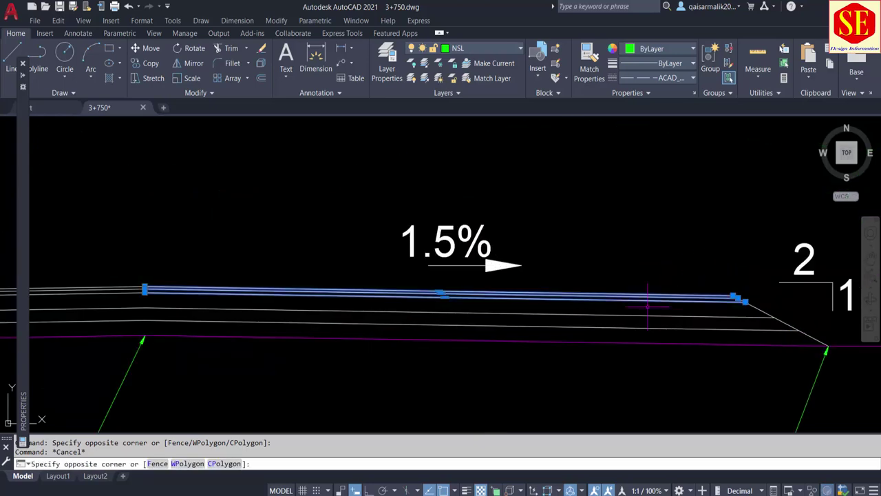
{"action": "scroll", "coordinate": [652, 254], "scroll_direction": "down", "scroll_amount": 3}
{"action": "scroll", "coordinate": [445, 244], "scroll_direction": "down", "scroll_amount": 3}
{"action": "scroll", "coordinate": [375, 237], "scroll_direction": "down", "scroll_amount": 3}
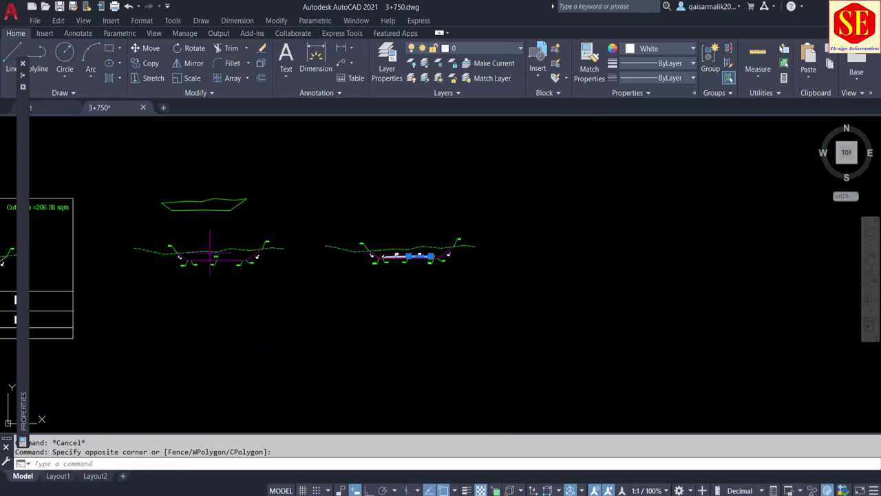
{"action": "scroll", "coordinate": [207, 220], "scroll_direction": "up", "scroll_amount": 3}
{"action": "scroll", "coordinate": [826, 271], "scroll_direction": "up", "scroll_amount": 4}
{"action": "scroll", "coordinate": [681, 262], "scroll_direction": "up", "scroll_amount": 2}
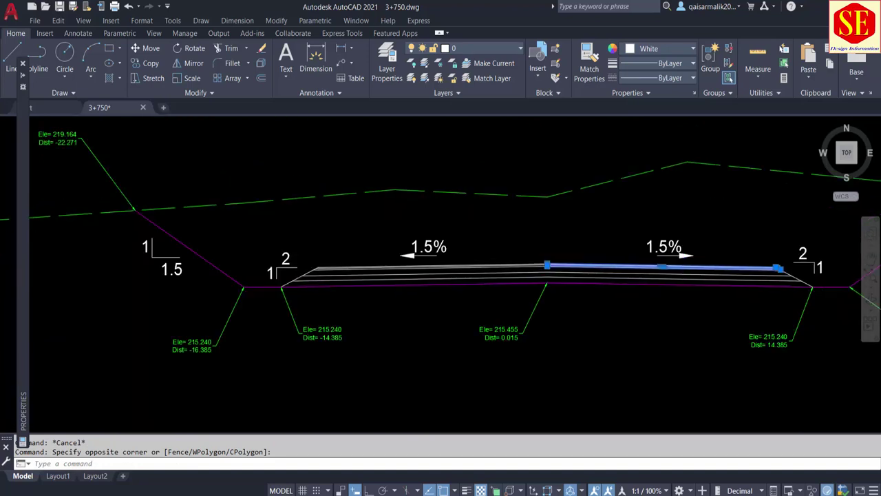
{"action": "scroll", "coordinate": [668, 264], "scroll_direction": "up", "scroll_amount": 2}
{"action": "left_click", "coordinate": [428, 275]}
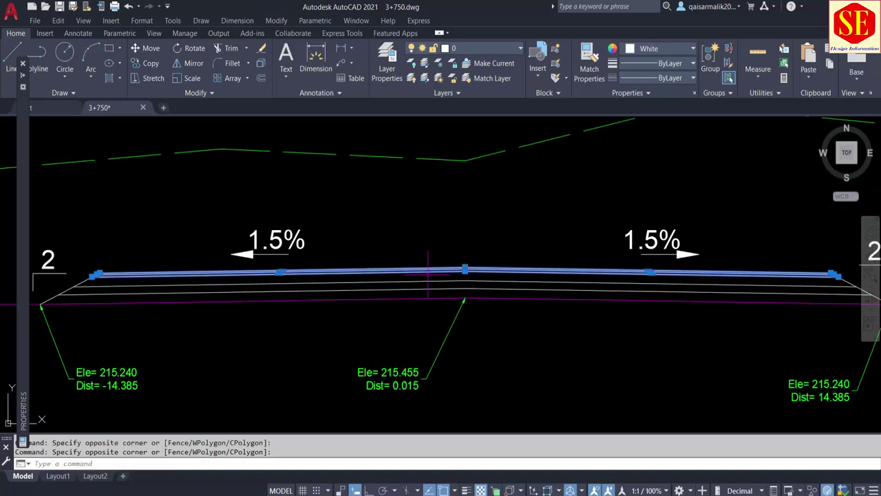
{"action": "type", "text": "e"}
{"action": "key", "text": "Return"}
Delete the remaining upper pavement segments left and right of centre
{"action": "left_click", "coordinate": [420, 283]}
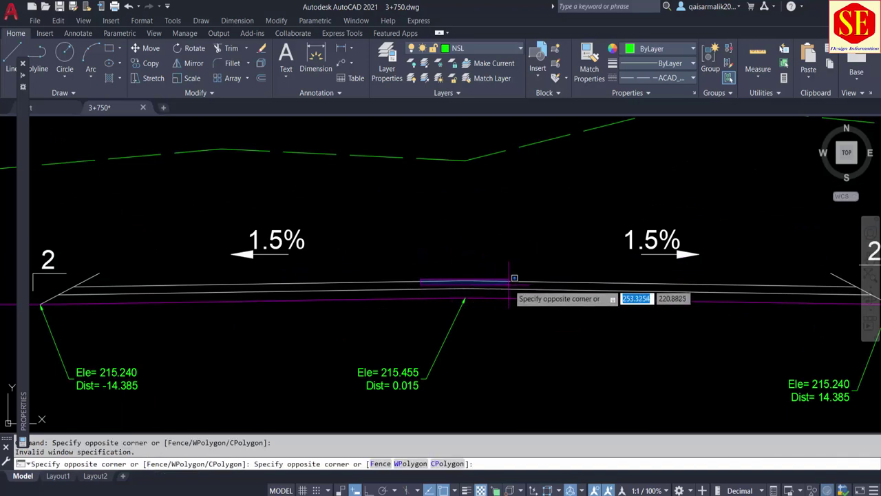
{"action": "left_click", "coordinate": [504, 282]}
{"action": "left_click", "coordinate": [503, 281]}
{"action": "key", "text": "Delete"}
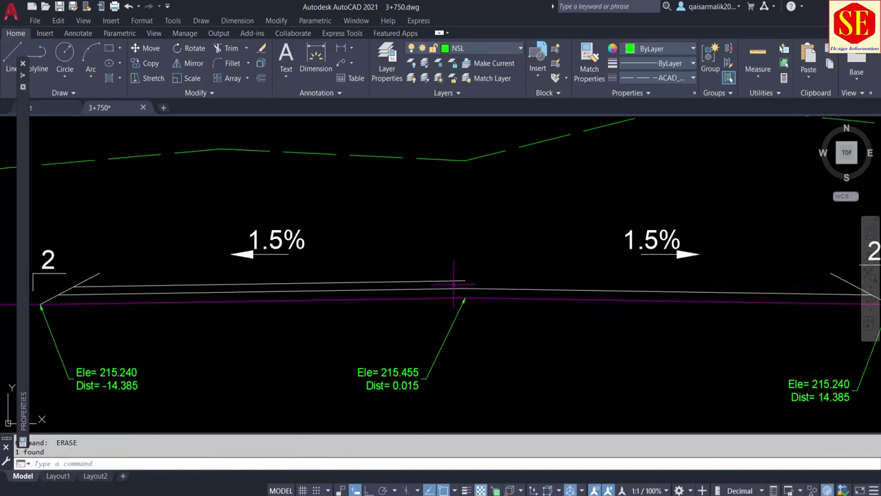
{"action": "left_click", "coordinate": [446, 280]}
{"action": "key", "text": "Delete"}
{"action": "left_click", "coordinate": [446, 281]}
{"action": "key", "text": "Delete"}
{"action": "middle_click_drag", "start_coordinate": [695, 283], "coordinate": [562, 282]}
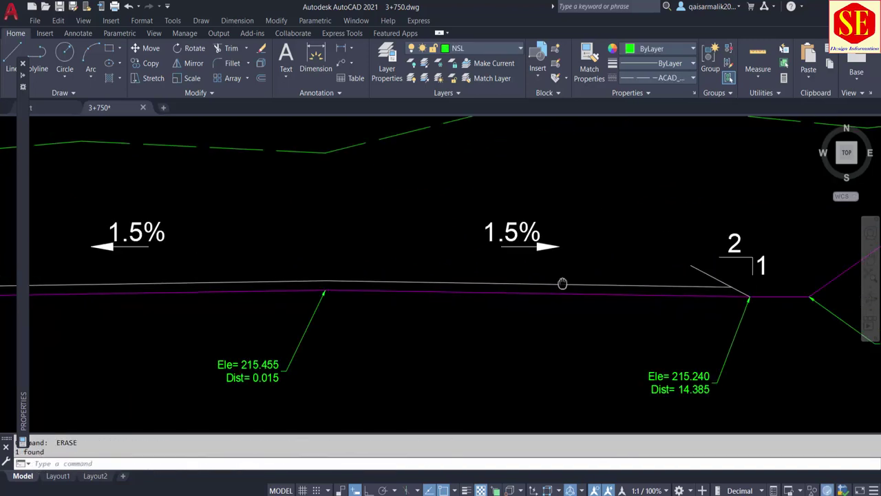
{"action": "scroll", "coordinate": [701, 286], "scroll_direction": "up", "scroll_amount": 2}
Trim away the subgrade piece at the left ditch
{"action": "type", "text": "tr"}
{"action": "key", "text": "Return"}
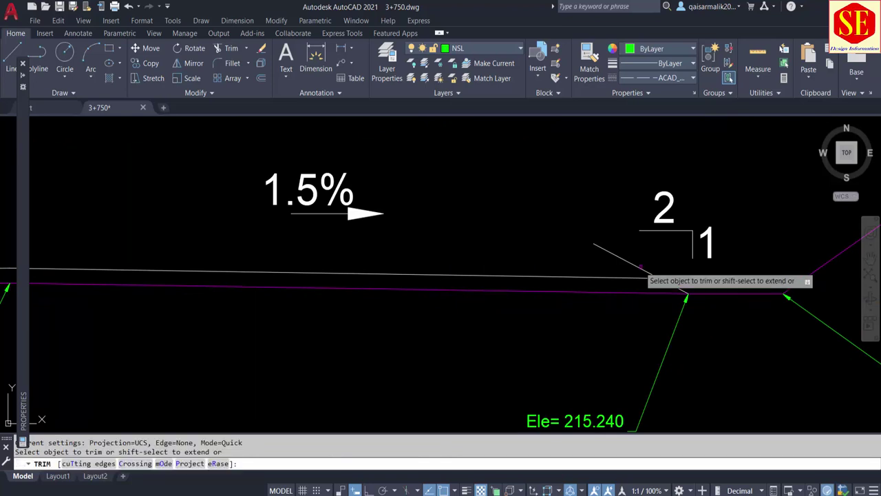
{"action": "scroll", "coordinate": [682, 266], "scroll_direction": "down", "scroll_amount": 5}
{"action": "scroll", "coordinate": [372, 261], "scroll_direction": "up", "scroll_amount": 4}
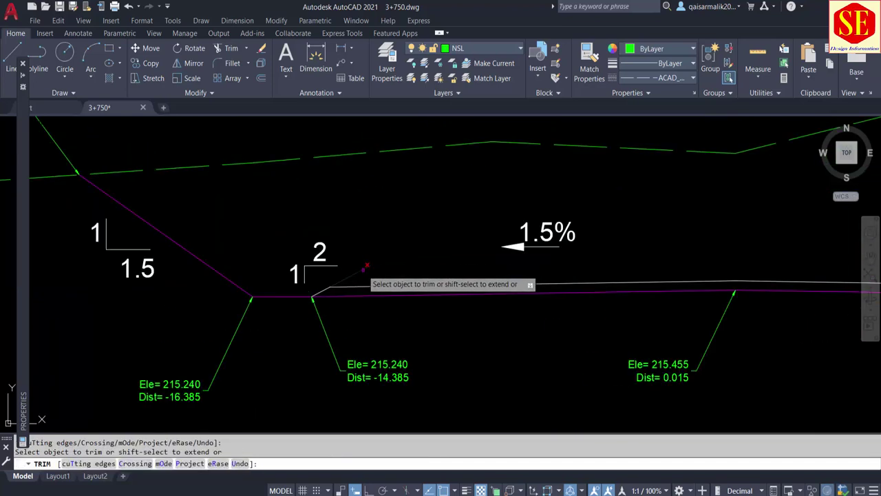
{"action": "left_click_drag", "start_coordinate": [298, 291], "coordinate": [265, 327]}
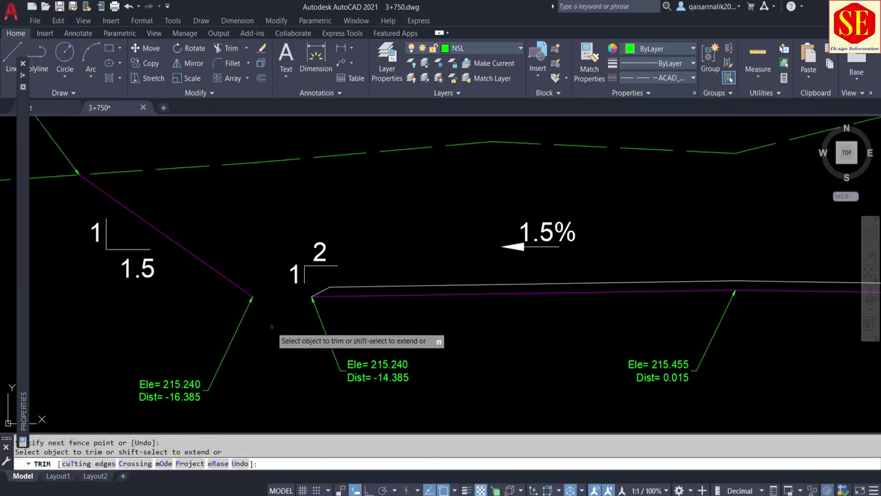
{"action": "key", "text": "Escape"}
Erase the ground line, both side slopes, the ditch line and their labels
{"action": "scroll", "coordinate": [252, 314], "scroll_direction": "down", "scroll_amount": 4}
{"action": "left_click_drag", "start_coordinate": [242, 204], "coordinate": [191, 305]}
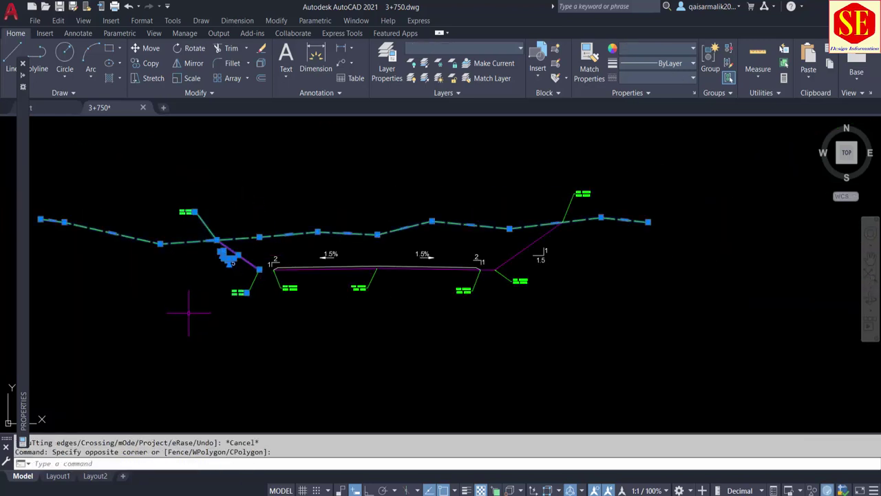
{"action": "type", "text": "e"}
{"action": "key", "text": "Return"}
{"action": "left_click", "coordinate": [640, 192]}
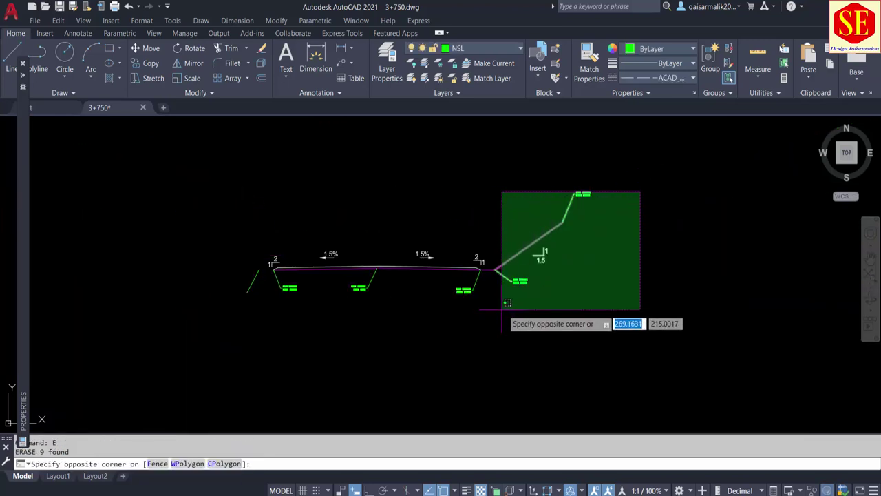
{"action": "left_click", "coordinate": [507, 308]}
{"action": "type", "text": "e"}
{"action": "key", "text": "Return"}
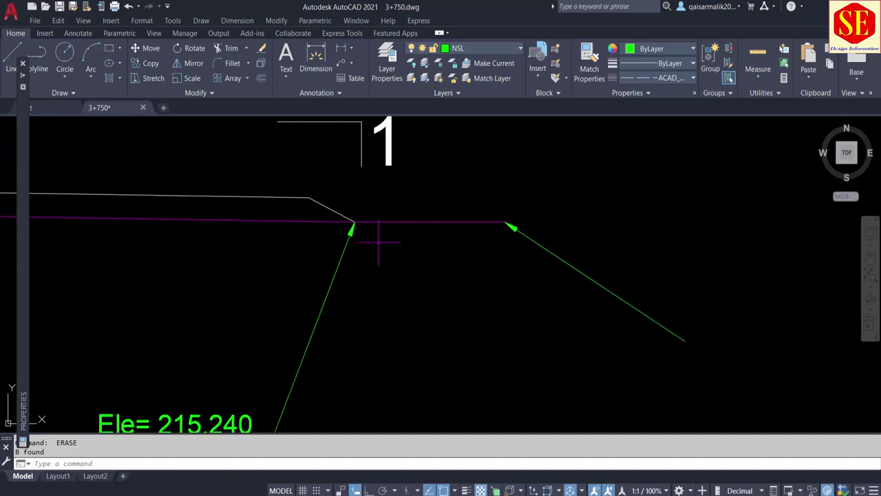
{"action": "scroll", "coordinate": [380, 245], "scroll_direction": "up", "scroll_amount": 4}
{"action": "scroll", "coordinate": [380, 245], "scroll_direction": "up", "scroll_amount": 2}
{"action": "key", "text": "Escape"}
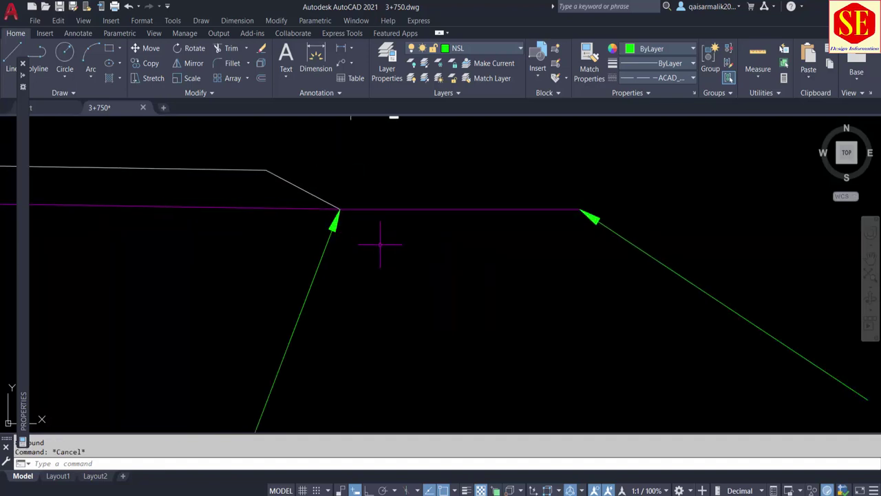
Delete the leftover right green leader line
{"action": "type", "text": "tr"}
{"action": "key", "text": "Return"}
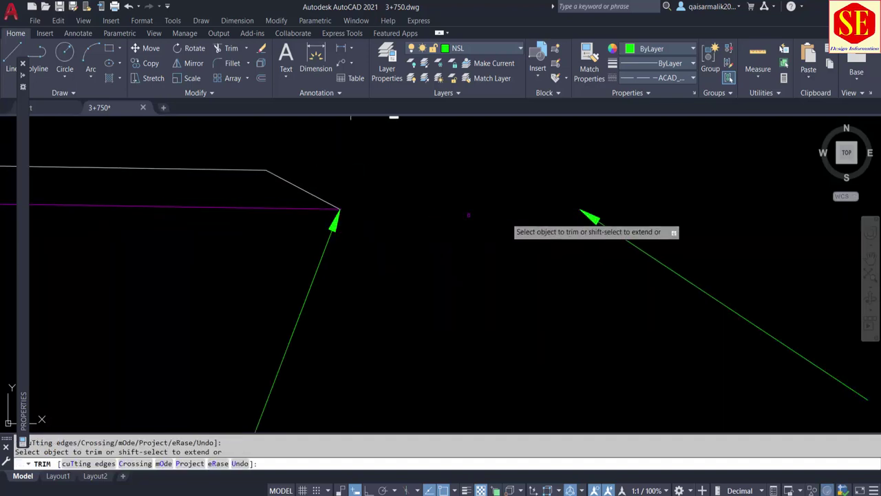
{"action": "key", "text": "Escape"}
{"action": "left_click", "coordinate": [649, 203]}
{"action": "left_click", "coordinate": [586, 289]}
{"action": "key", "text": "Delete"}
Delete the elevation labels, their leaders and the small green line at left
{"action": "scroll", "coordinate": [592, 276], "scroll_direction": "down", "scroll_amount": 5}
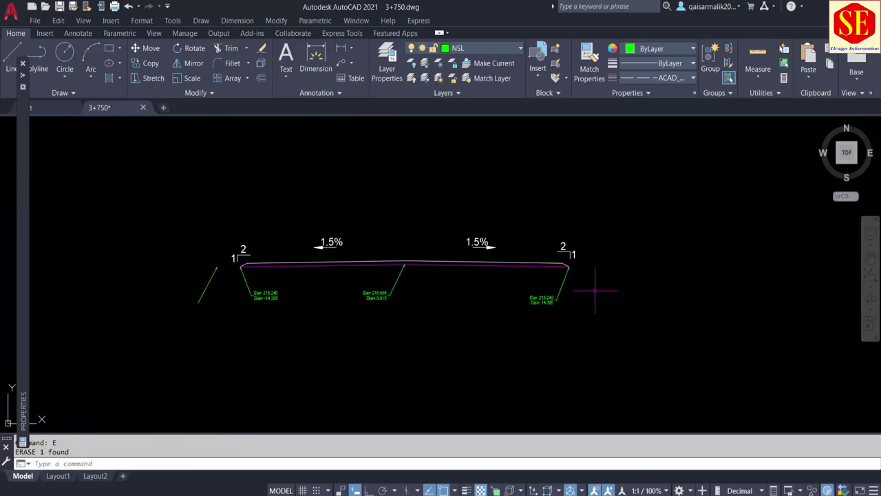
{"action": "left_click", "coordinate": [580, 287]}
{"action": "left_click", "coordinate": [219, 329]}
{"action": "key", "text": "Delete"}
{"action": "left_click", "coordinate": [227, 304]}
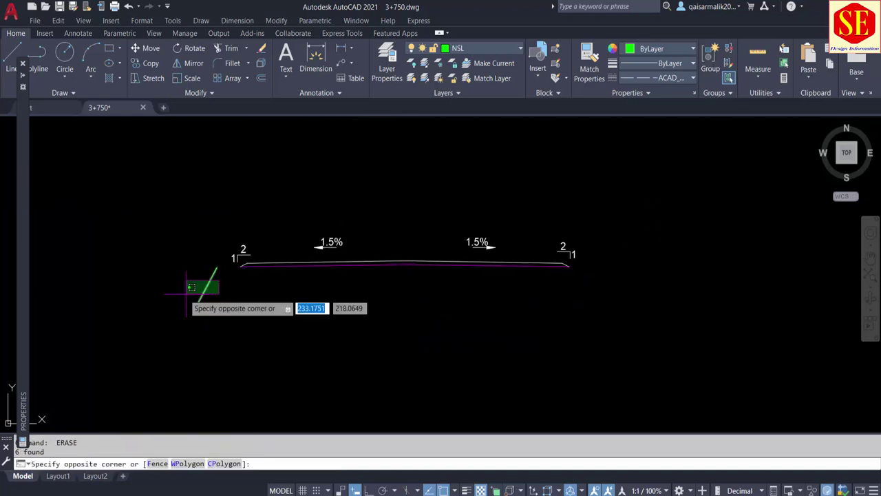
{"action": "left_click", "coordinate": [186, 276]}
{"action": "key", "text": "Delete"}
Delete the 1.5% and 2:1 slope labels and recentre the remaining road lines
{"action": "left_click", "coordinate": [631, 245]}
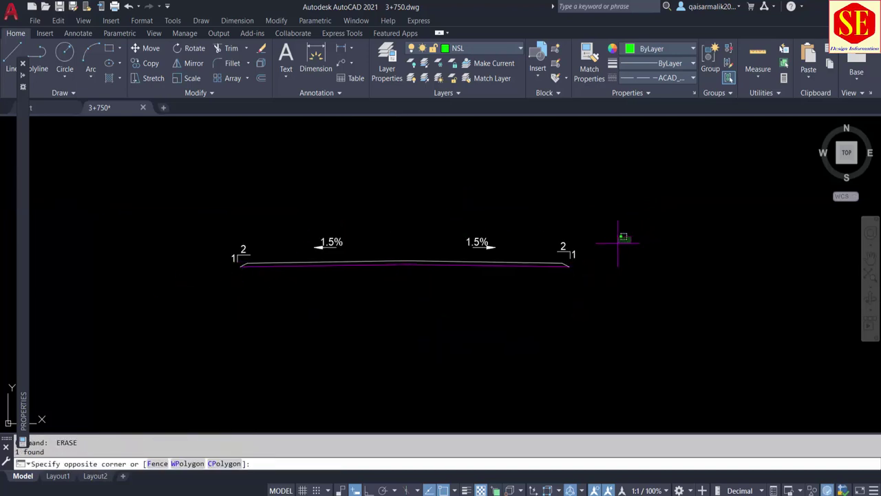
{"action": "left_click", "coordinate": [210, 242]}
{"action": "key", "text": "Delete"}
{"action": "scroll", "coordinate": [425, 262], "scroll_direction": "up", "scroll_amount": 3}
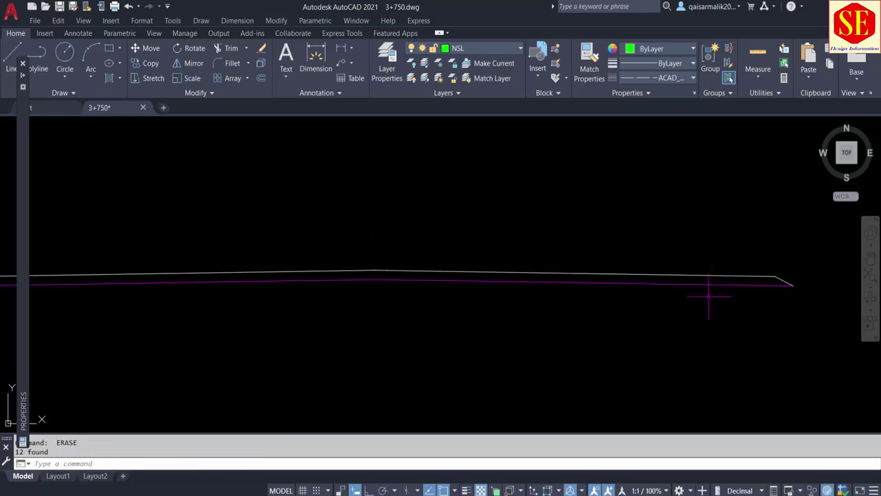
{"action": "middle_click_drag", "start_coordinate": [353, 291], "coordinate": [291, 314]}
{"action": "scroll", "coordinate": [405, 318], "scroll_direction": "down", "scroll_amount": 2}
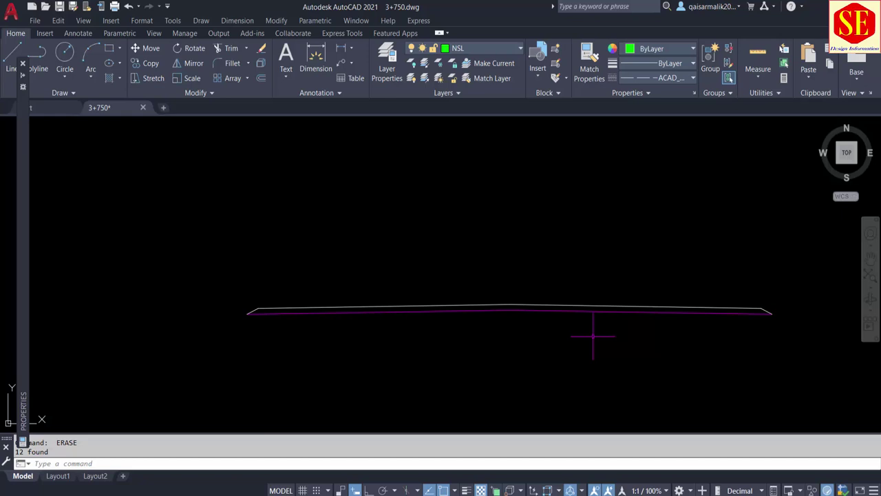
Measure the fill hatch region with the Q routine and place its 8.45 area value above the section
{"action": "key", "text": "Escape"}
{"action": "scroll", "coordinate": [580, 351], "scroll_direction": "up", "scroll_amount": 2}
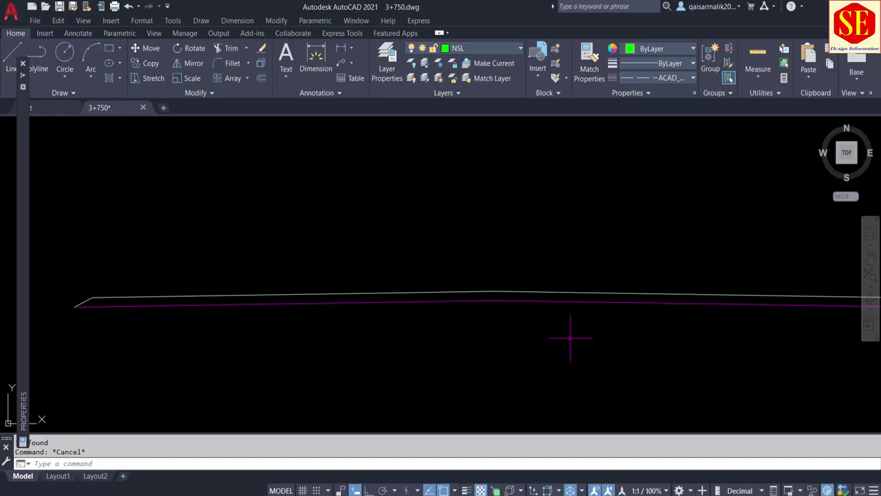
{"action": "scroll", "coordinate": [541, 331], "scroll_direction": "down", "scroll_amount": 1}
{"action": "scroll", "coordinate": [541, 327], "scroll_direction": "down", "scroll_amount": 2}
{"action": "type", "text": "q"}
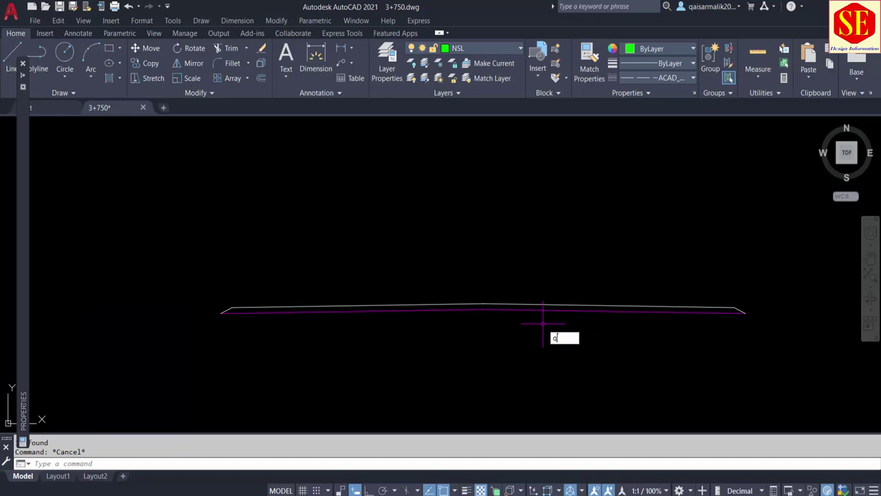
{"action": "key", "text": "Return"}
{"action": "middle_click_drag", "start_coordinate": [536, 309], "coordinate": [565, 246]}
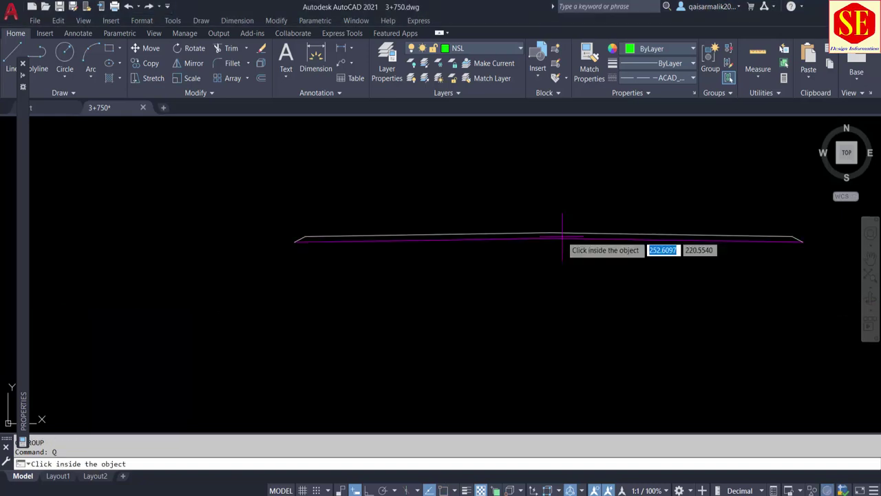
{"action": "left_click", "coordinate": [562, 239]}
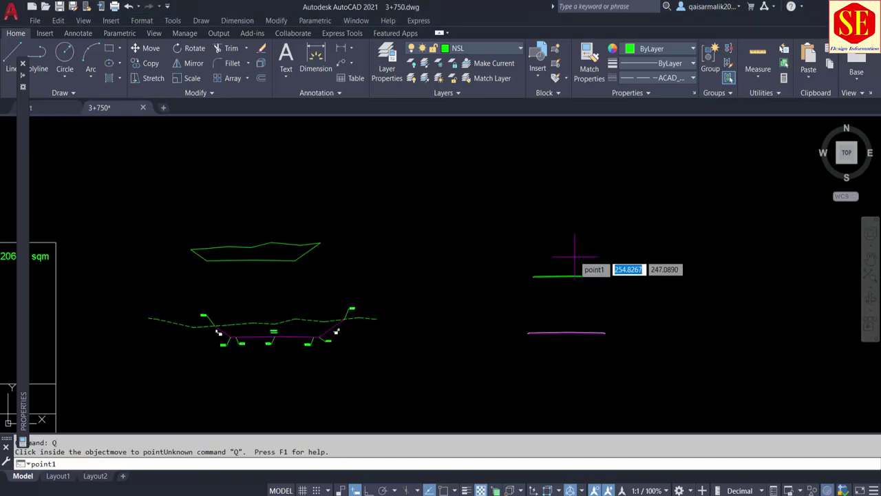
{"action": "left_click", "coordinate": [575, 256]}
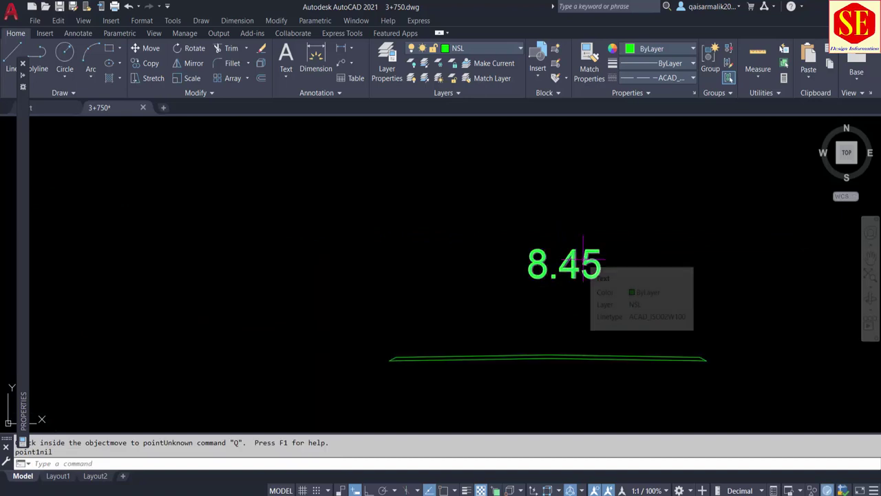
{"action": "type", "text": "co"}
{"action": "key", "text": "Return"}
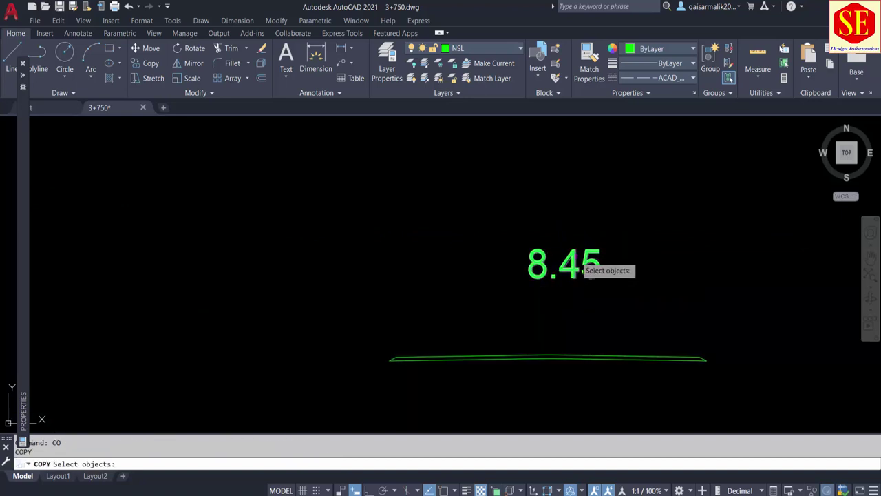
Copy the 8.45 value text to just below the Cut Area =206.38 sqm label
{"action": "left_click", "coordinate": [580, 269]}
{"action": "key", "text": "Return"}
{"action": "left_click", "coordinate": [712, 267]}
{"action": "scroll", "coordinate": [714, 262], "scroll_direction": "down", "scroll_amount": 5}
{"action": "scroll", "coordinate": [450, 250], "scroll_direction": "up", "scroll_amount": 2}
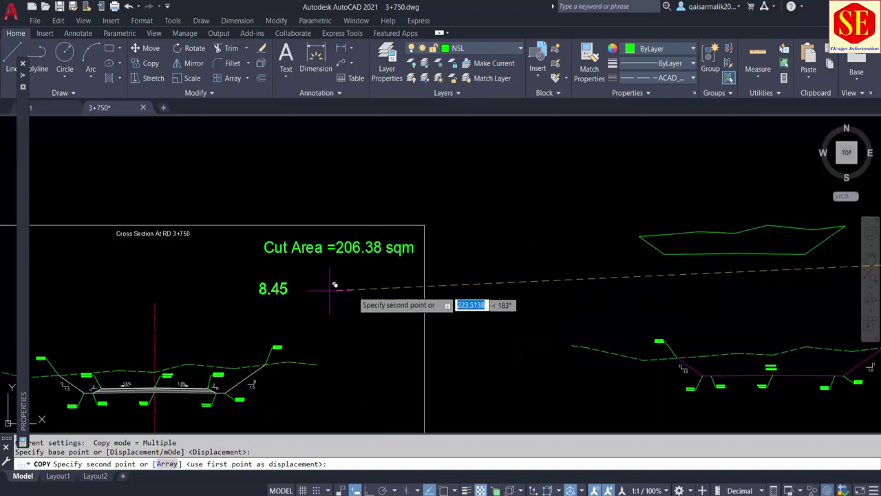
{"action": "left_click", "coordinate": [419, 264]}
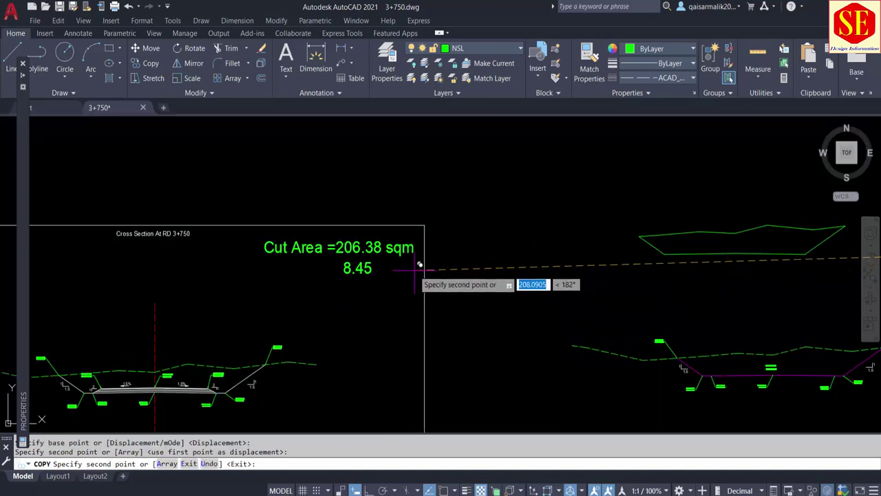
{"action": "key", "text": "Escape"}
Edit the copied text so it reads 'Fill Area=8.45 sqm'
{"action": "double_click", "coordinate": [365, 268]}
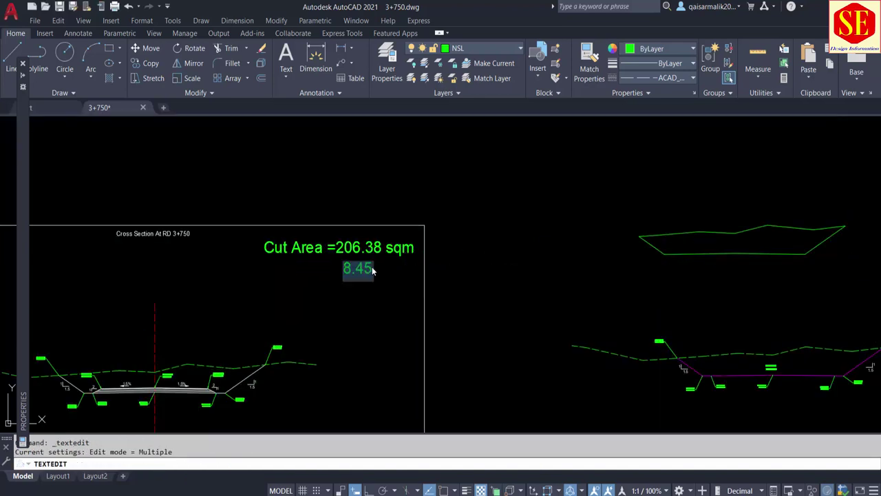
{"action": "left_click", "coordinate": [375, 270]}
{"action": "type", "text": "s"}
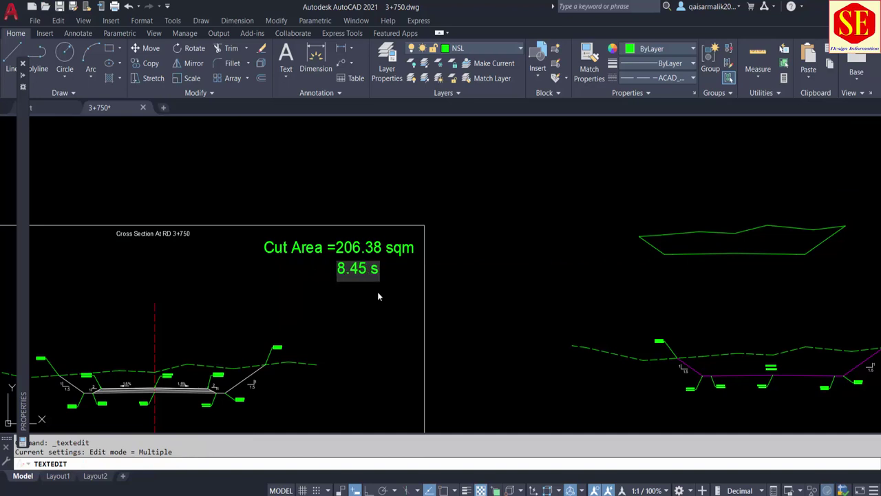
{"action": "type", "text": "q m"}
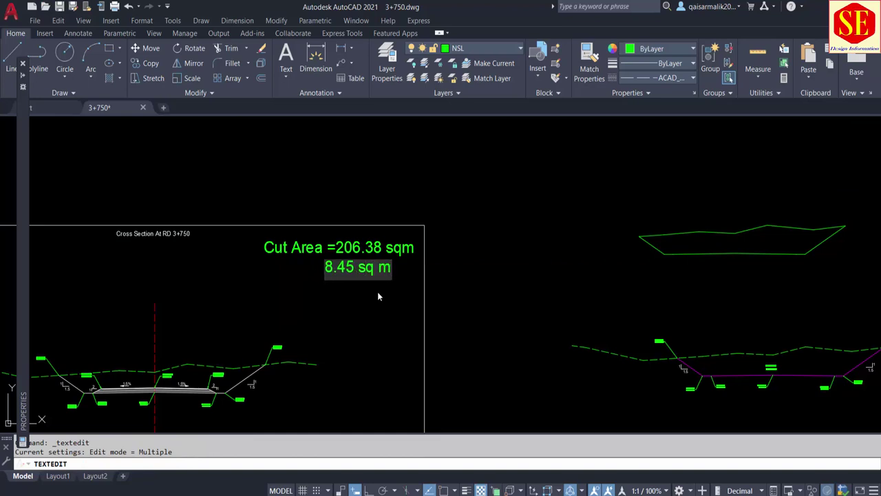
{"action": "left_click", "coordinate": [379, 270]}
{"action": "key", "text": "BackSpace"}
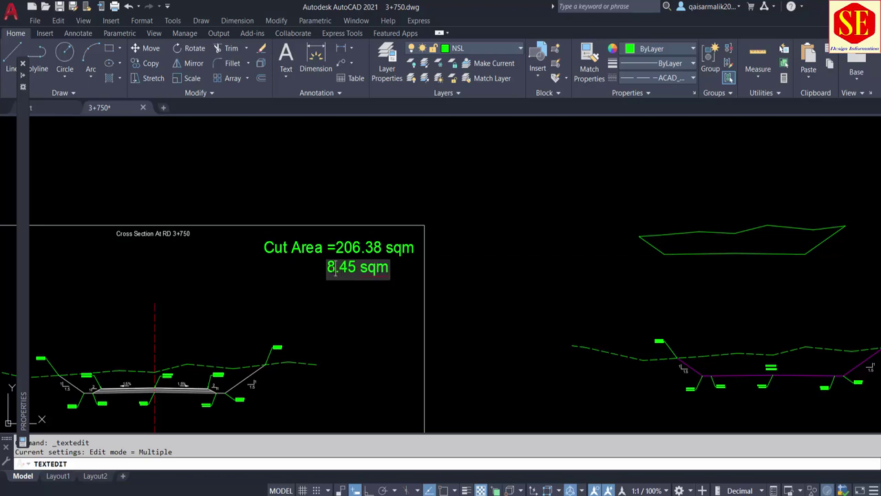
{"action": "left_click", "coordinate": [328, 269]}
{"action": "type", "text": "Fi"}
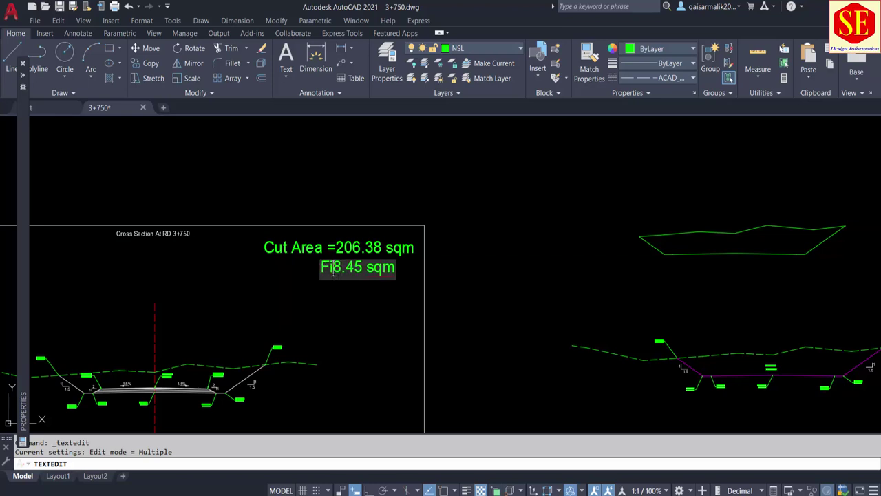
{"action": "type", "text": "ll Ar"}
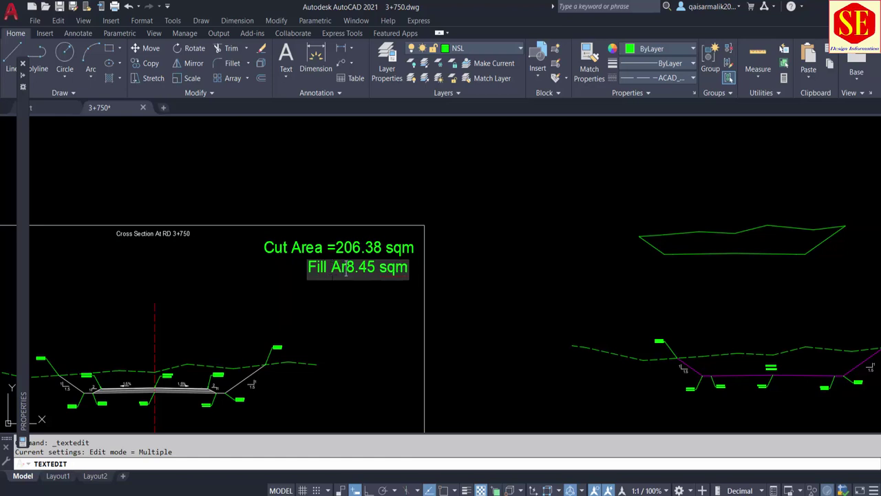
{"action": "key", "text": "BackSpace"}
{"action": "type", "text": "ea"}
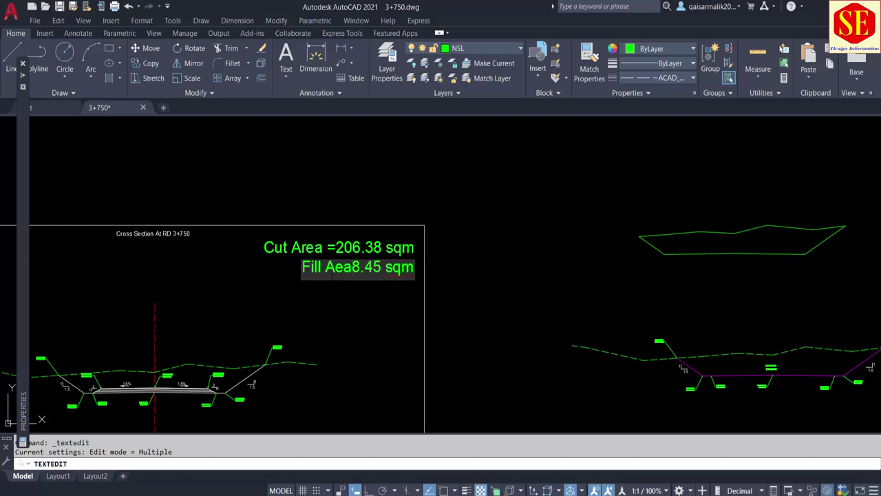
{"action": "type", "text": "="}
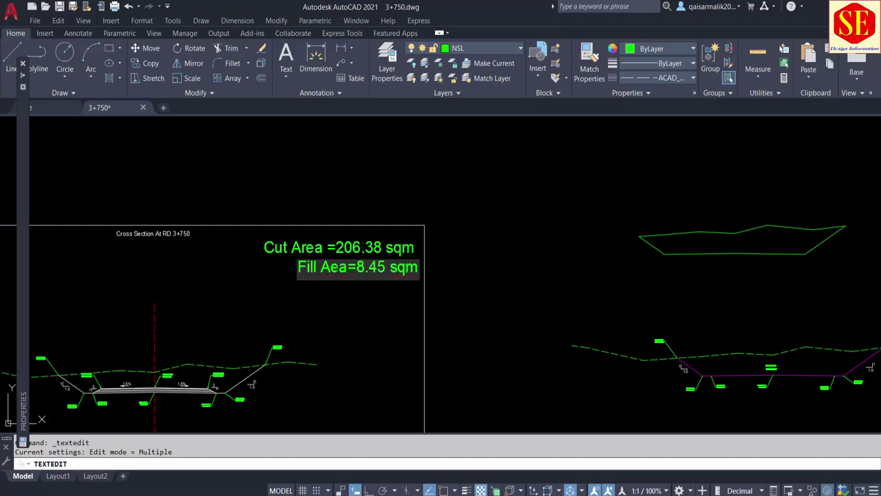
{"action": "type", "text": "r"}
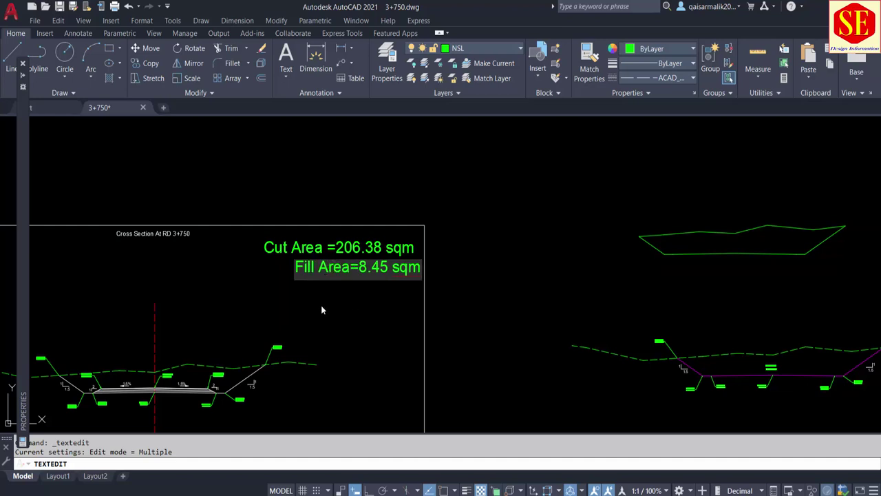
{"action": "left_click", "coordinate": [321, 305]}
{"action": "key", "text": "Escape"}
{"action": "scroll", "coordinate": [344, 250], "scroll_direction": "down", "scroll_amount": 3}
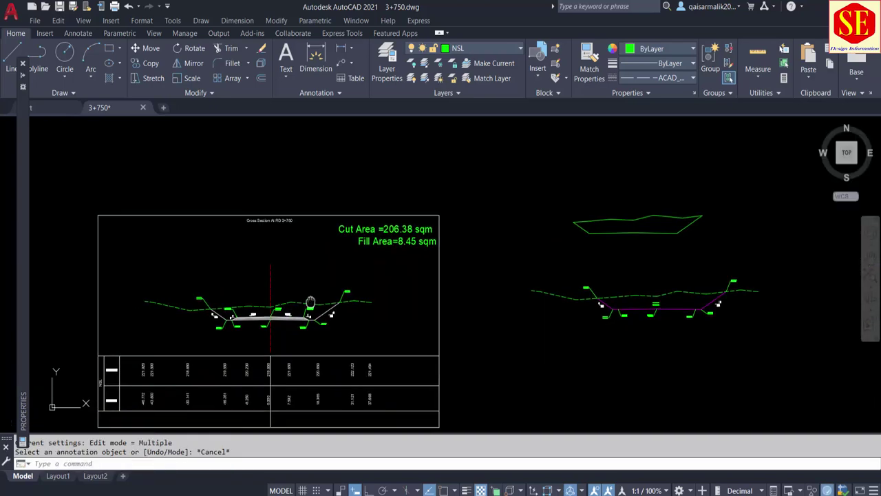
{"action": "middle_click_drag", "start_coordinate": [254, 367], "coordinate": [398, 307]}
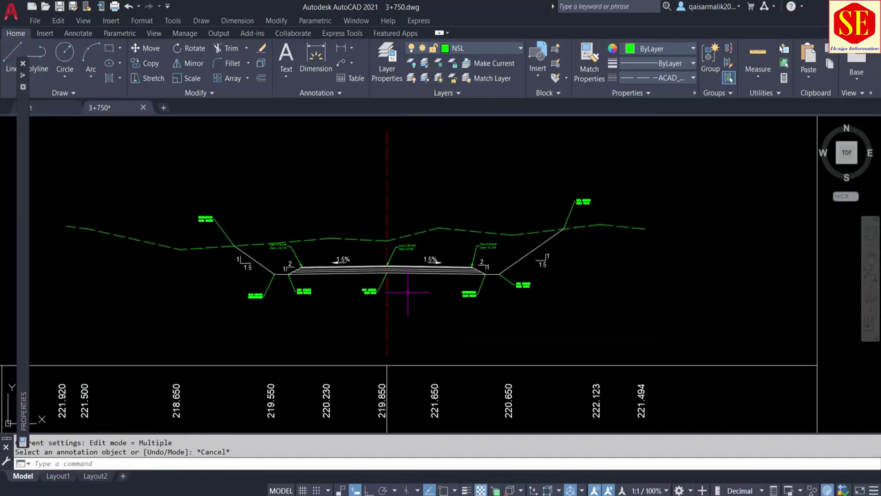
{"action": "scroll", "coordinate": [398, 279], "scroll_direction": "up", "scroll_amount": 4}
{"action": "scroll", "coordinate": [466, 259], "scroll_direction": "down", "scroll_amount": 5}
{"action": "scroll", "coordinate": [466, 258], "scroll_direction": "up", "scroll_amount": 5}
{"action": "scroll", "coordinate": [466, 258], "scroll_direction": "down", "scroll_amount": 5}
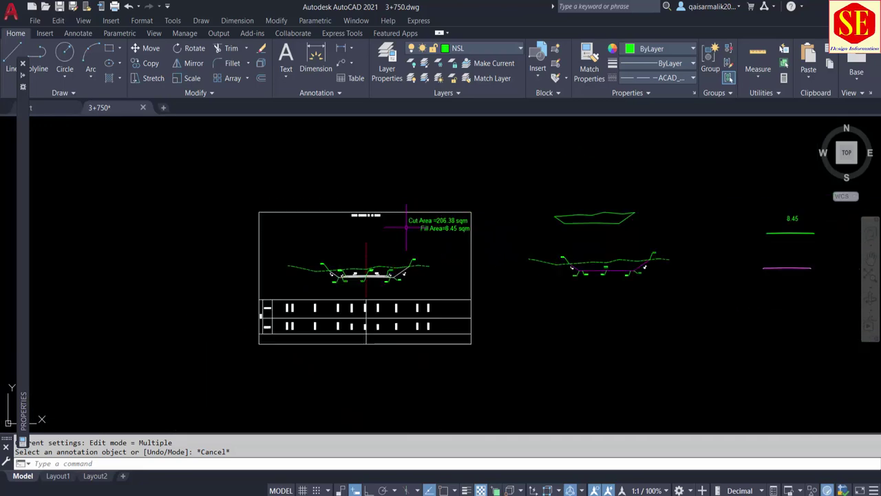
{"action": "middle_click_drag", "start_coordinate": [502, 227], "coordinate": [687, 243]}
{"action": "scroll", "coordinate": [555, 236], "scroll_direction": "up", "scroll_amount": 2}
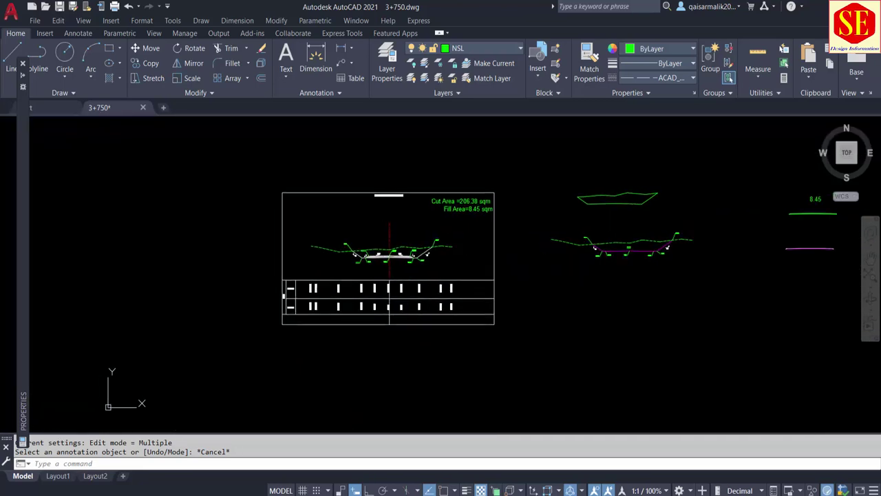
{"action": "scroll", "coordinate": [400, 206], "scroll_direction": "up", "scroll_amount": 1}
{"action": "scroll", "coordinate": [344, 276], "scroll_direction": "up", "scroll_amount": 1}
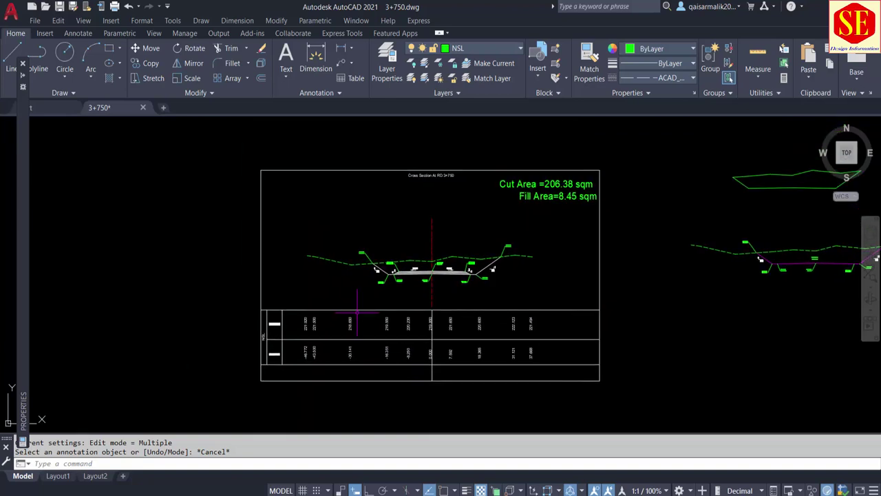
{"action": "left_click", "coordinate": [47, 110]}
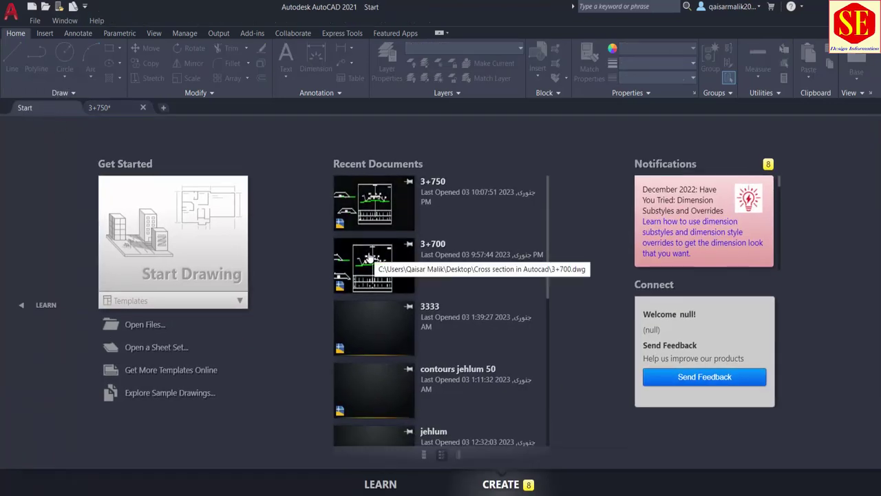
{"action": "left_click", "coordinate": [374, 206]}
{"action": "scroll", "coordinate": [448, 290], "scroll_direction": "up", "scroll_amount": 2}
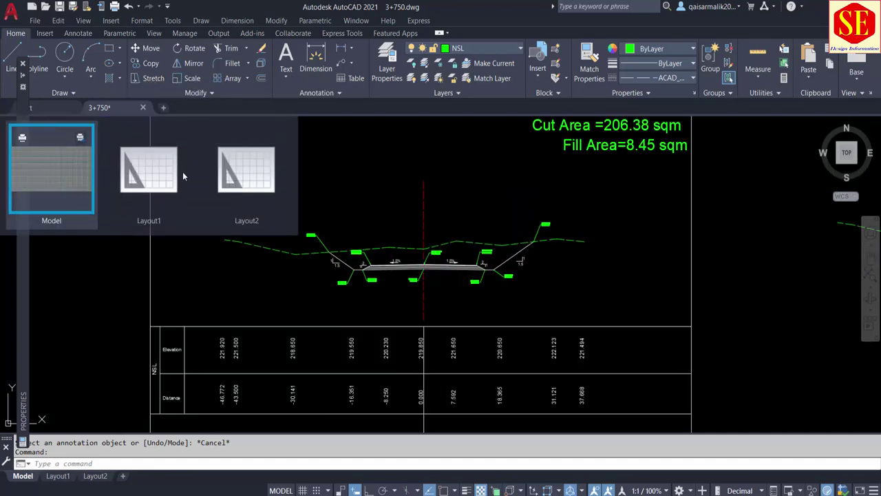
{"action": "mouse_move", "coordinate": [442, 274]}
{"action": "middle_mouse_down"}
{"action": "mouse_move", "coordinate": [604, 310]}
{"action": "mouse_move", "coordinate": [492, 304]}
{"action": "middle_mouse_up"}
{"action": "scroll", "coordinate": [604, 310], "scroll_direction": "up", "scroll_amount": 2}
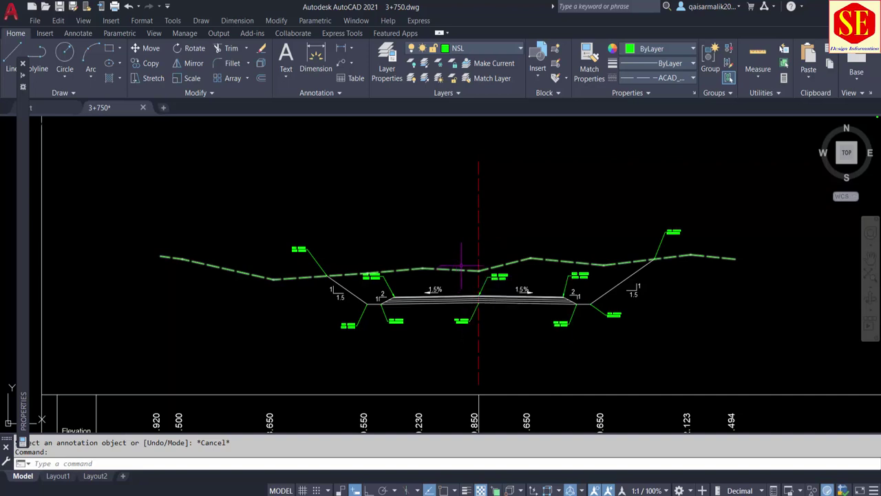
{"action": "scroll", "coordinate": [477, 219], "scroll_direction": "down", "scroll_amount": 2}
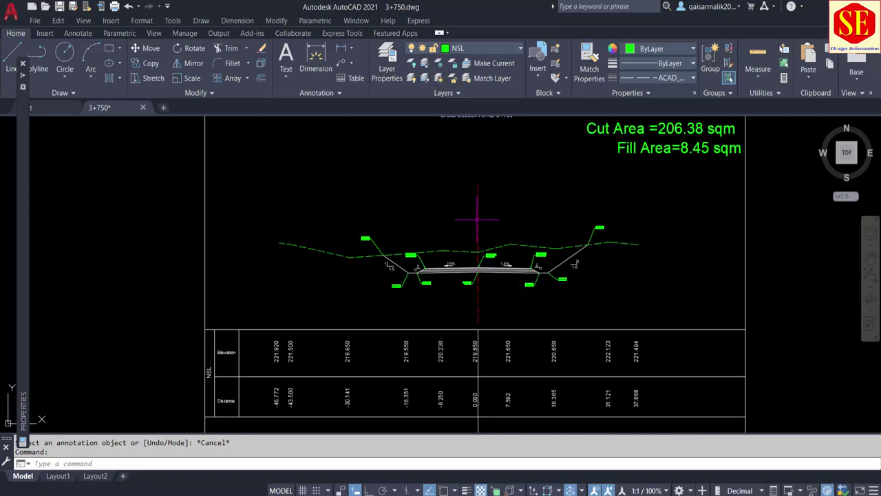
{"action": "middle_click_drag", "start_coordinate": [475, 187], "coordinate": [481, 242]}
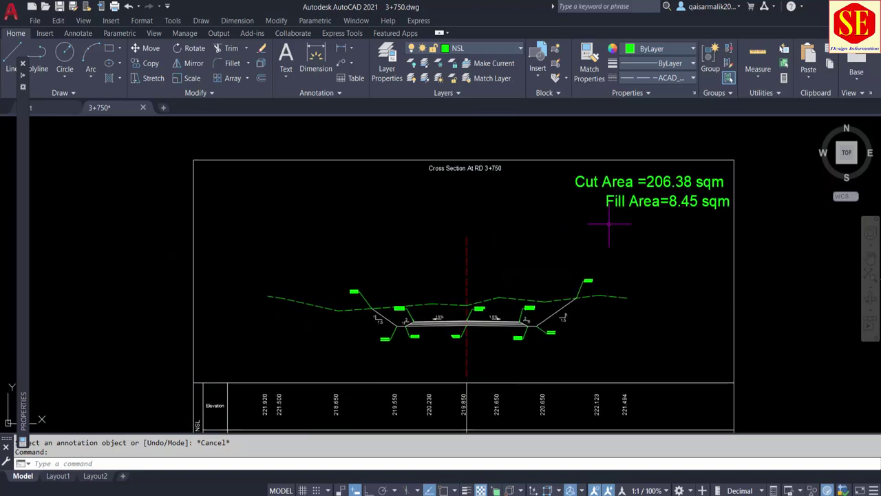
{"action": "scroll", "coordinate": [589, 193], "scroll_direction": "up", "scroll_amount": 2}
{"action": "middle_click_drag", "start_coordinate": [565, 194], "coordinate": [515, 195]}
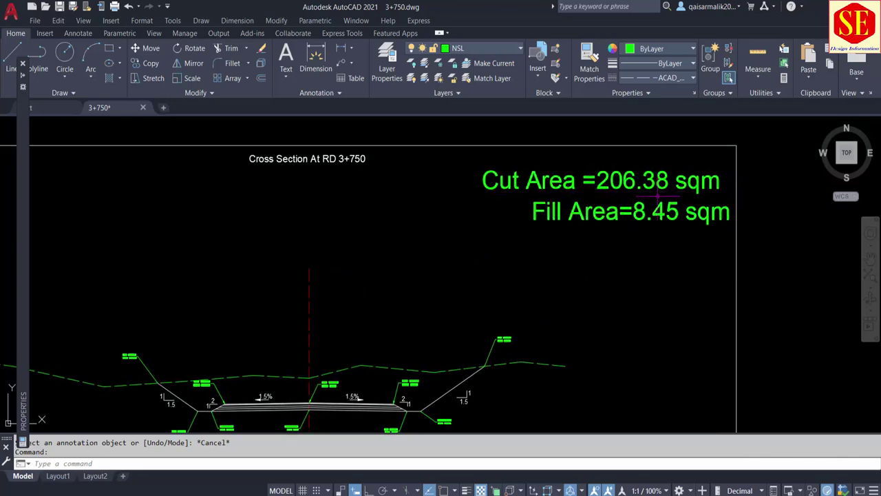
{"action": "scroll", "coordinate": [567, 230], "scroll_direction": "up", "scroll_amount": 2}
{"action": "scroll", "coordinate": [737, 221], "scroll_direction": "down", "scroll_amount": 6}
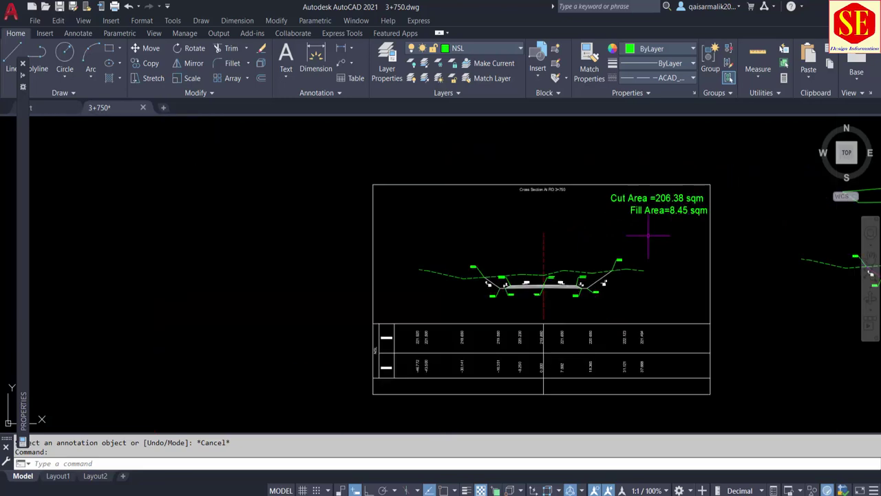
{"action": "scroll", "coordinate": [552, 283], "scroll_direction": "up", "scroll_amount": 2}
{"action": "scroll", "coordinate": [552, 284], "scroll_direction": "up", "scroll_amount": 2}
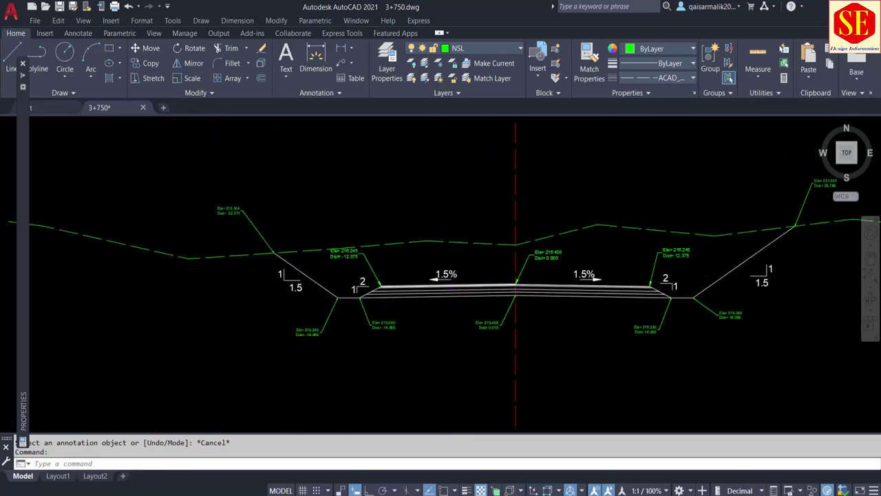
{"action": "scroll", "coordinate": [458, 282], "scroll_direction": "down", "scroll_amount": 5}
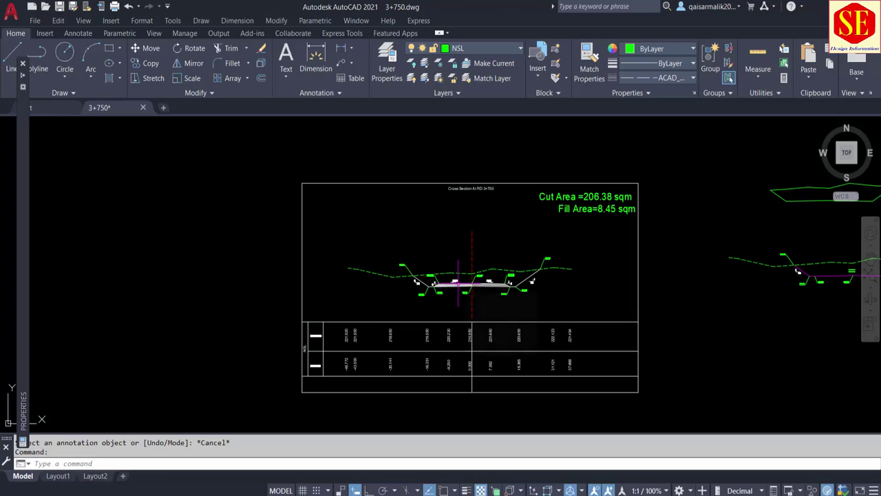
{"action": "middle_click_drag", "start_coordinate": [458, 282], "coordinate": [282, 284]}
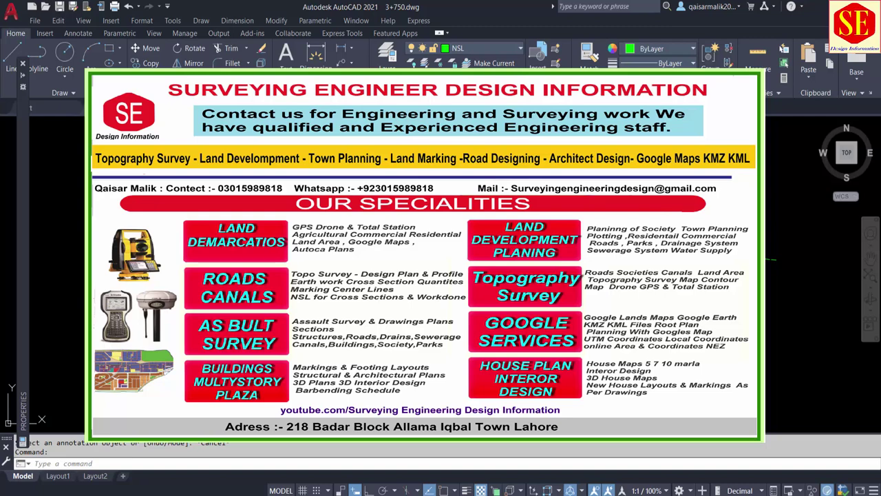
{"action": "scroll", "coordinate": [290, 263], "scroll_direction": "up", "scroll_amount": 3}
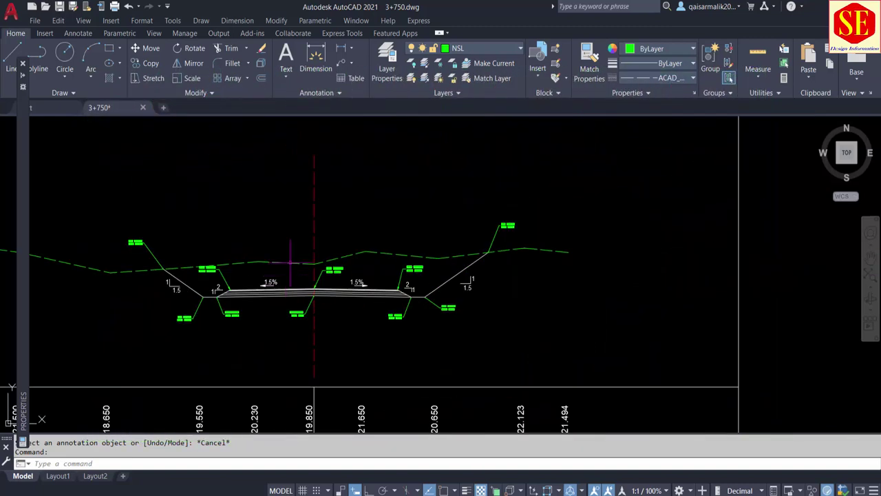
{"action": "middle_click_drag", "start_coordinate": [290, 262], "coordinate": [447, 296]}
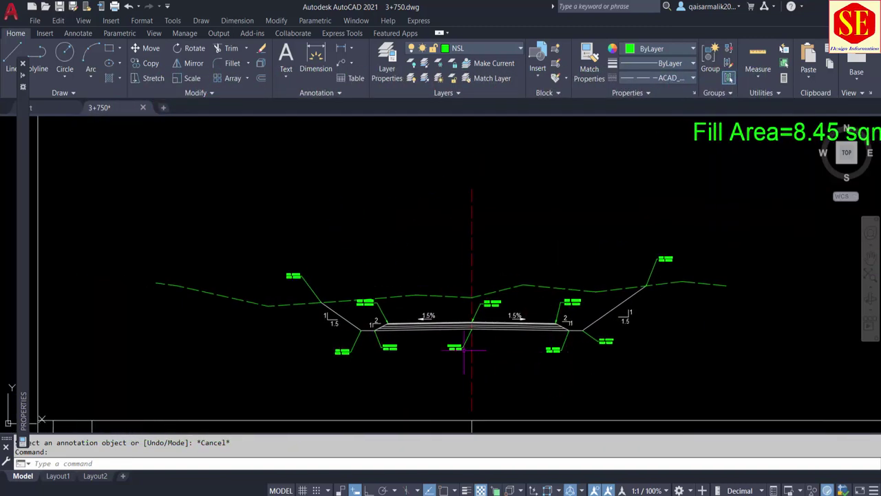
{"action": "scroll", "coordinate": [454, 344], "scroll_direction": "up", "scroll_amount": 2}
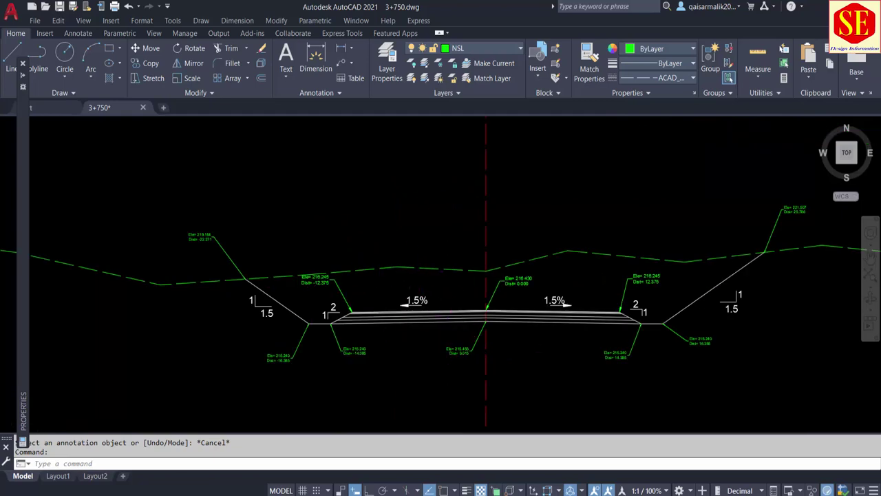
{"action": "scroll", "coordinate": [395, 242], "scroll_direction": "down", "scroll_amount": 5}
{"action": "scroll", "coordinate": [395, 242], "scroll_direction": "down", "scroll_amount": 2}
{"action": "scroll", "coordinate": [393, 255], "scroll_direction": "up", "scroll_amount": 2}
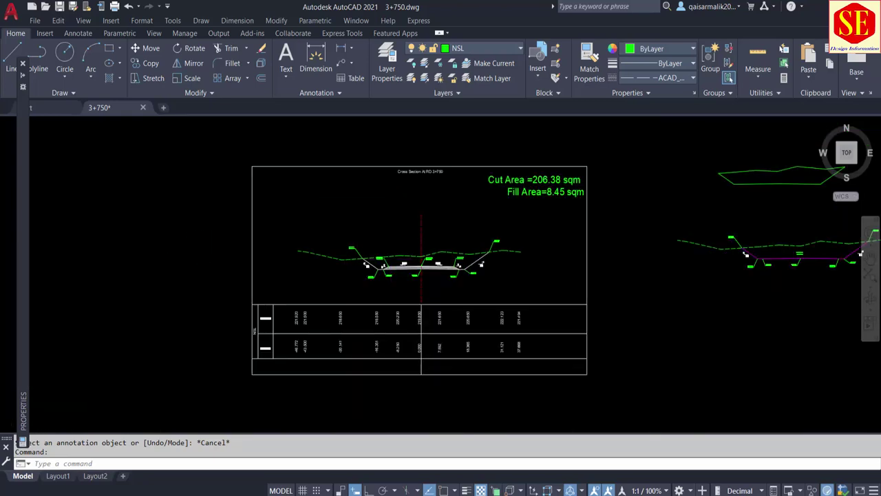
{"action": "scroll", "coordinate": [393, 254], "scroll_direction": "up", "scroll_amount": 2}
{"action": "scroll", "coordinate": [497, 274], "scroll_direction": "up", "scroll_amount": 2}
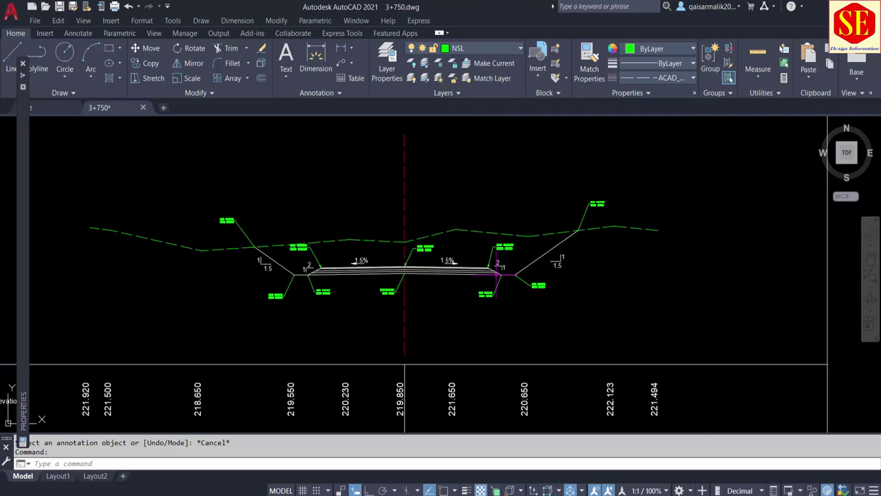
{"action": "scroll", "coordinate": [497, 274], "scroll_direction": "down", "scroll_amount": 4}
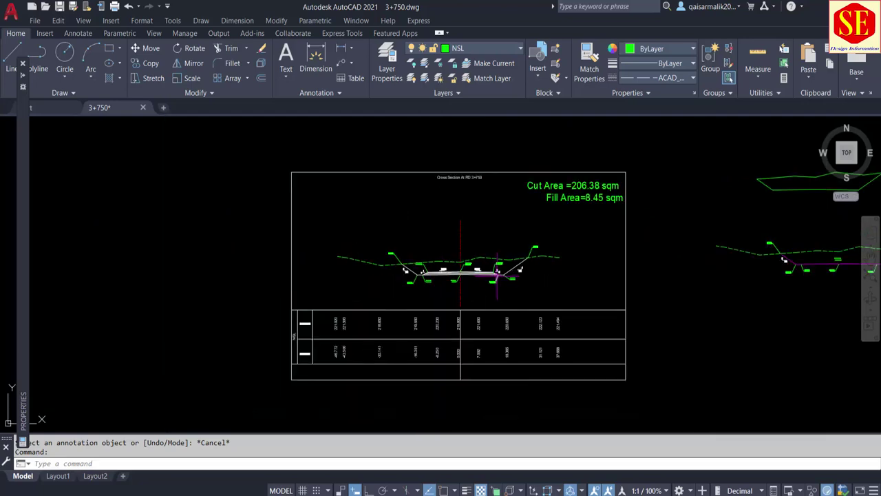
{"action": "scroll", "coordinate": [475, 276], "scroll_direction": "up", "scroll_amount": 4}
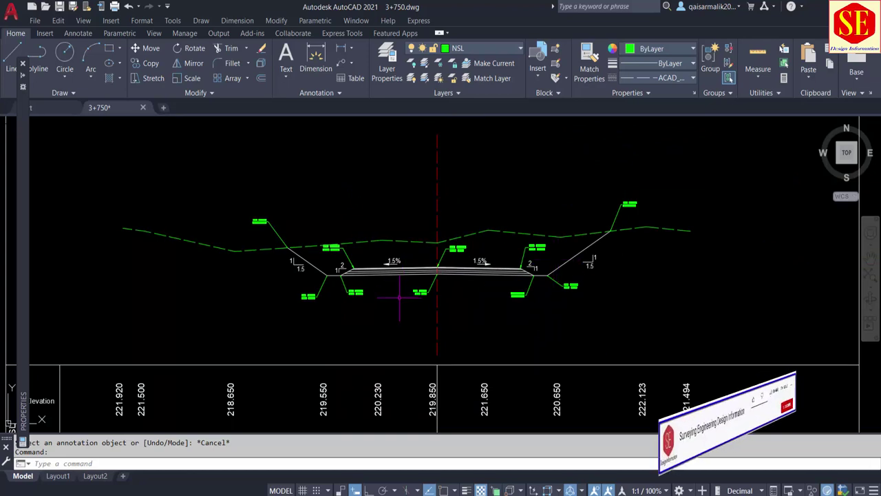
{"action": "scroll", "coordinate": [438, 255], "scroll_direction": "down", "scroll_amount": 2}
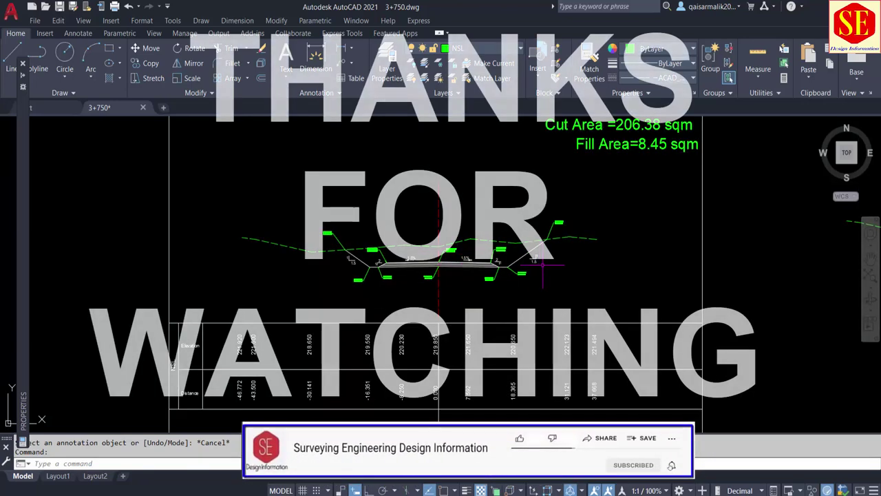
{"action": "scroll", "coordinate": [543, 263], "scroll_direction": "down", "scroll_amount": 2}
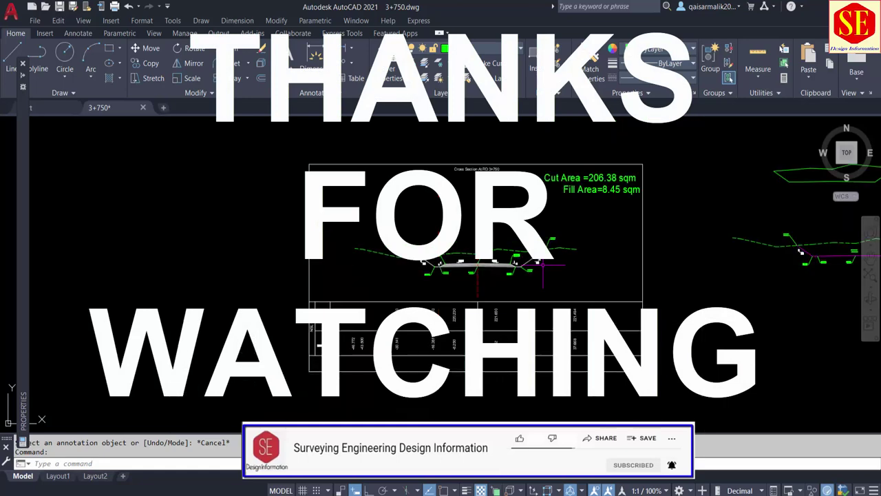